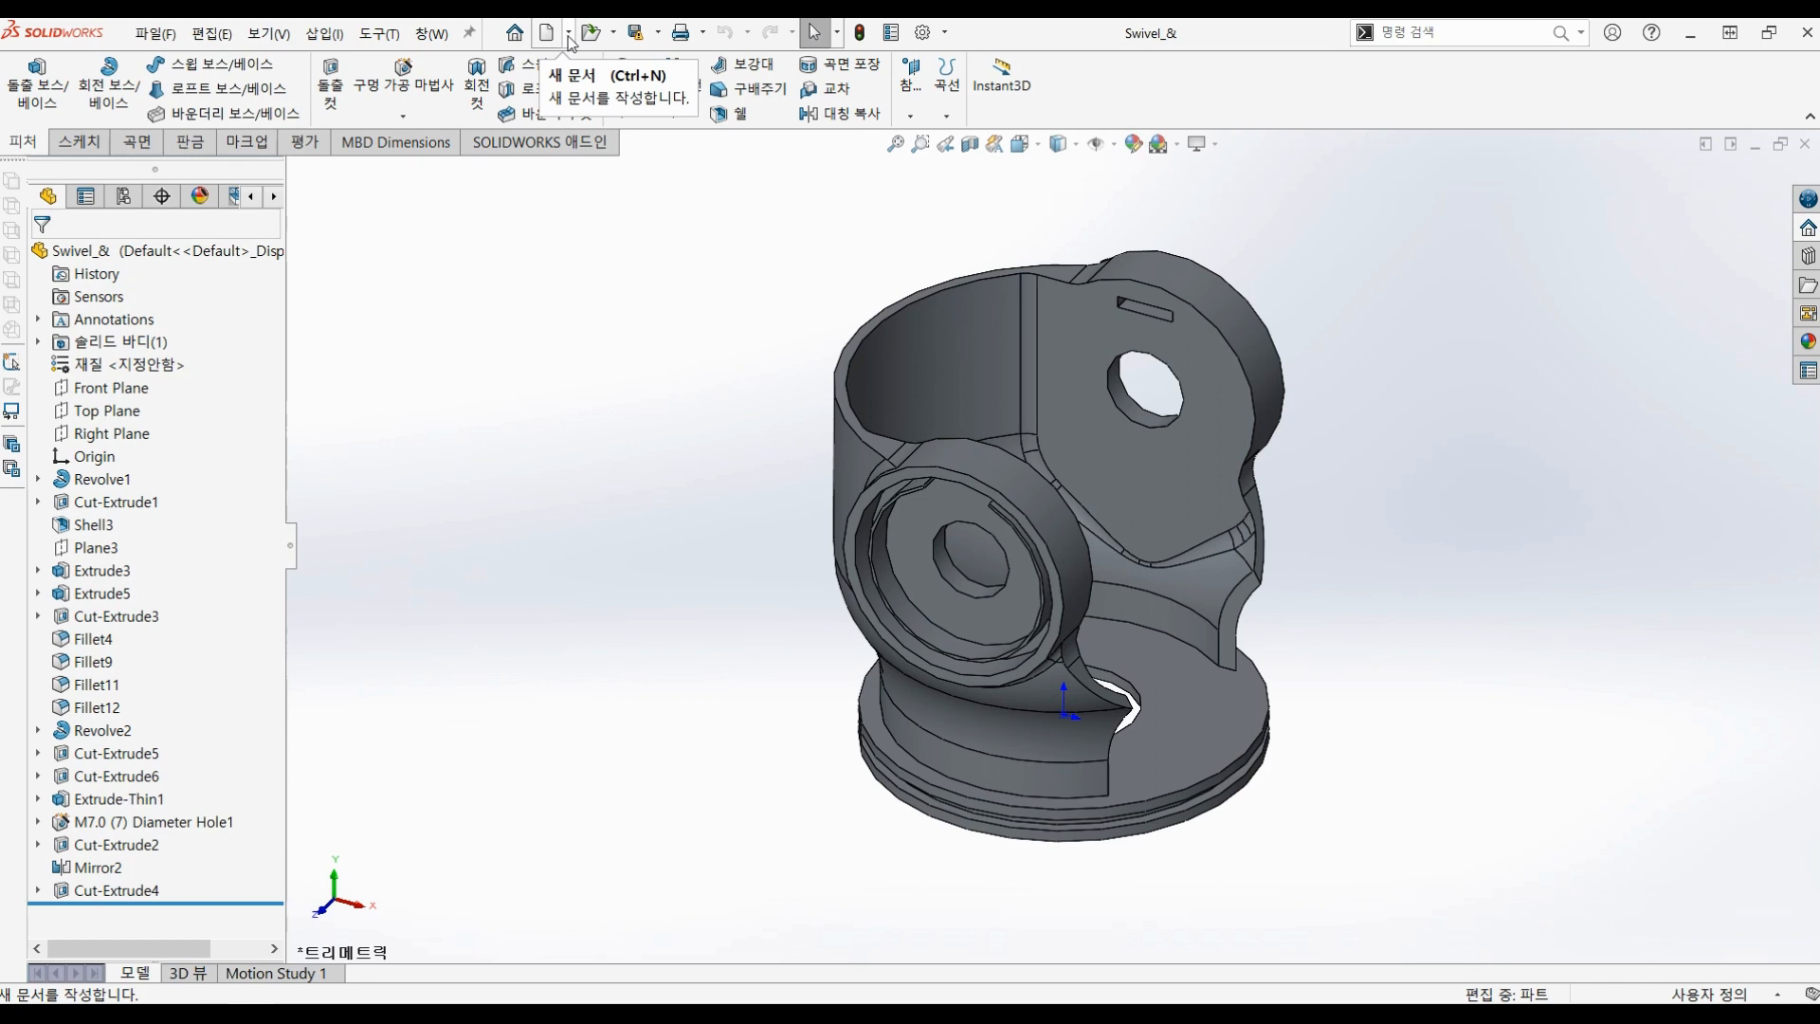
Step: Create a new drawing from the open Swivel_& part on a standard A3 (ISO) sheet with the sheet format displayed
click(569, 34)
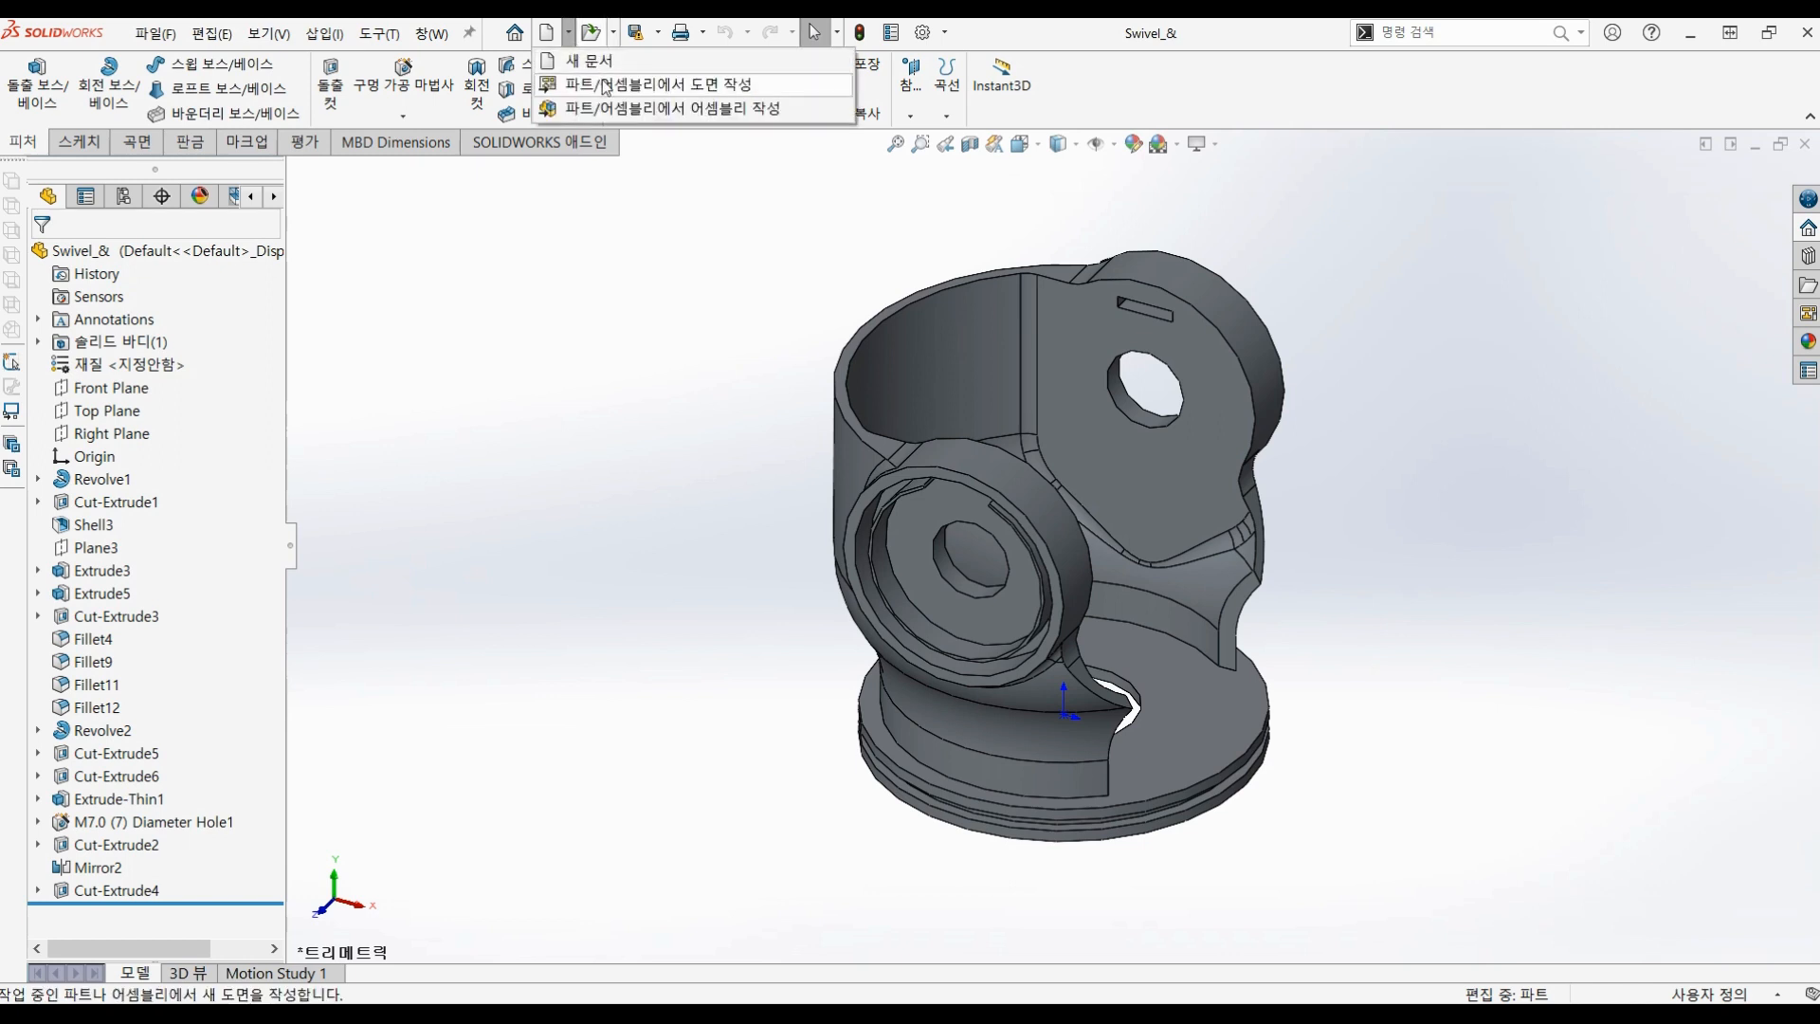
click(679, 85)
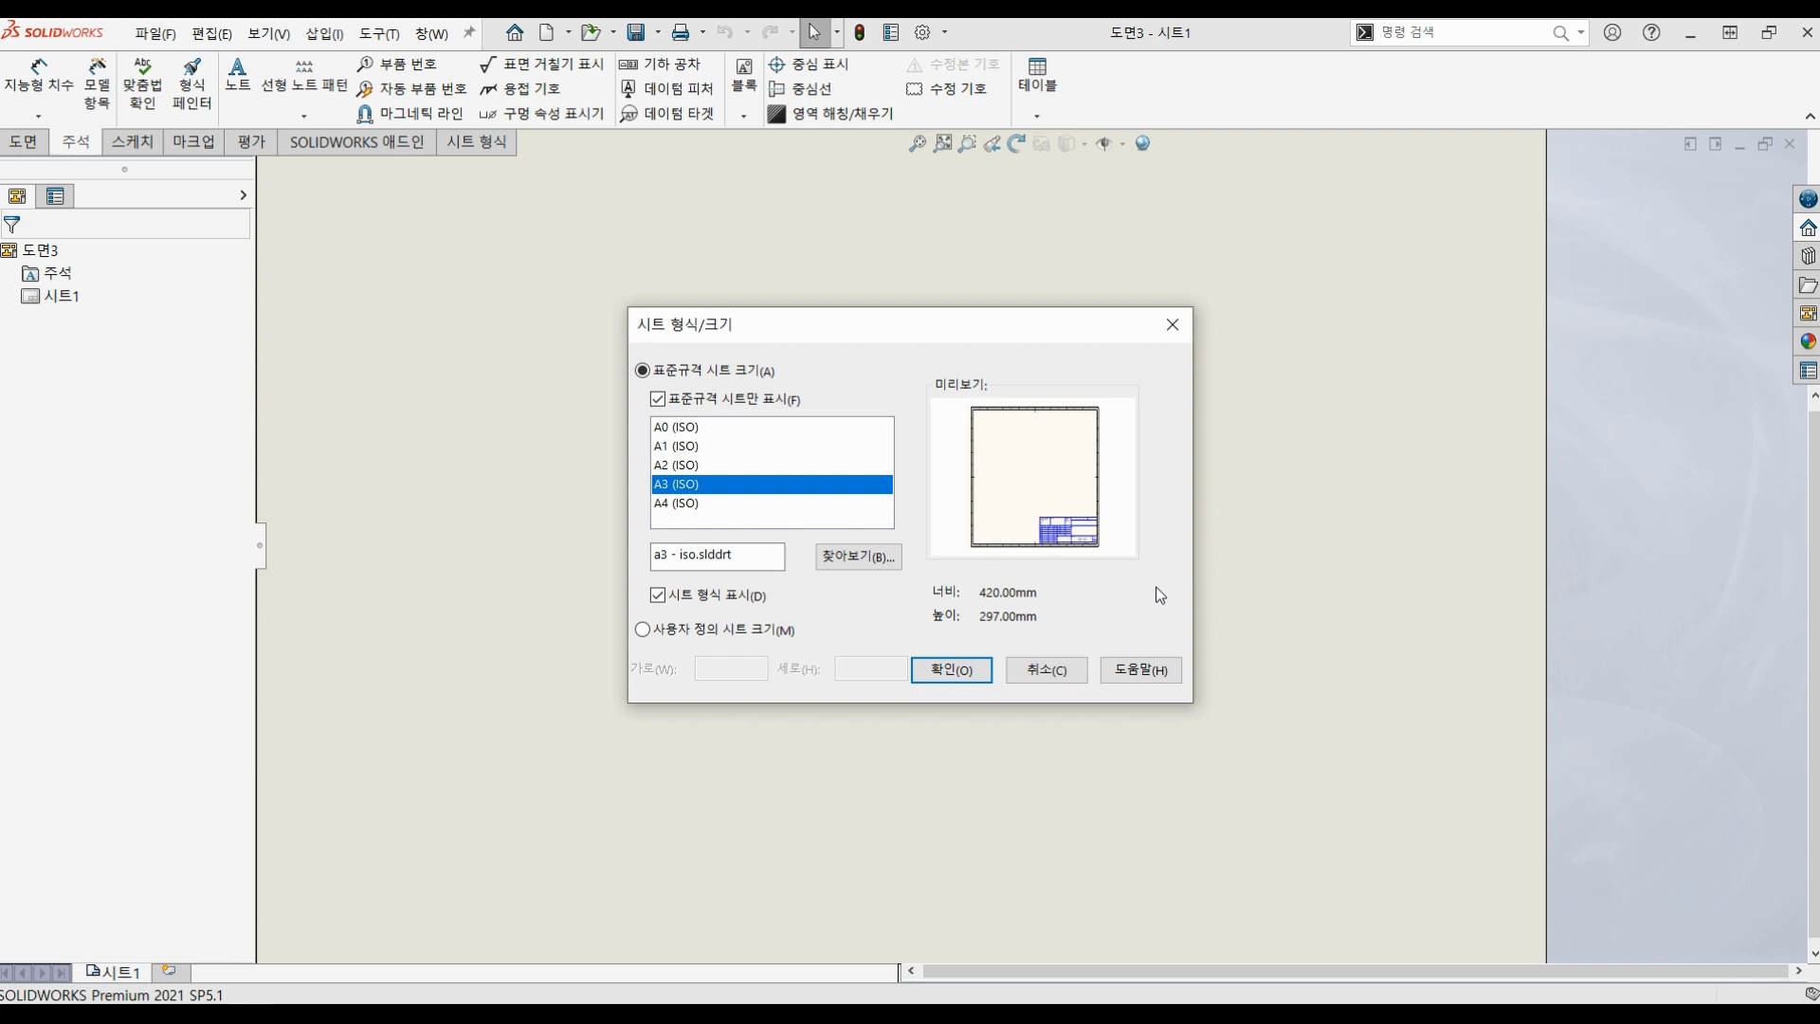
click(681, 429)
click(694, 504)
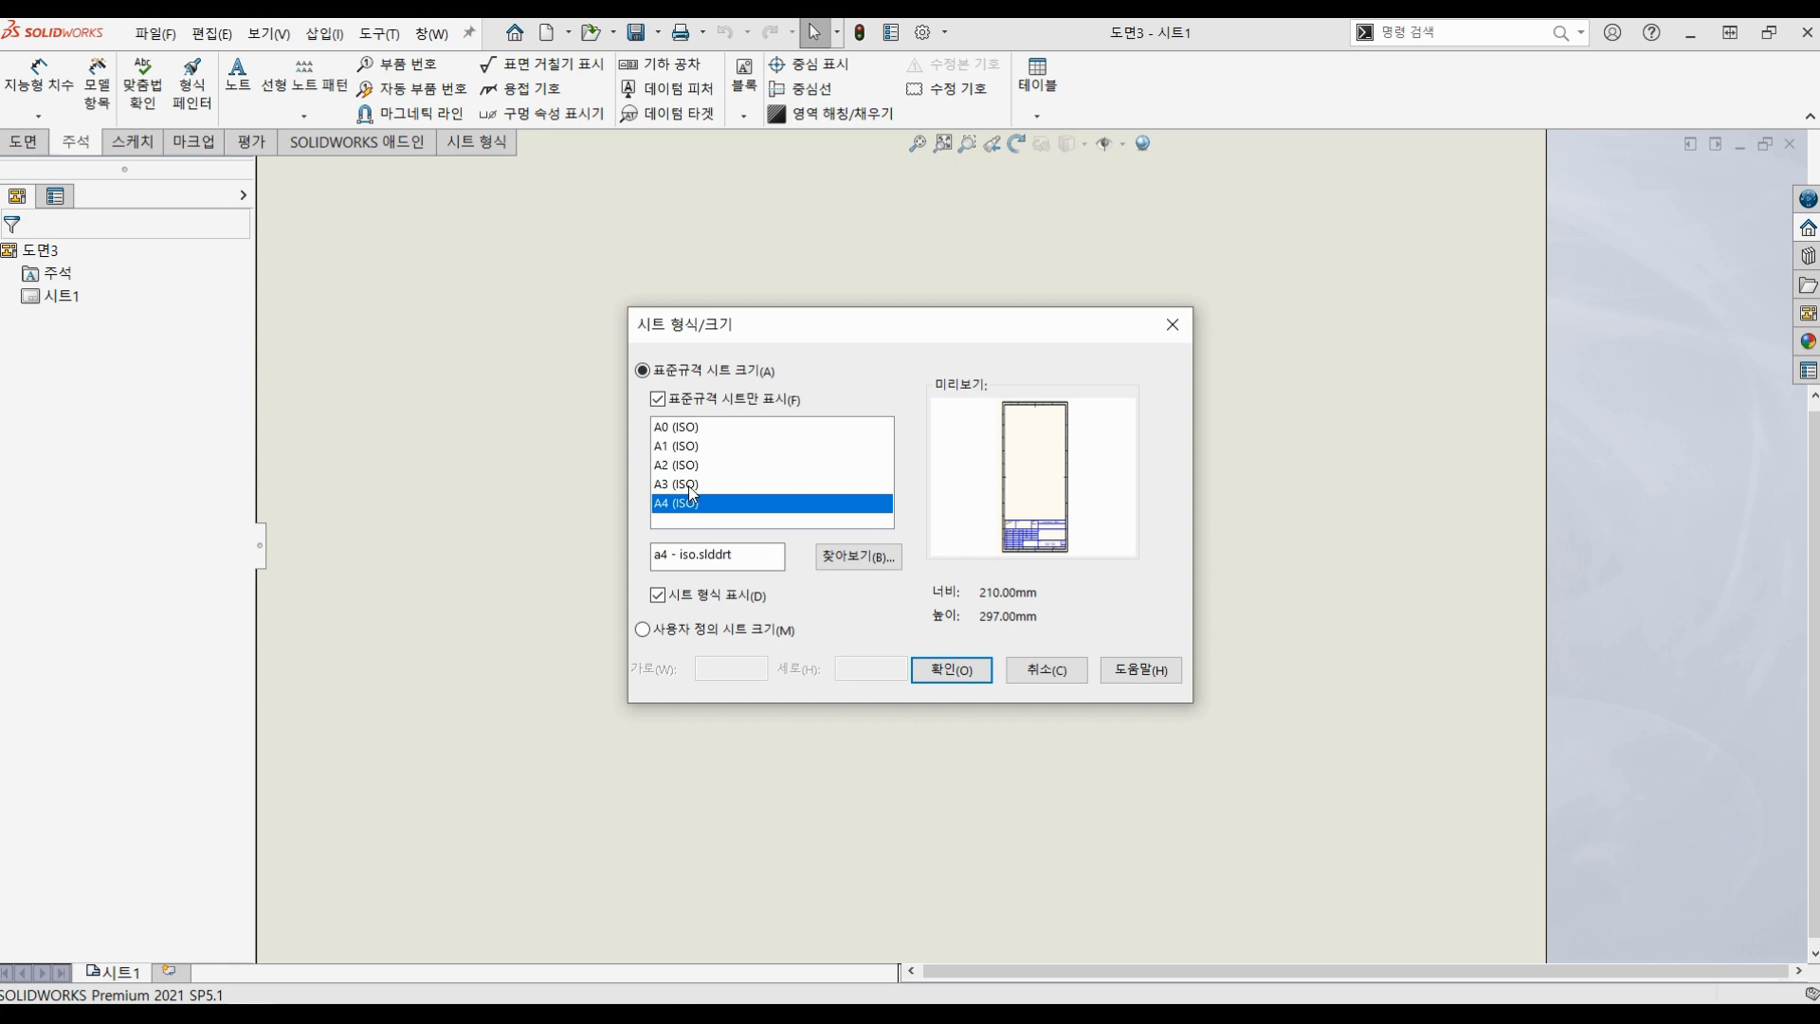
click(689, 486)
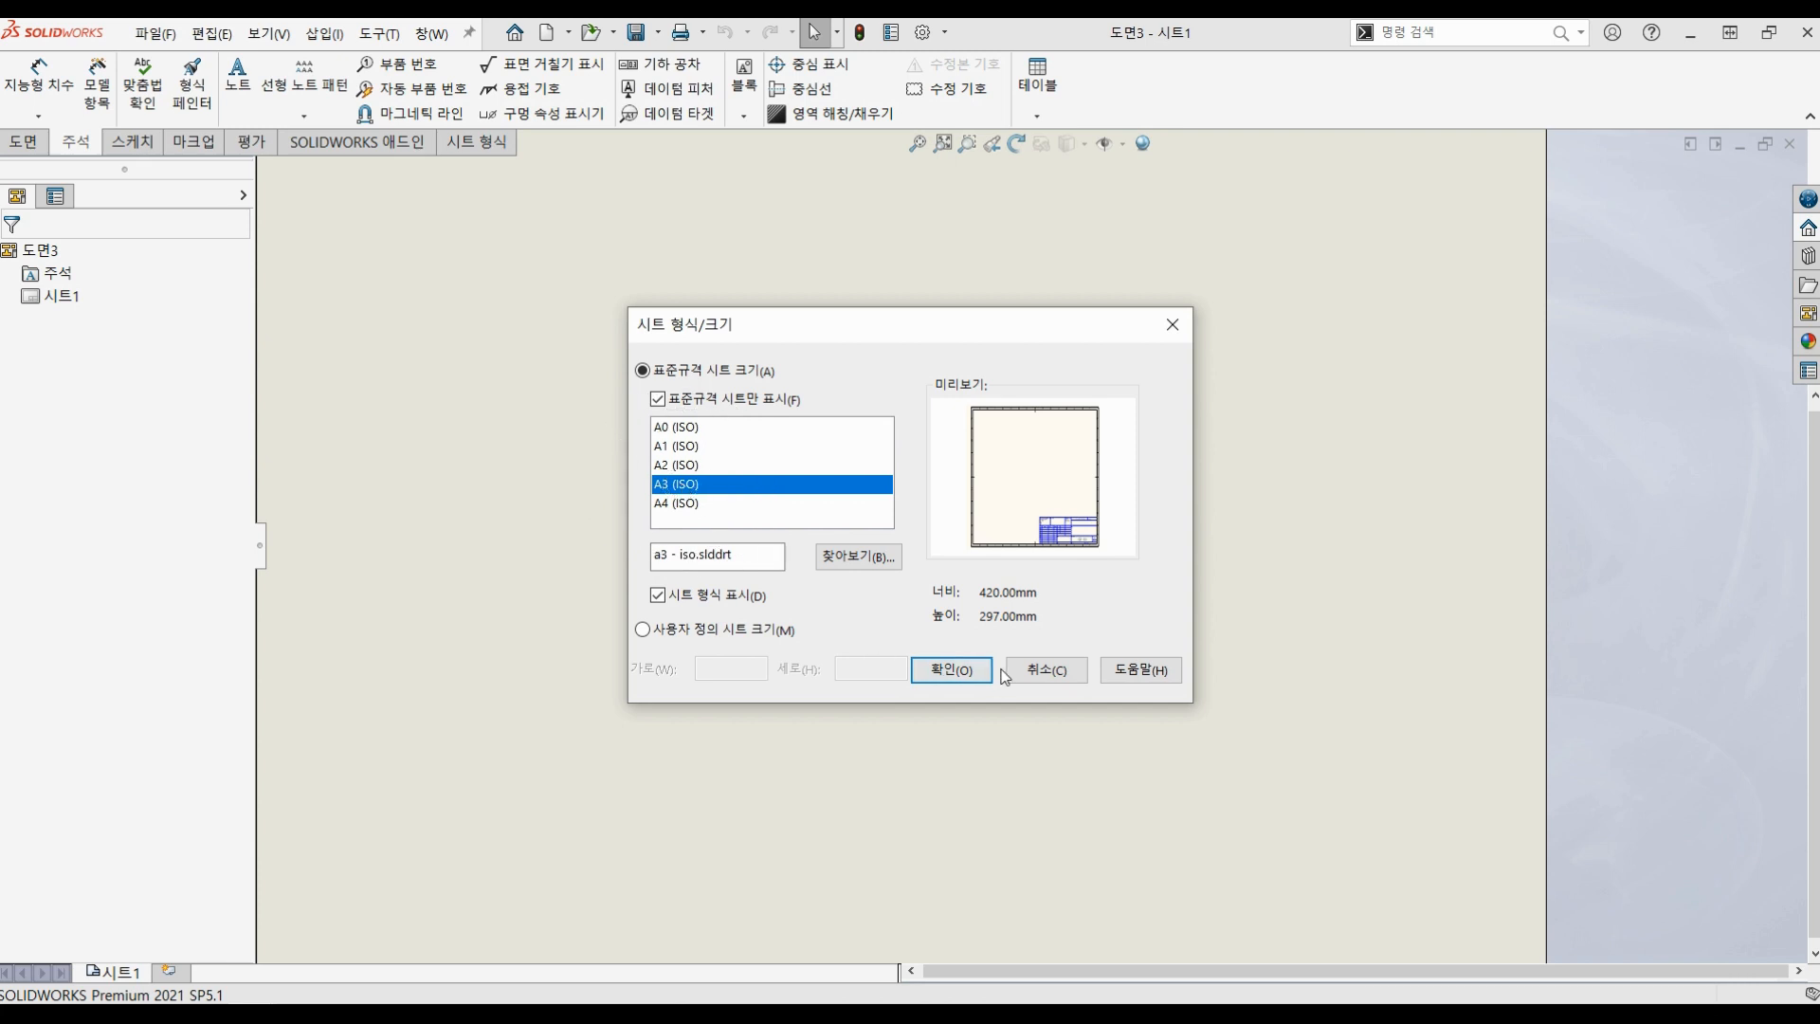
click(945, 670)
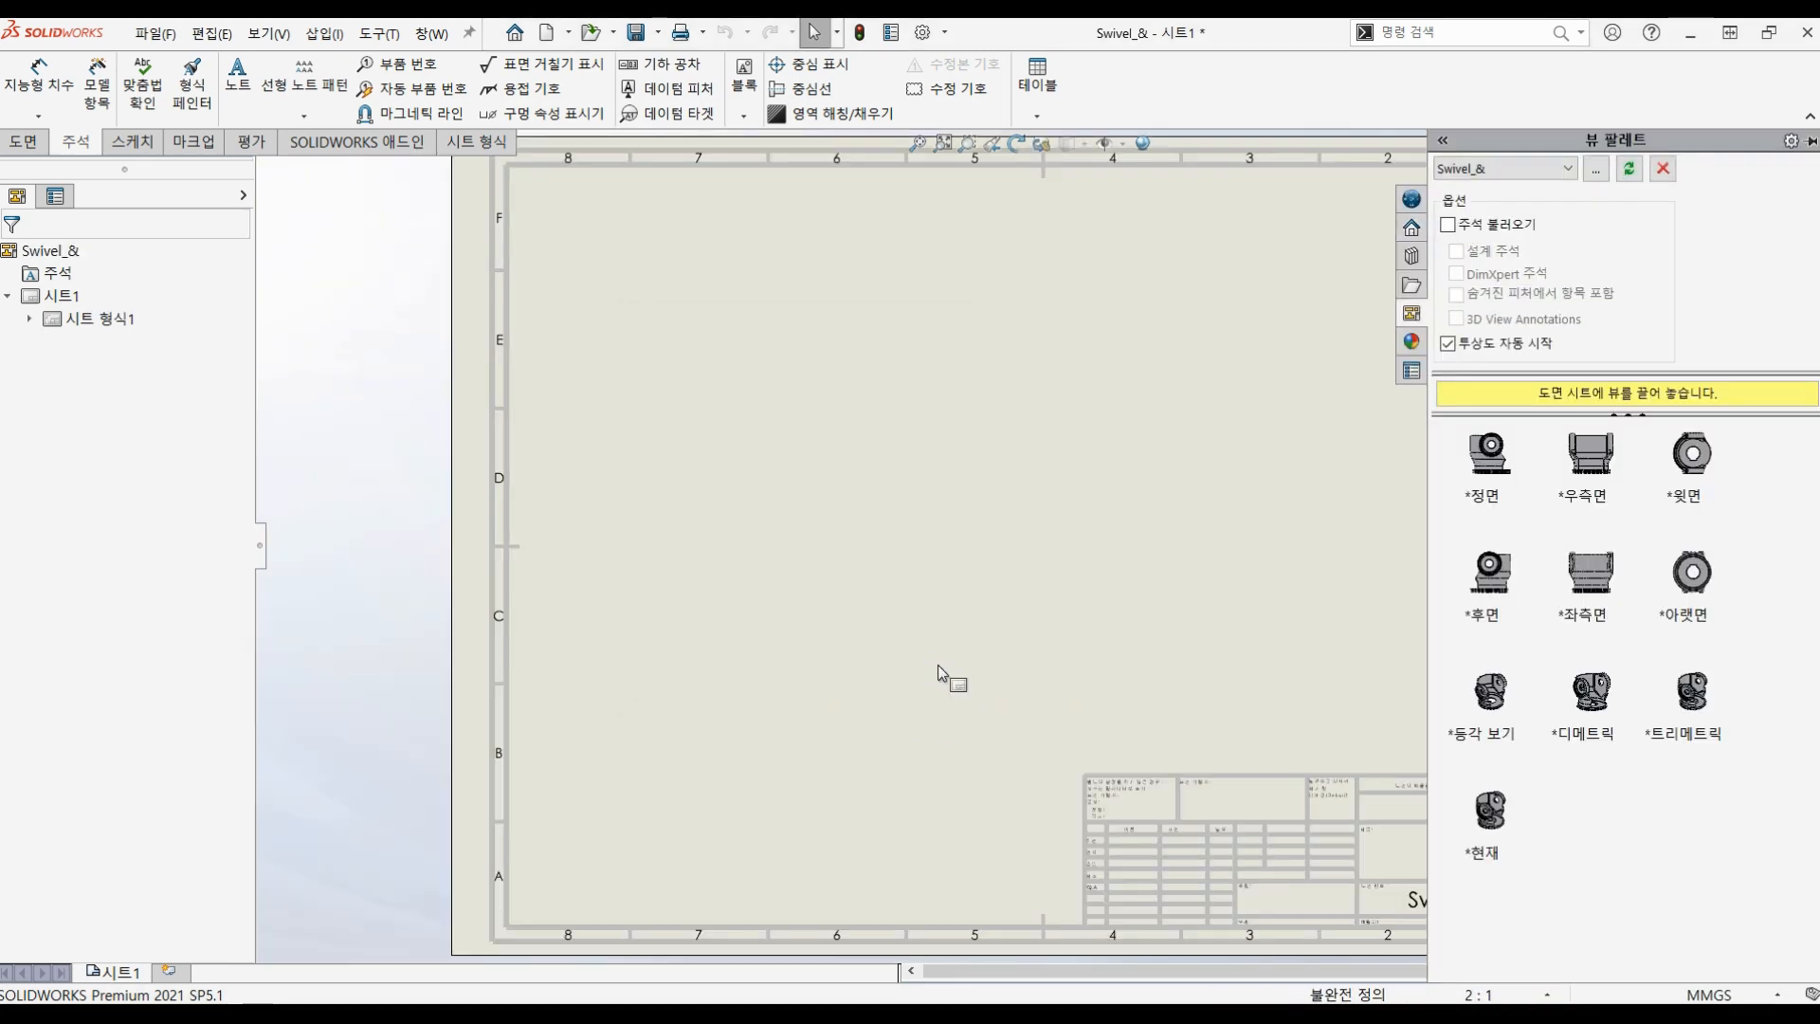
Step: Examine the A3 sheet's border and title block, including the drawing number, sheet size, and the name, signature and date cells
click(1139, 550)
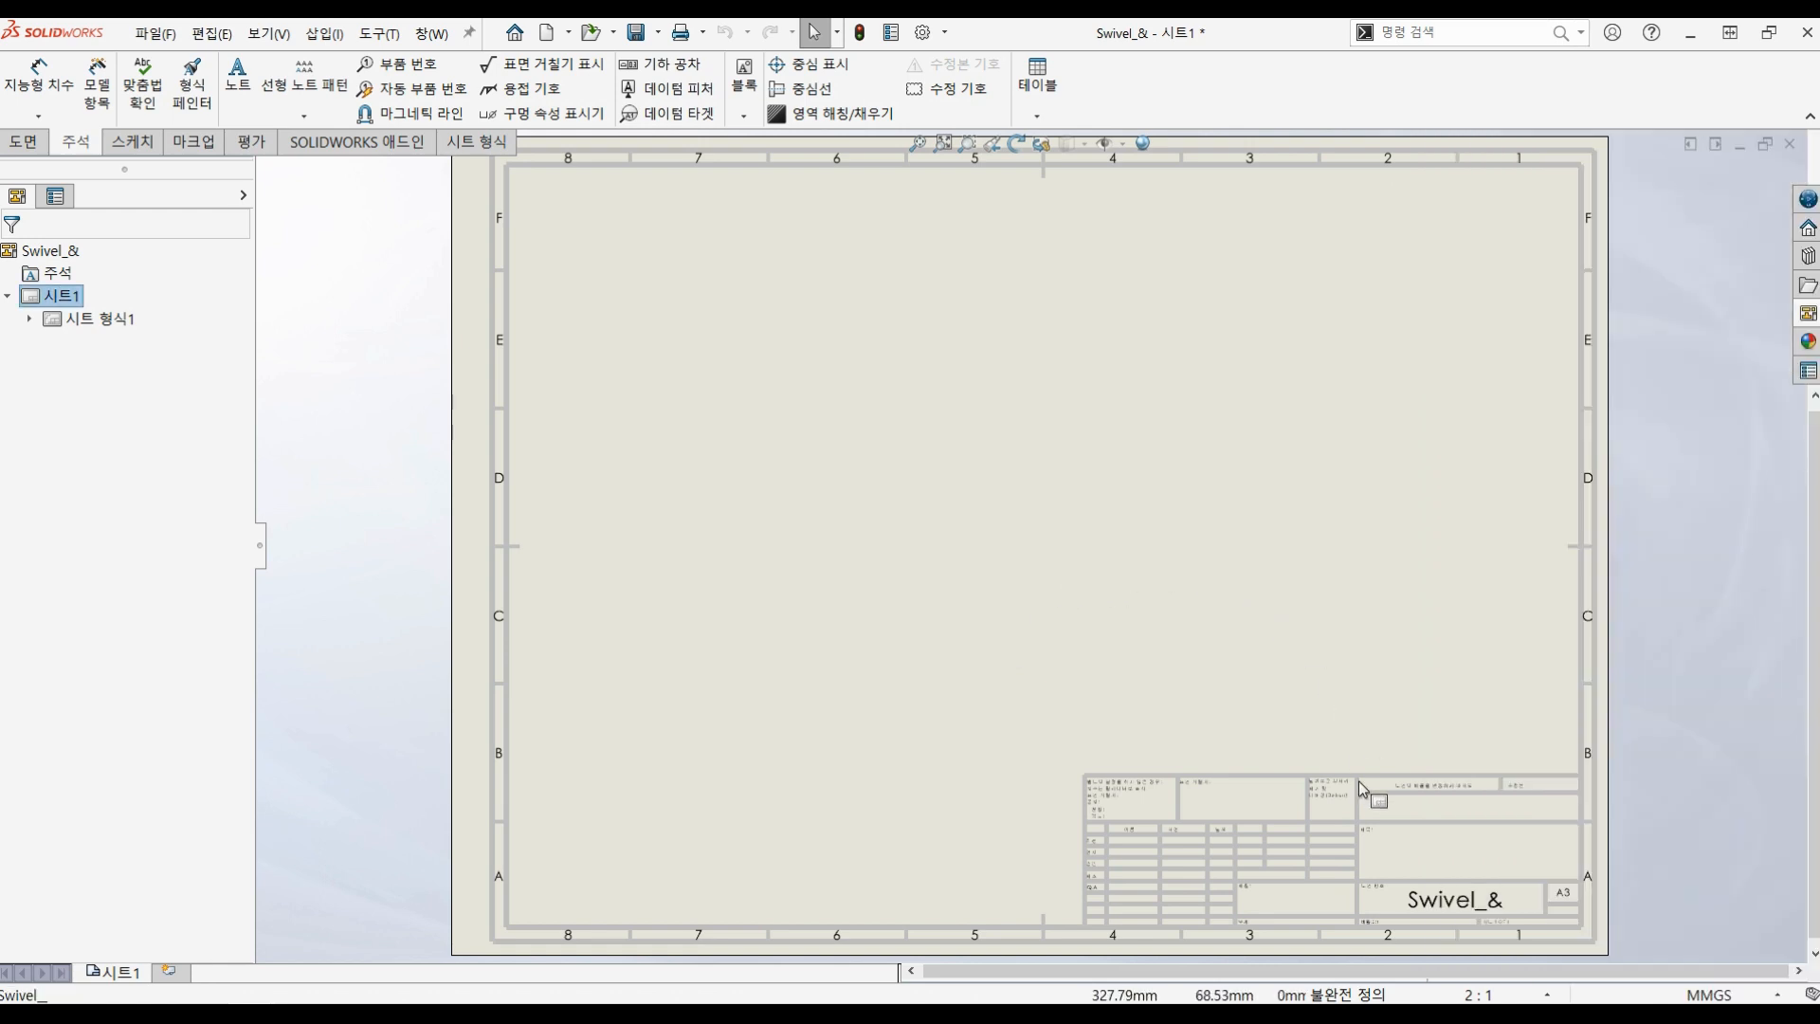
middle_drag(1375, 802, 1282, 618)
key(f)
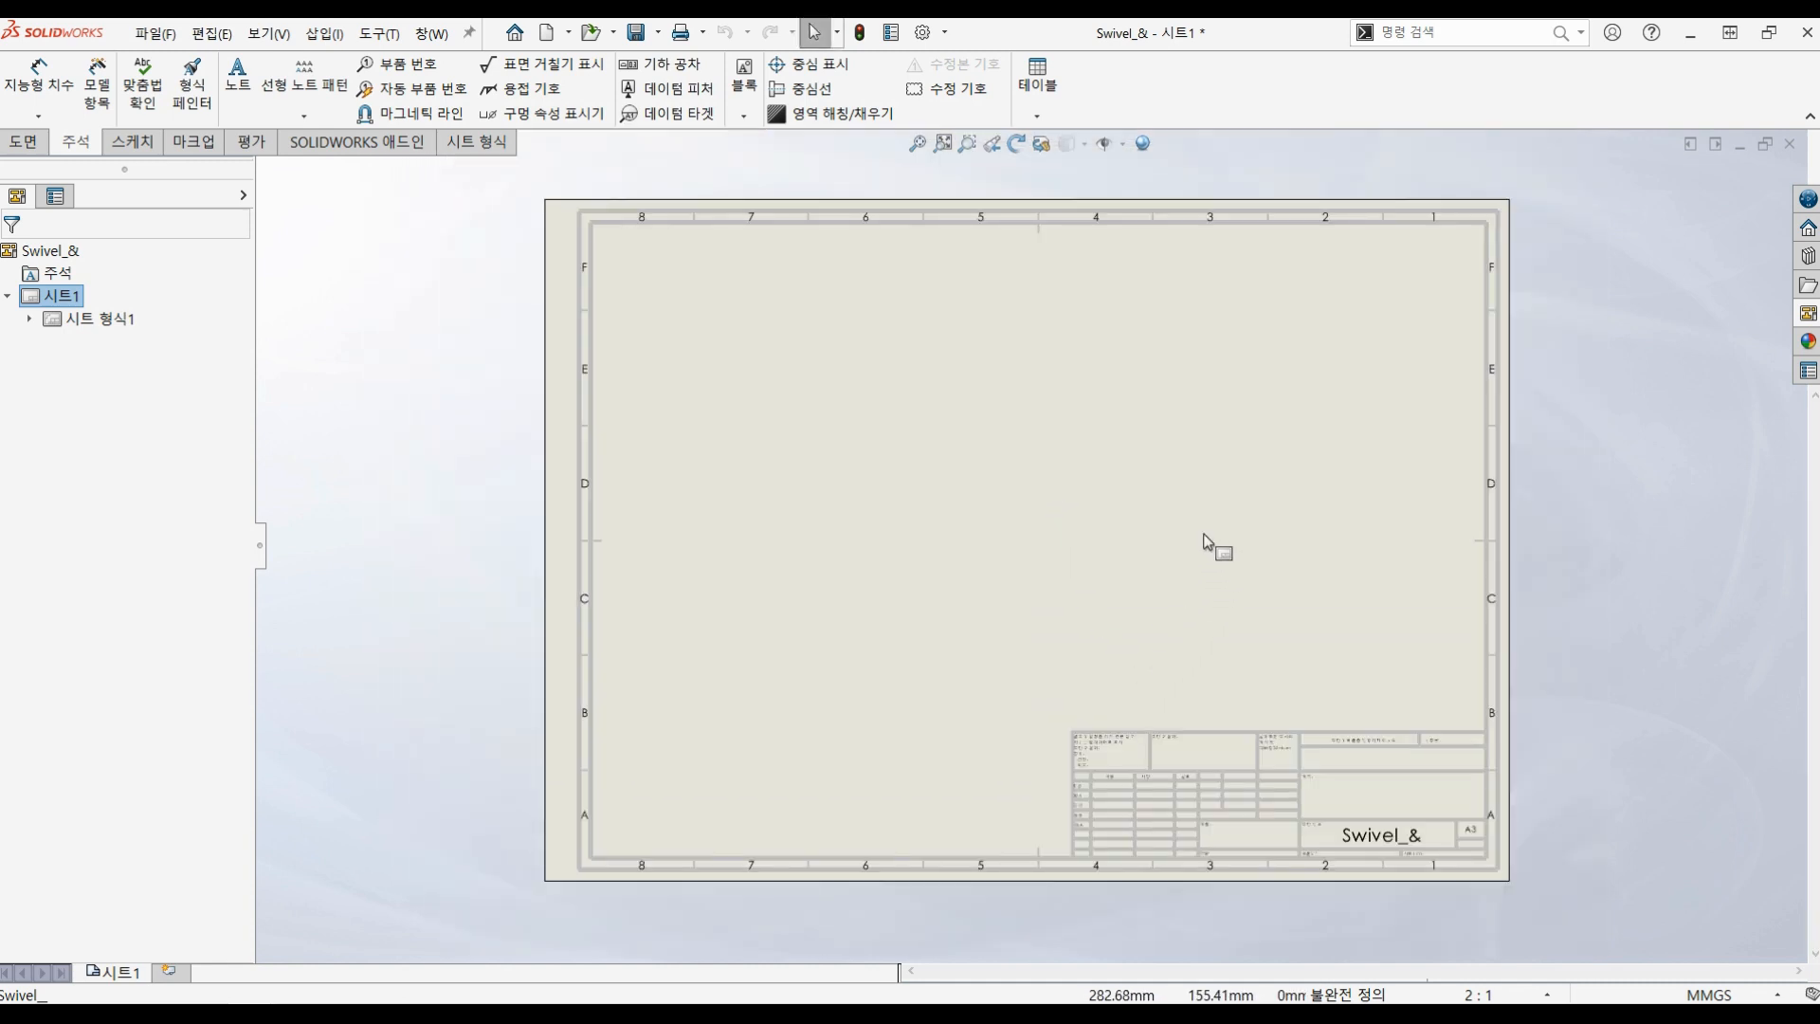
key(ctrl)
key(ctrl)
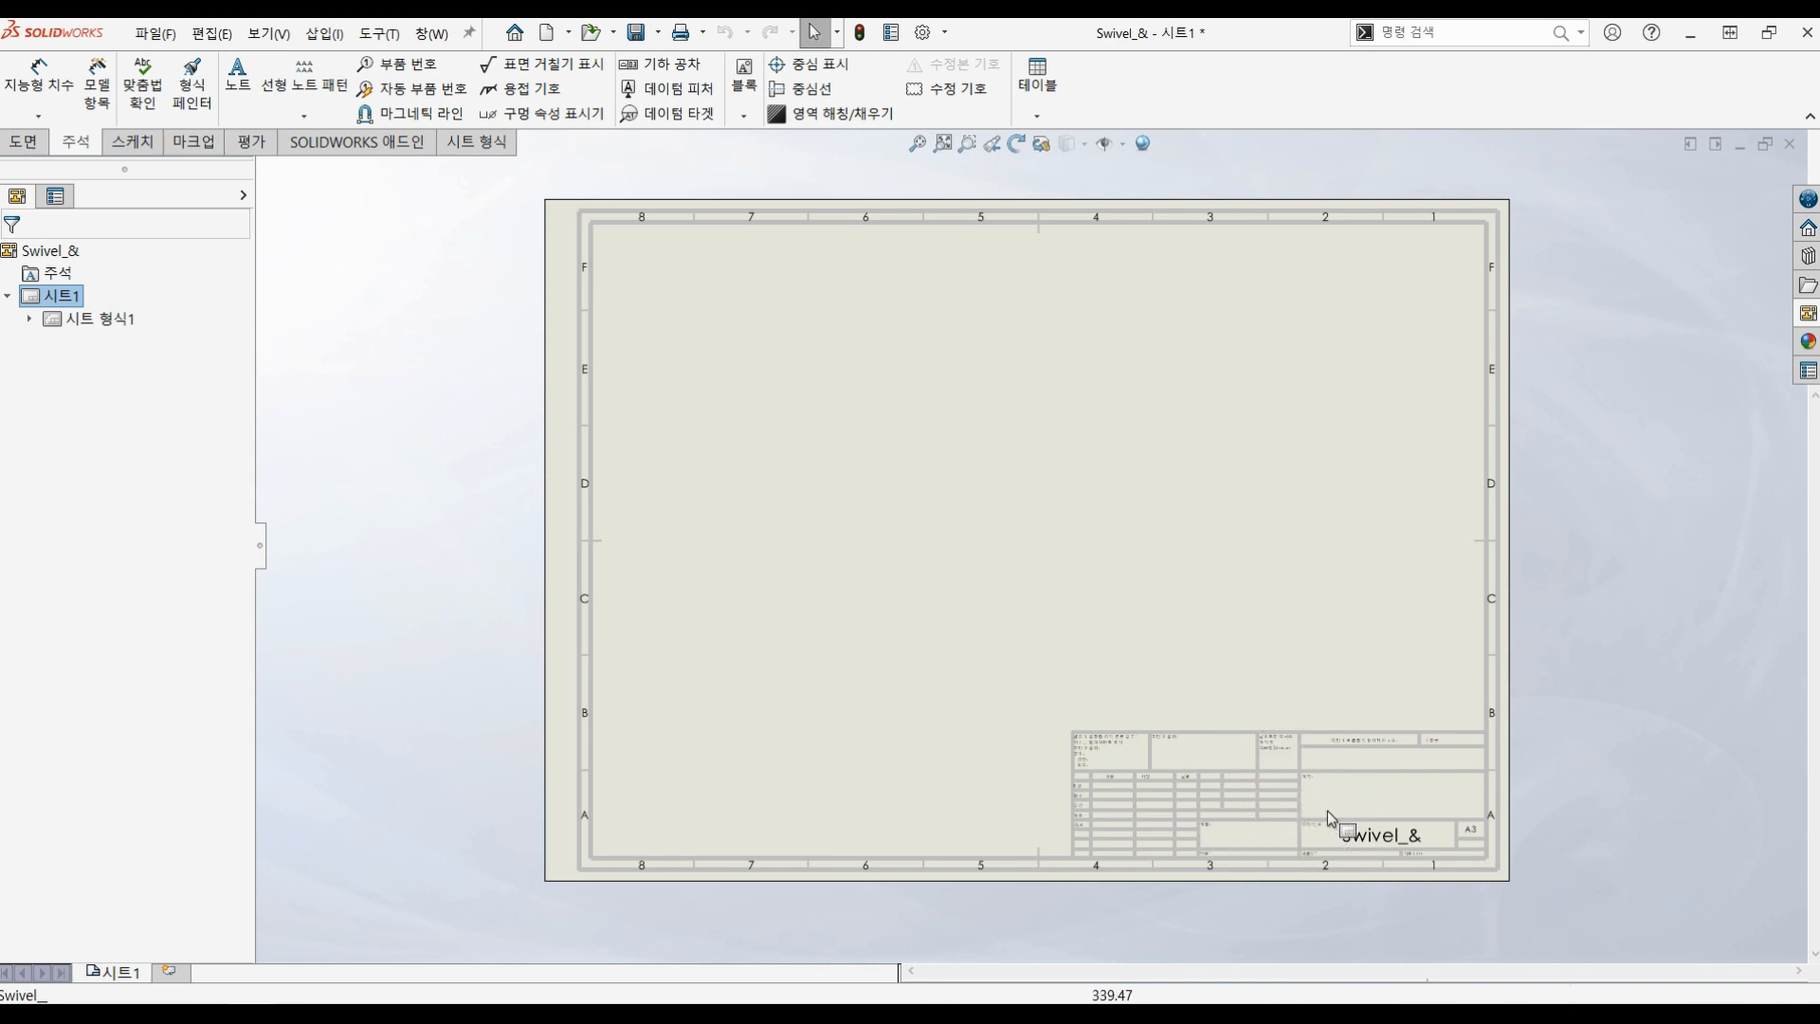
scroll(1323, 817, down, 4)
scroll(1134, 711, down, 1)
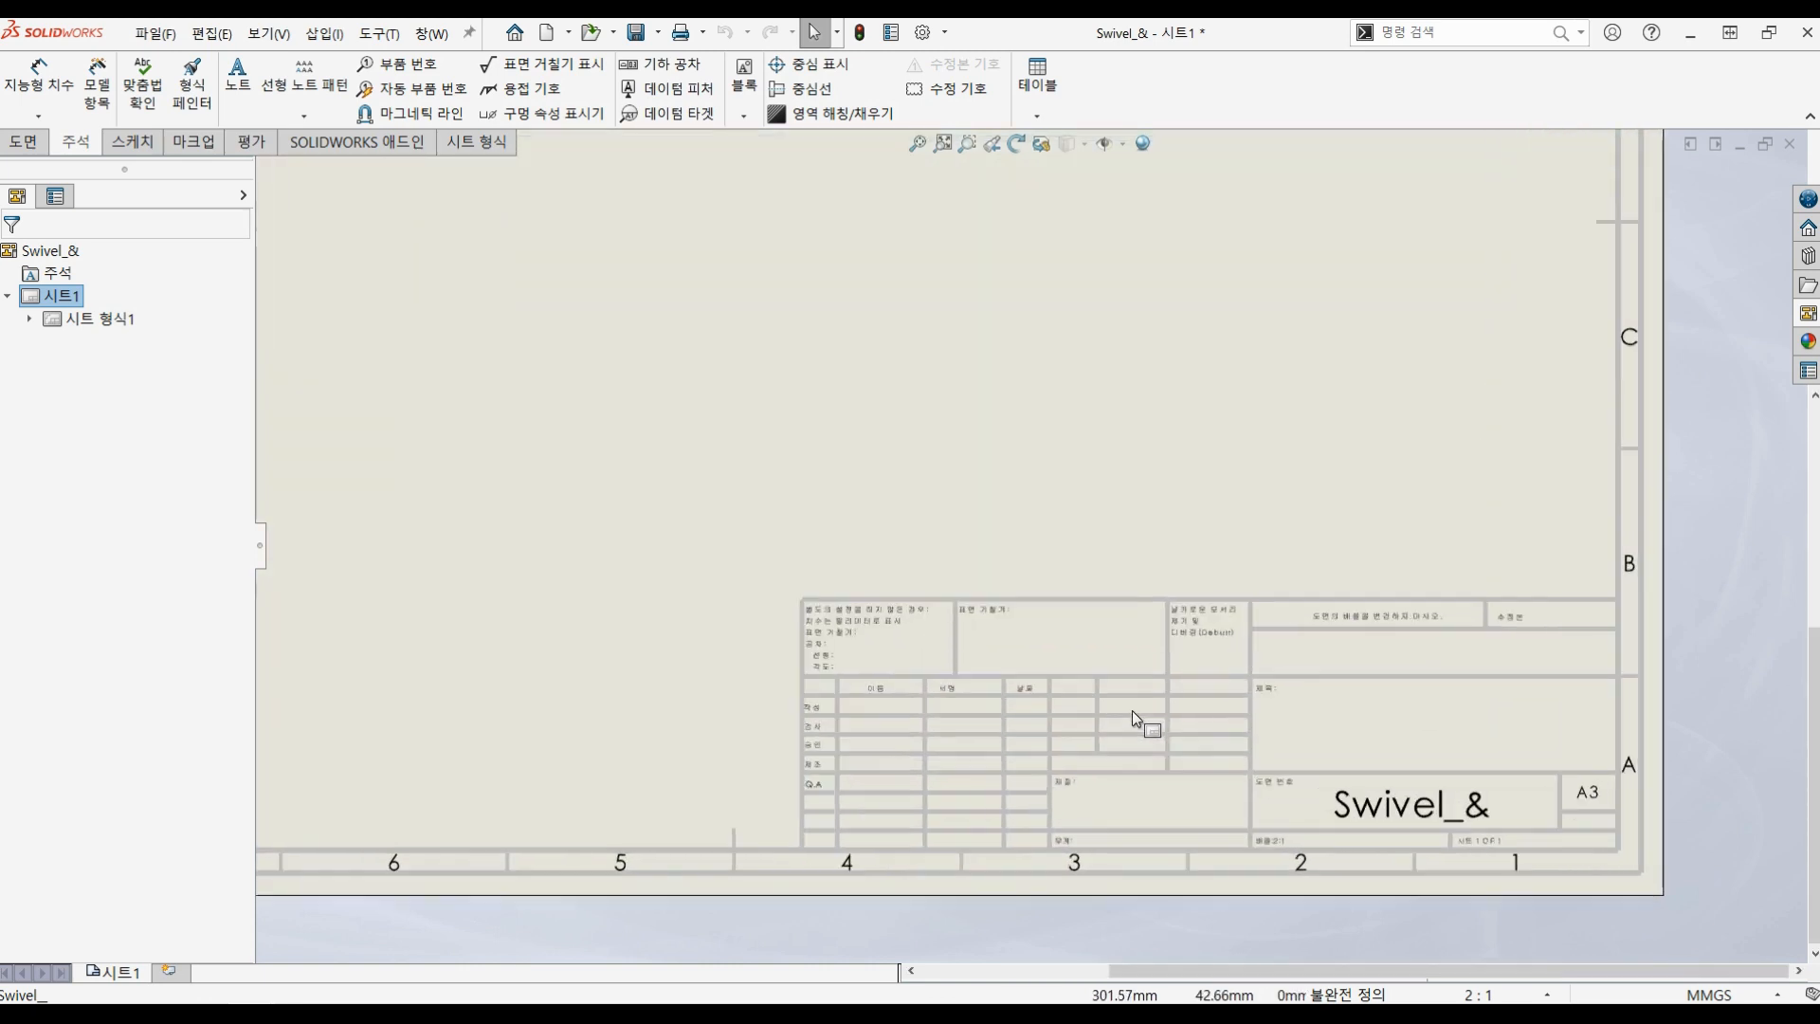
click(1418, 813)
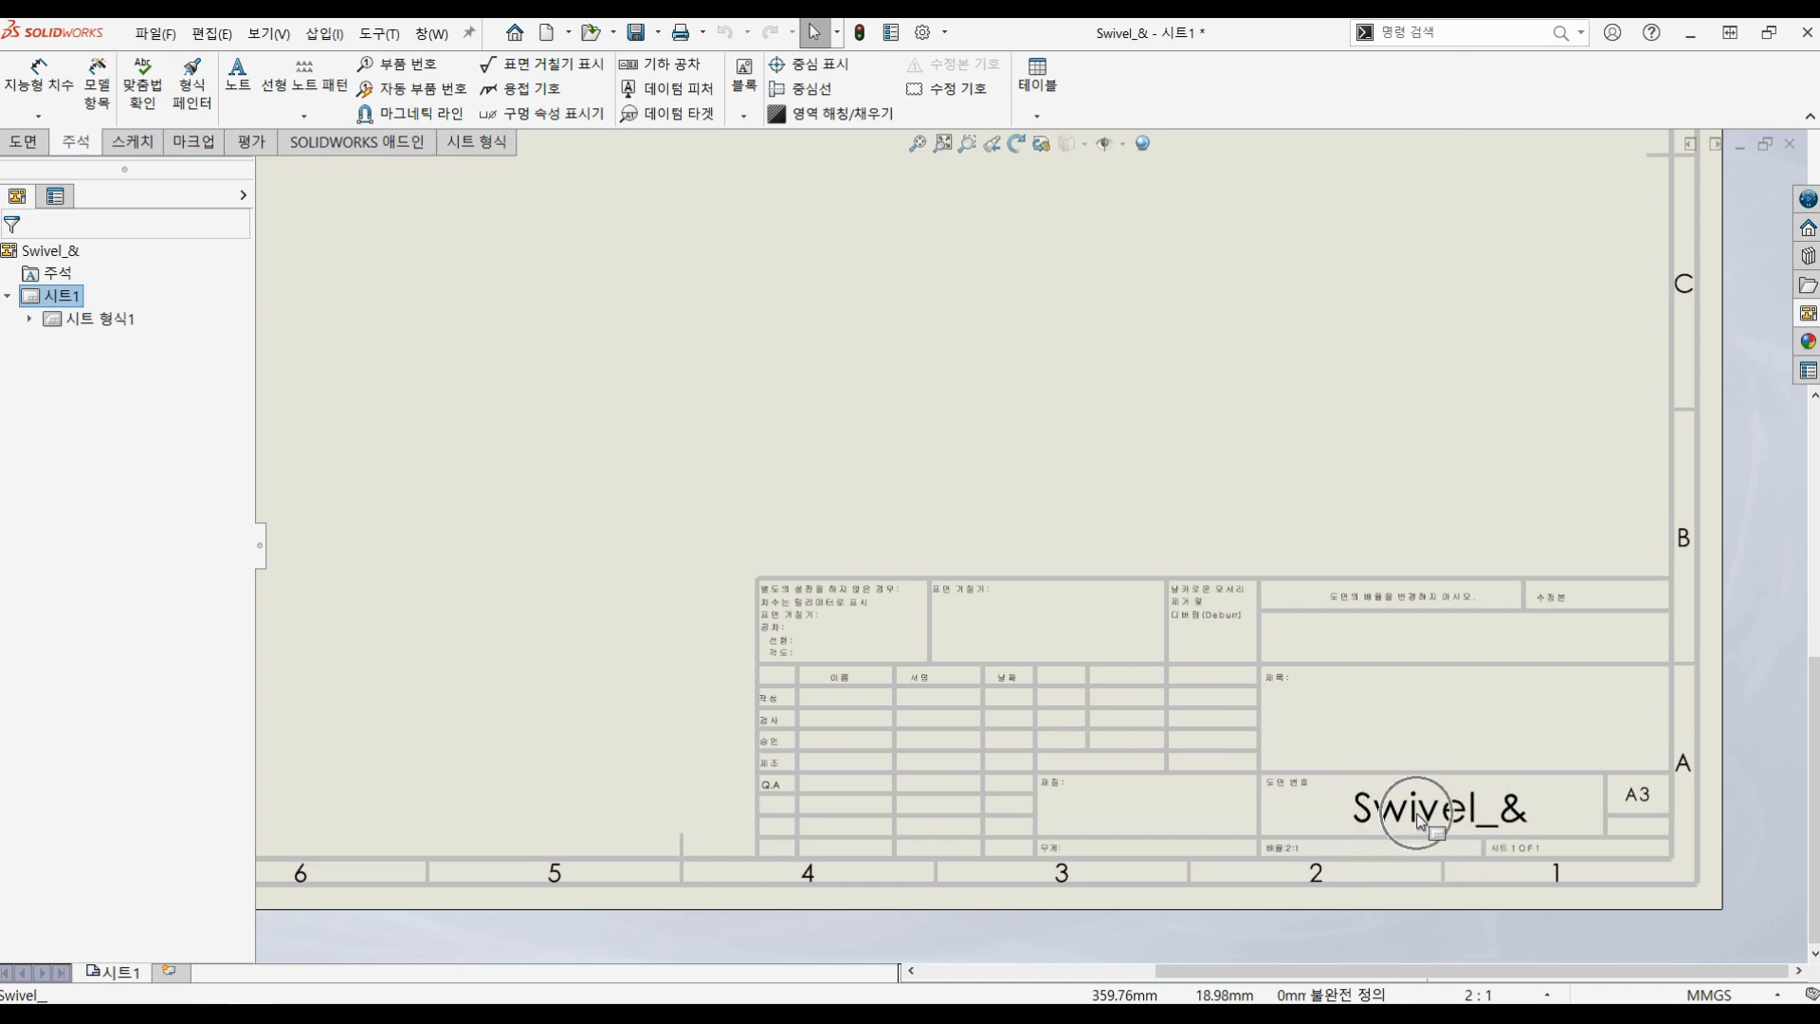
click(1642, 806)
scroll(840, 679, down, 5)
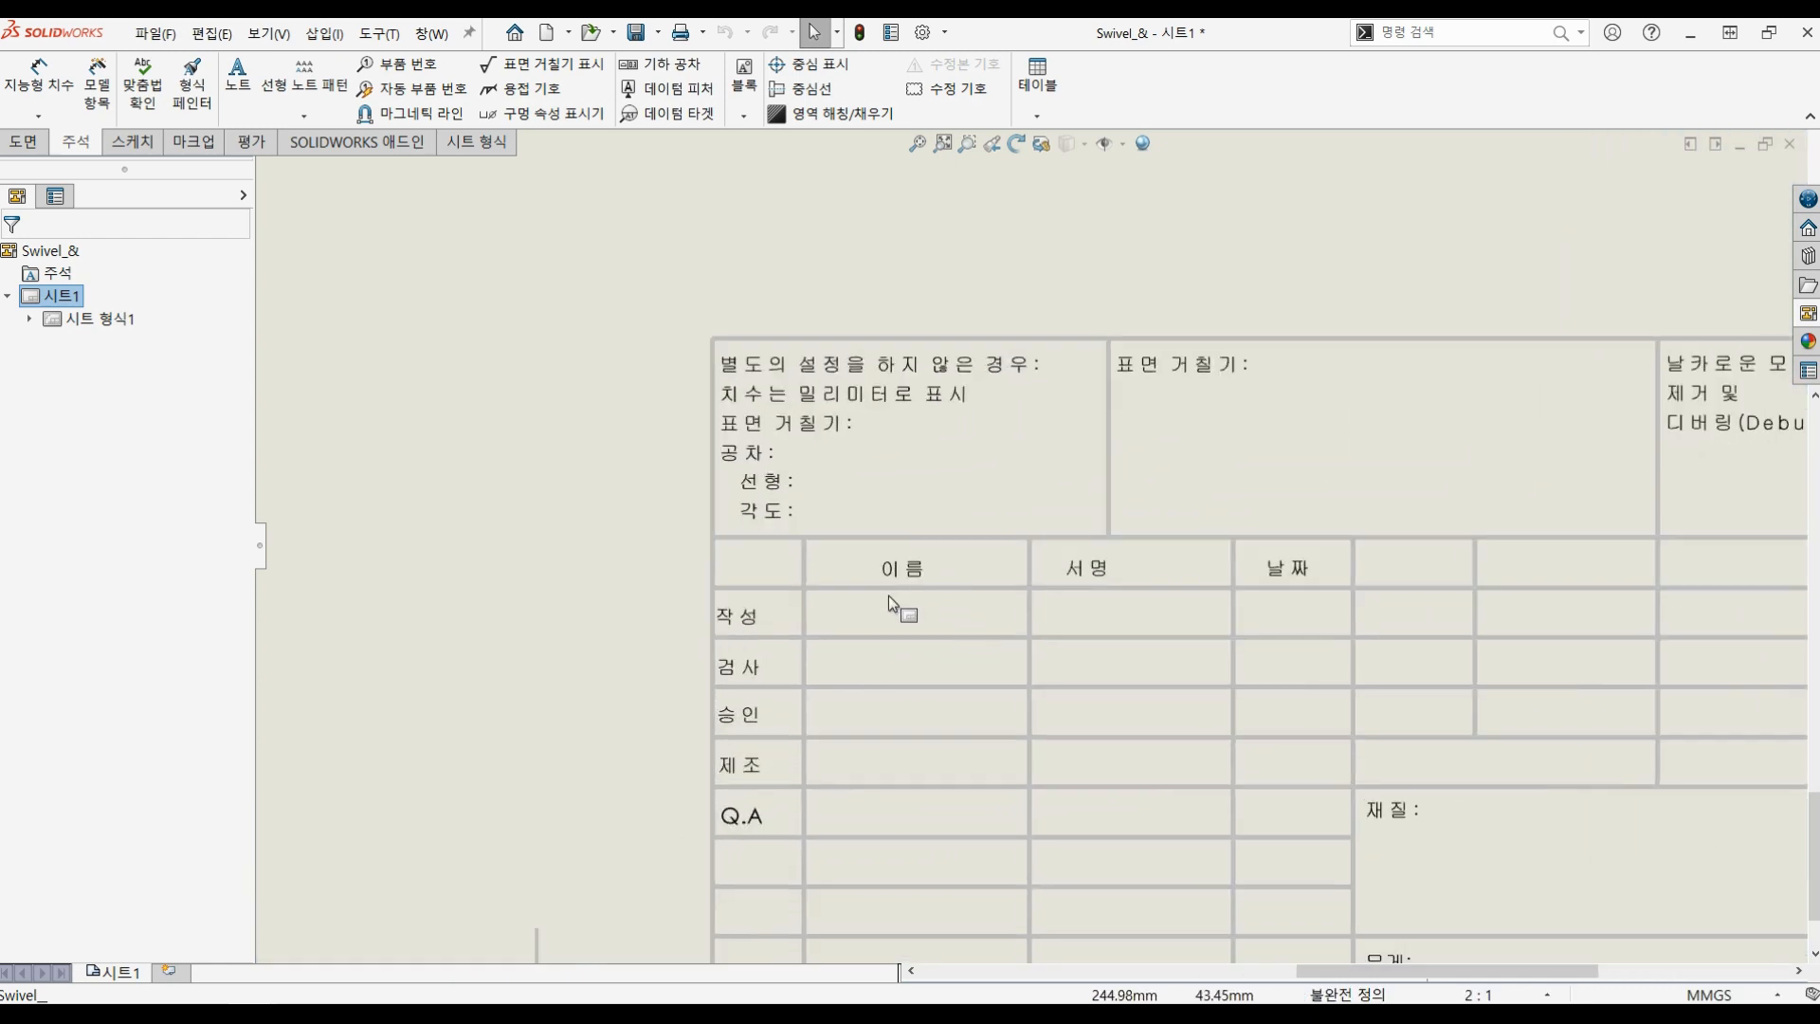
click(1132, 604)
click(1276, 606)
scroll(1255, 617, up, 3)
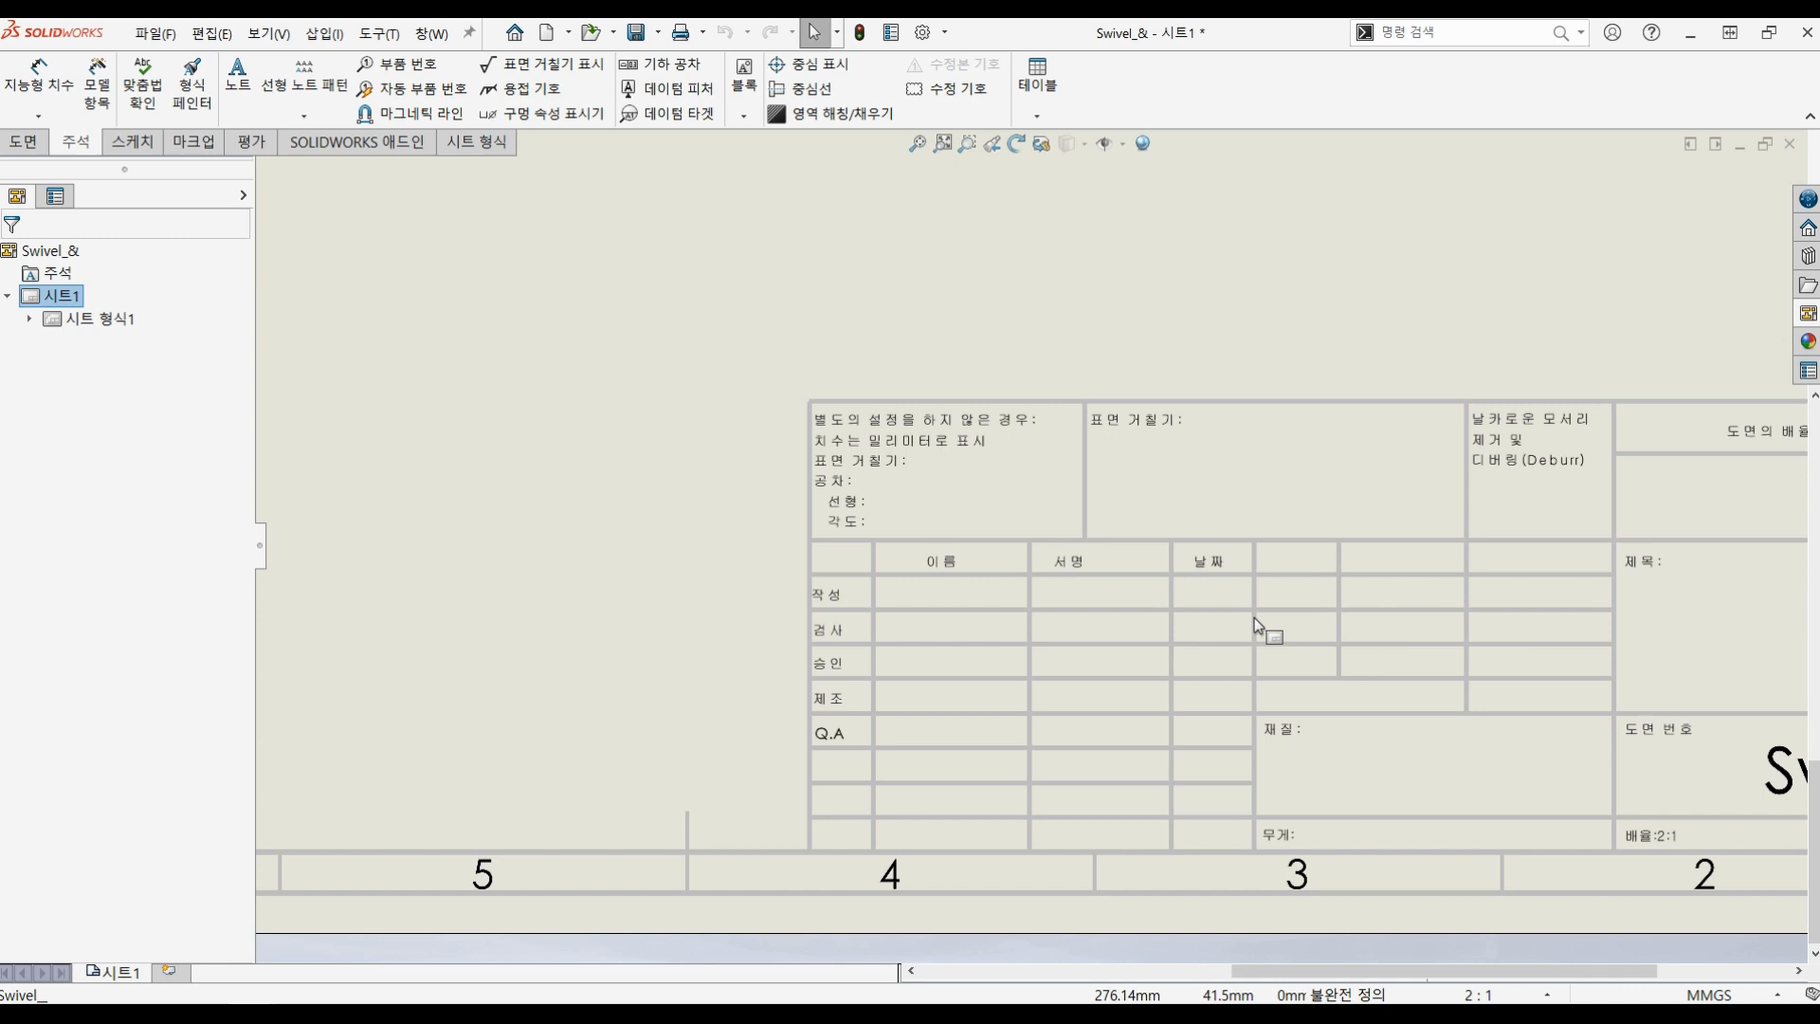
scroll(1254, 617, up, 3)
mouse_move(1097, 378)
middle_down()
mouse_move(1166, 565)
mouse_move(1143, 601)
mouse_move(1202, 694)
middle_up()
scroll(1330, 685, up, 2)
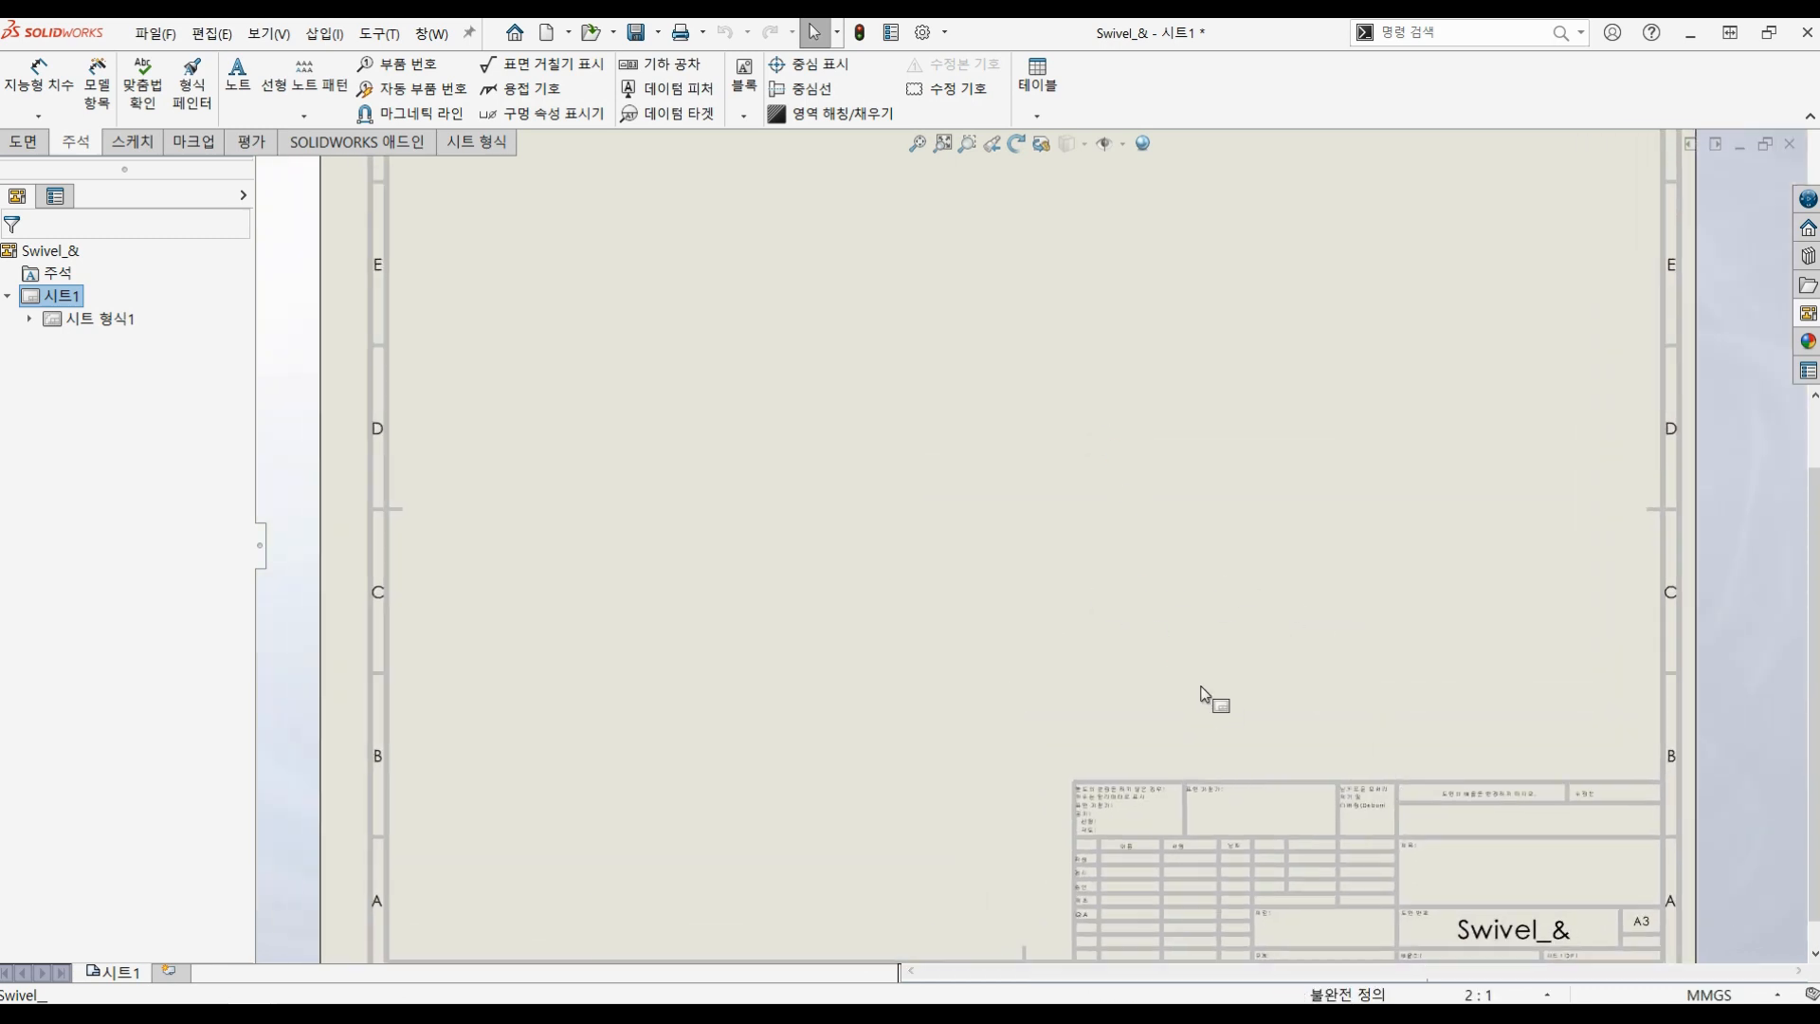
scroll(1202, 695, up, 2)
middle_drag(1097, 532, 1115, 569)
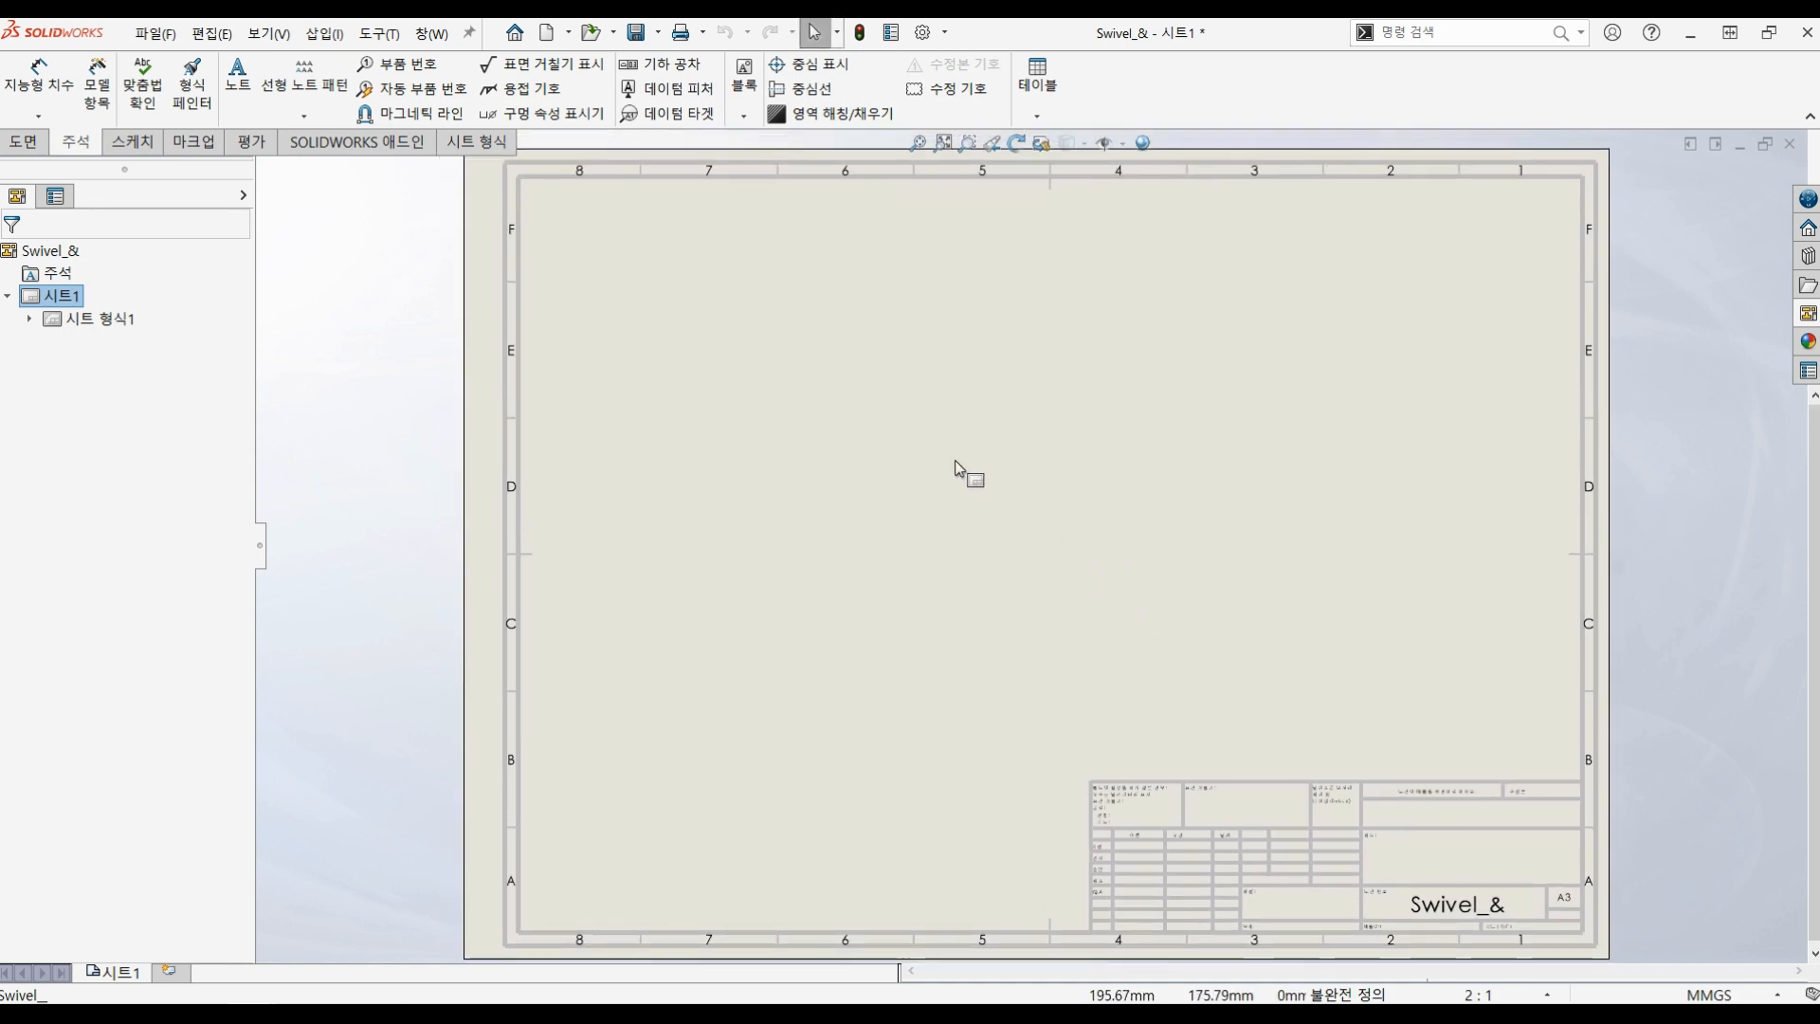
Step: Open the sheet format for editing
click(481, 142)
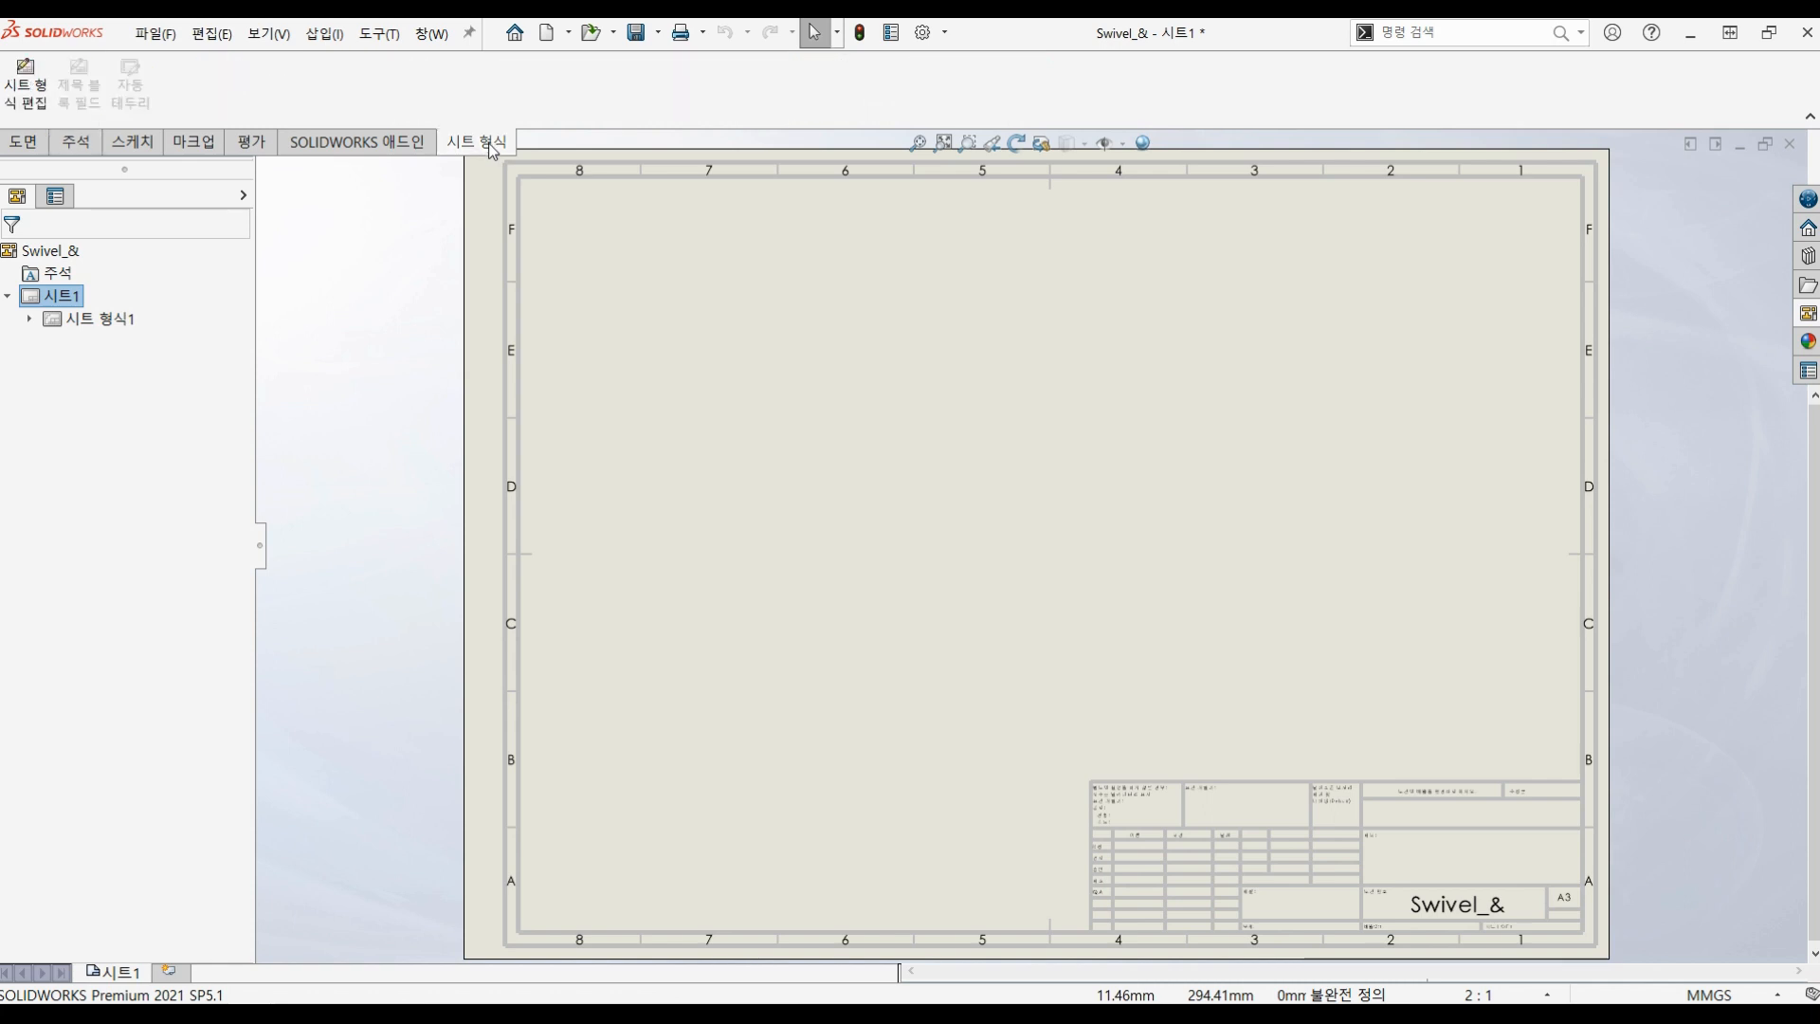
click(481, 143)
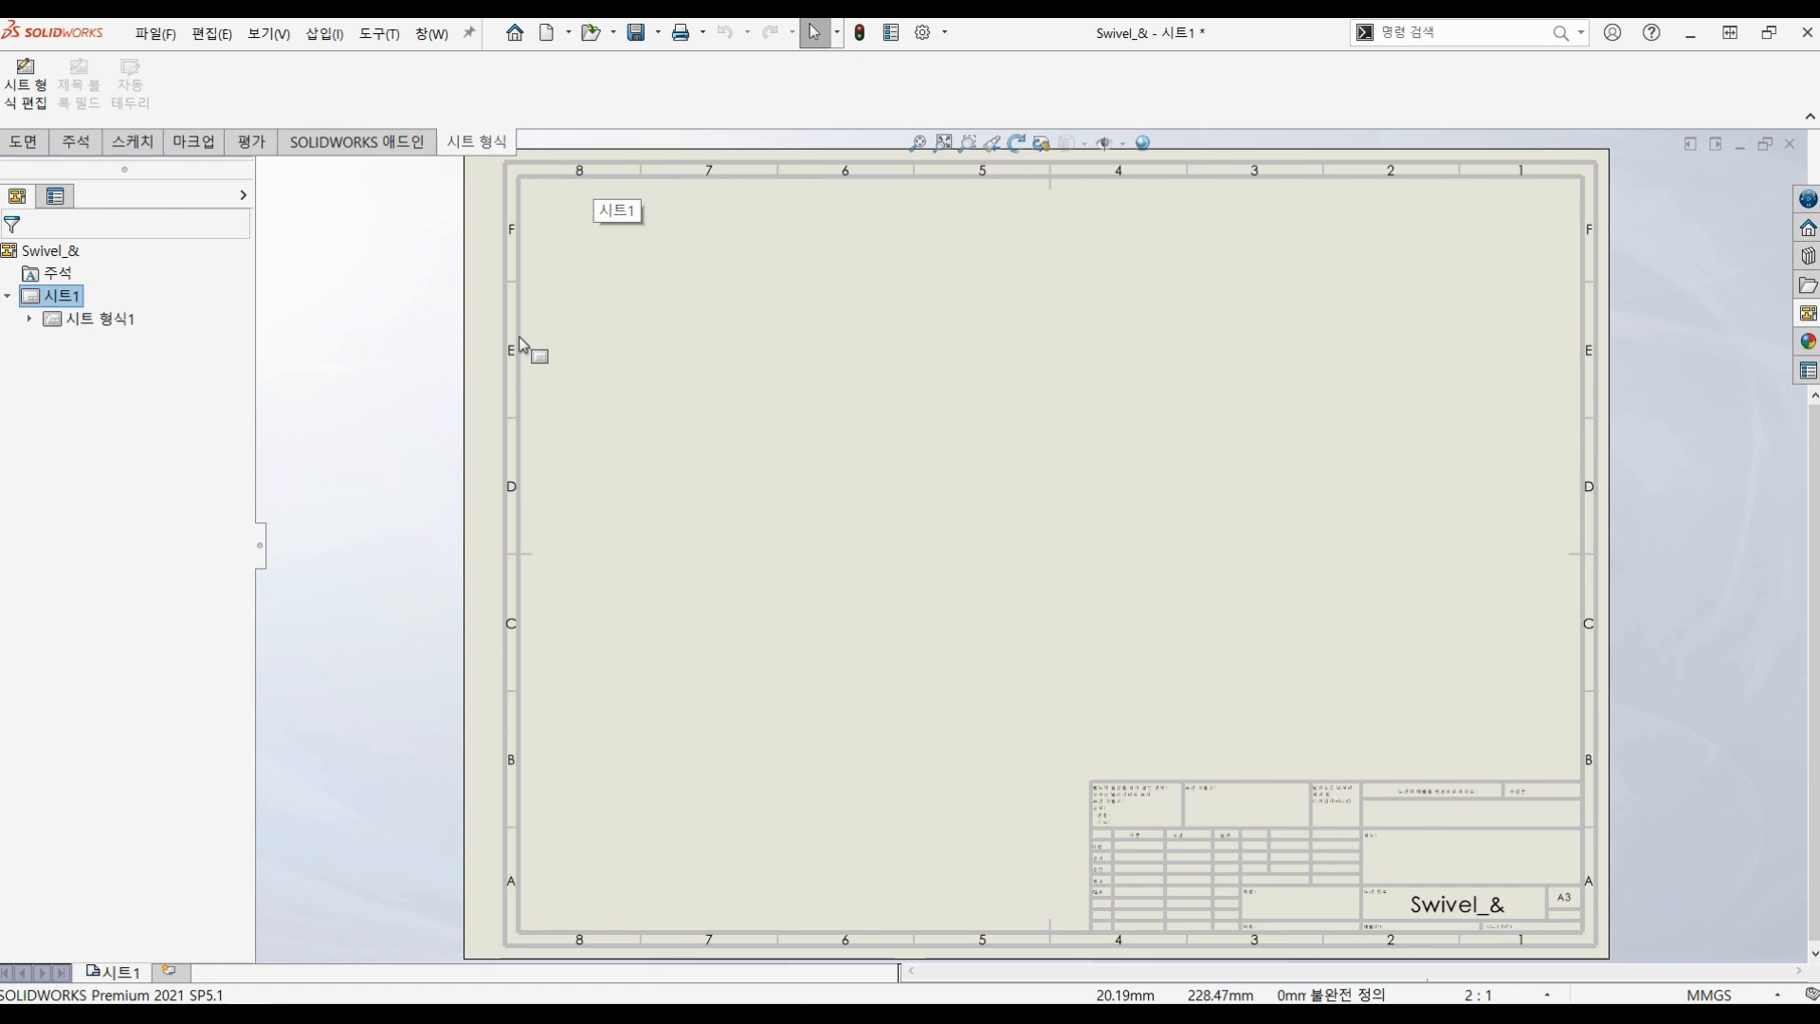
click(31, 94)
click(28, 93)
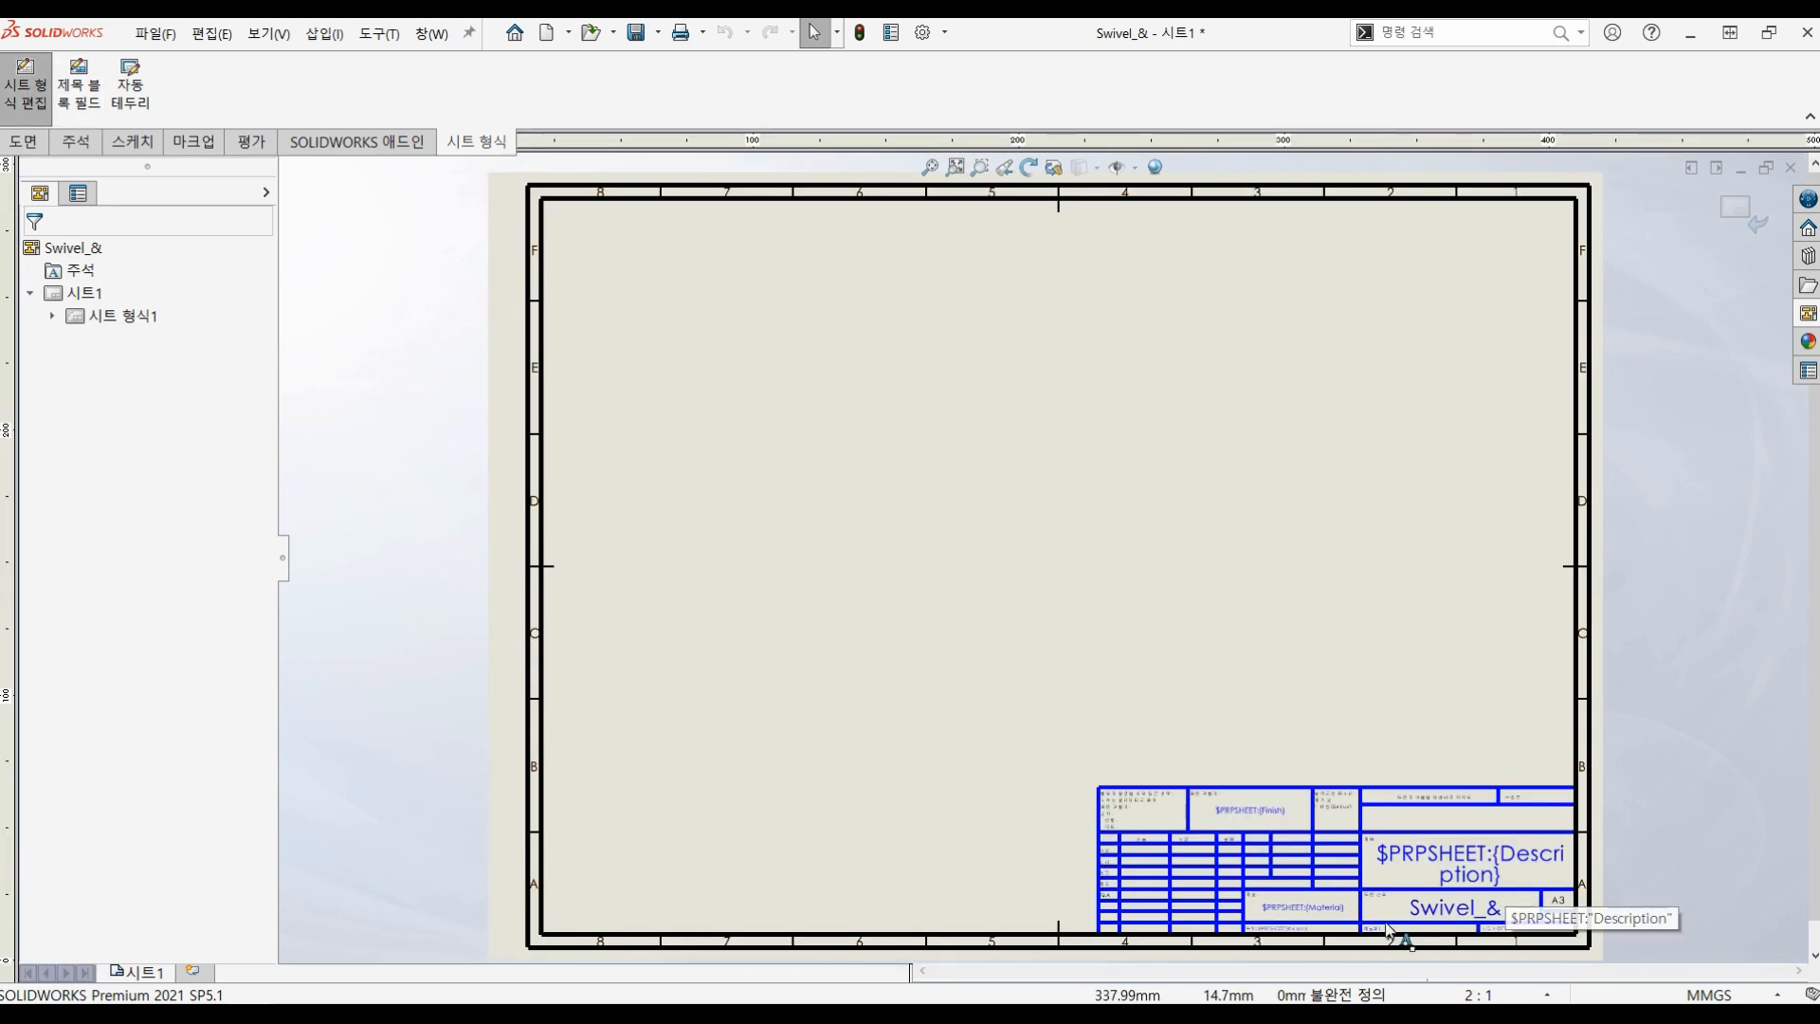
Step: Replace the drawing number text in the title block with TEST1 and return to the sheet
scroll(1406, 923, down, 2)
scroll(1401, 914, down, 2)
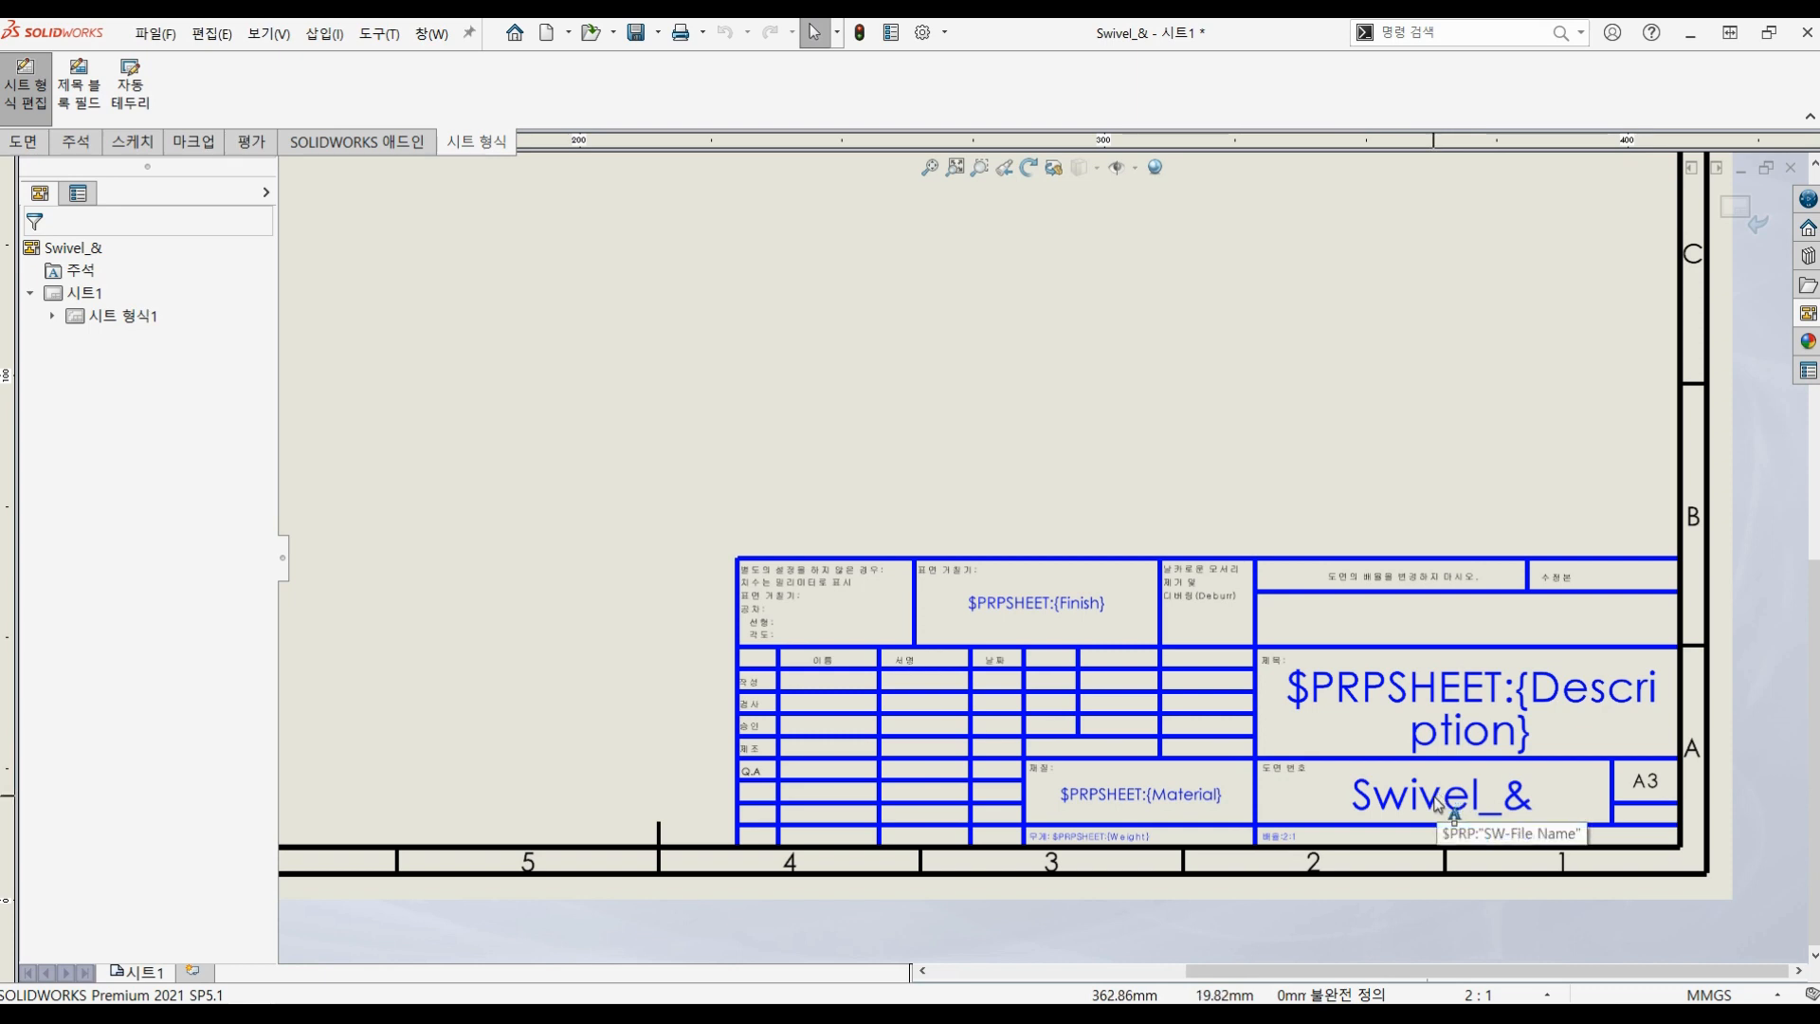
click(1439, 799)
double_click(1437, 801)
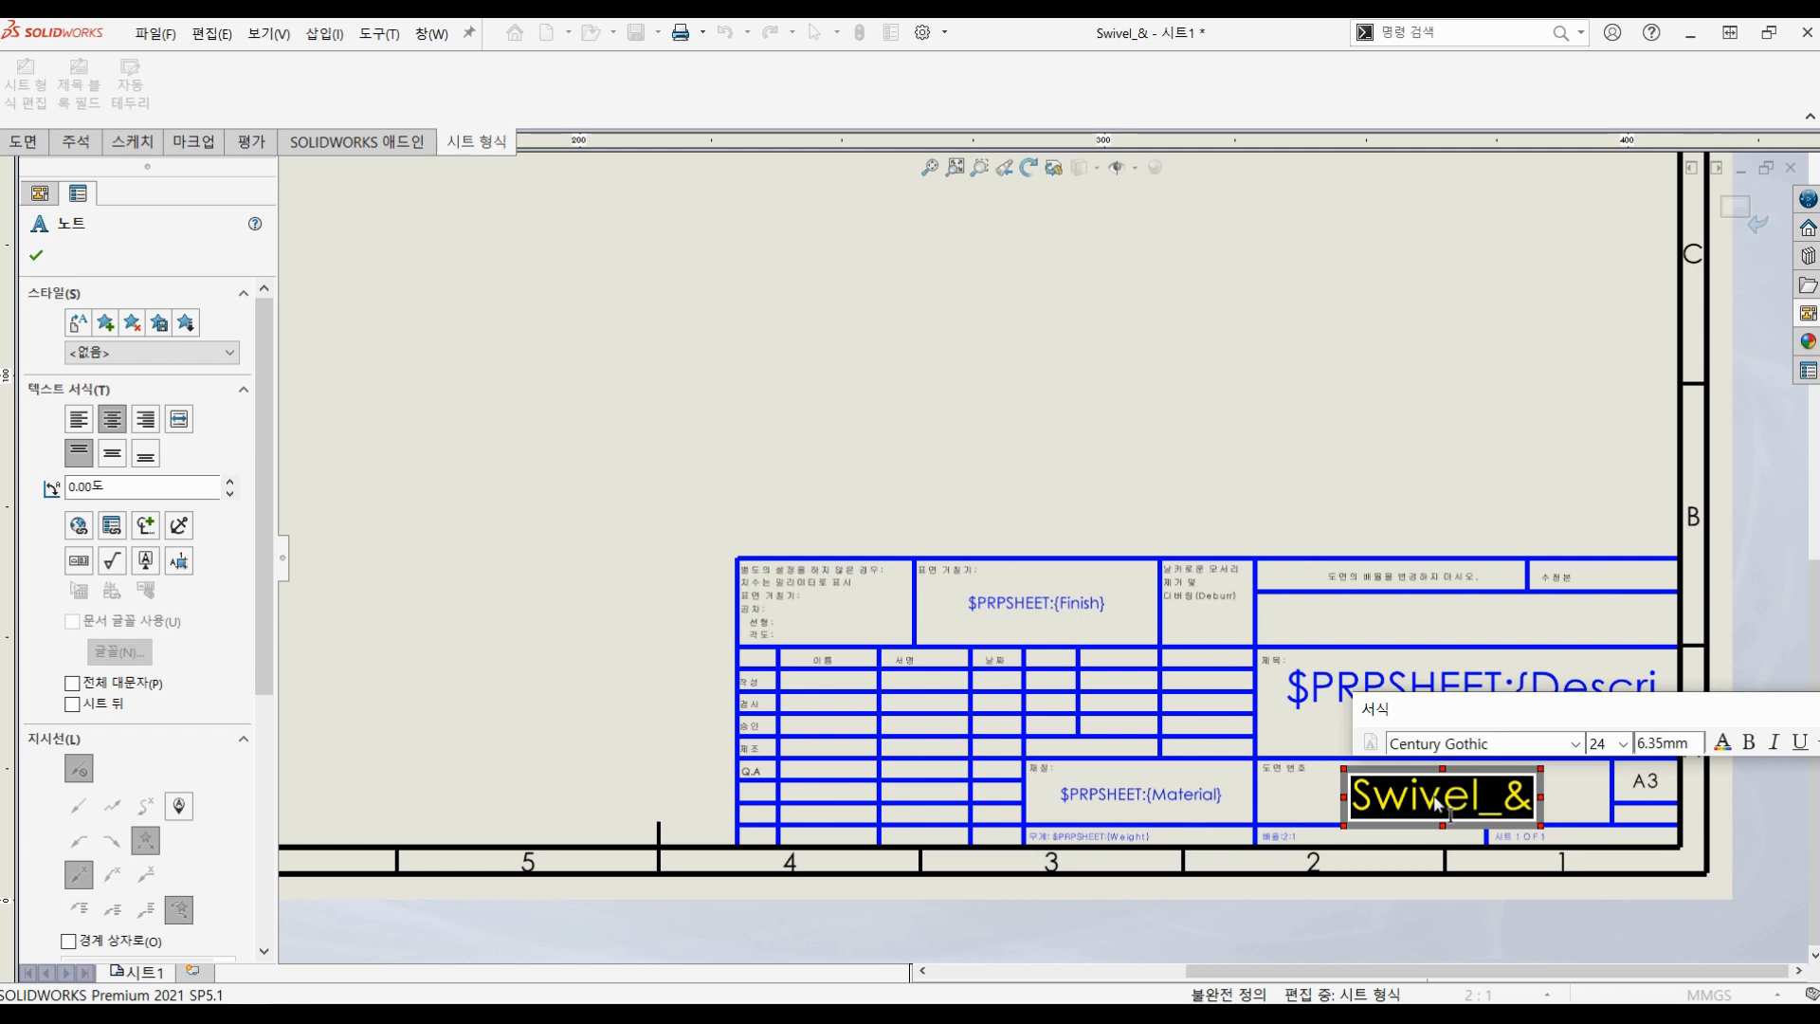
text(TEST1)
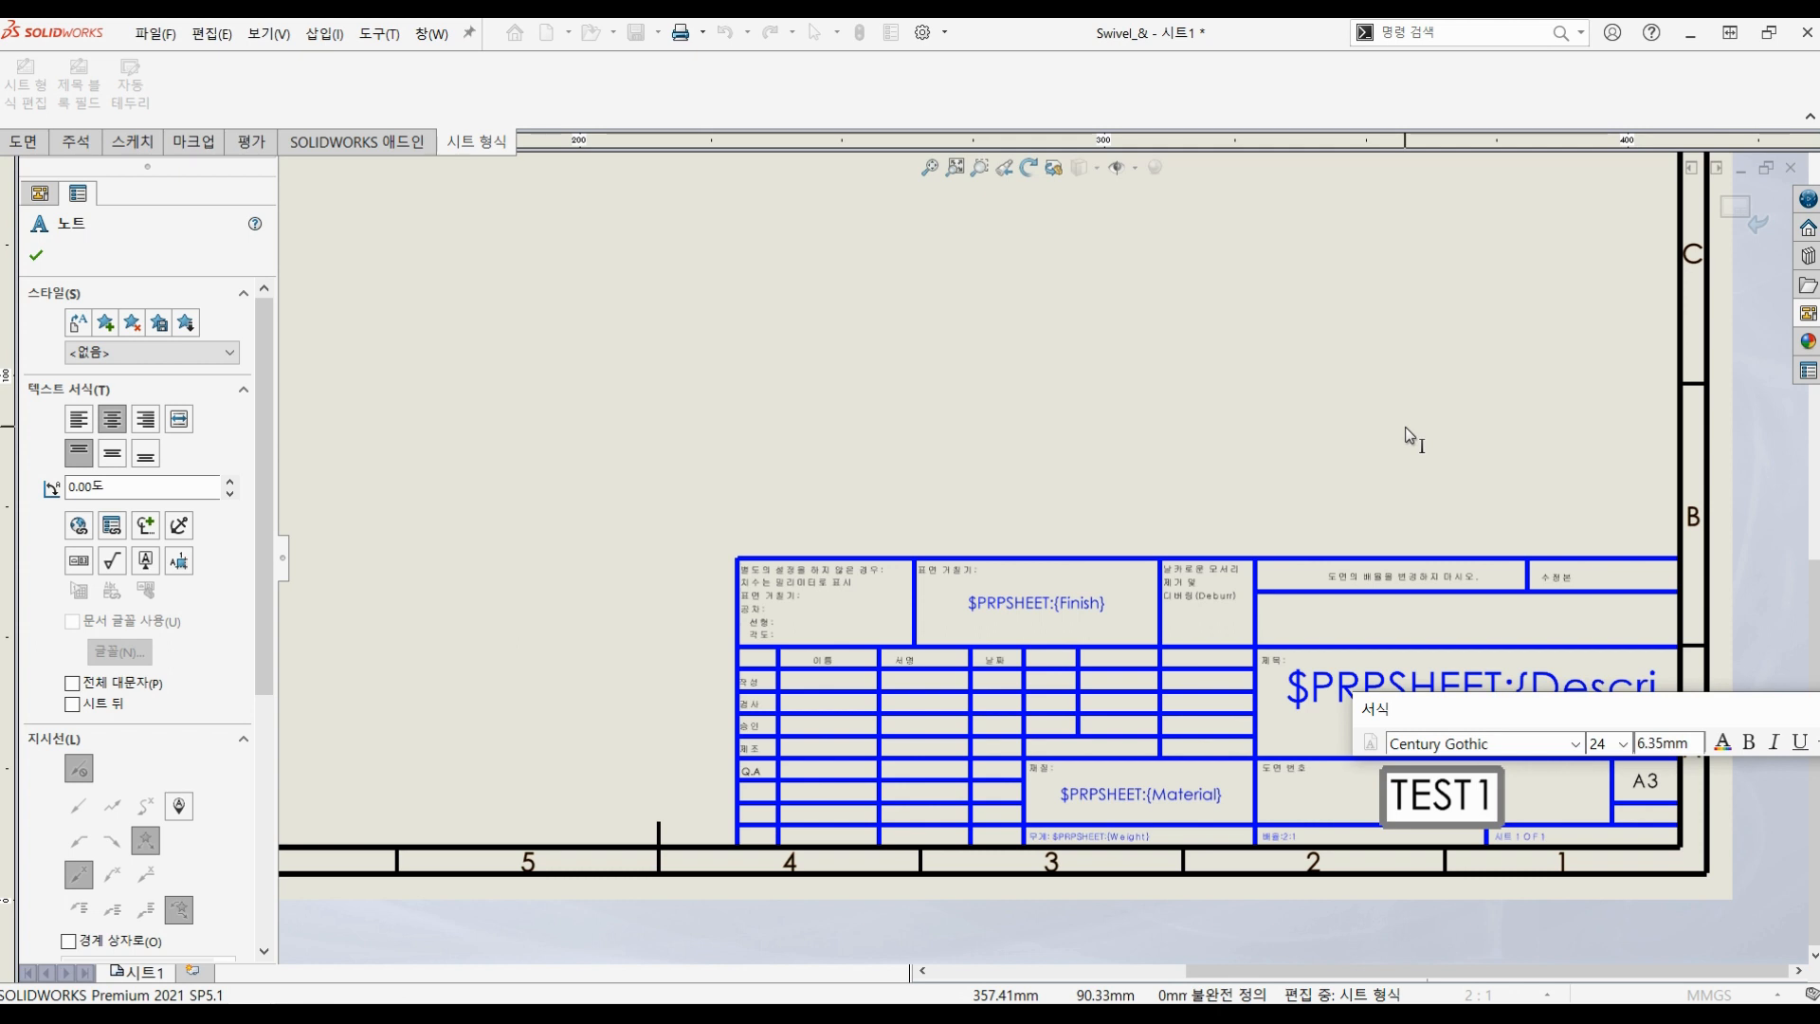
key(ctrl)
key(ctrl)
click(1410, 436)
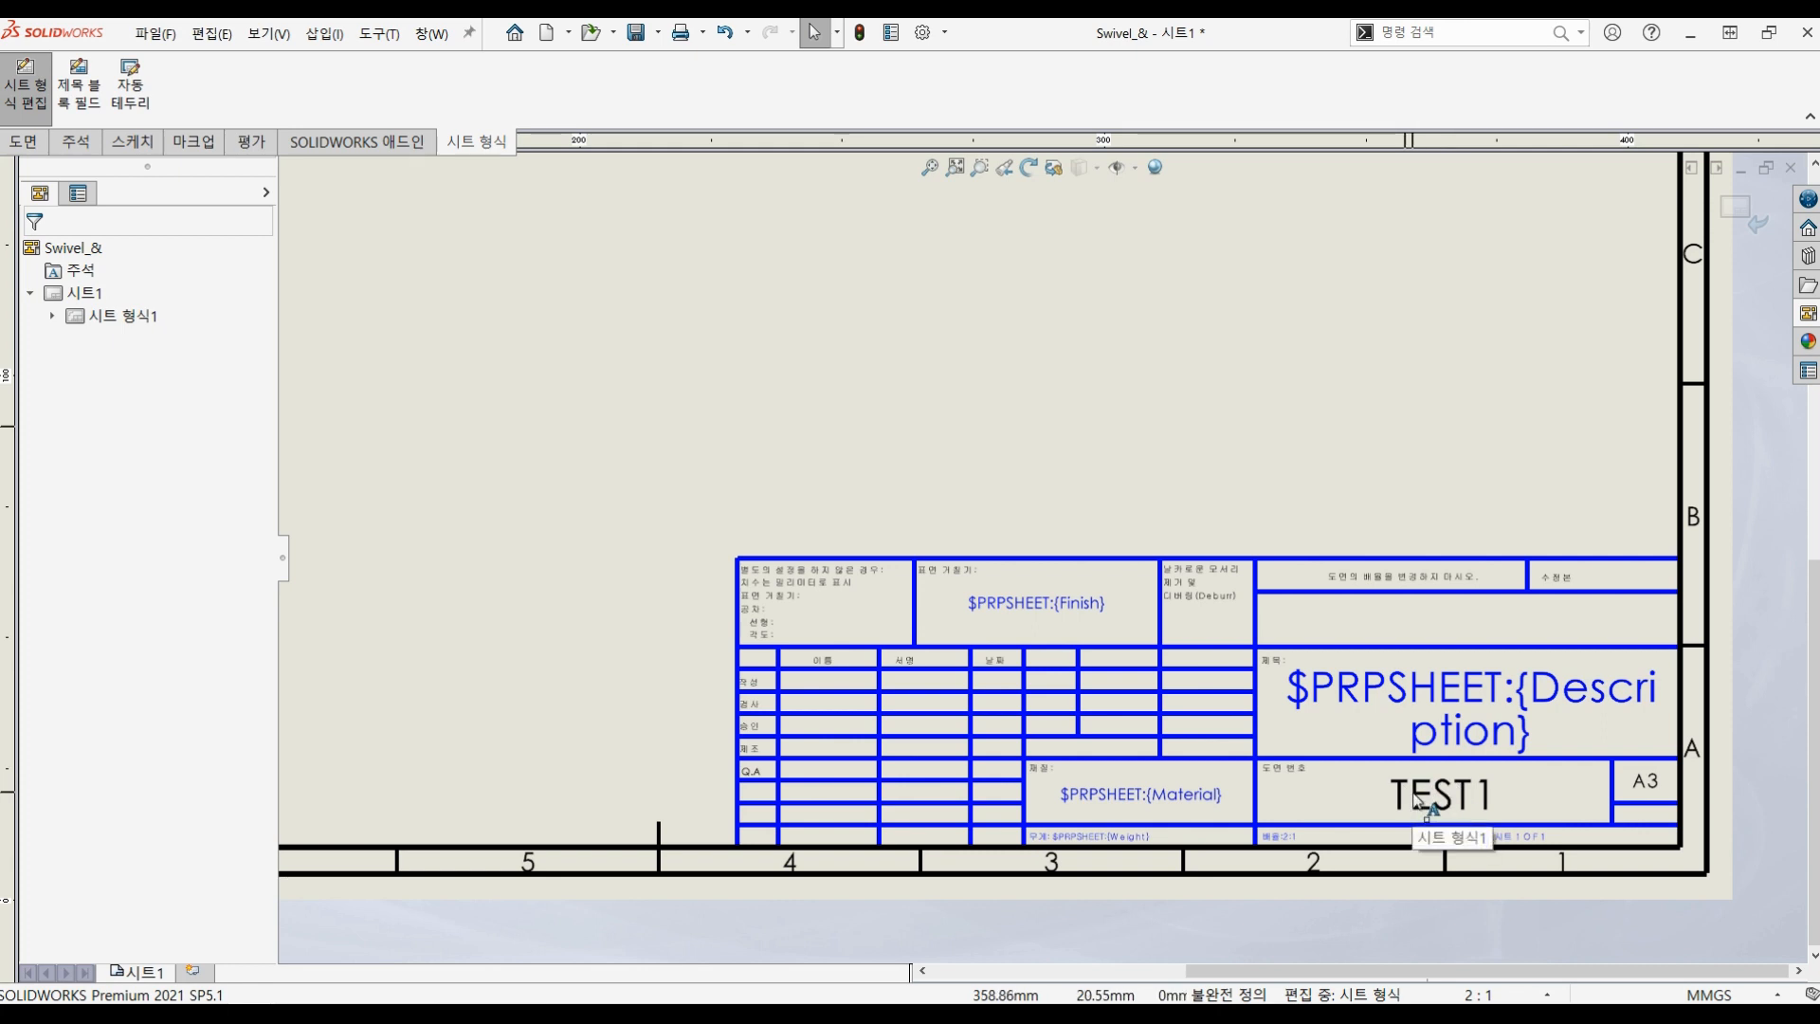
click(1737, 210)
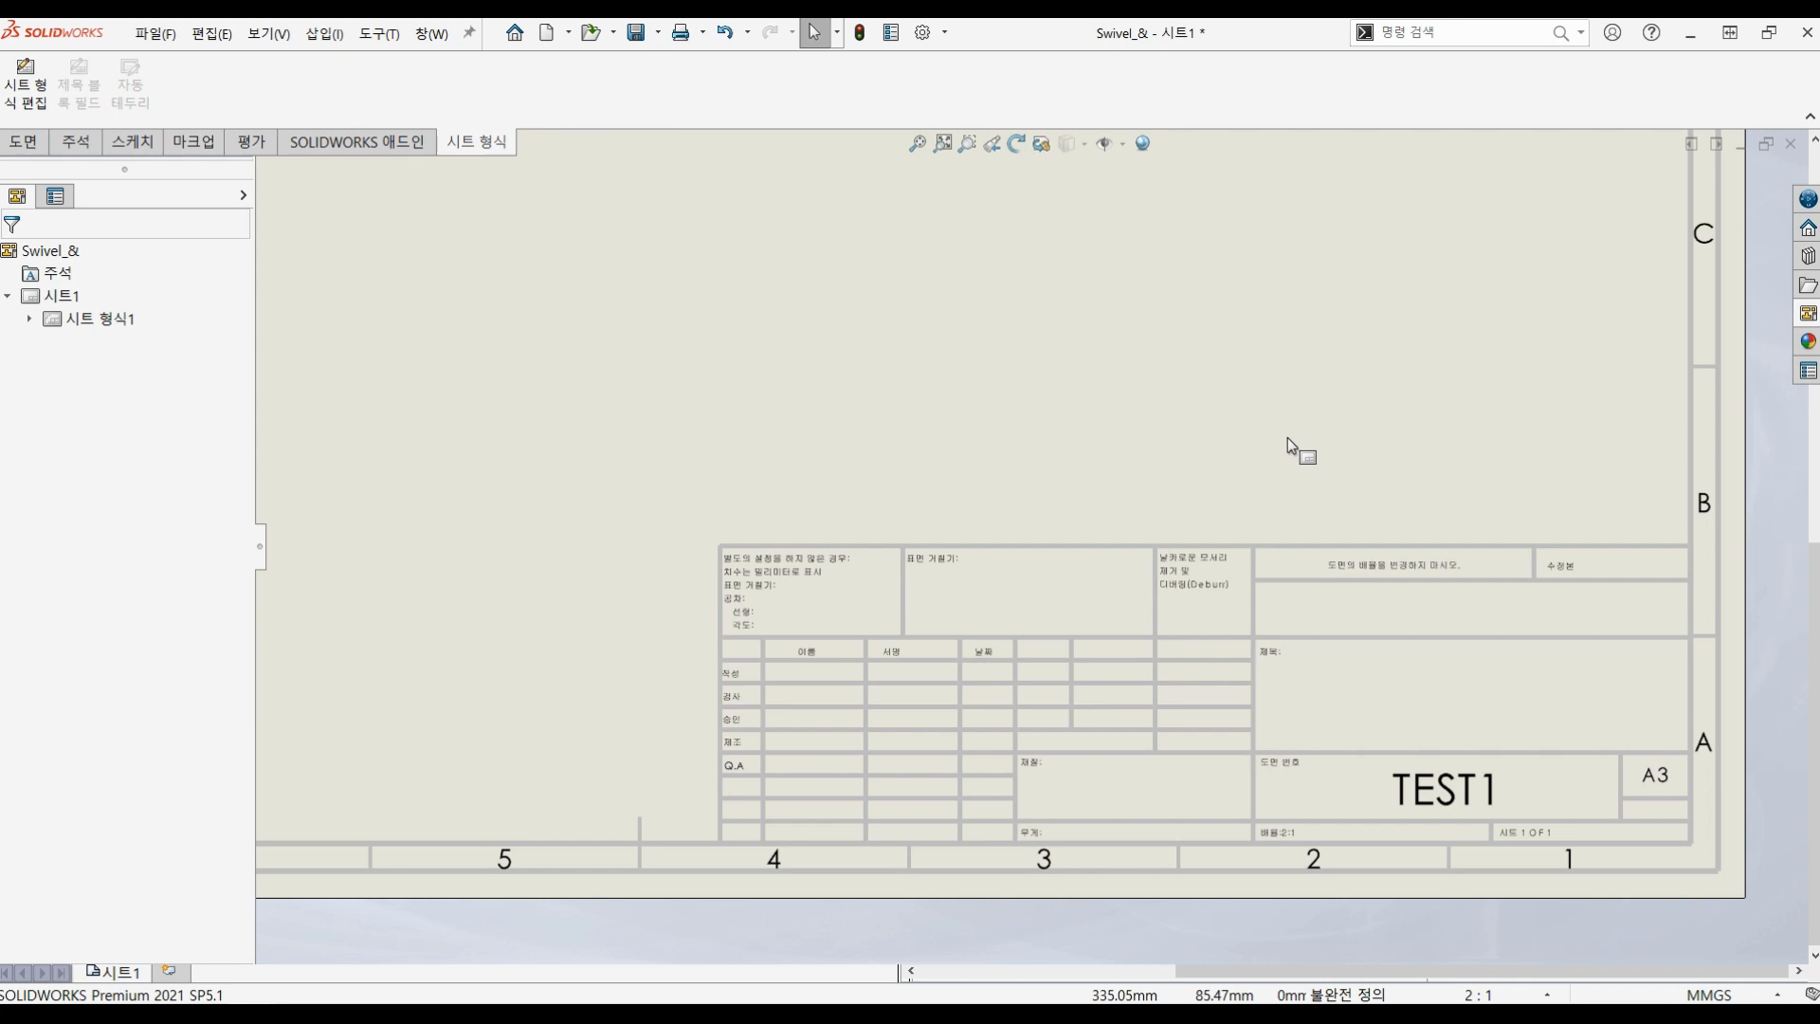
Step: Open the View Palette and refresh it to load the standard views of Swivel_&
scroll(1288, 436, down, 1)
scroll(1287, 436, up, 3)
scroll(1231, 438, up, 4)
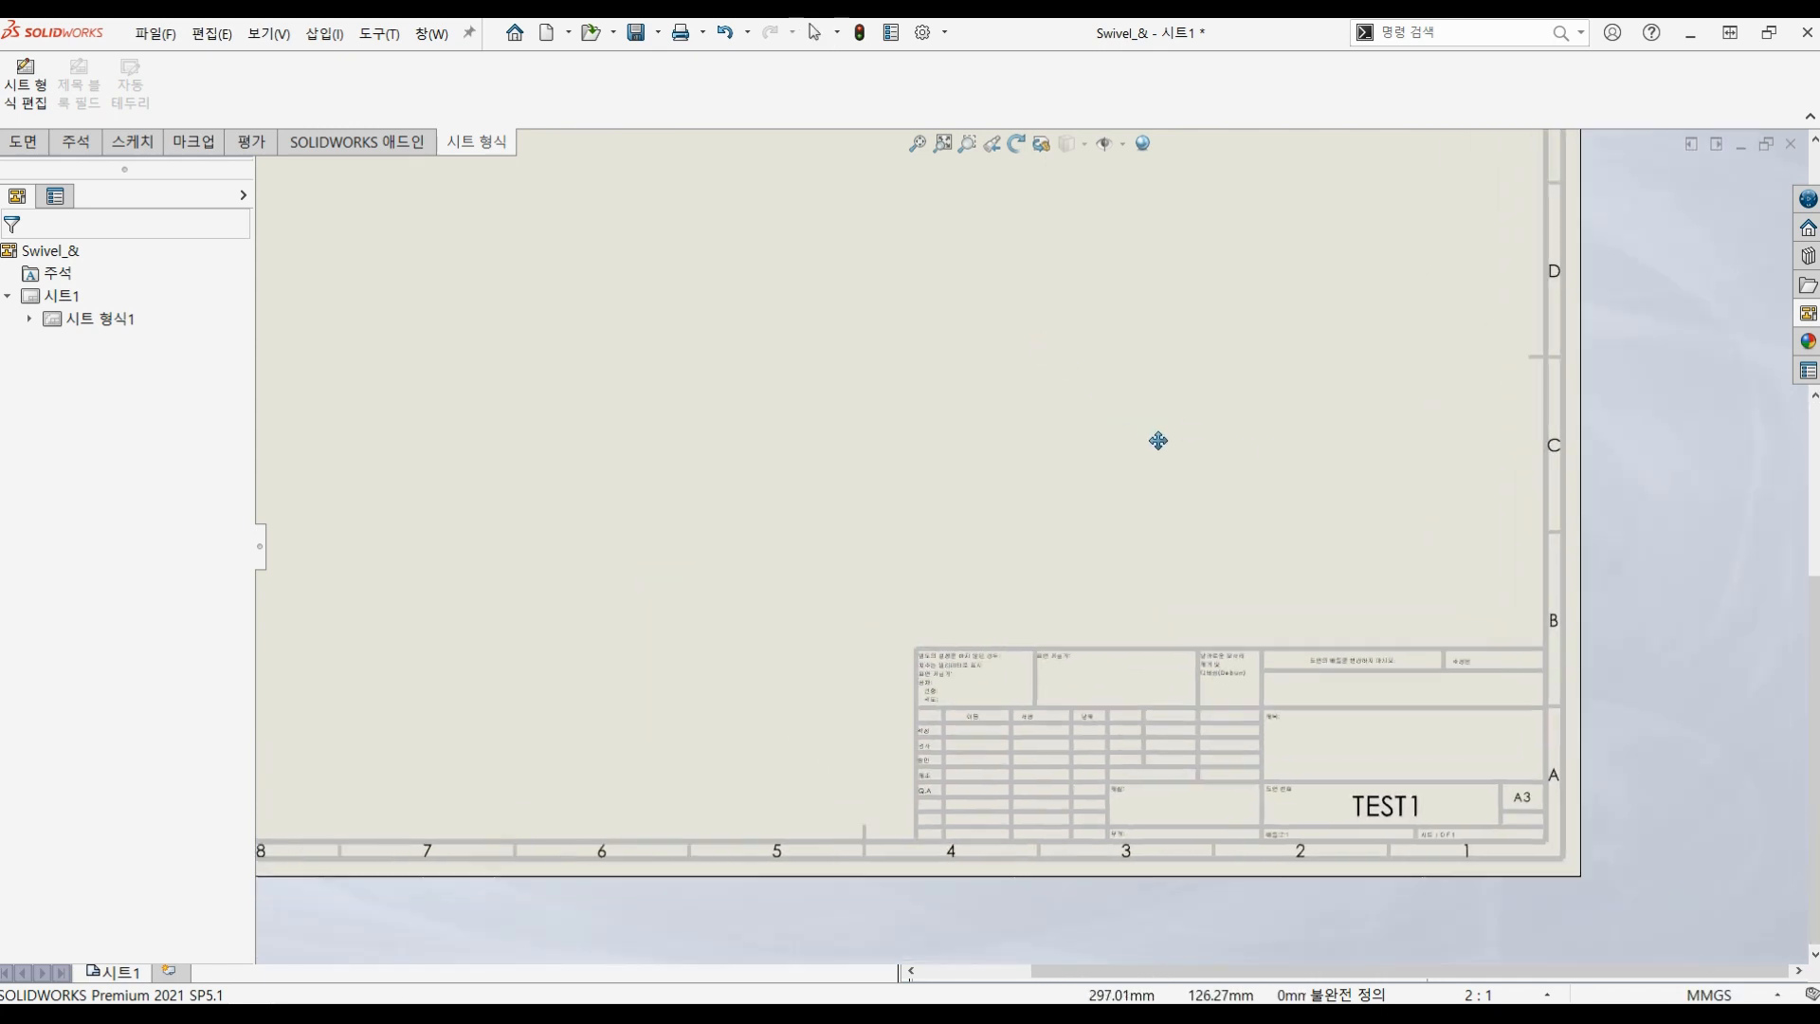
scroll(1122, 410, up, 1)
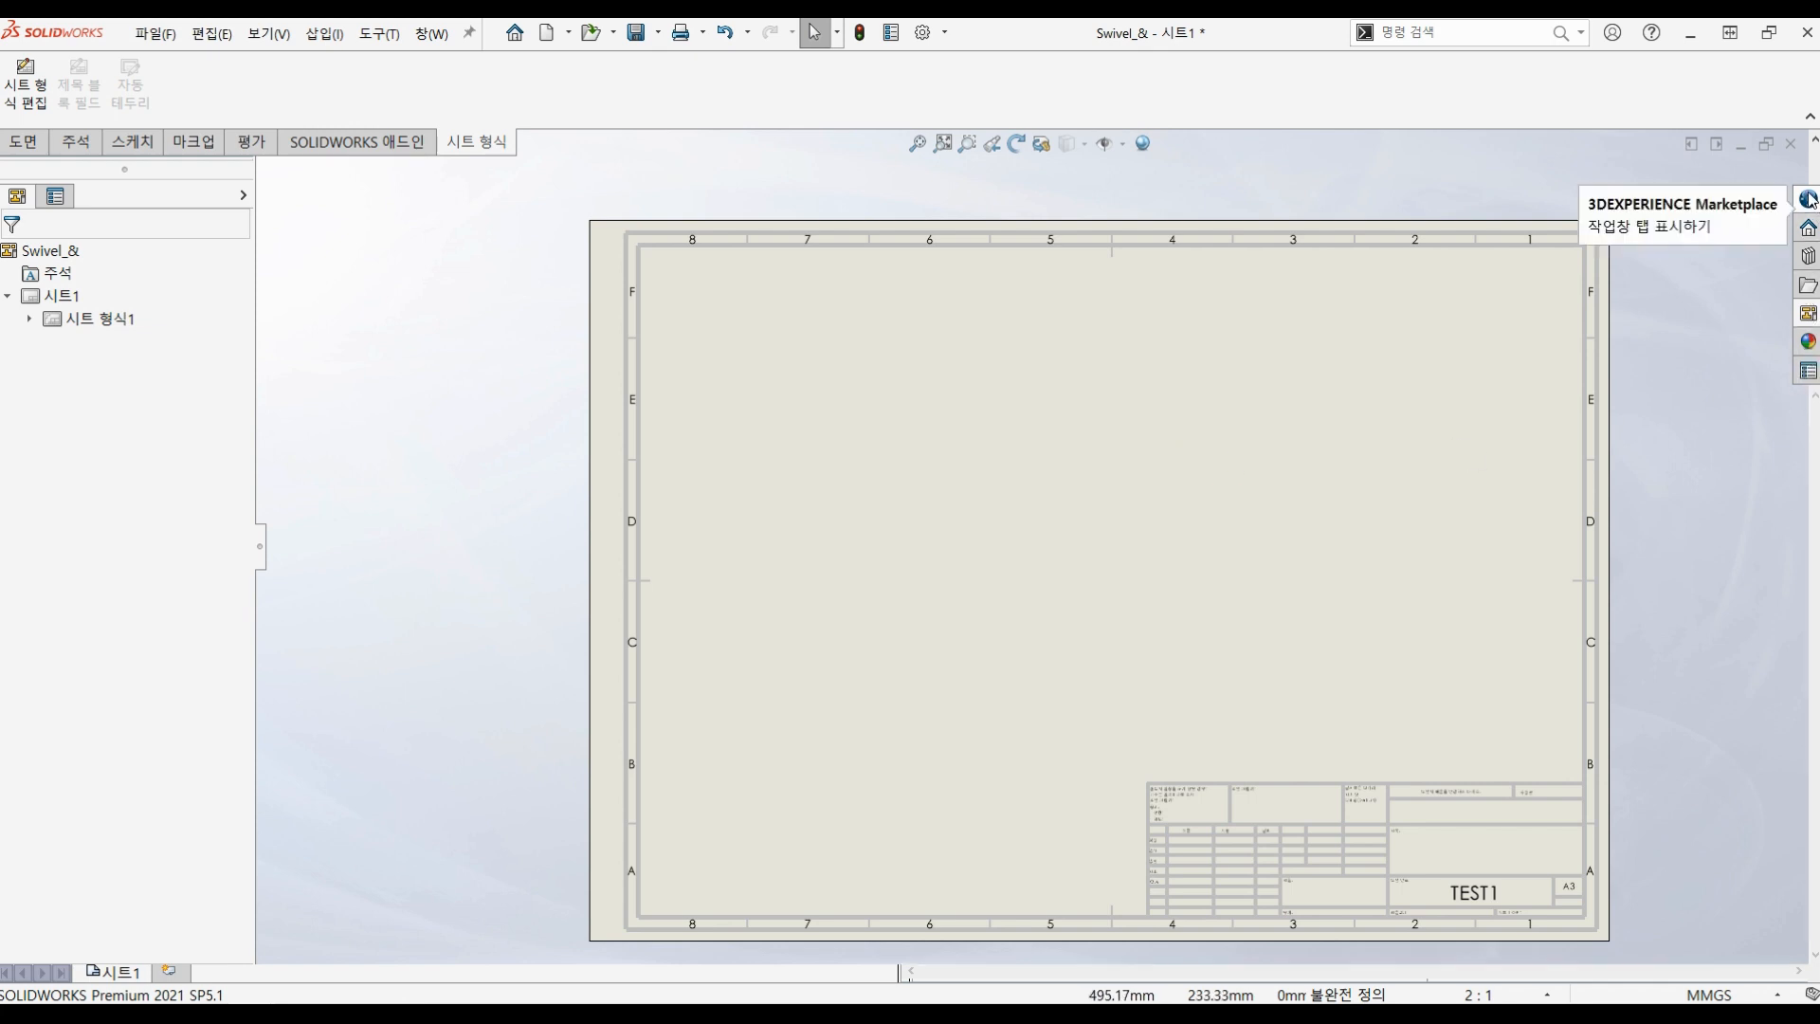
click(1808, 316)
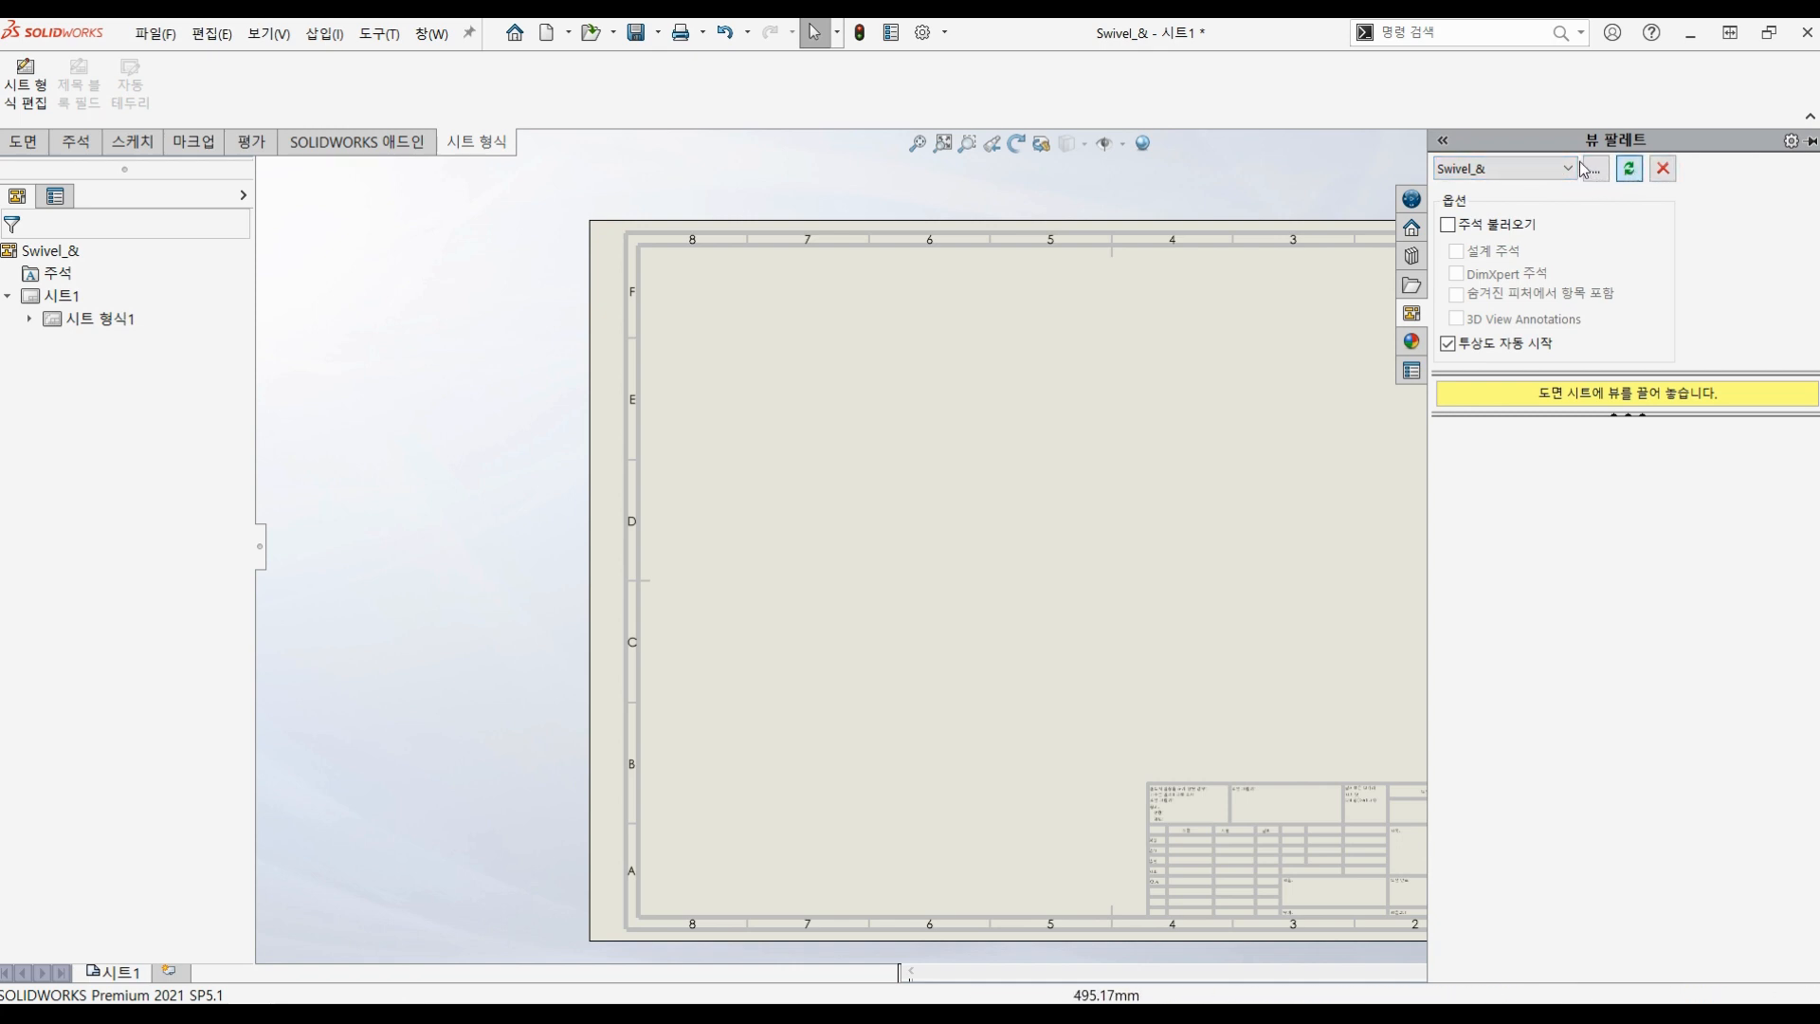
click(1629, 170)
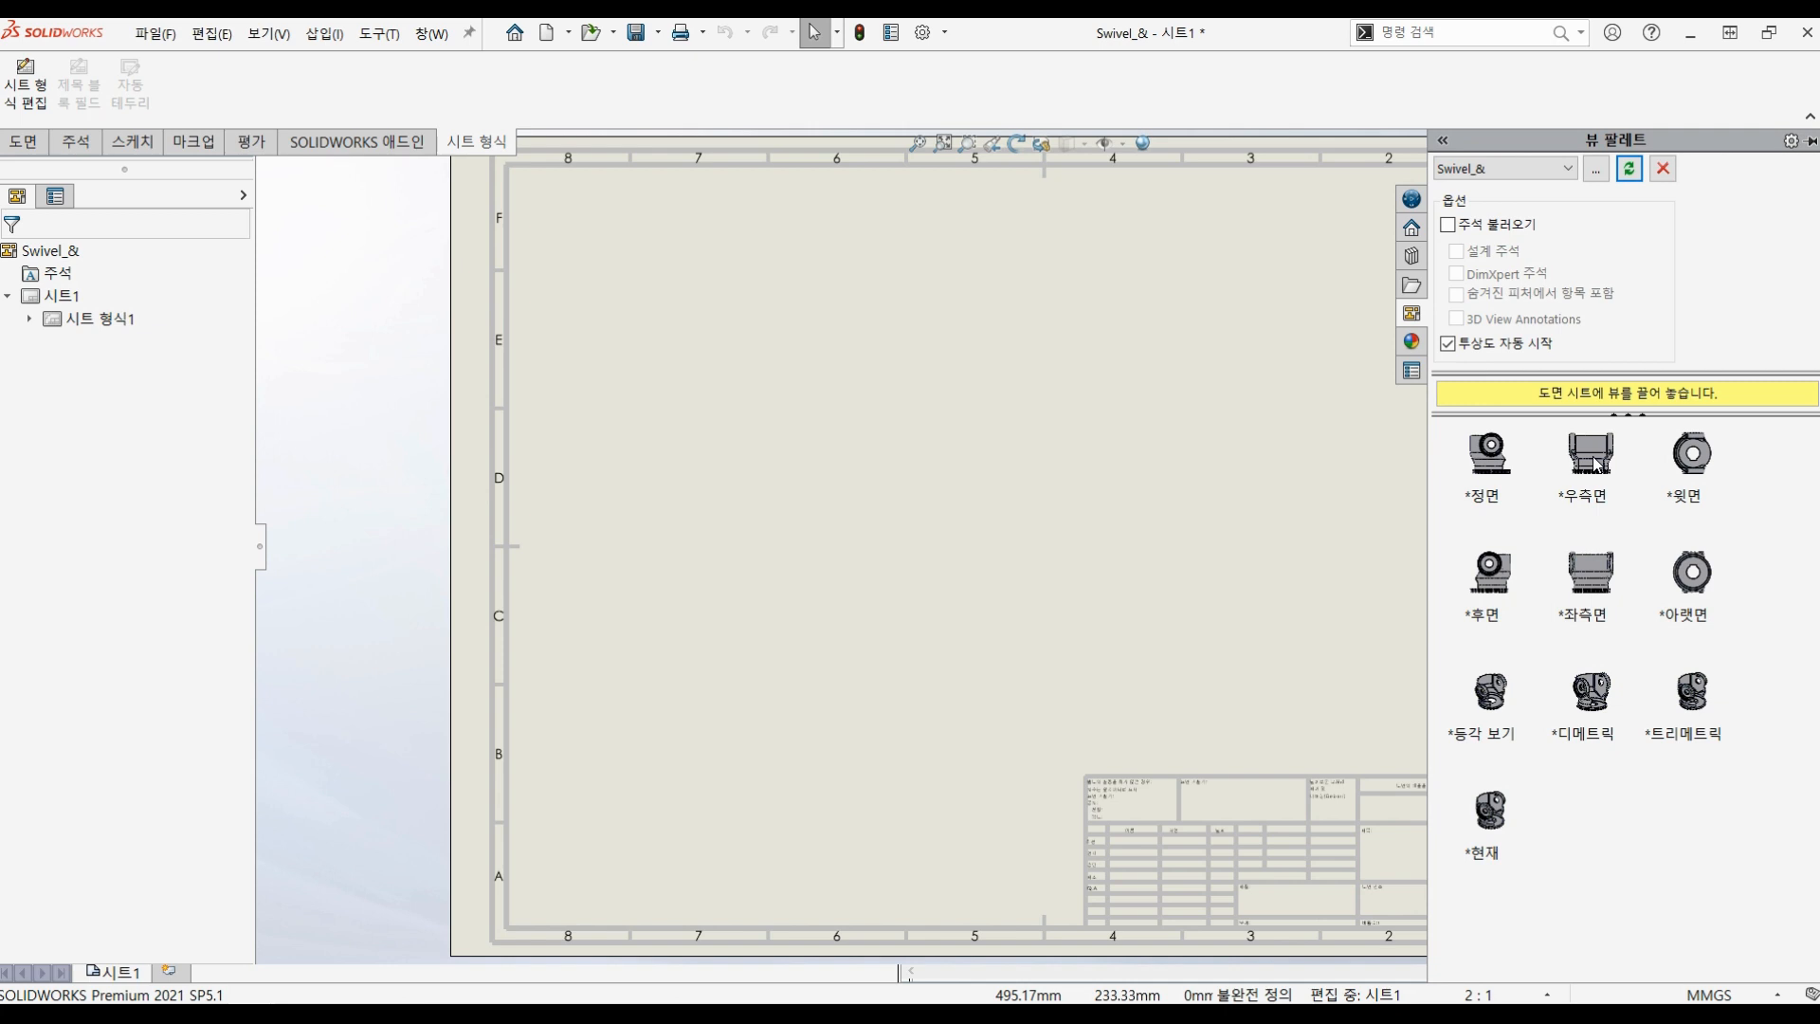
Step: Place the right-side view (우측면) from the View Palette in the lower-left area of the sheet as the base view
mouse_move(1469, 443)
mouse_down()
mouse_move(1038, 516)
mouse_move(857, 601)
mouse_move(806, 659)
mouse_up()
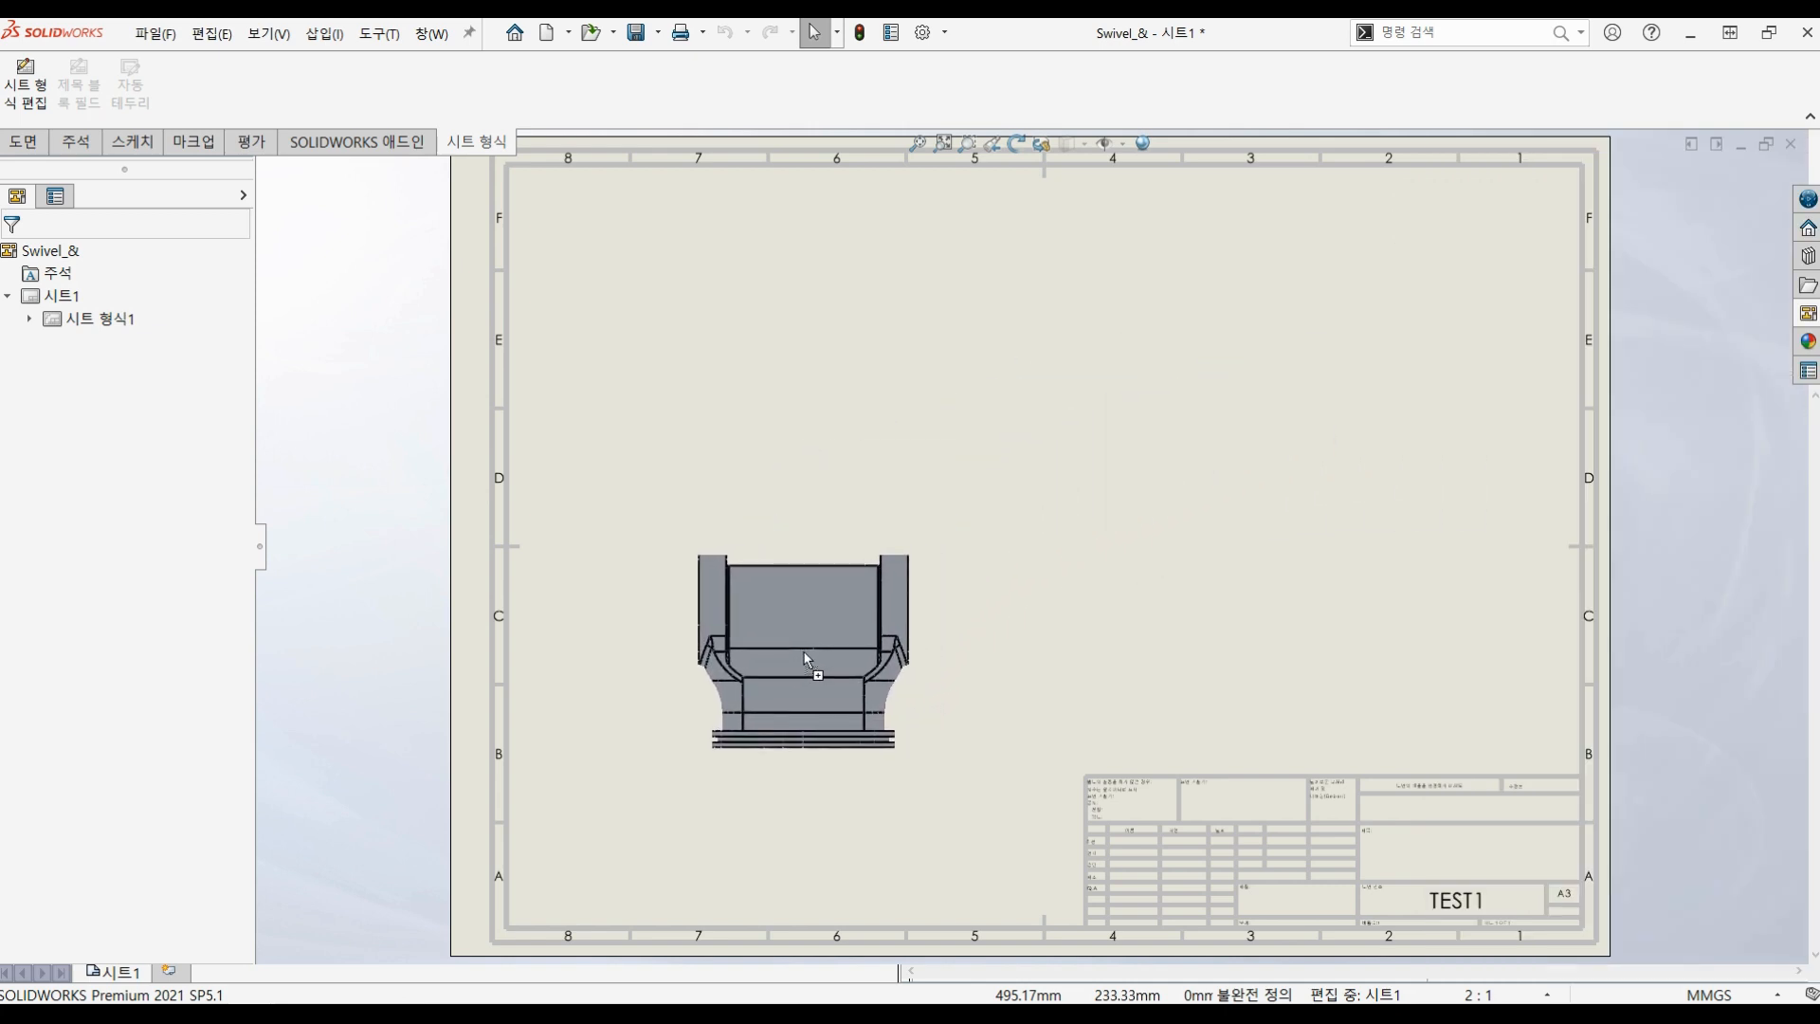
drag(806, 659, 827, 652)
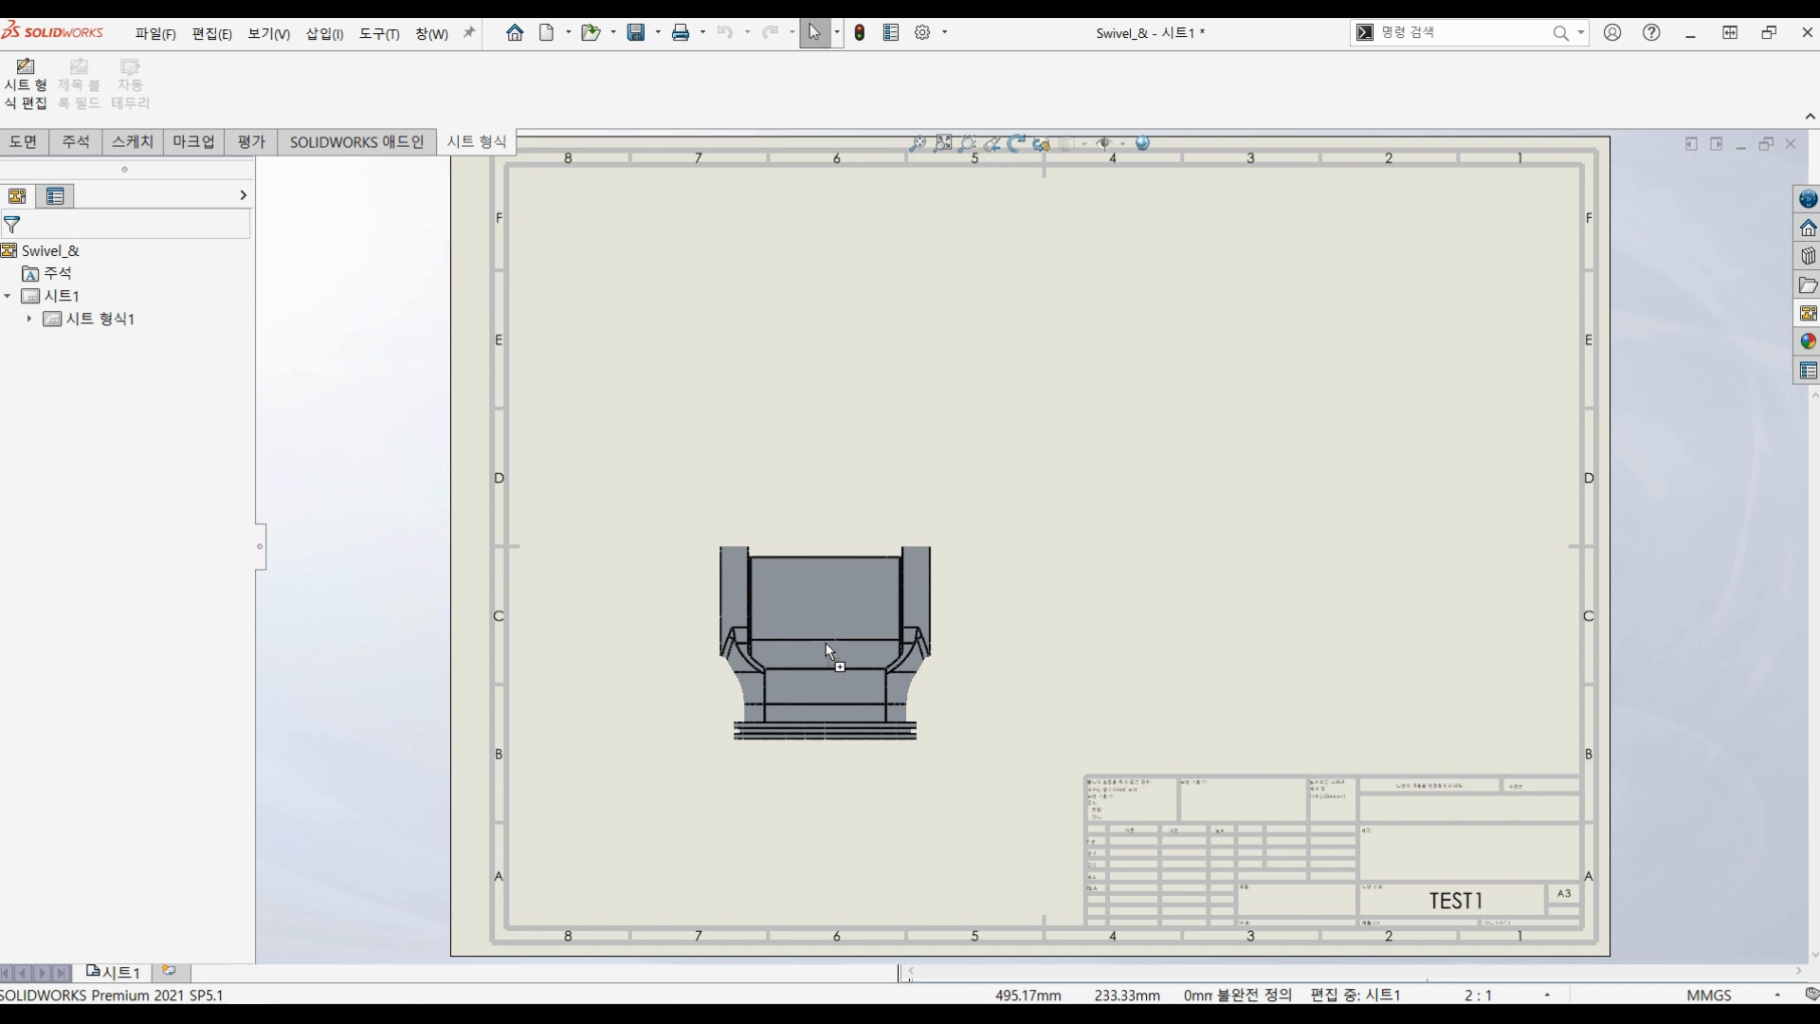
drag(828, 652, 820, 651)
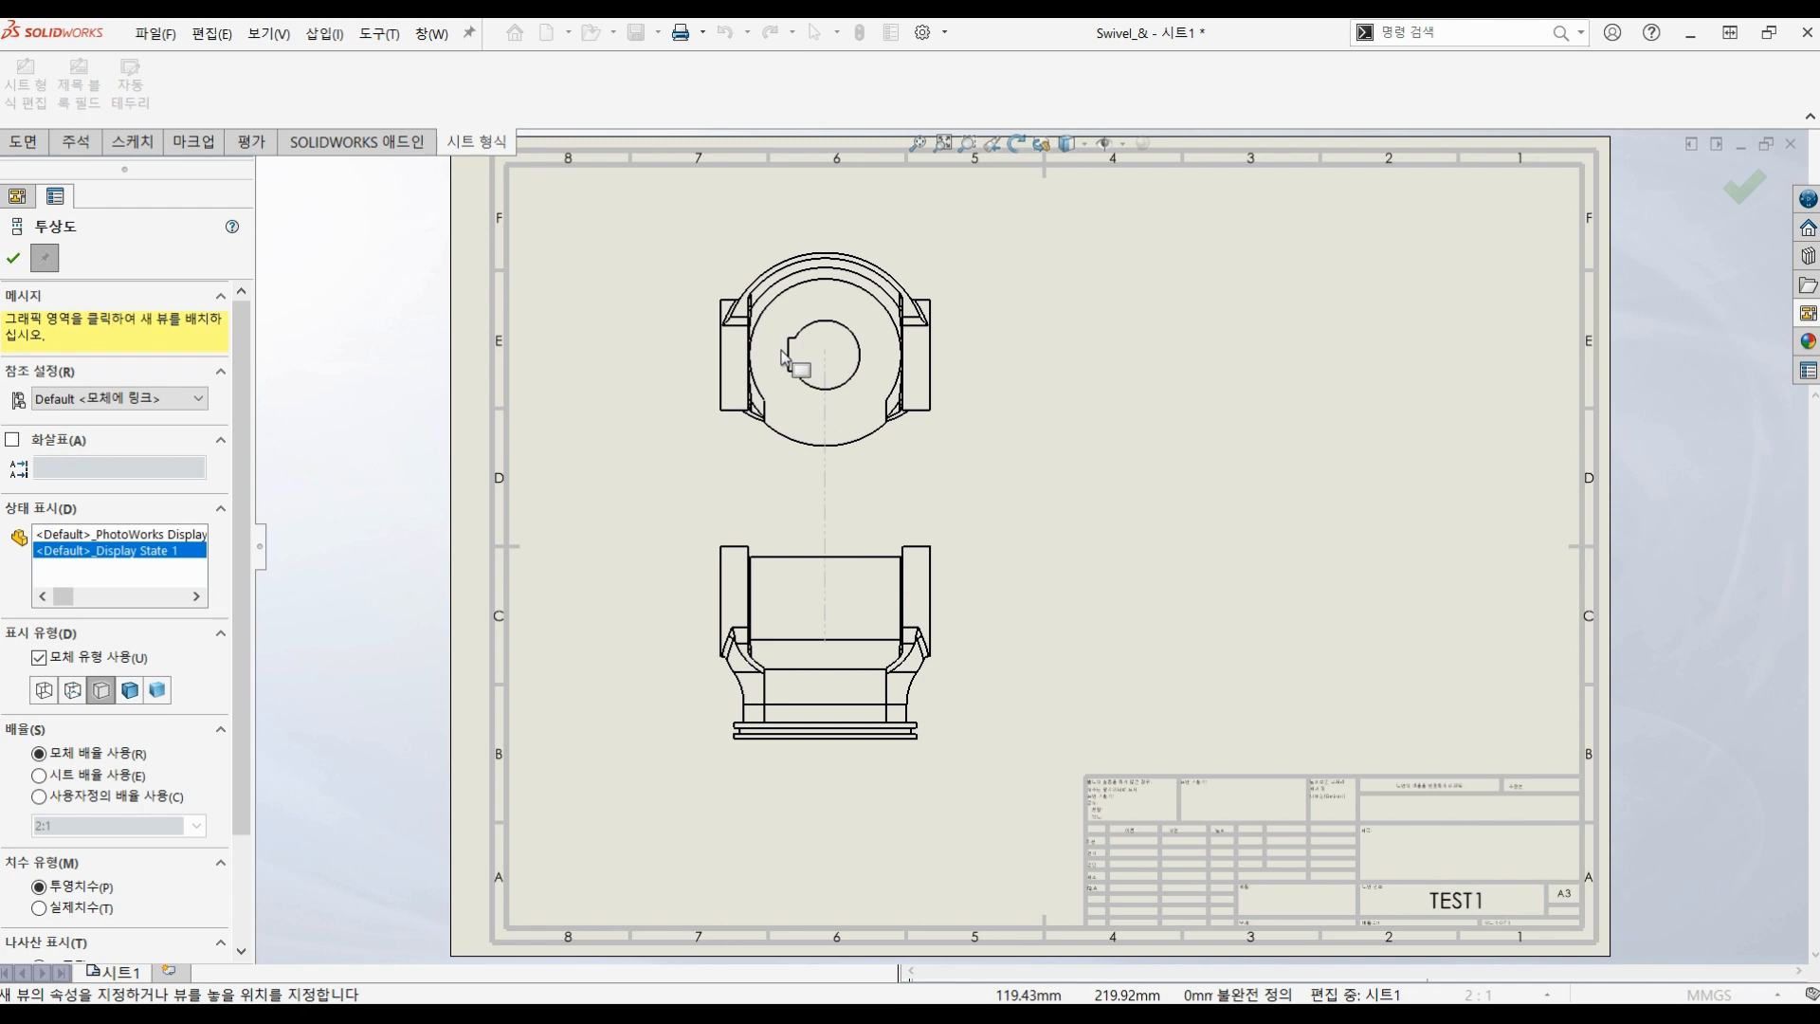
Step: Project three views from the base view: one above it, one to its right, and an isometric view at the sheet's upper right
click(782, 358)
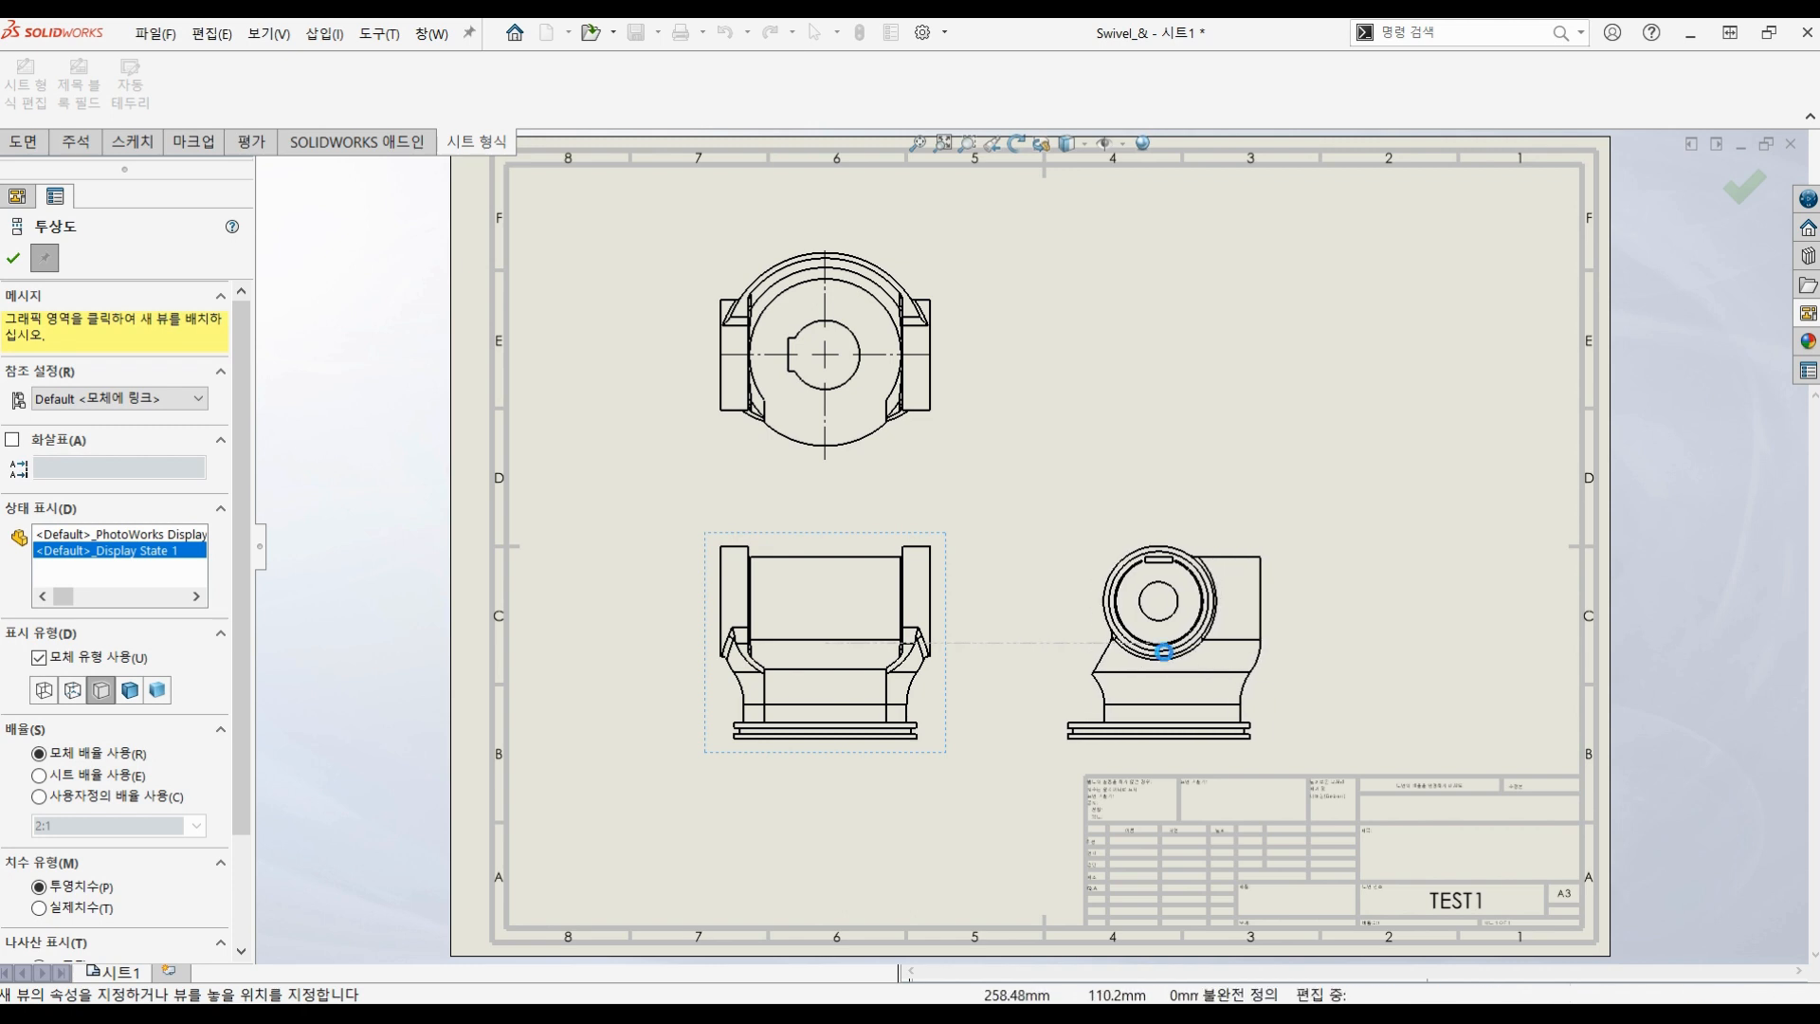
click(1168, 661)
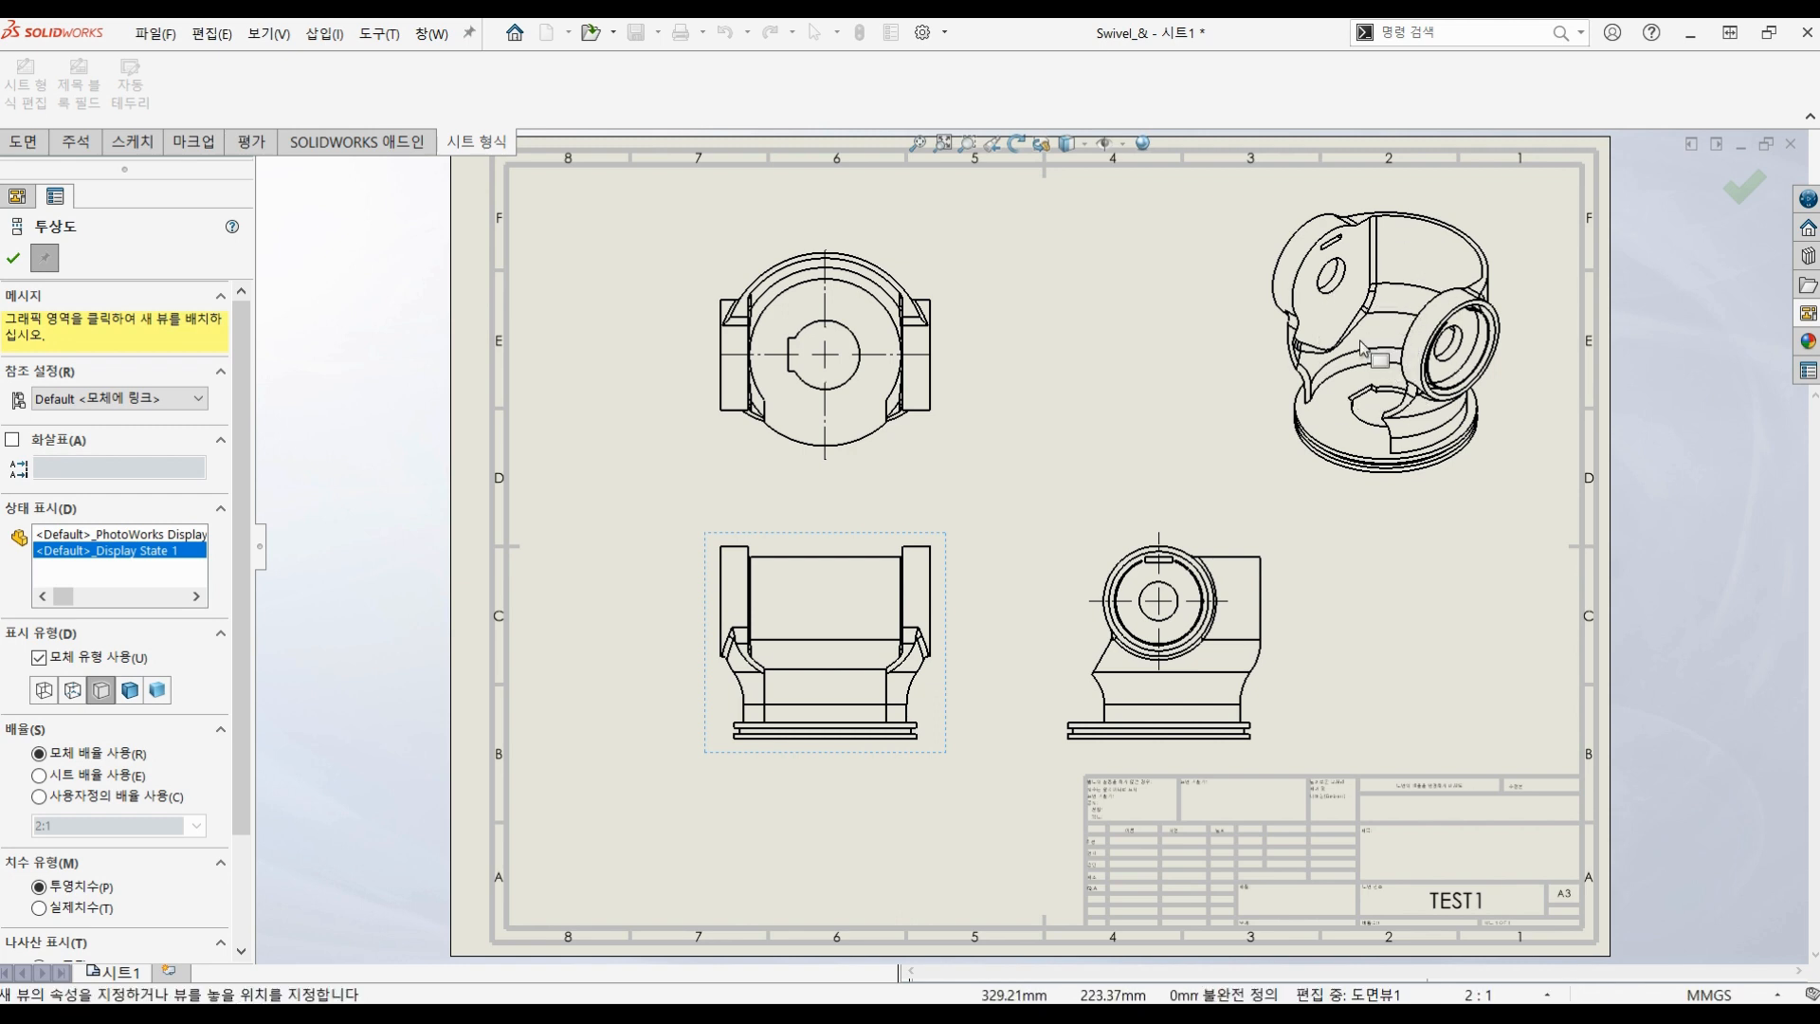
click(1362, 347)
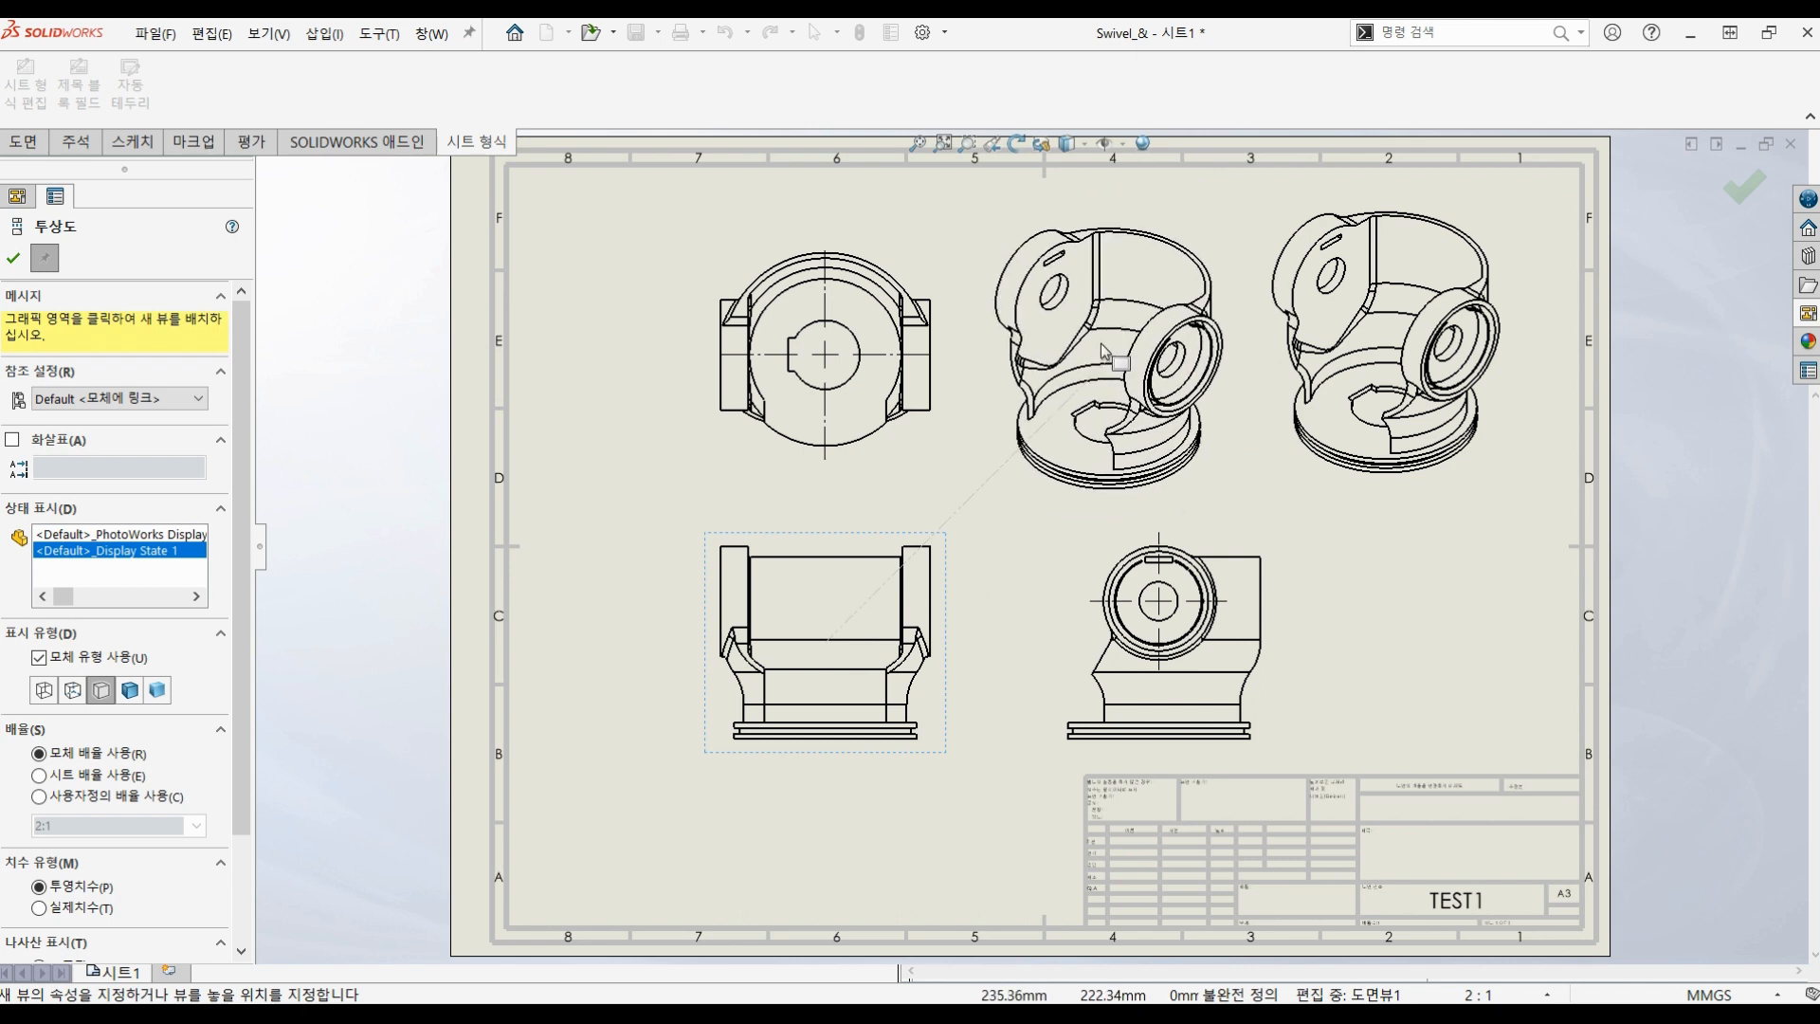
key(Escape)
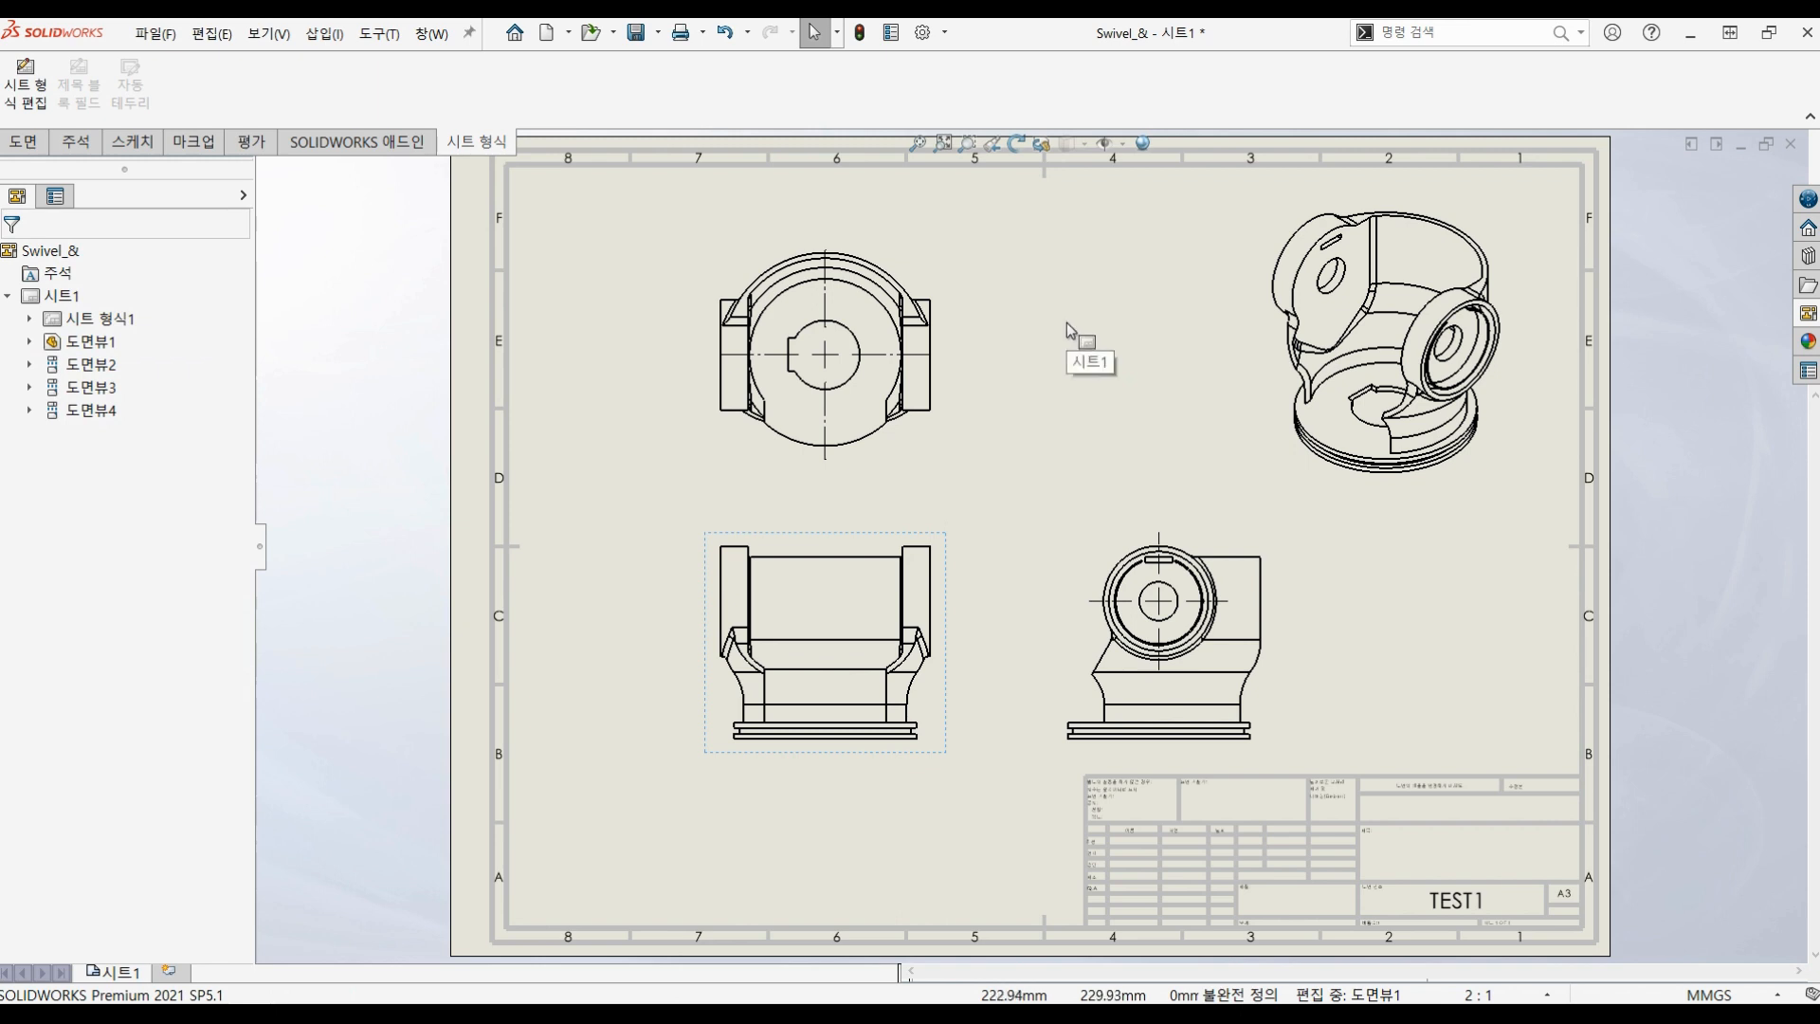
click(1068, 324)
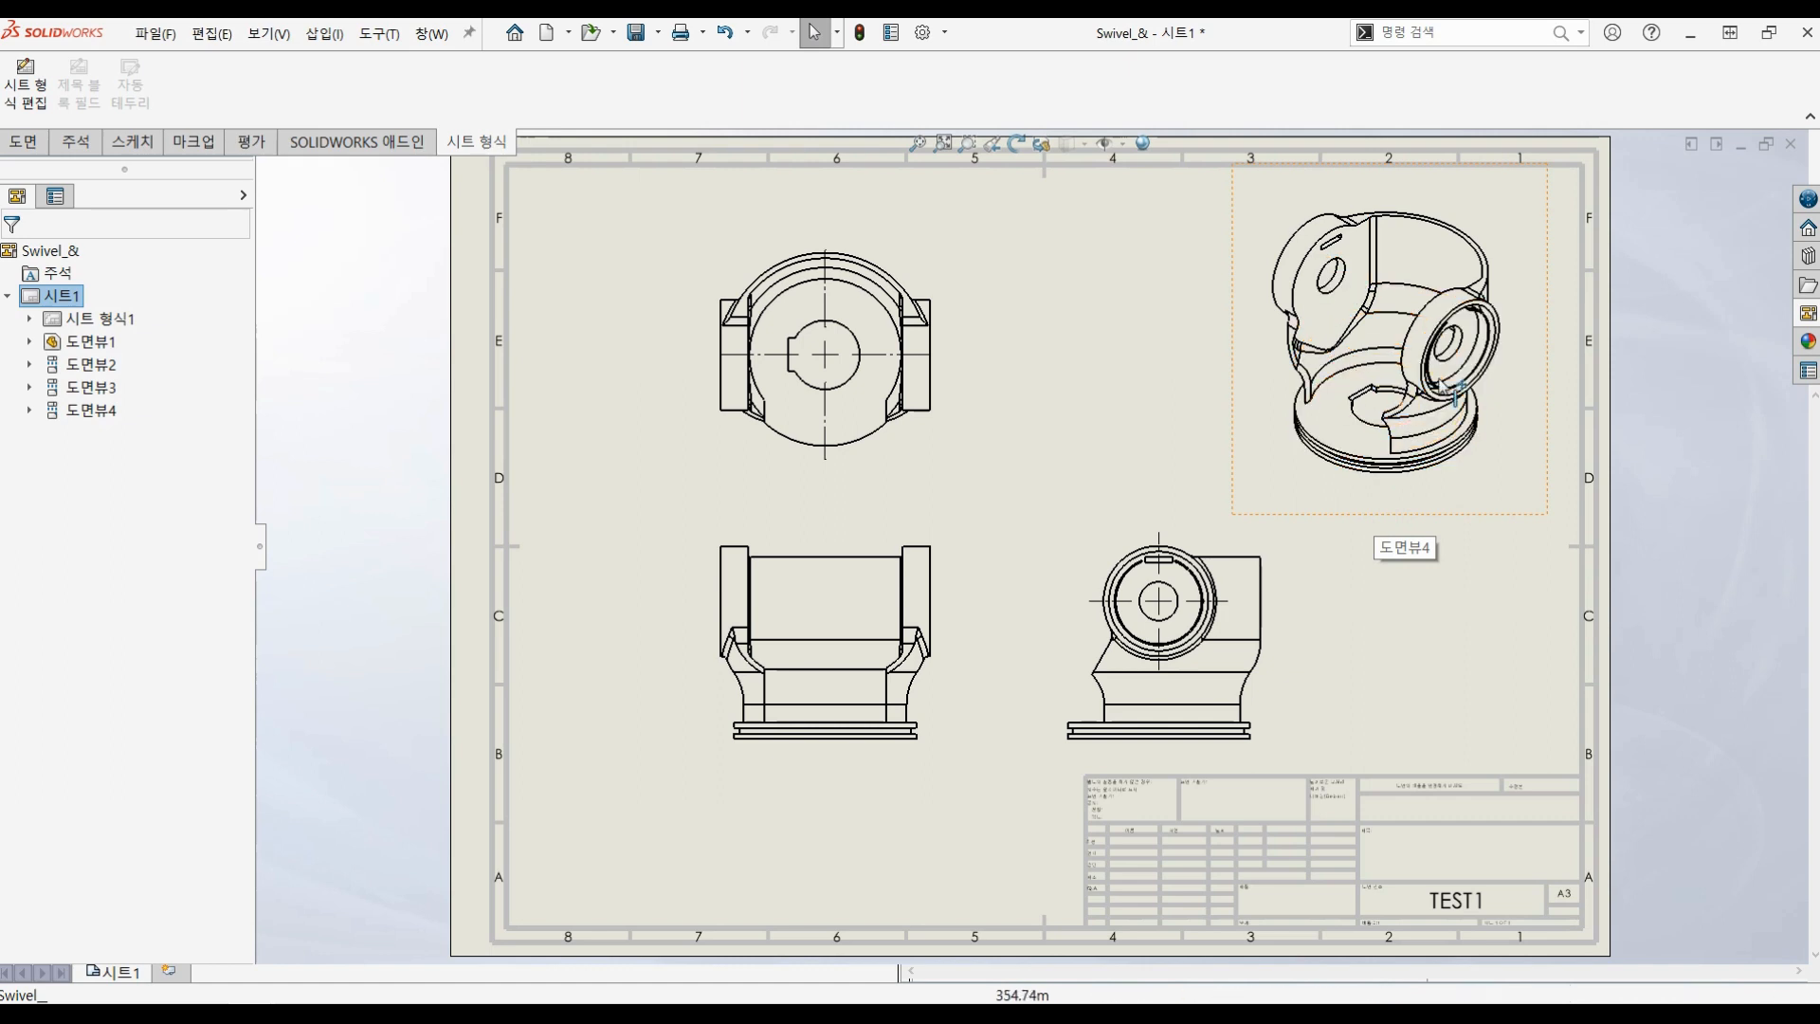
Step: Change the isometric view's display style to shaded with edges
click(1500, 516)
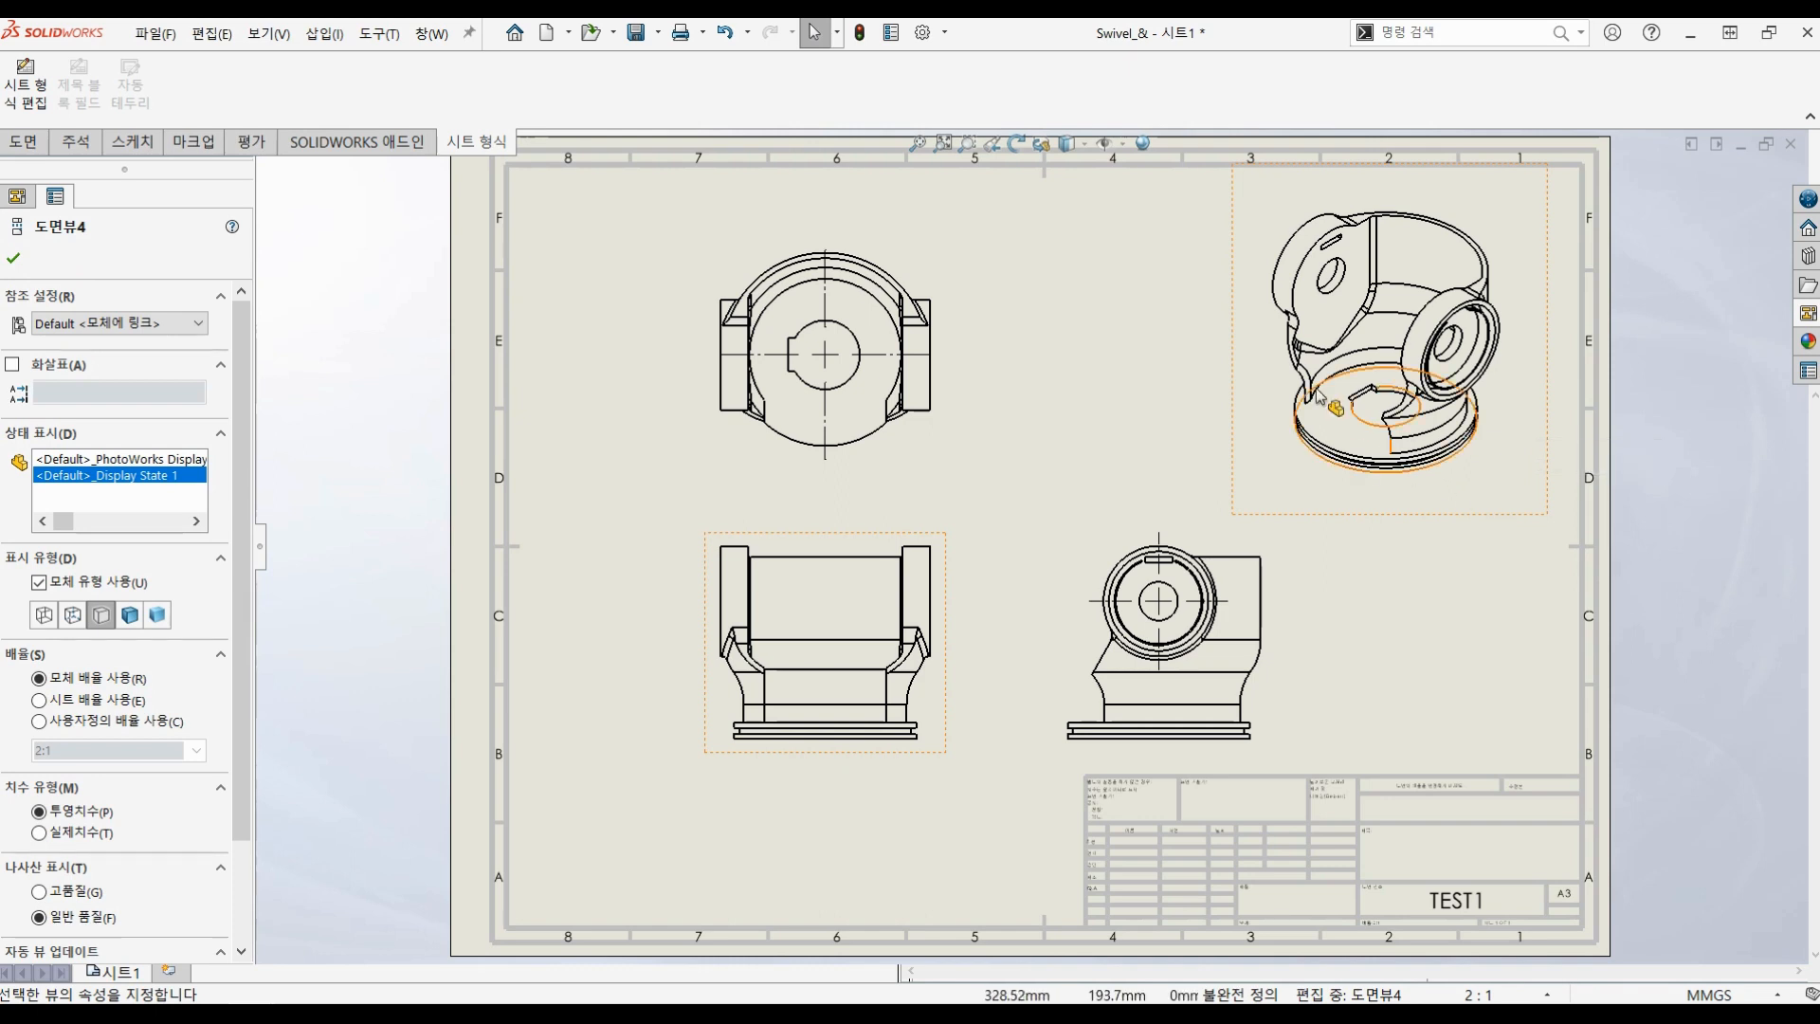
click(1077, 152)
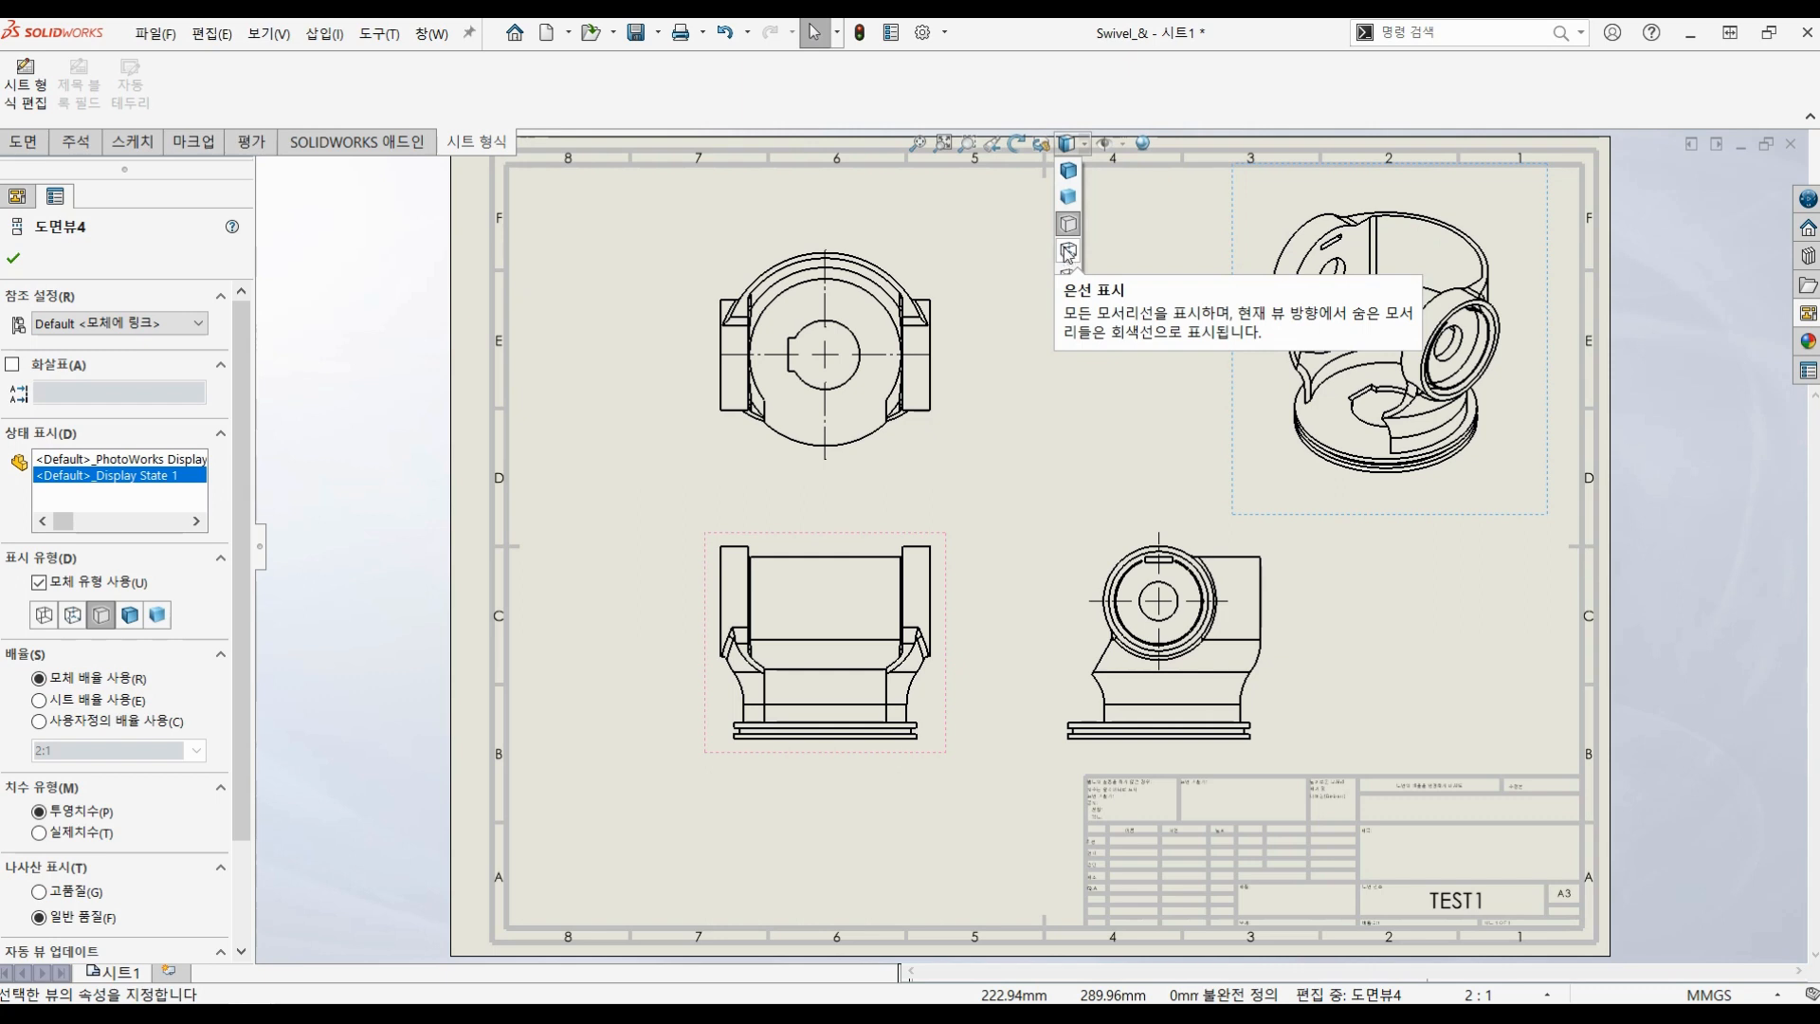
click(1069, 175)
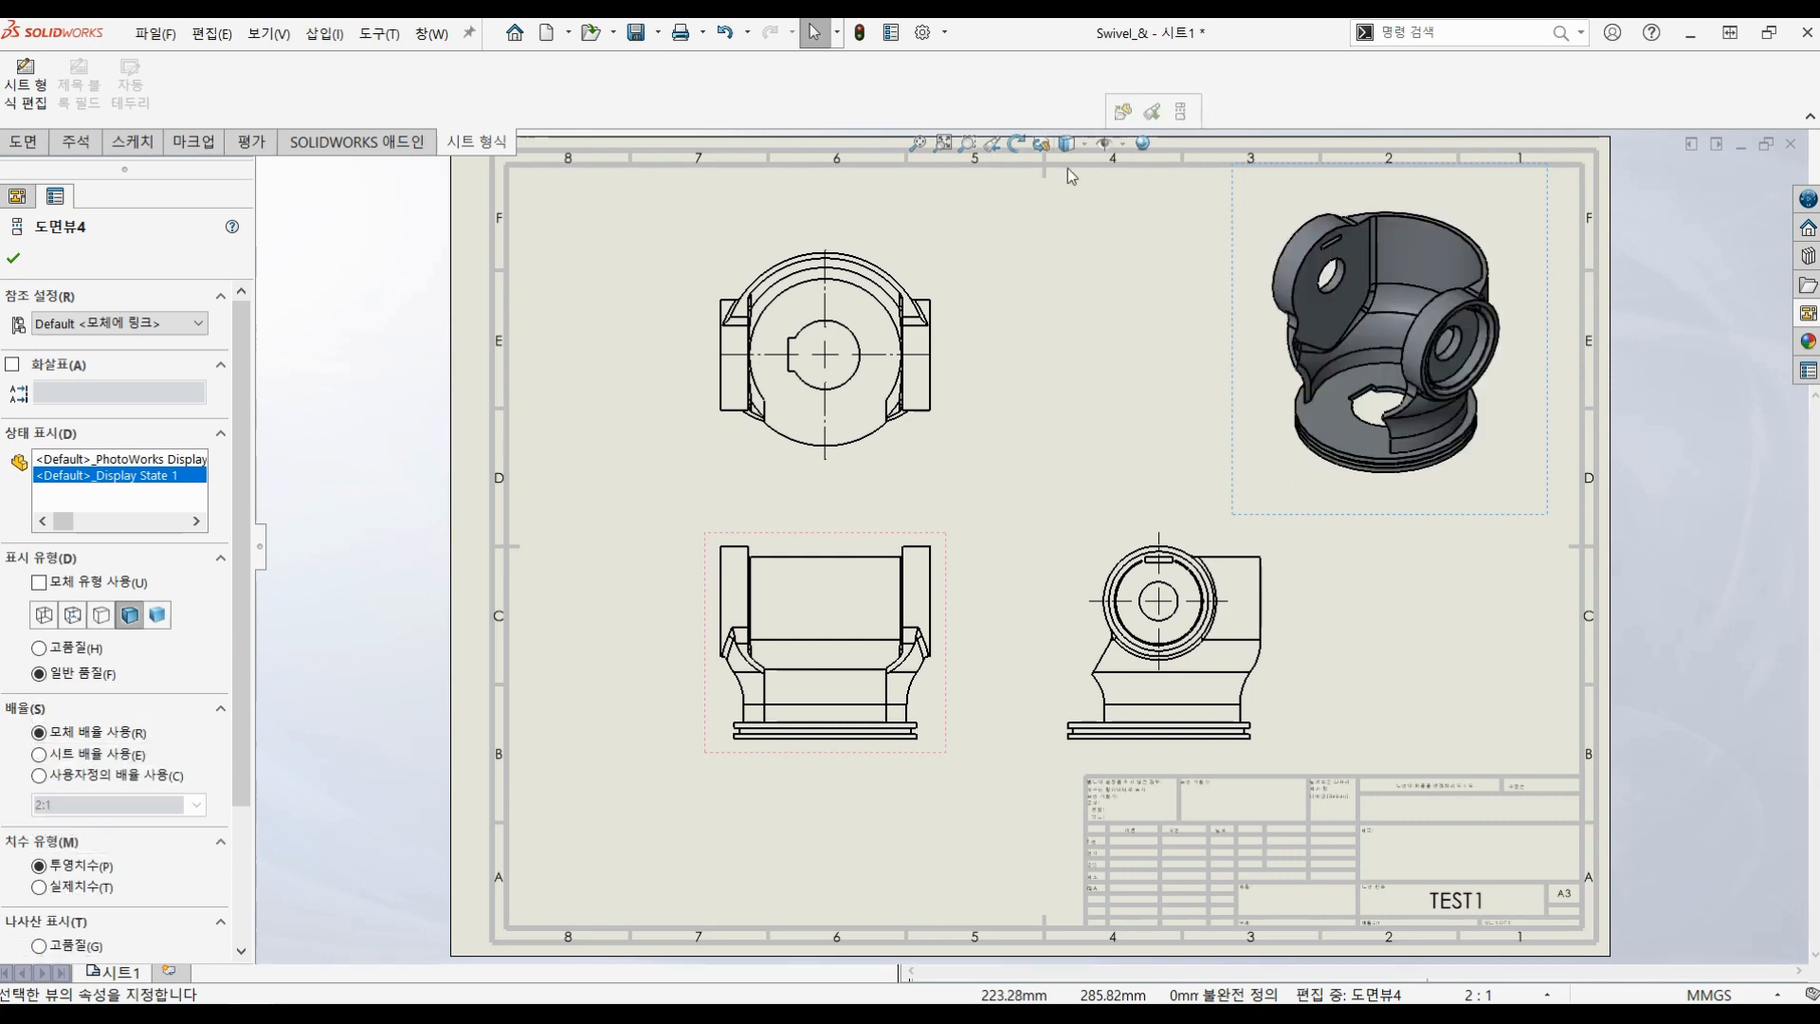
click(1158, 357)
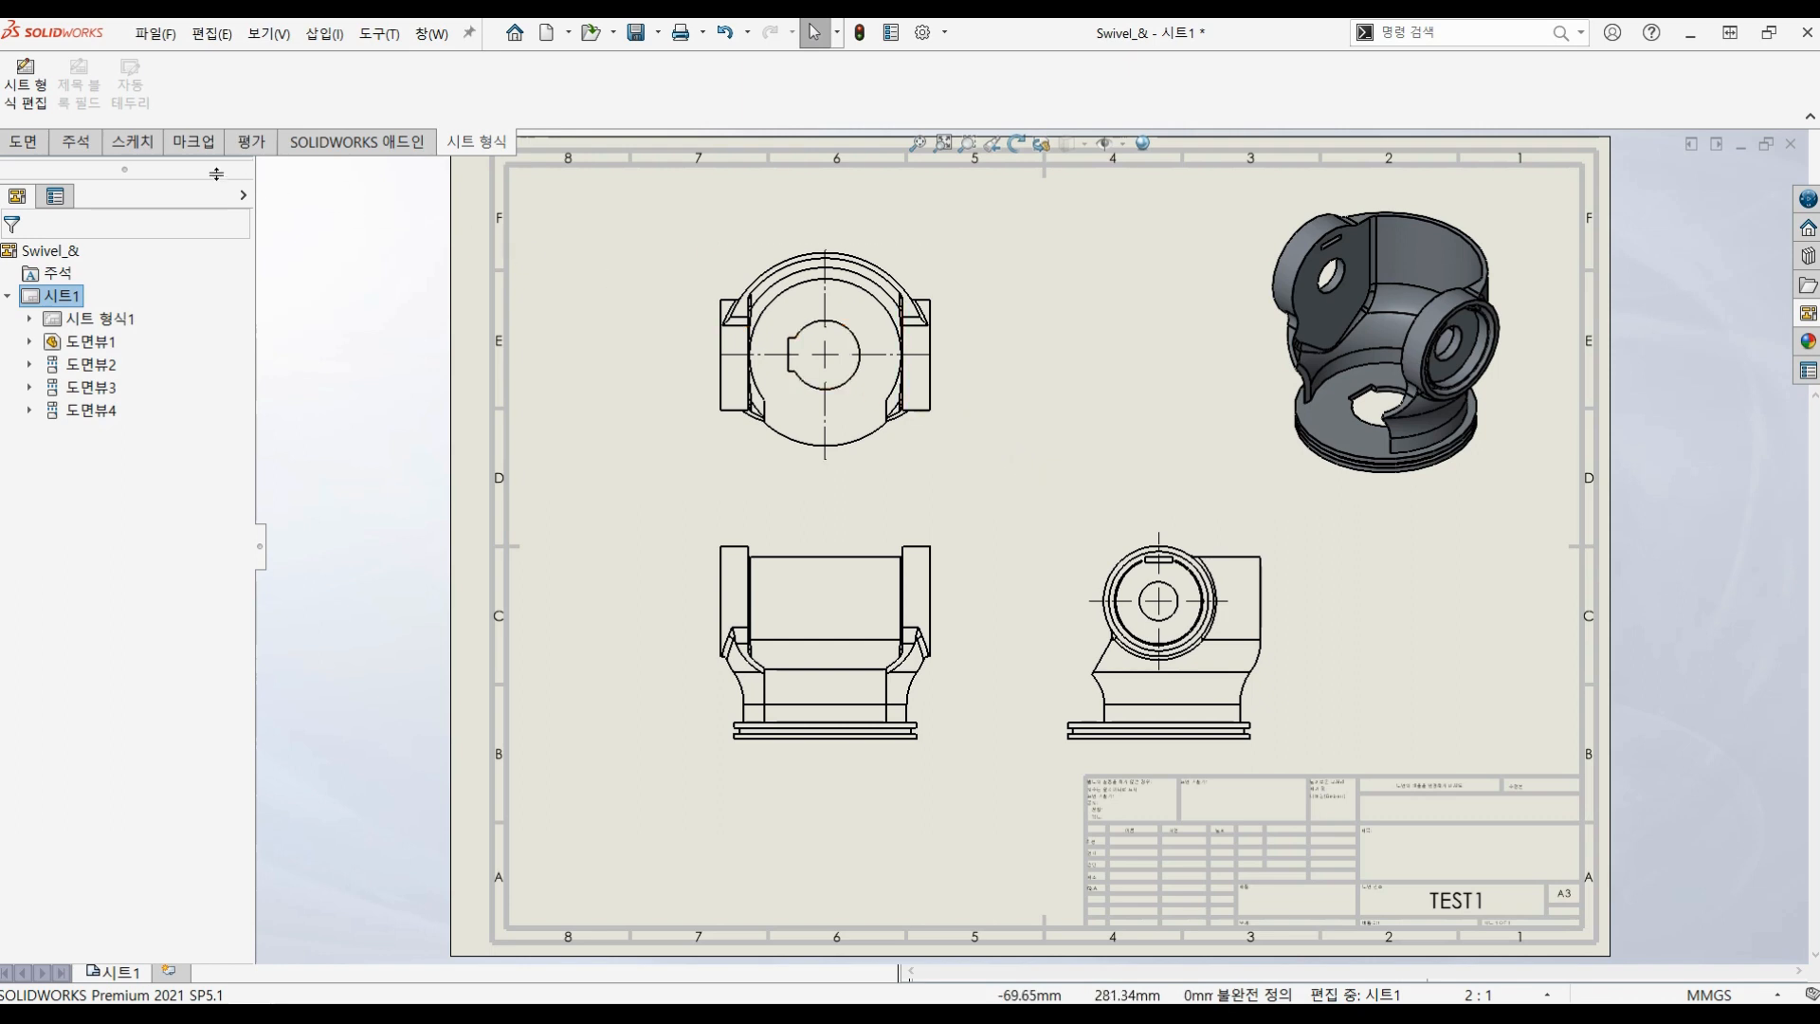
Step: Add a Smart Dimension for the diameter of the large base circle in the upper view, placed outside its lower-right edge
click(77, 144)
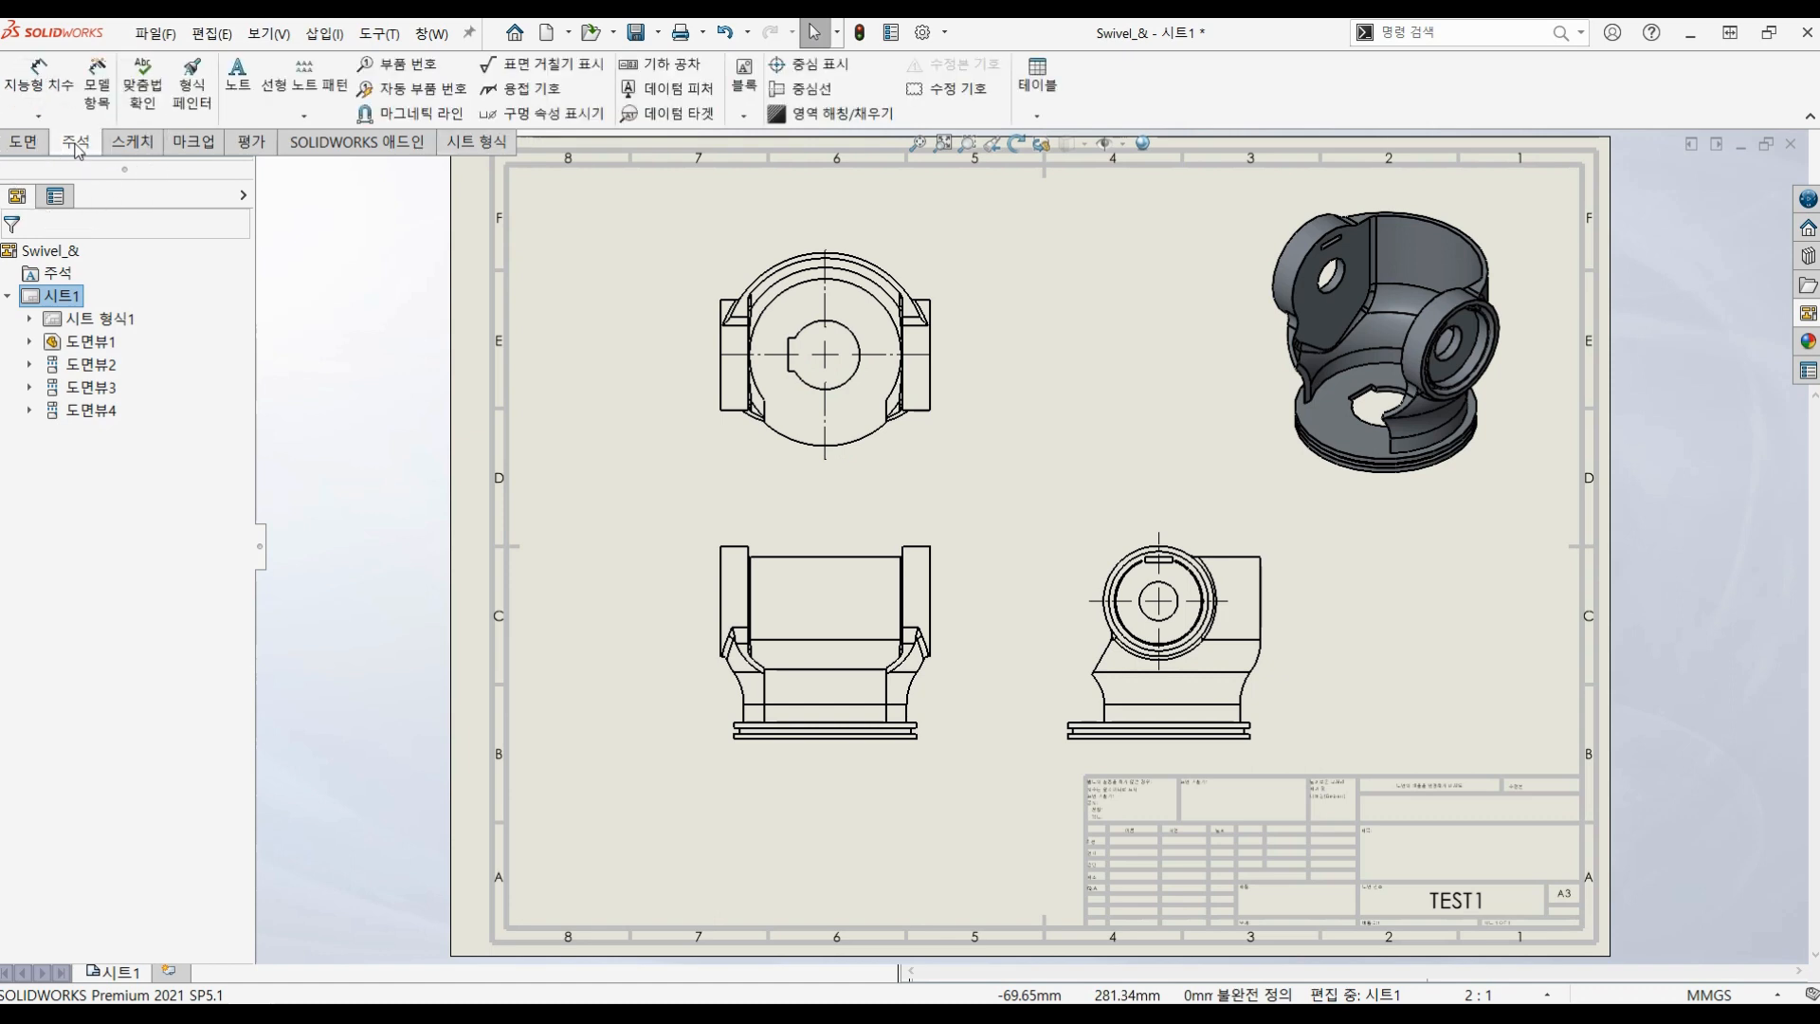
click(45, 87)
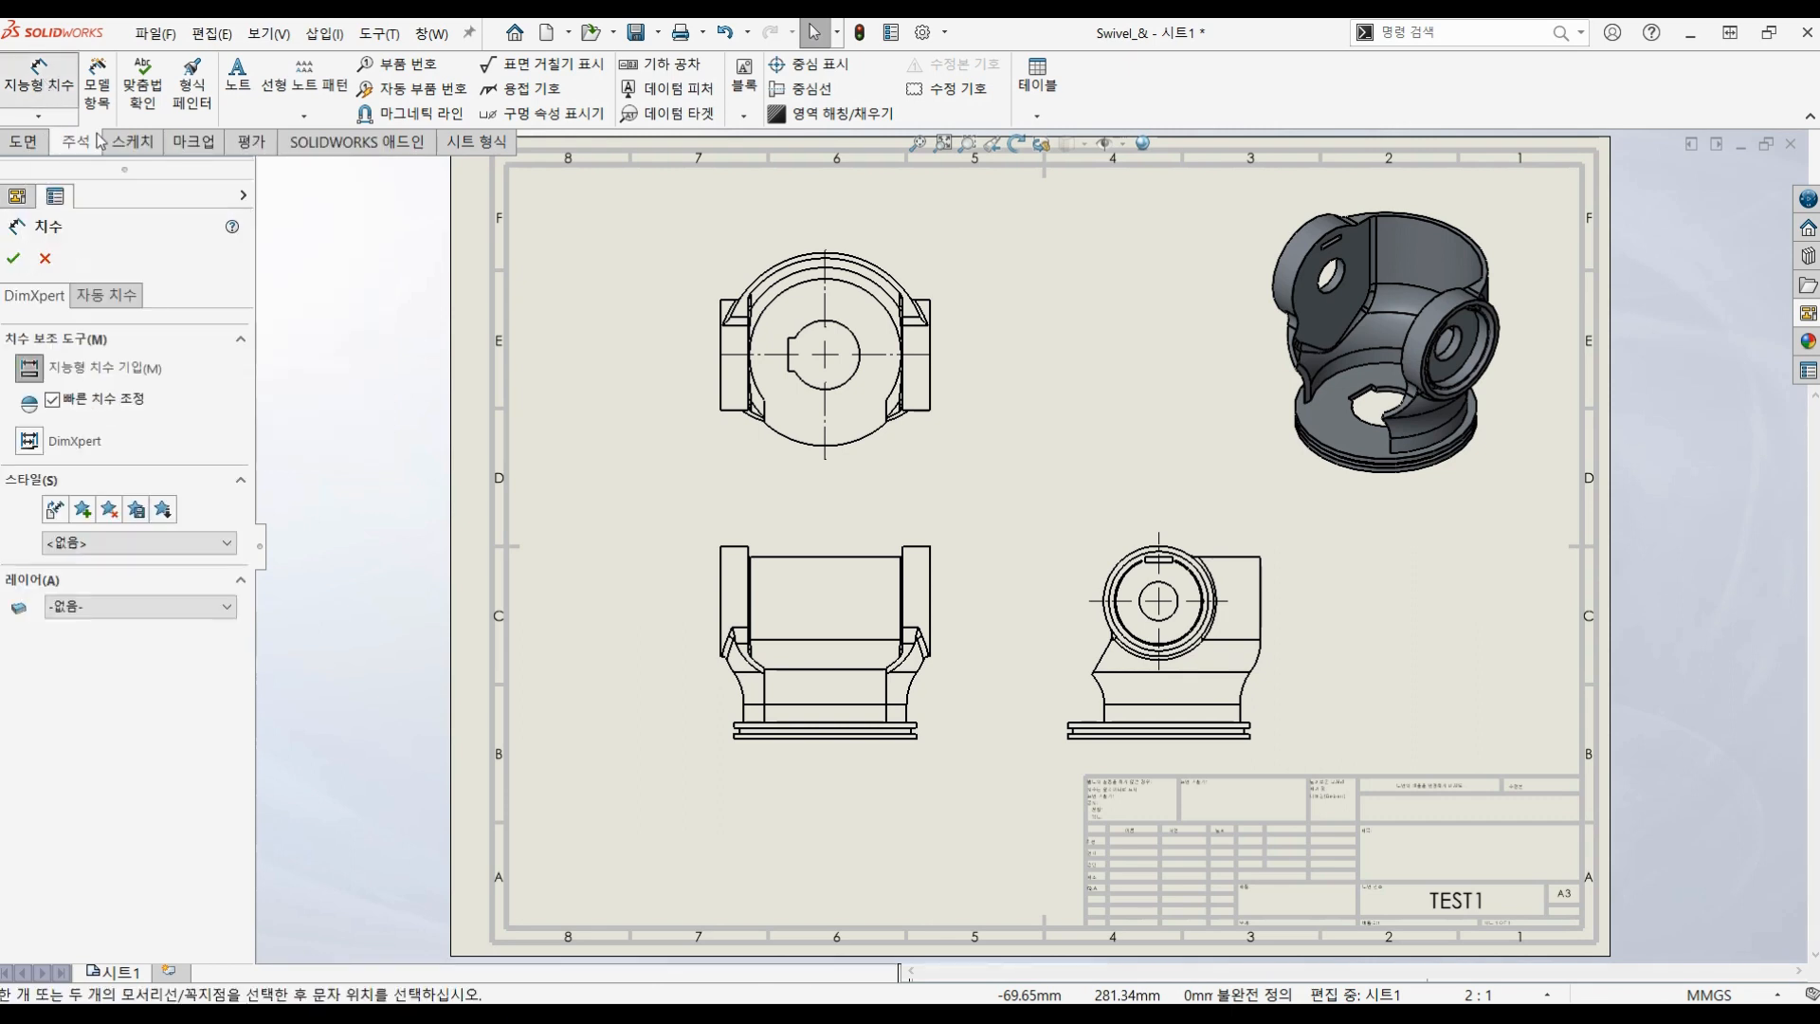
click(879, 432)
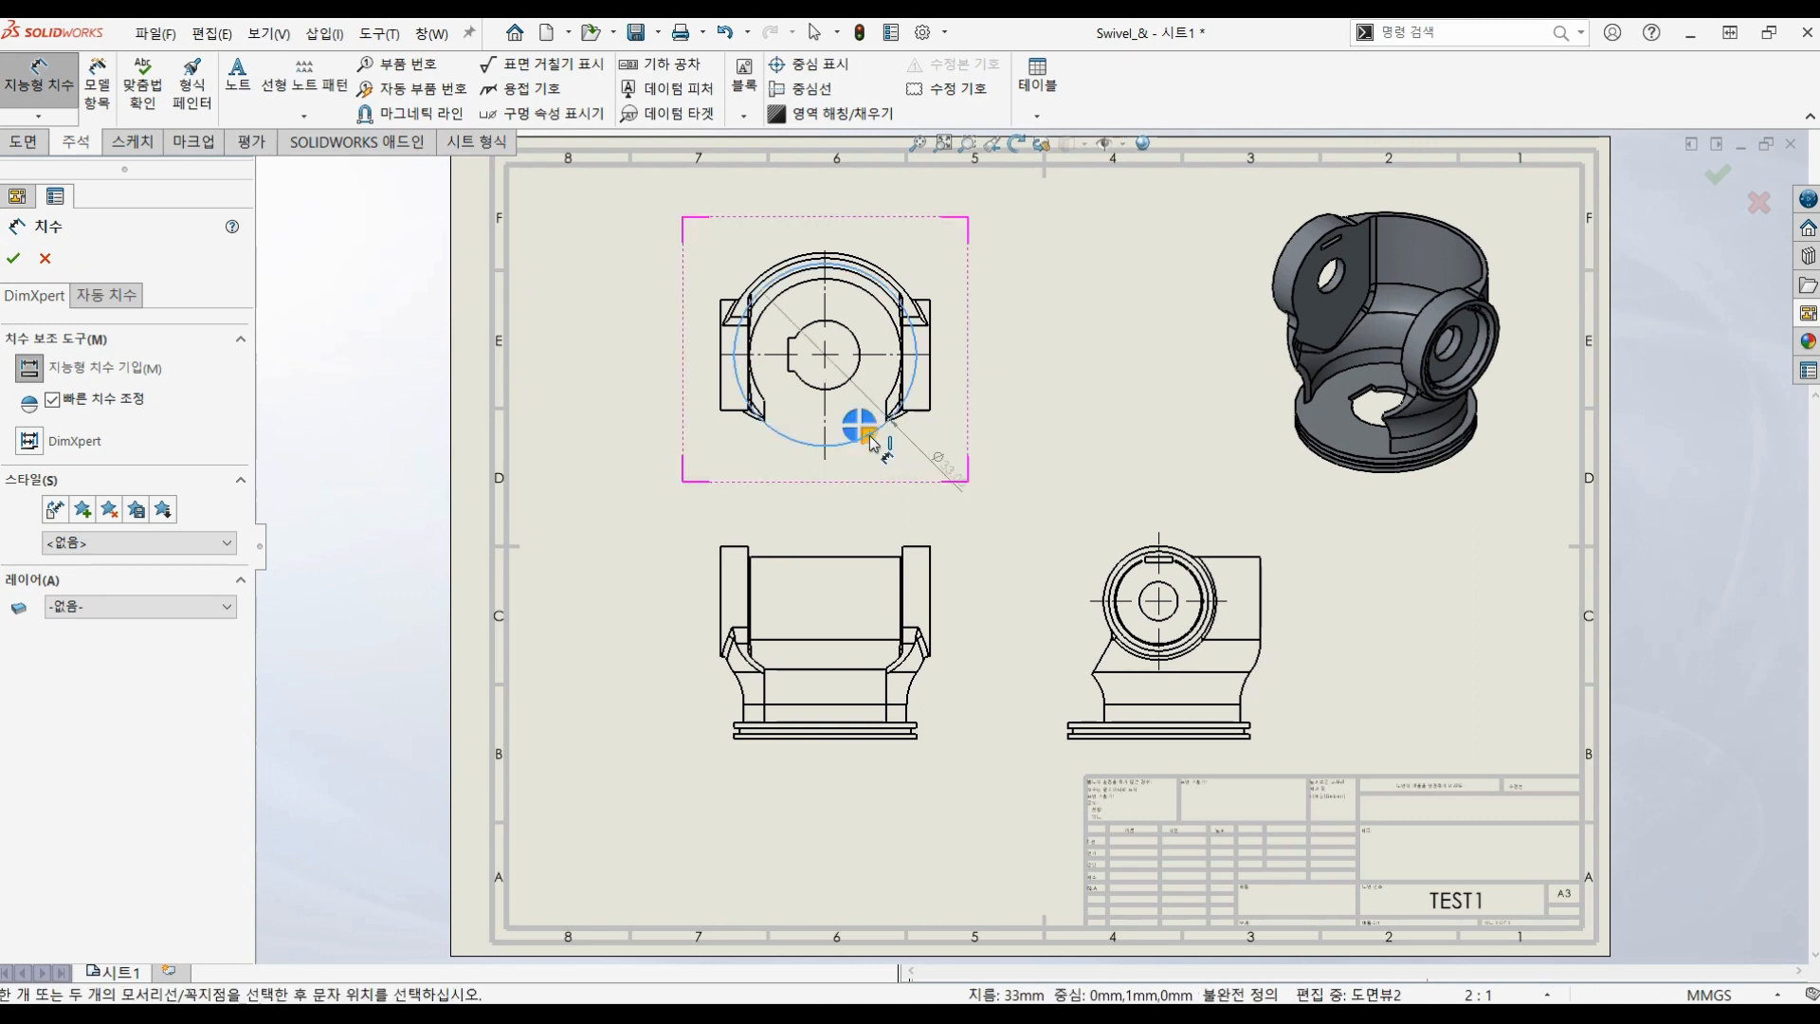
click(948, 471)
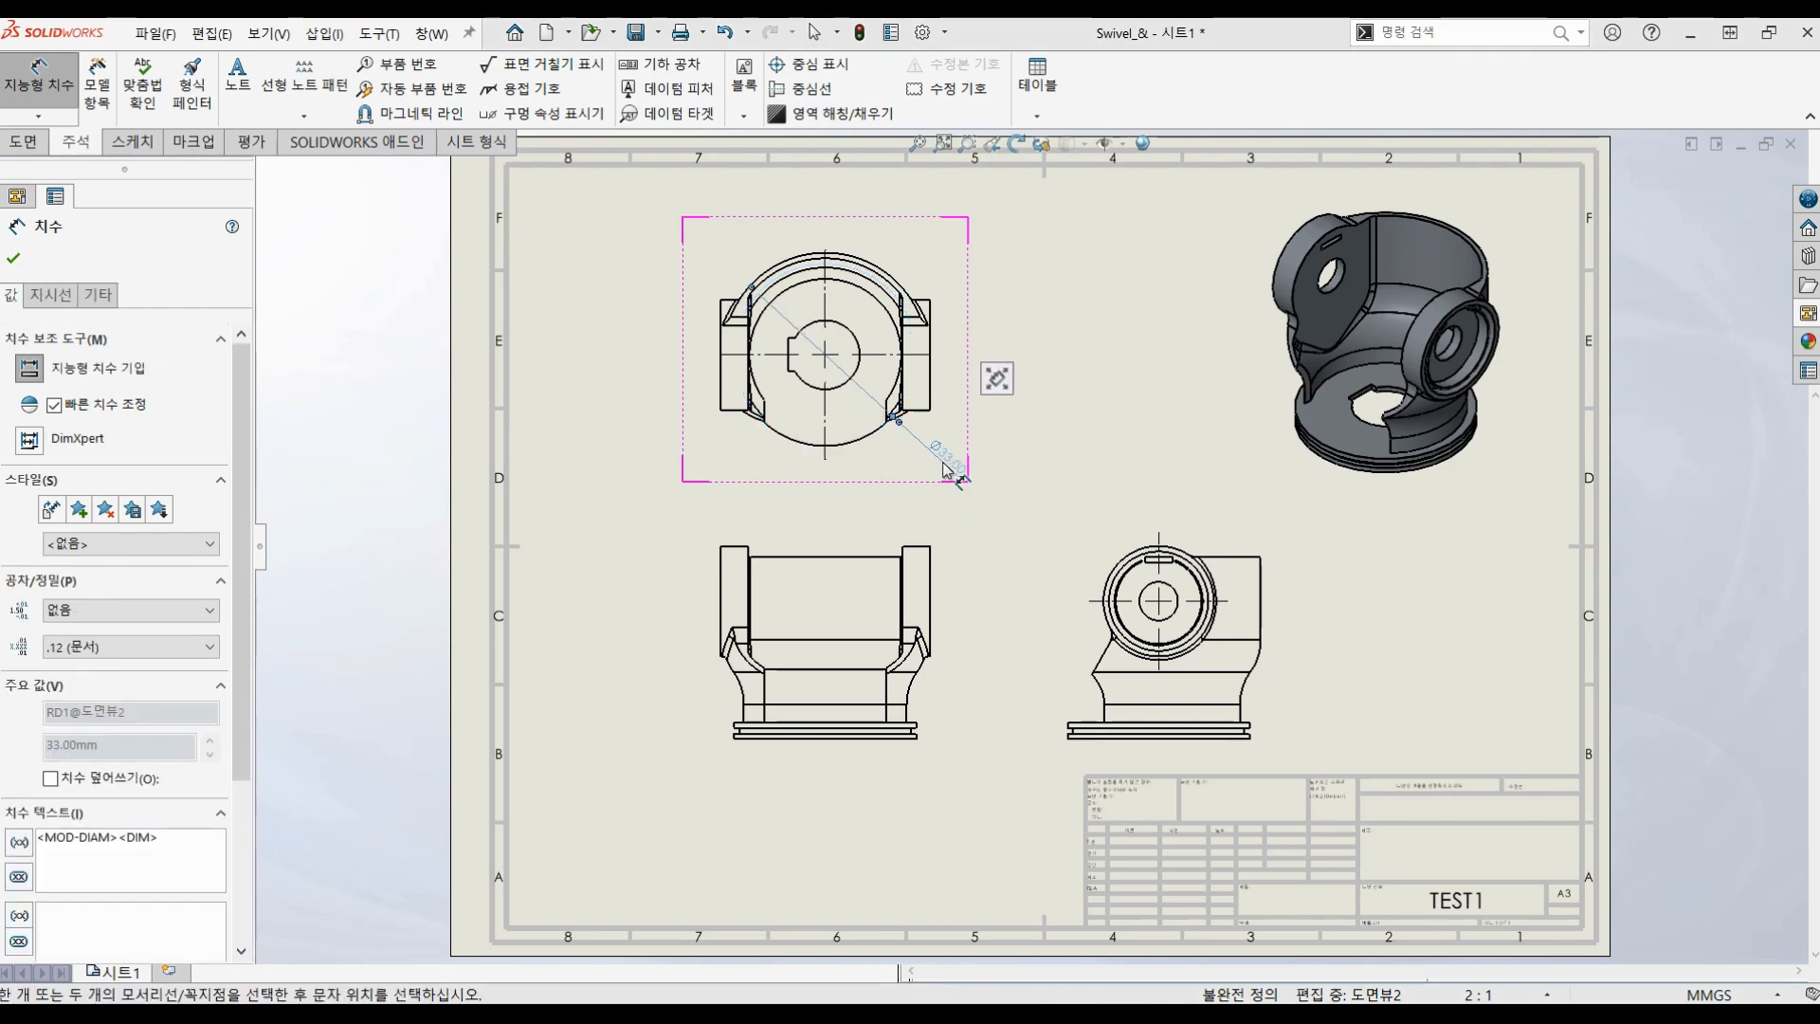
scroll(945, 468, down, 3)
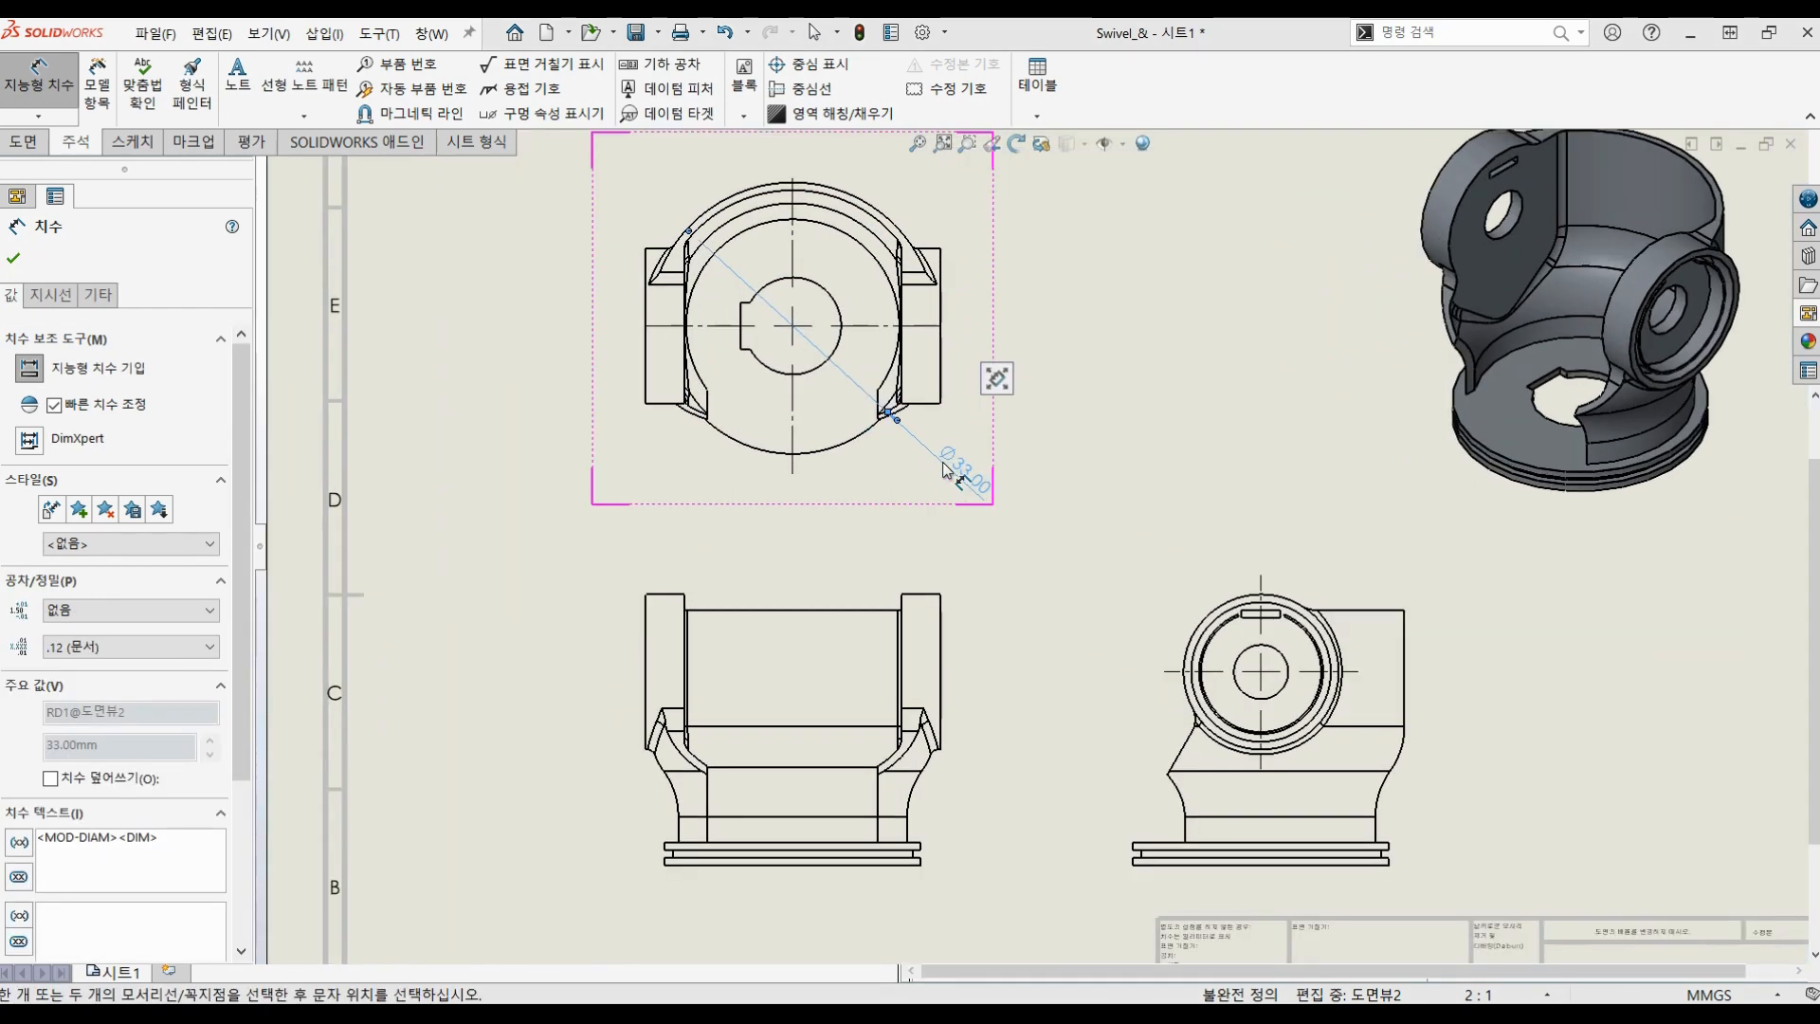
scroll(945, 468, down, 1)
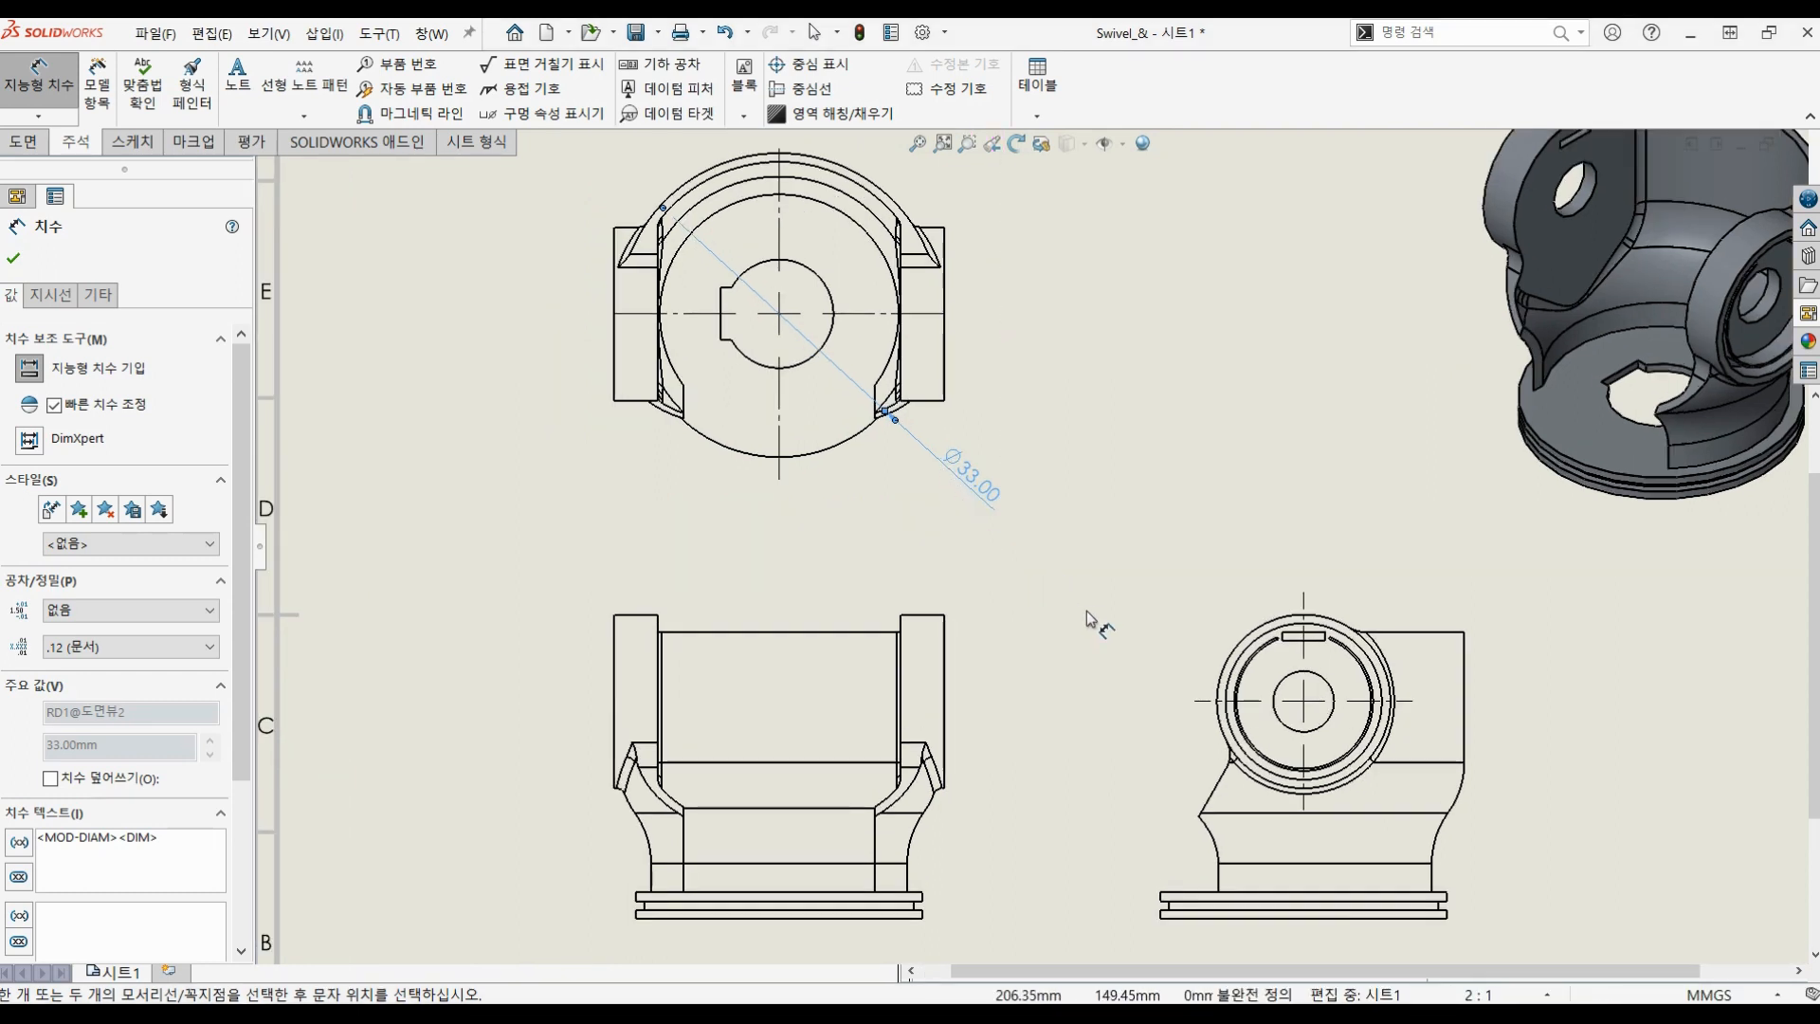
key(Escape)
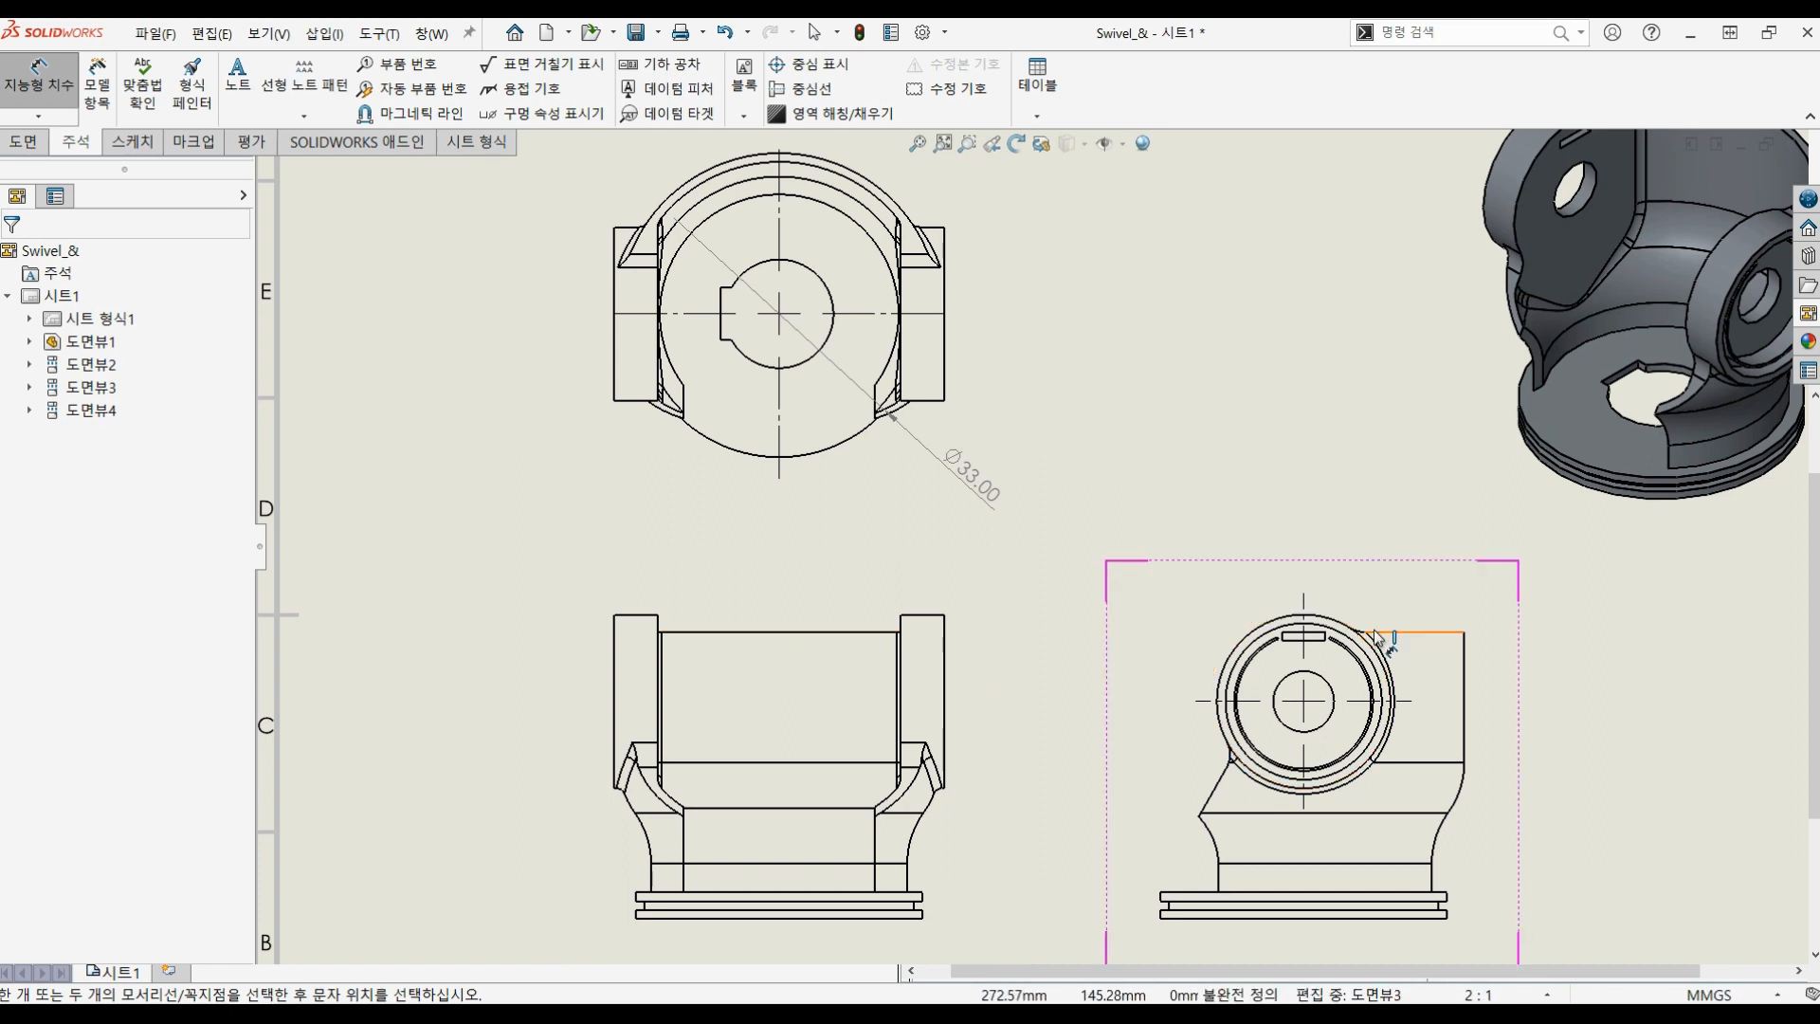
Step: Dimension the diameter of the round boss in the right projected view and the overall width across the ears in the base view
click(1236, 647)
click(1168, 544)
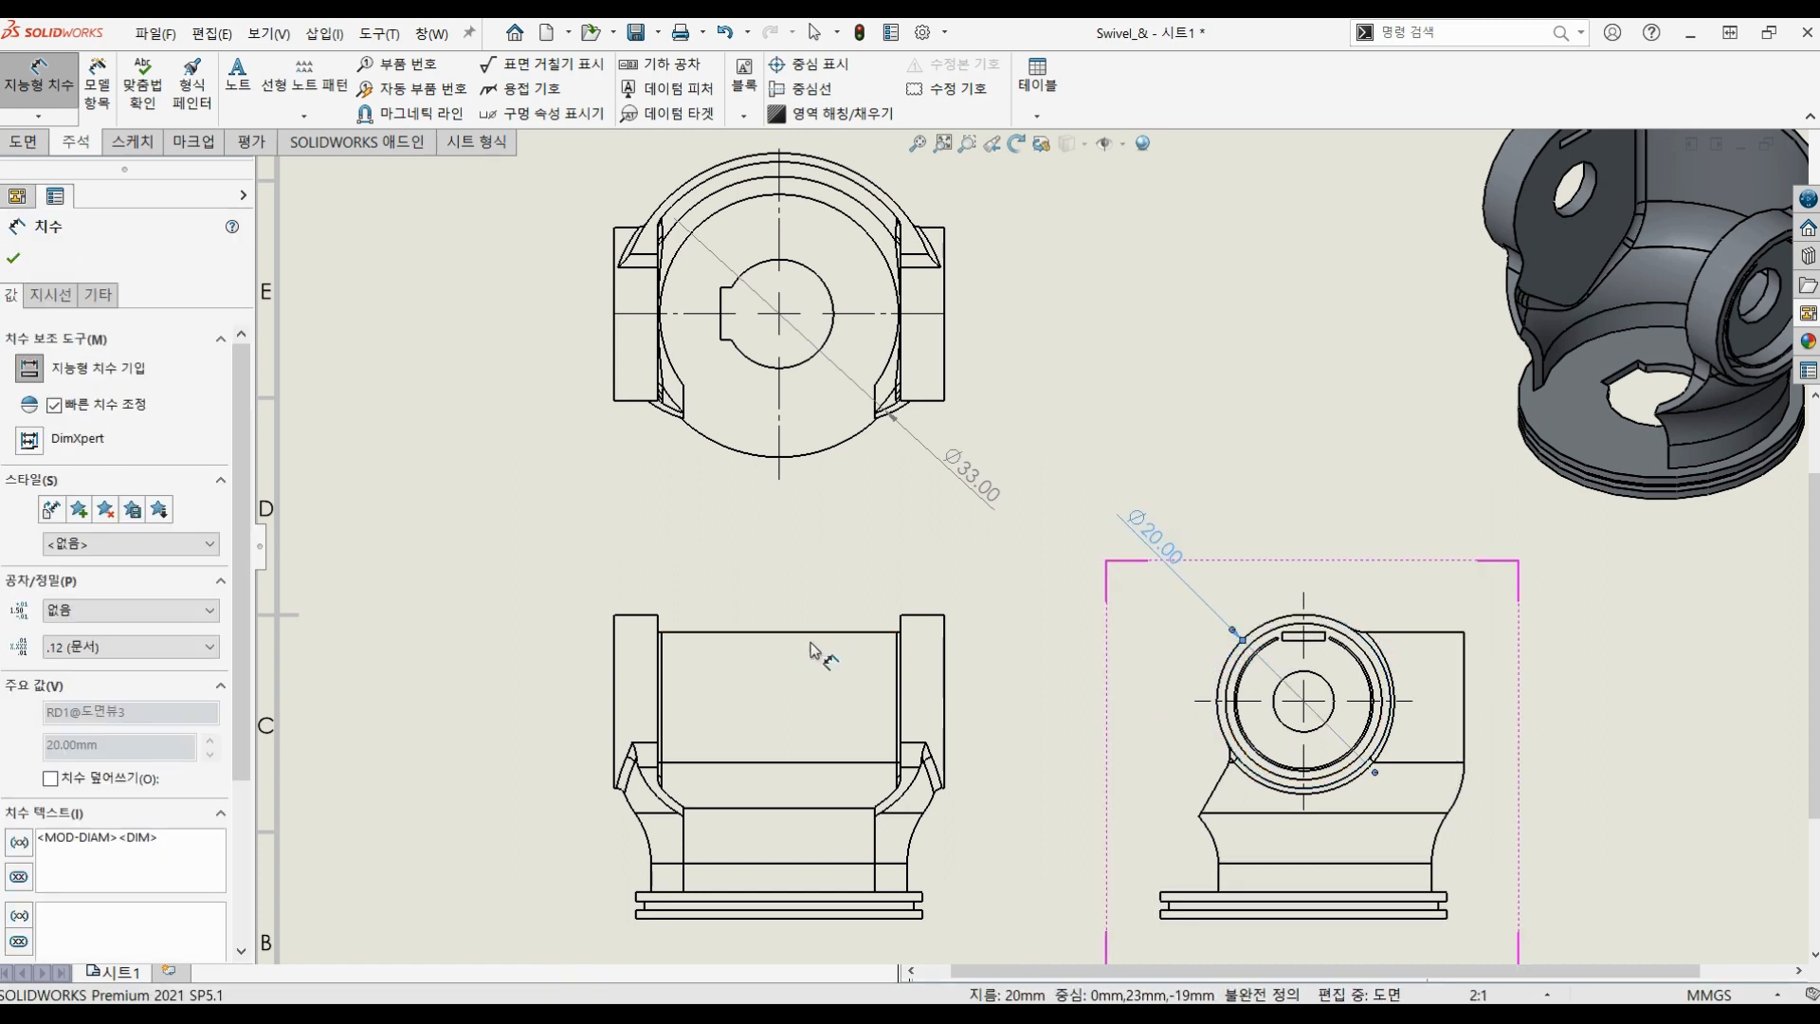
click(615, 666)
click(941, 664)
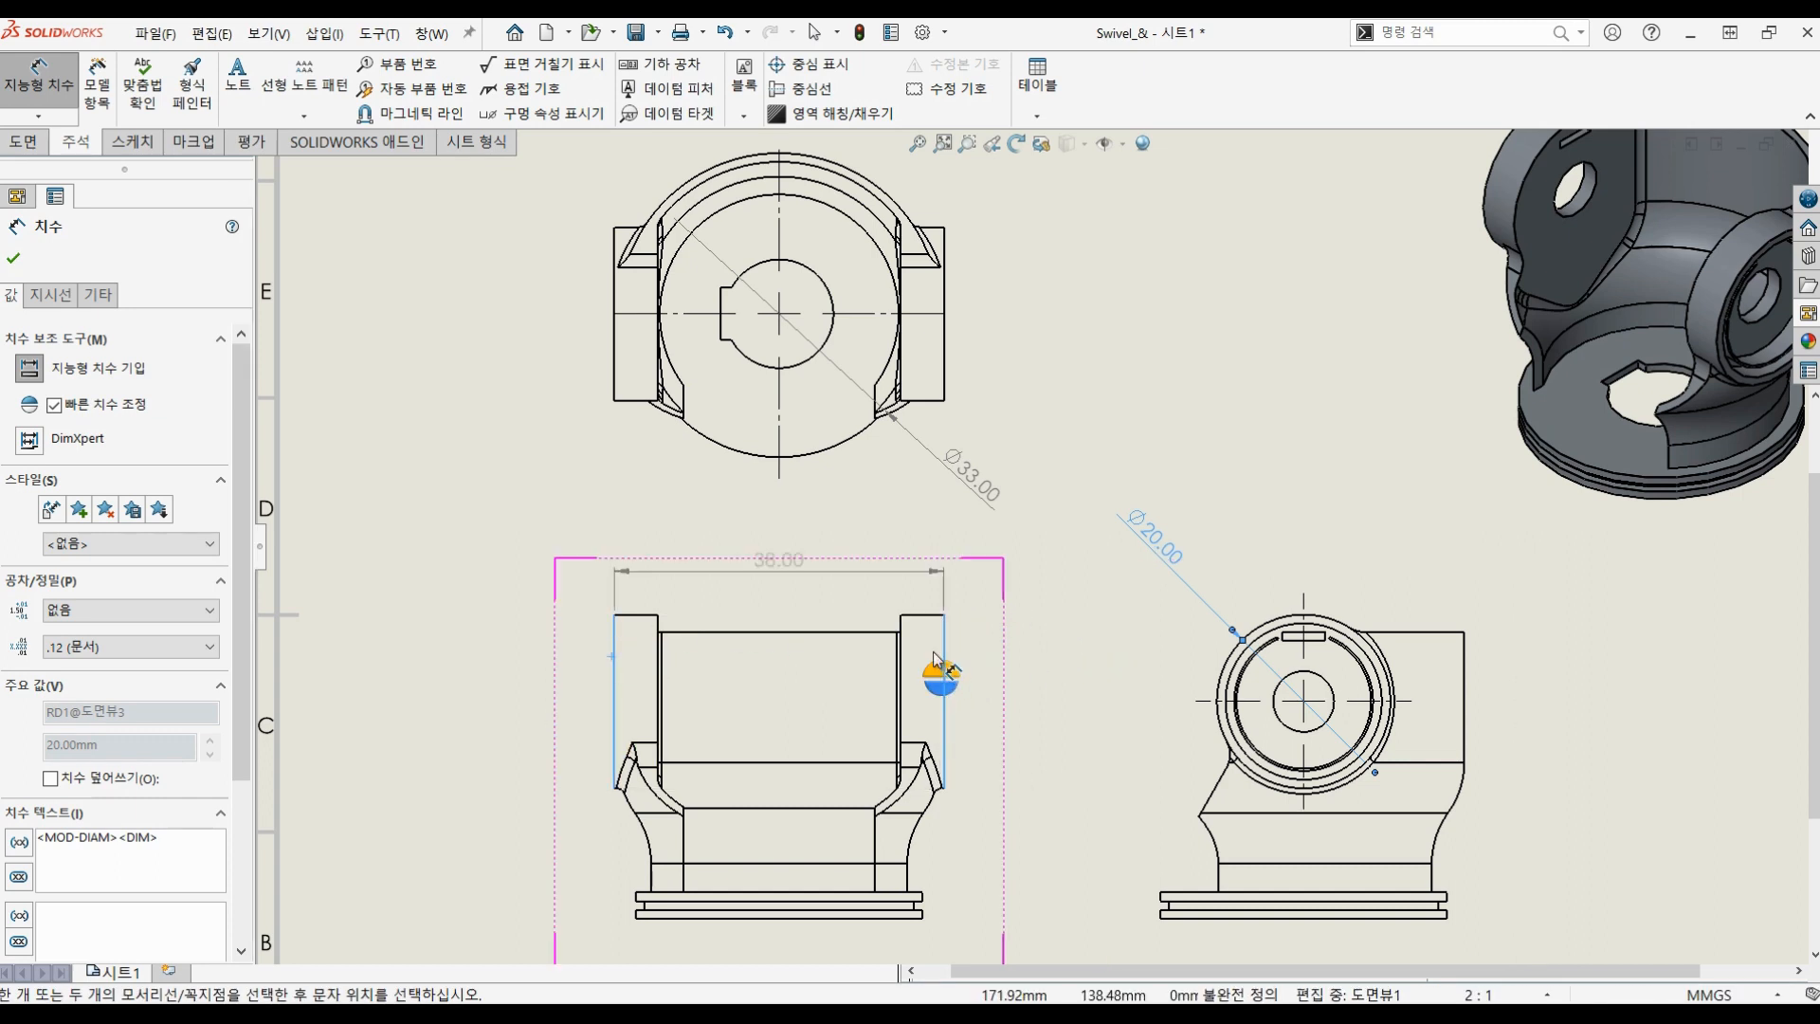
click(782, 548)
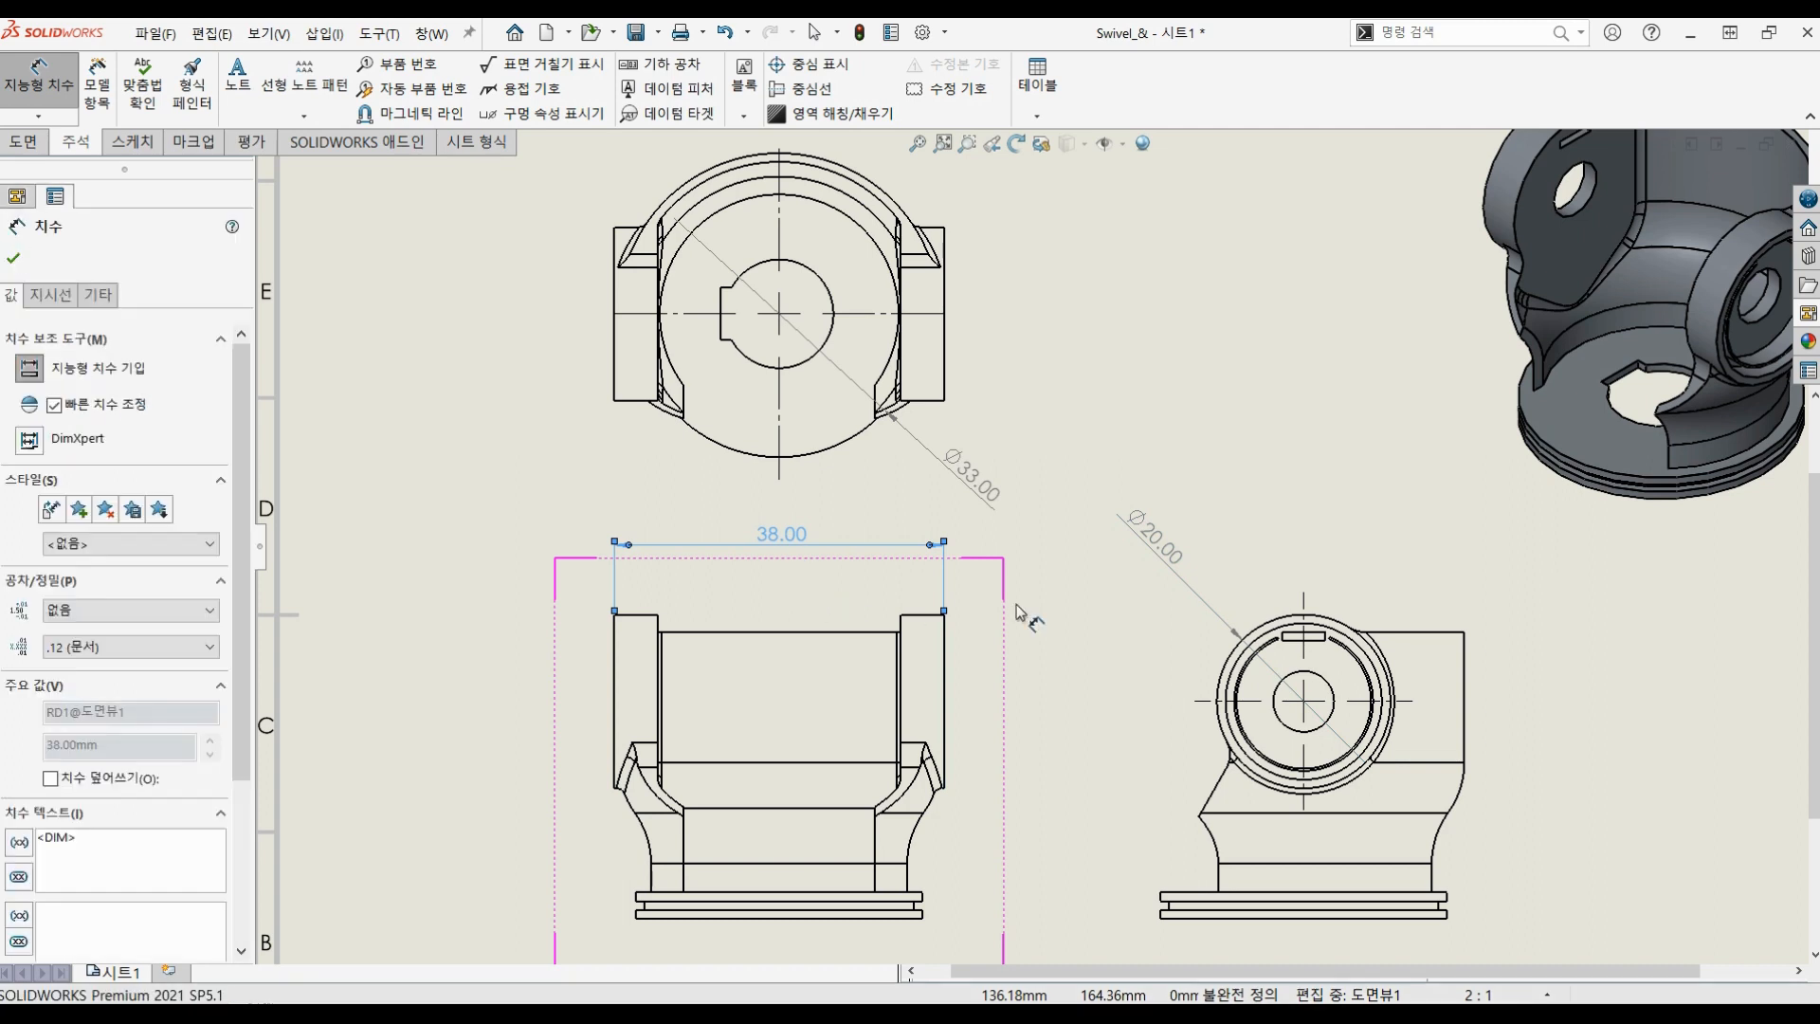
click(1057, 655)
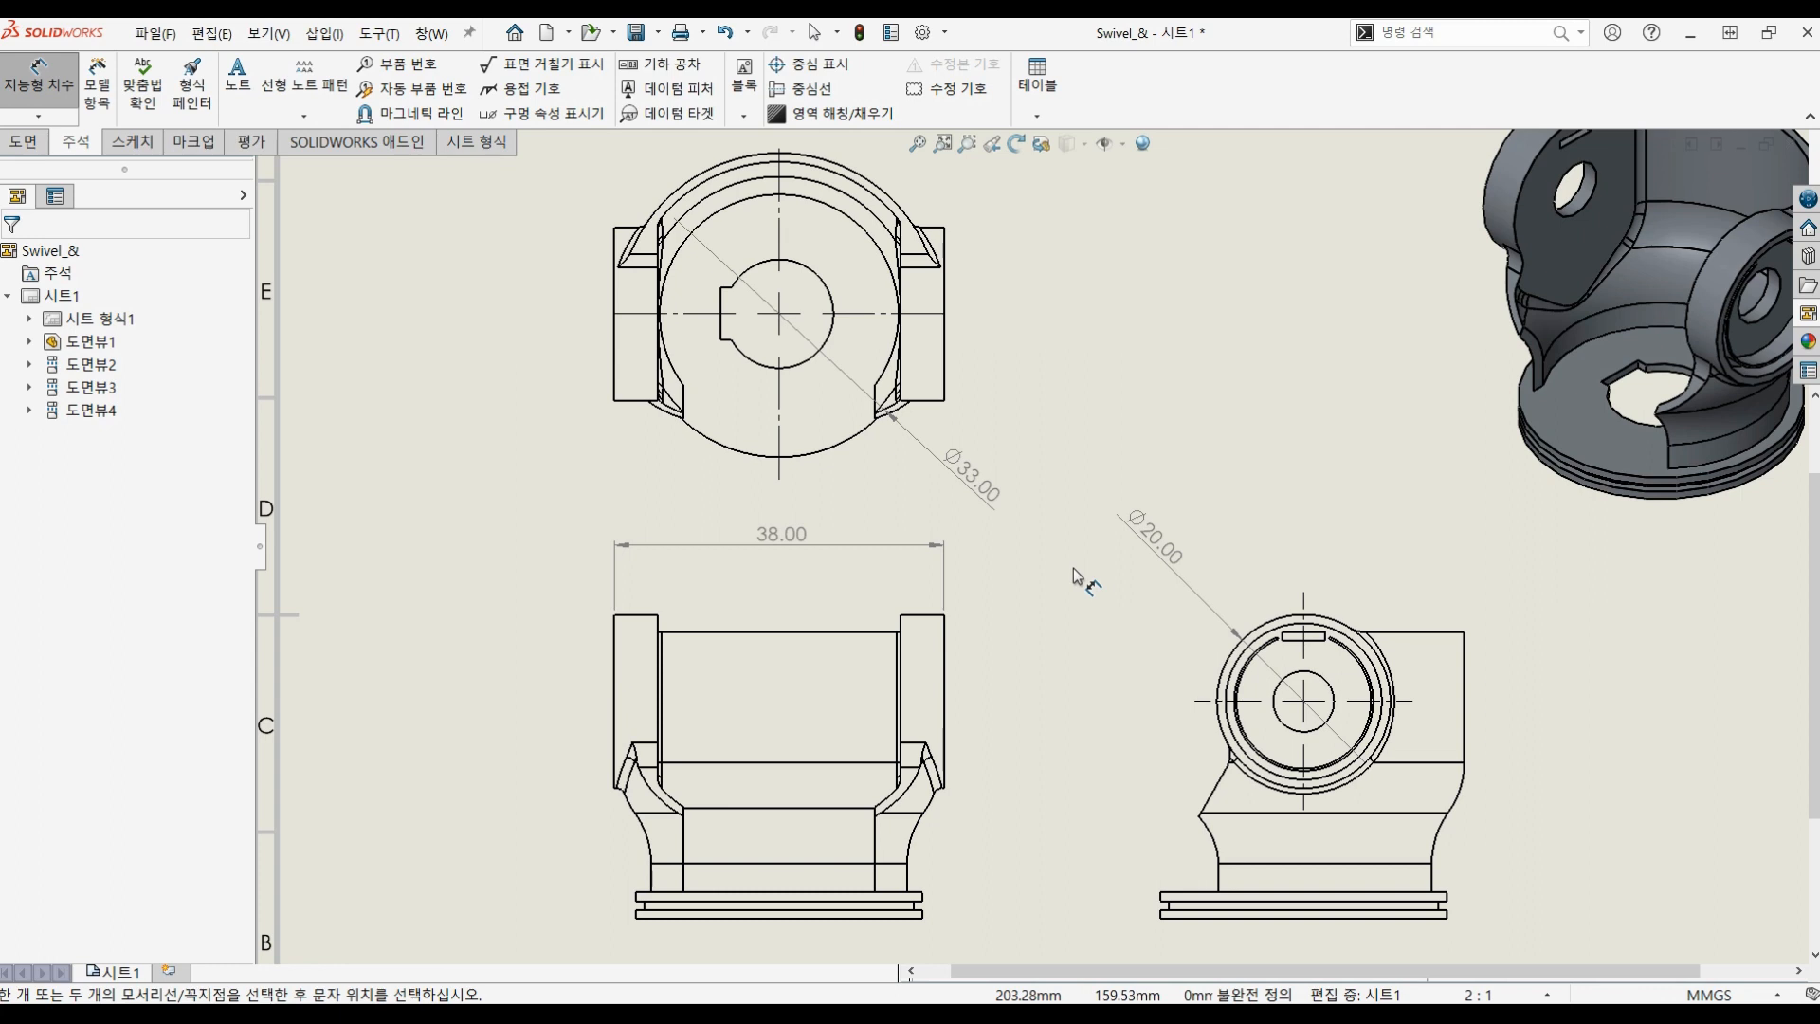
key(Escape)
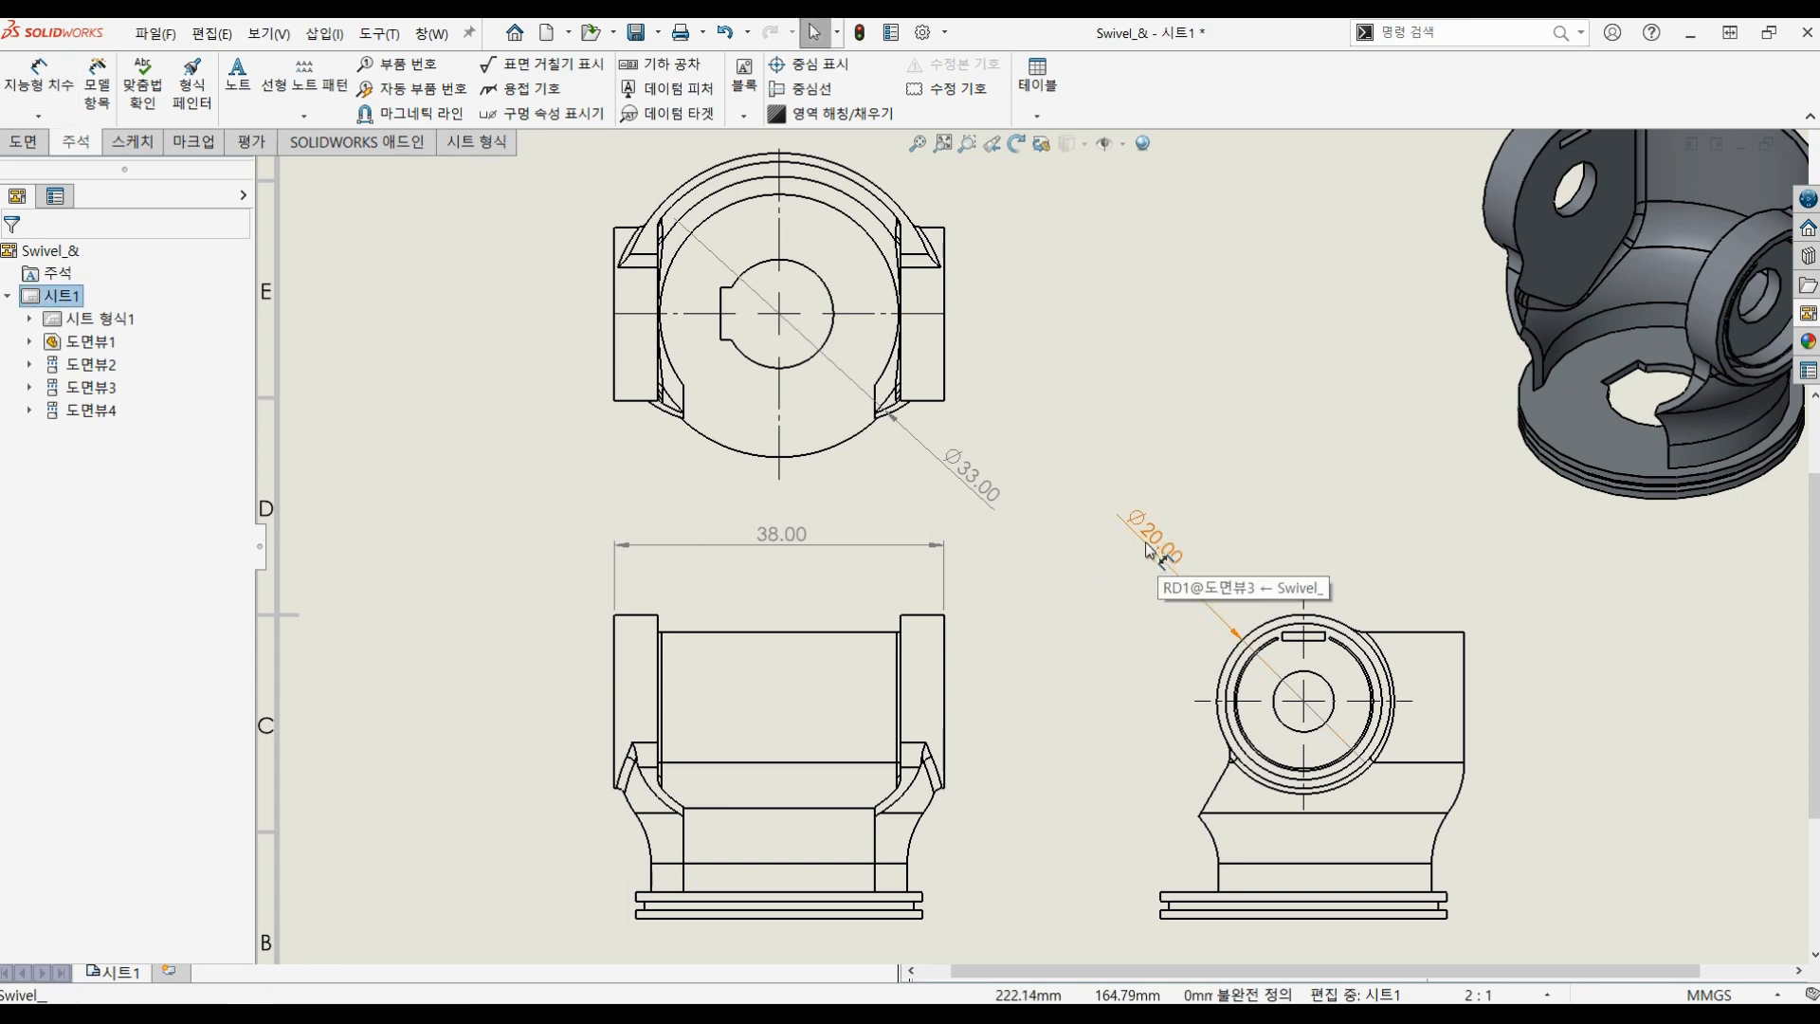
Step: Delete the three manually added dimensions from the base, upper and right projected views
click(882, 549)
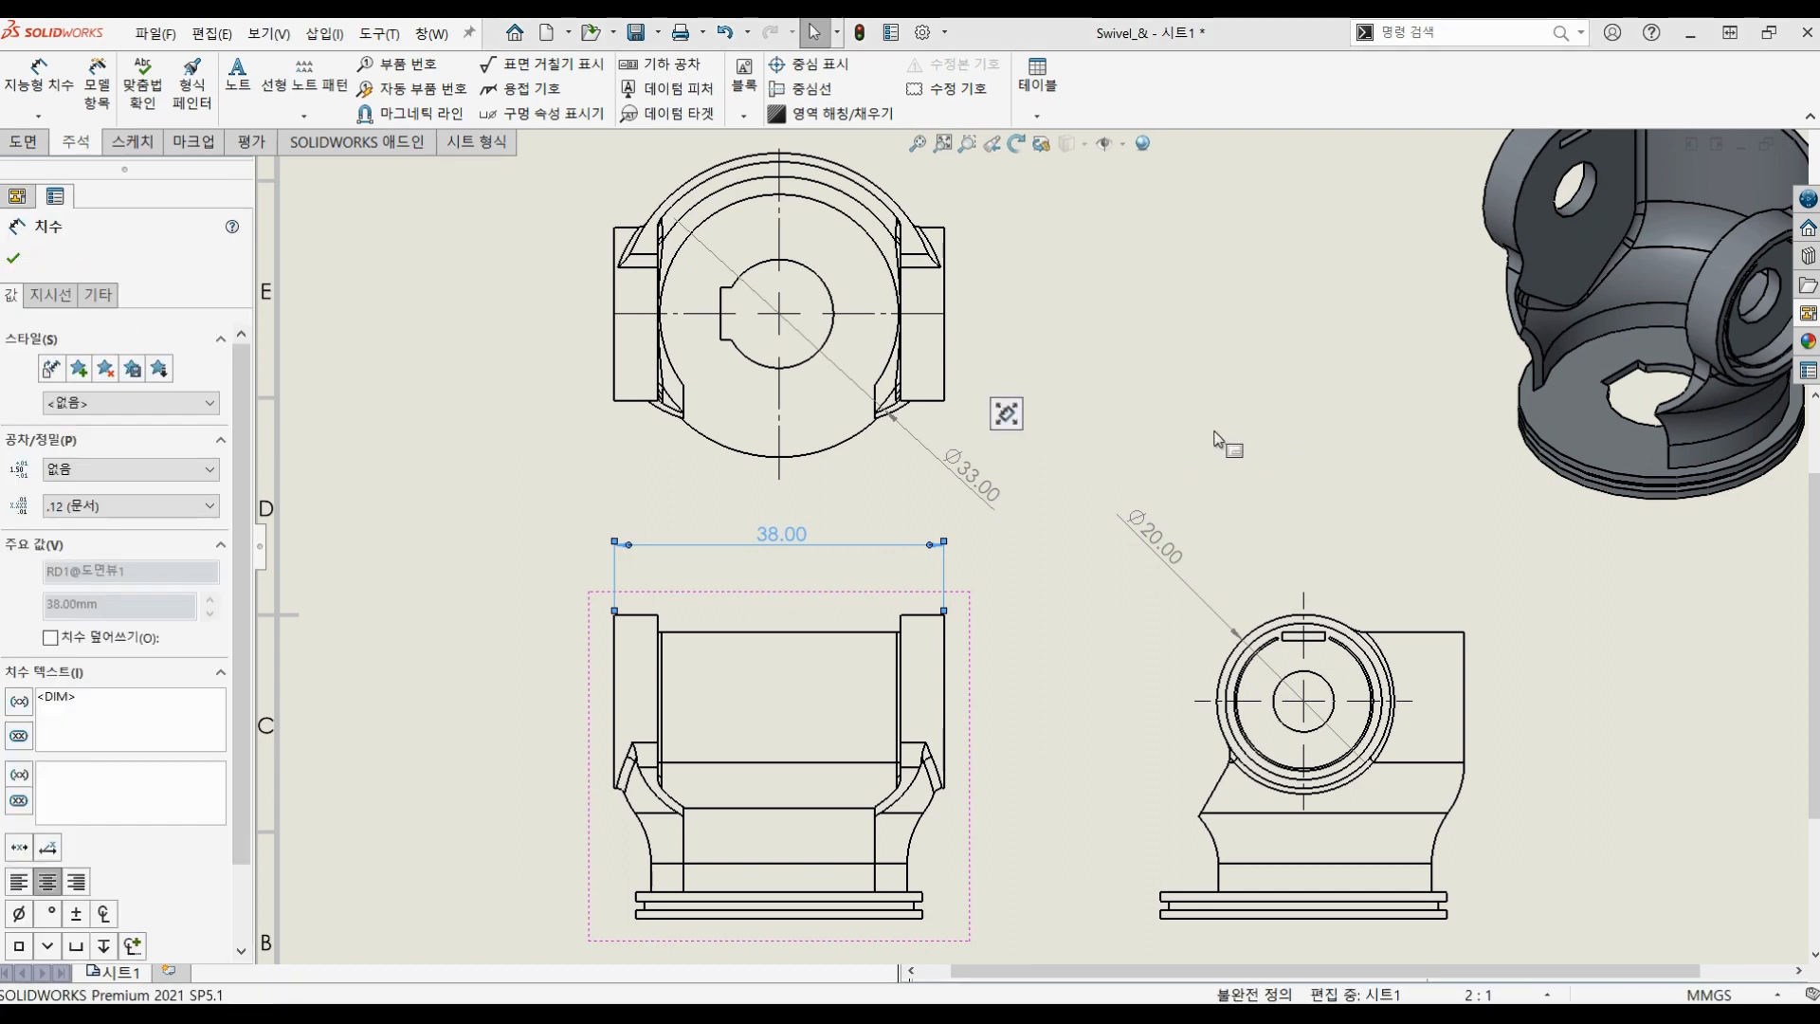
drag(1215, 432, 867, 589)
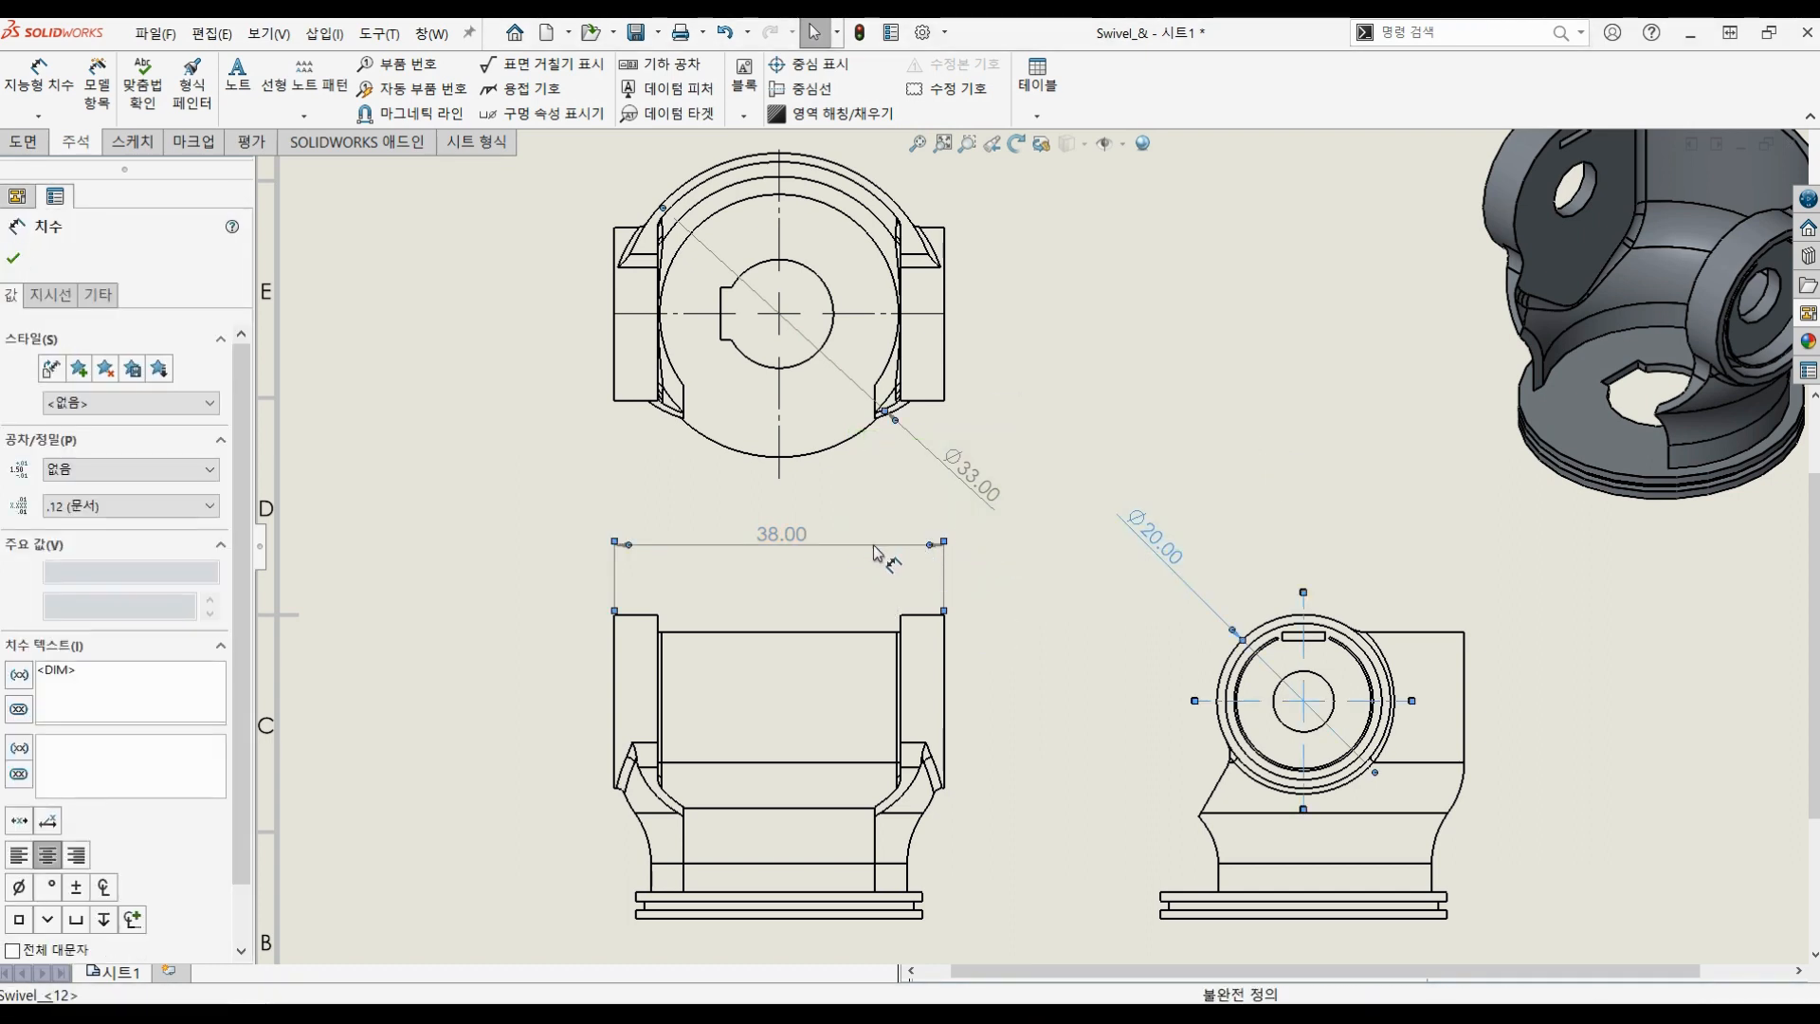
ctrl+click(874, 546)
click(1102, 429)
click(996, 497)
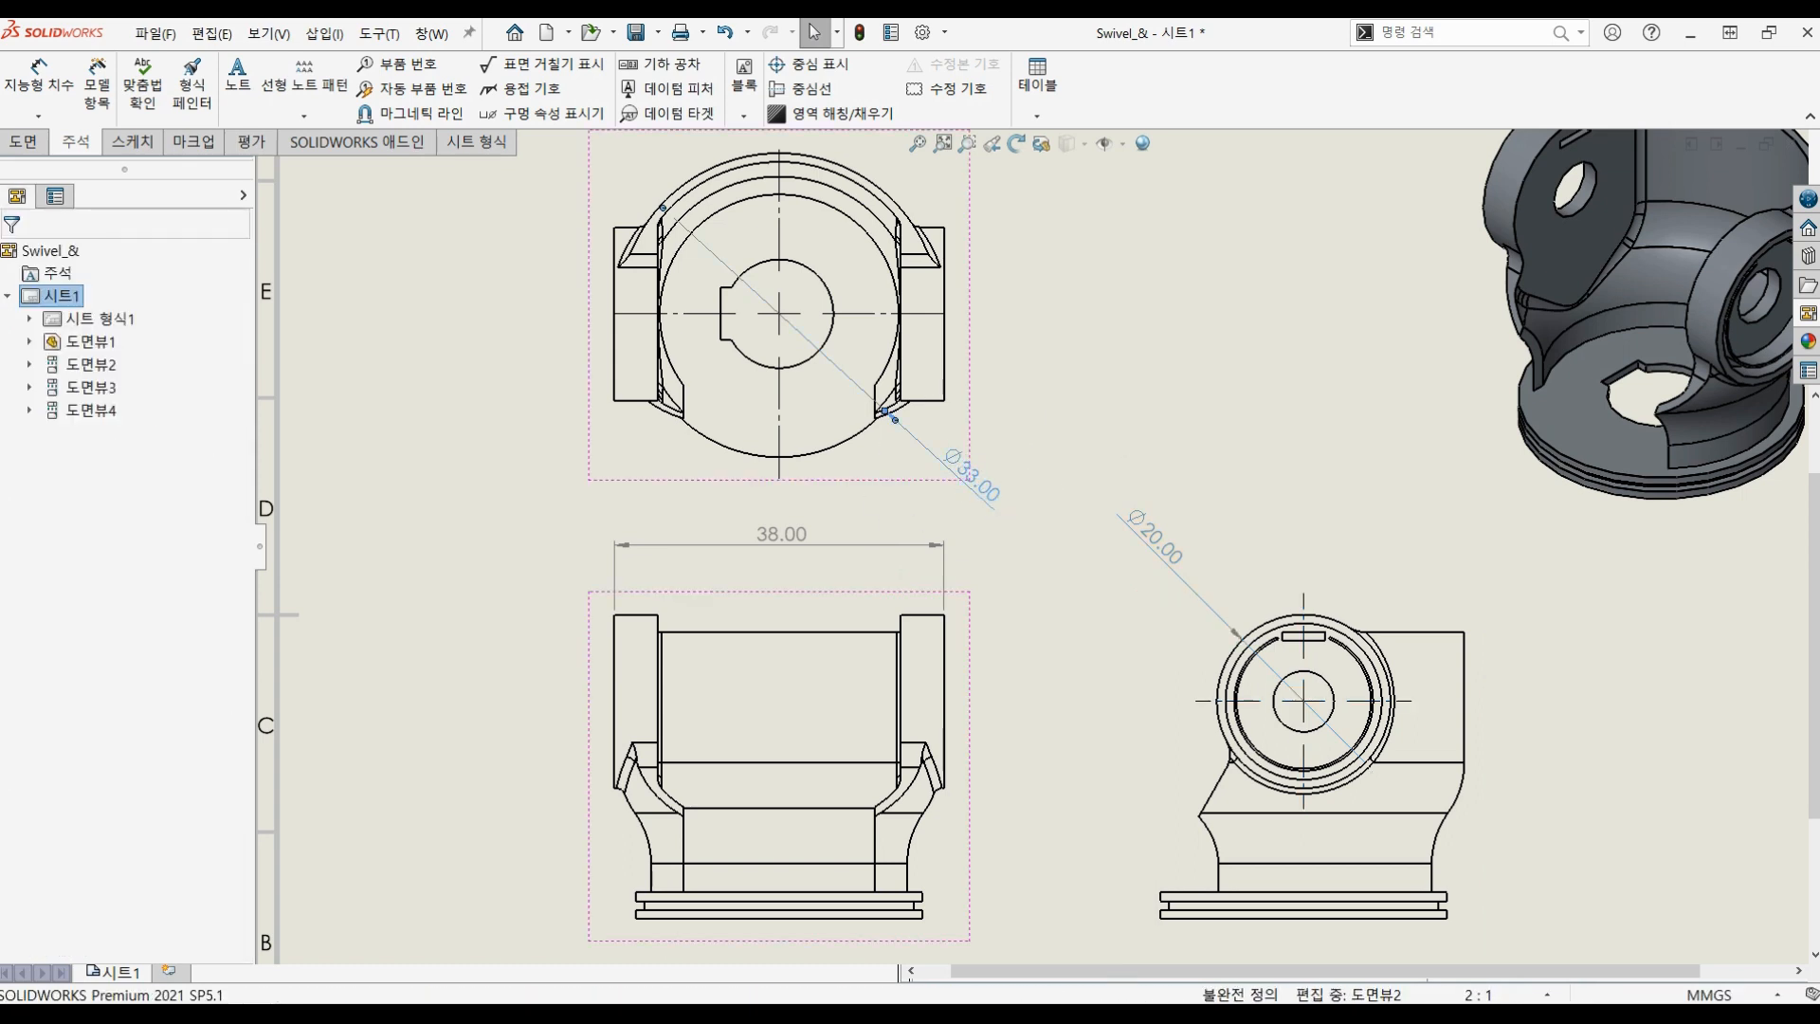
ctrl+click(862, 544)
ctrl+click(1154, 531)
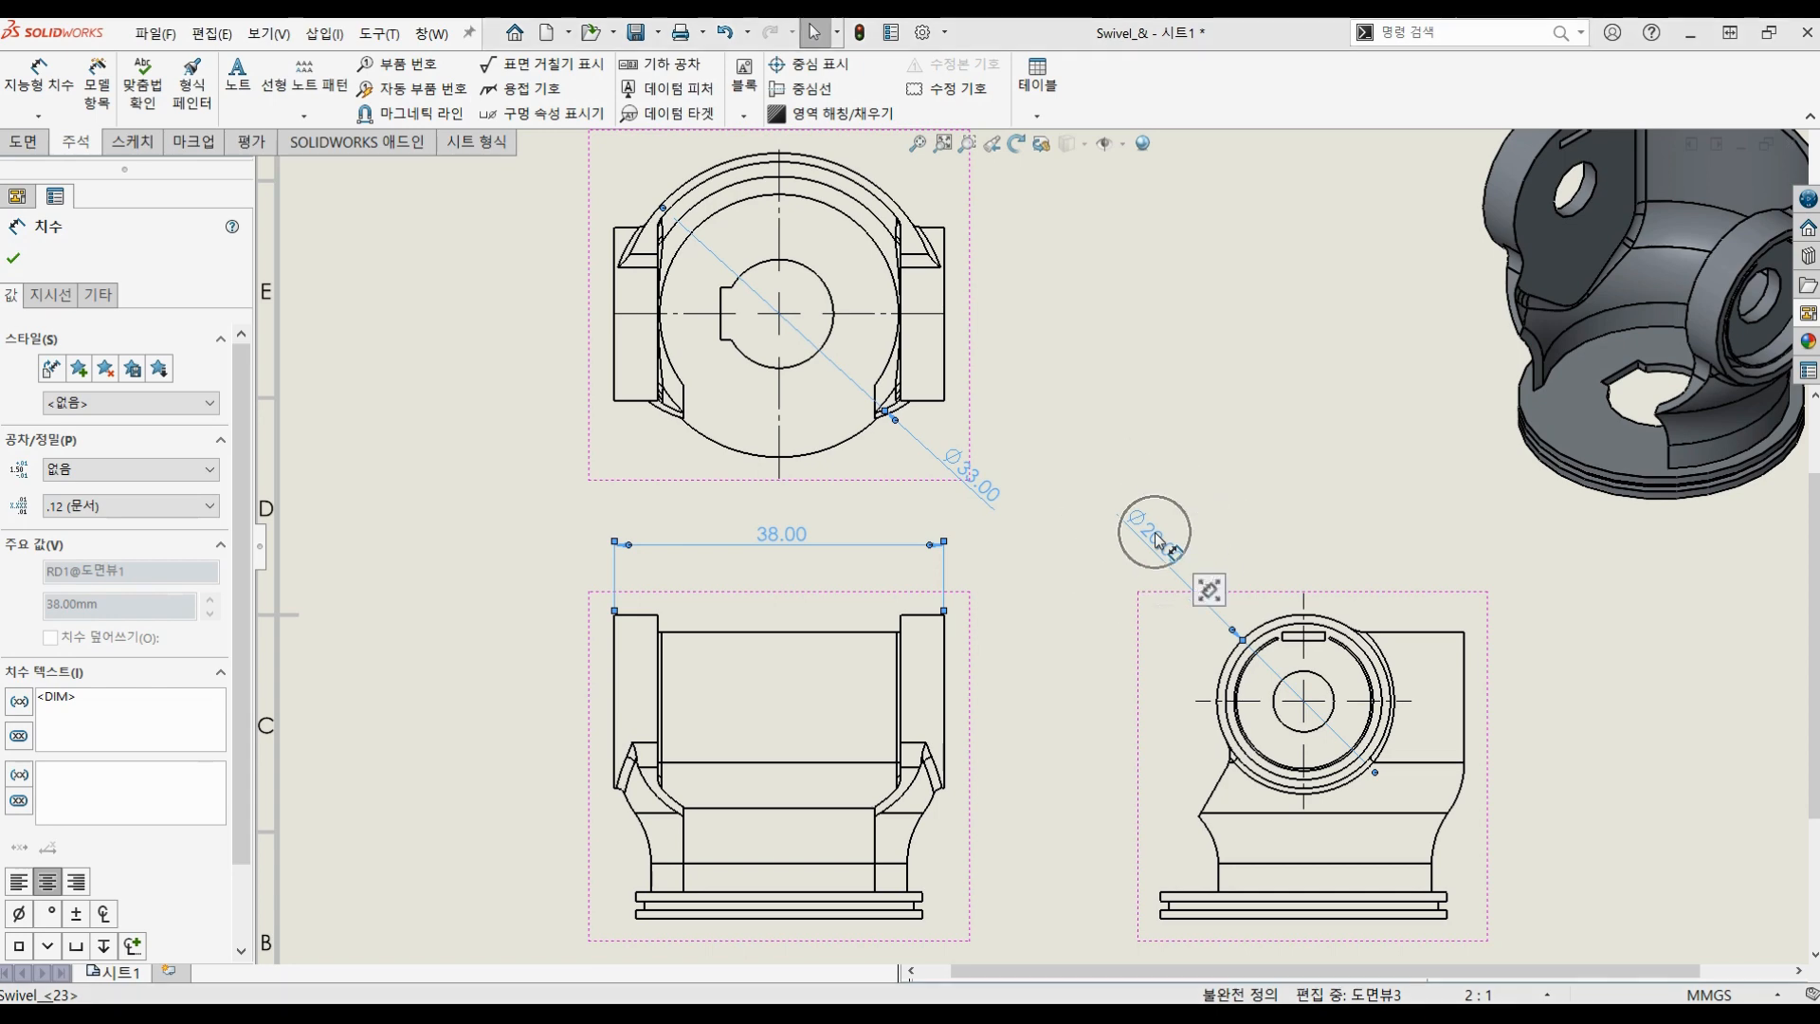
click(1273, 344)
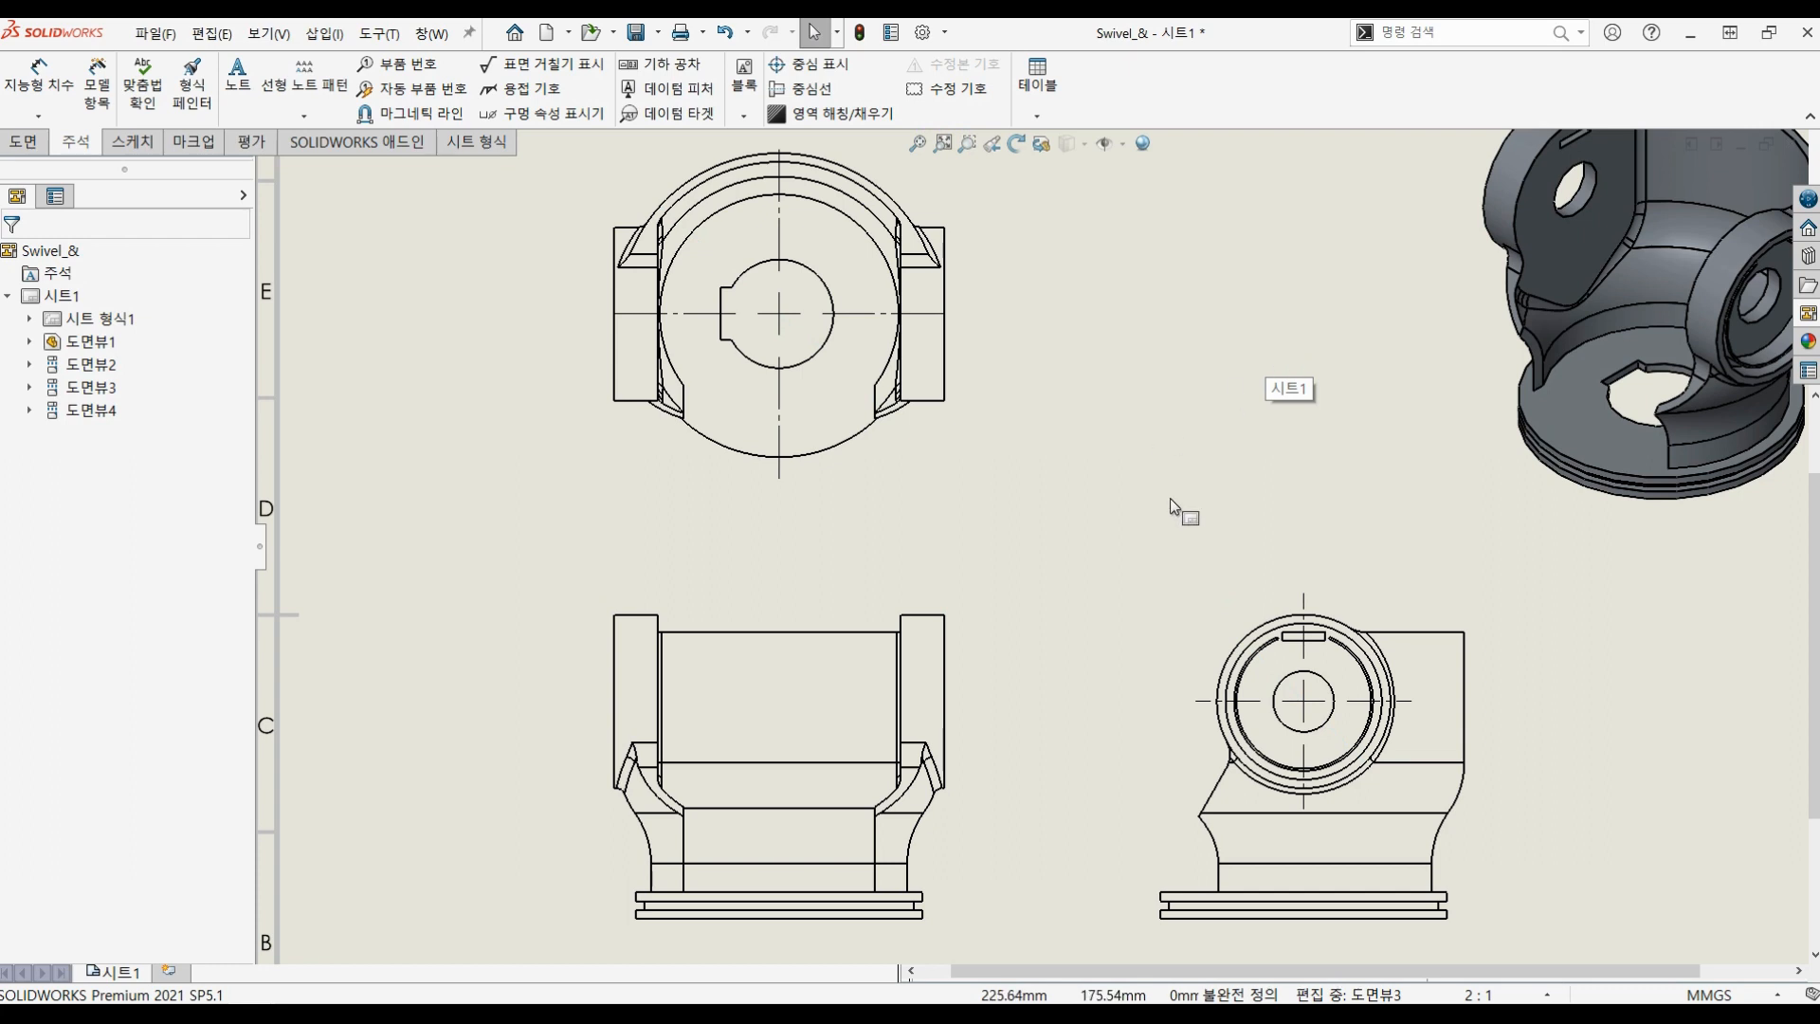
click(1119, 527)
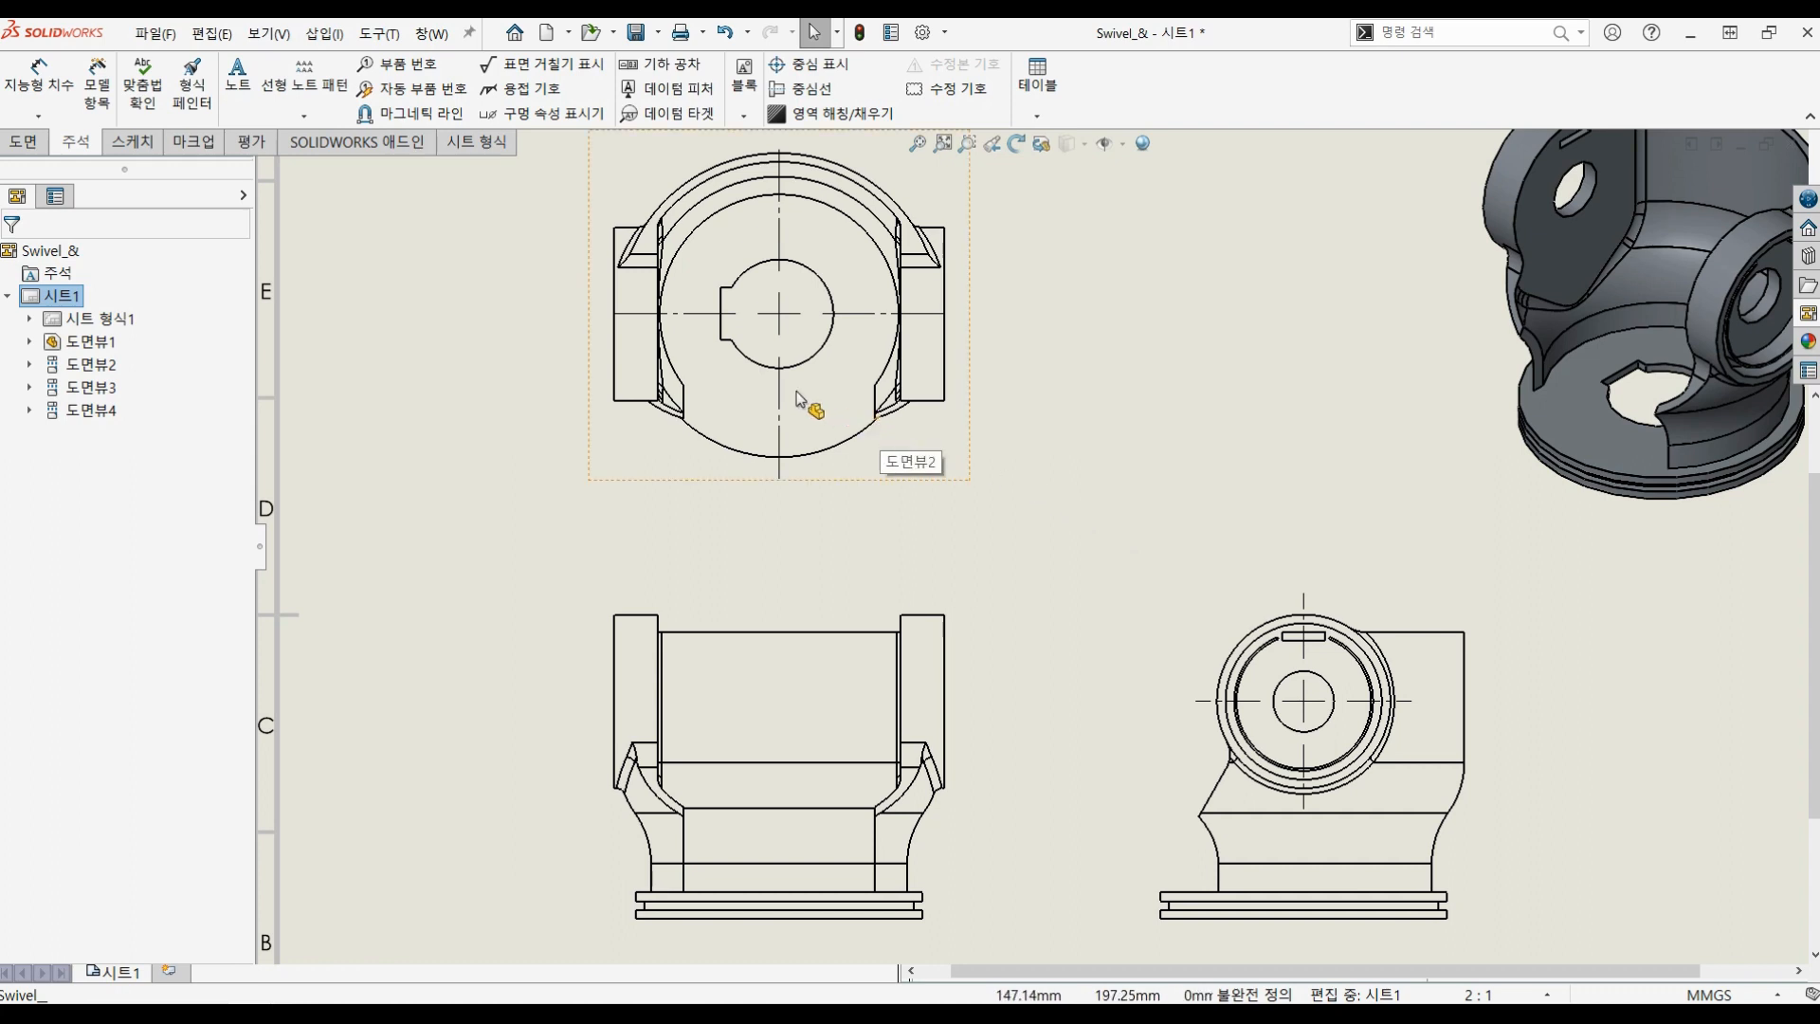
Step: Insert Model Items from the entire model (전체 모델) into all views, using dimensions marked for drawing and eliminating duplicates
click(99, 82)
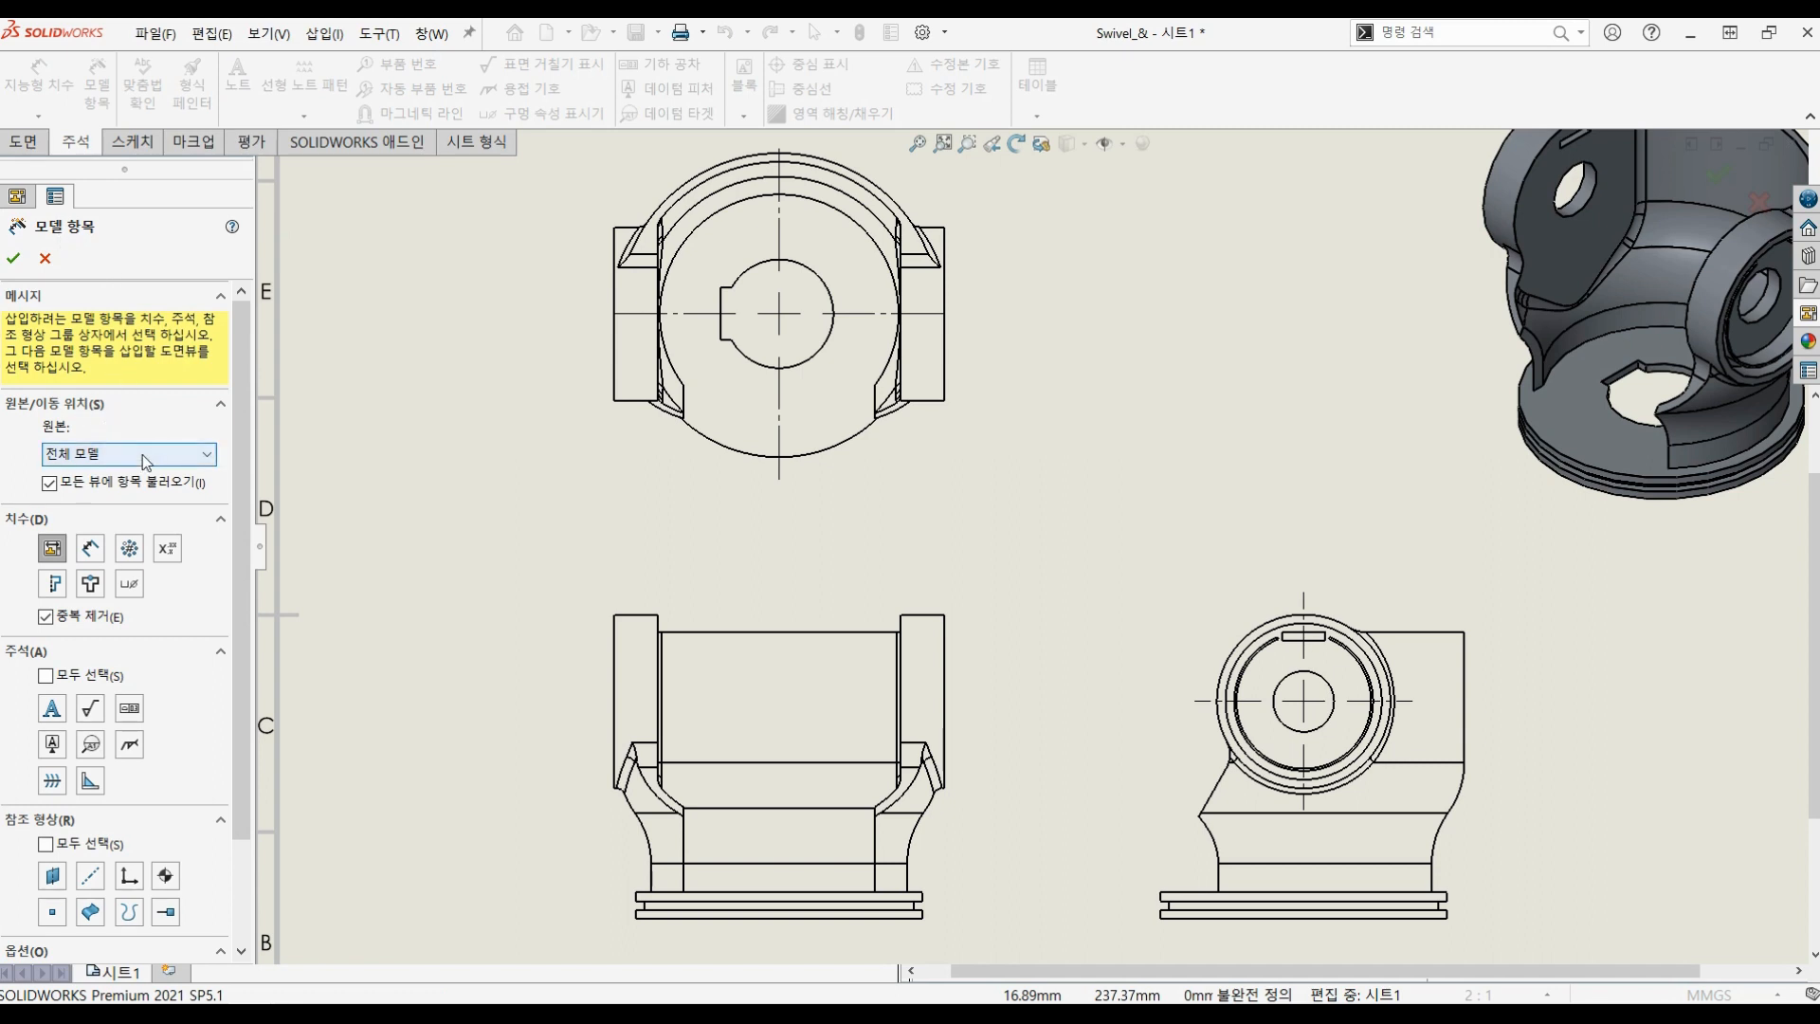
click(95, 454)
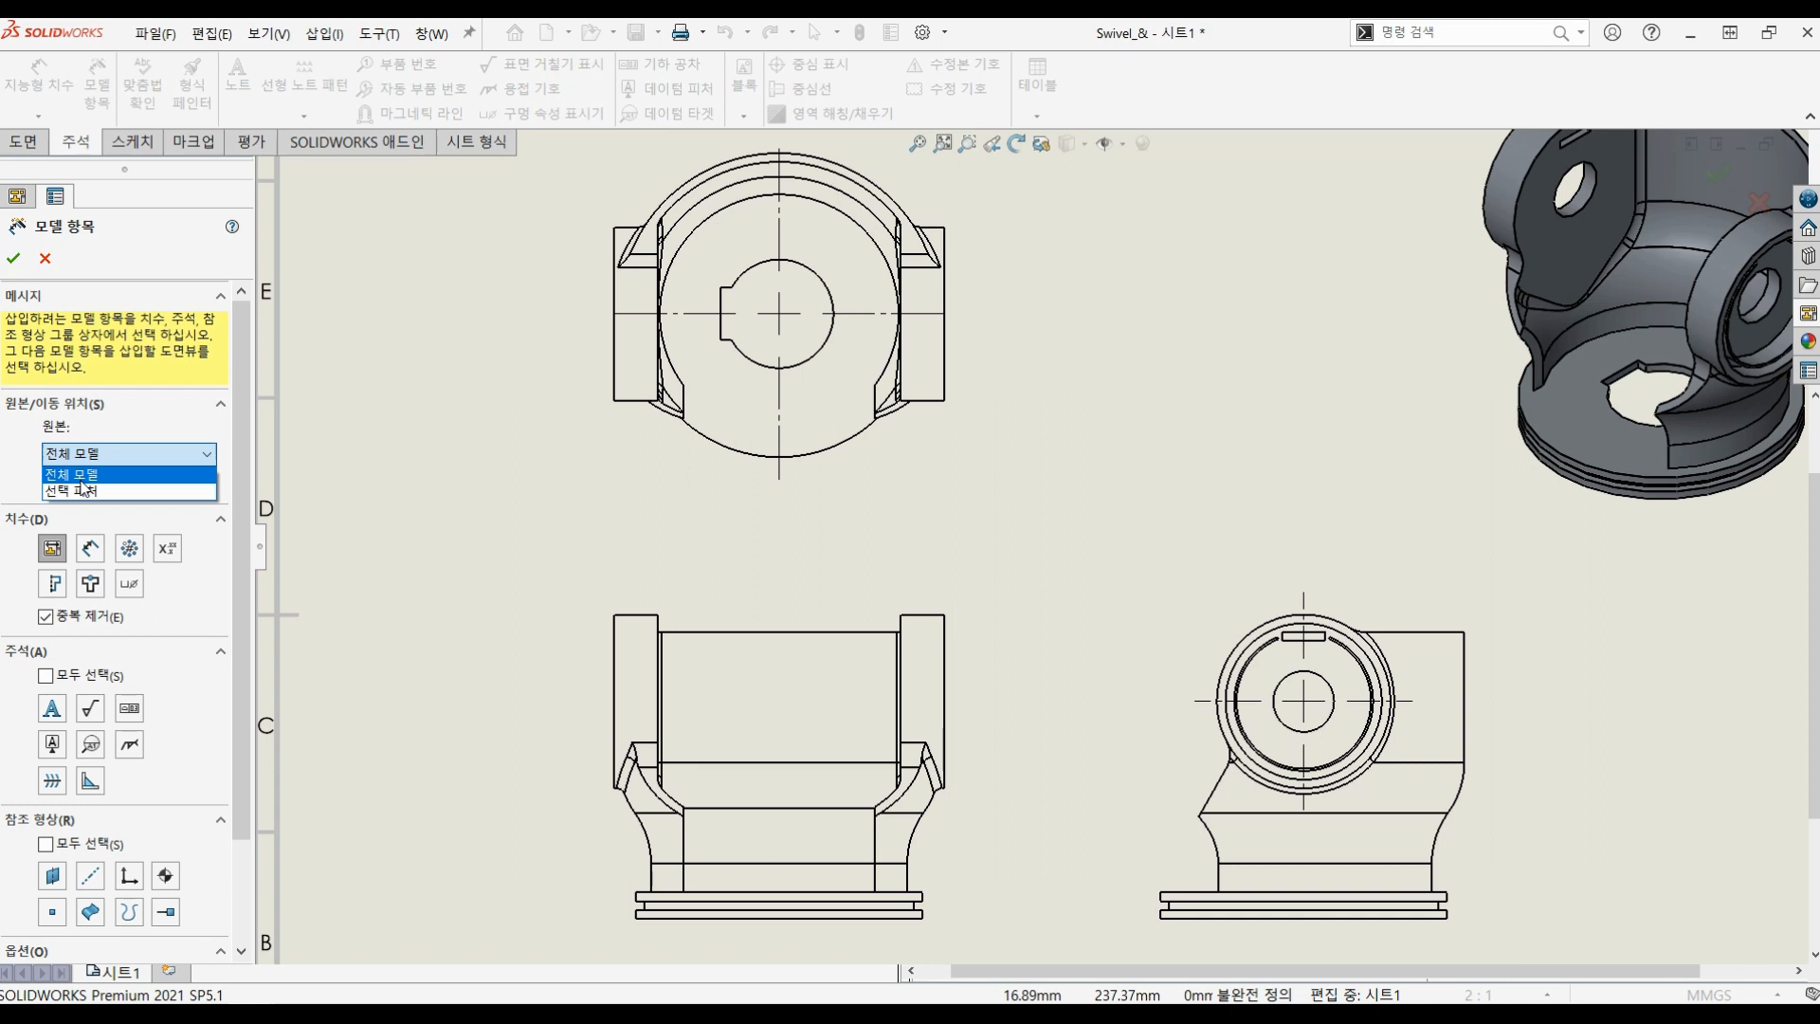
click(146, 414)
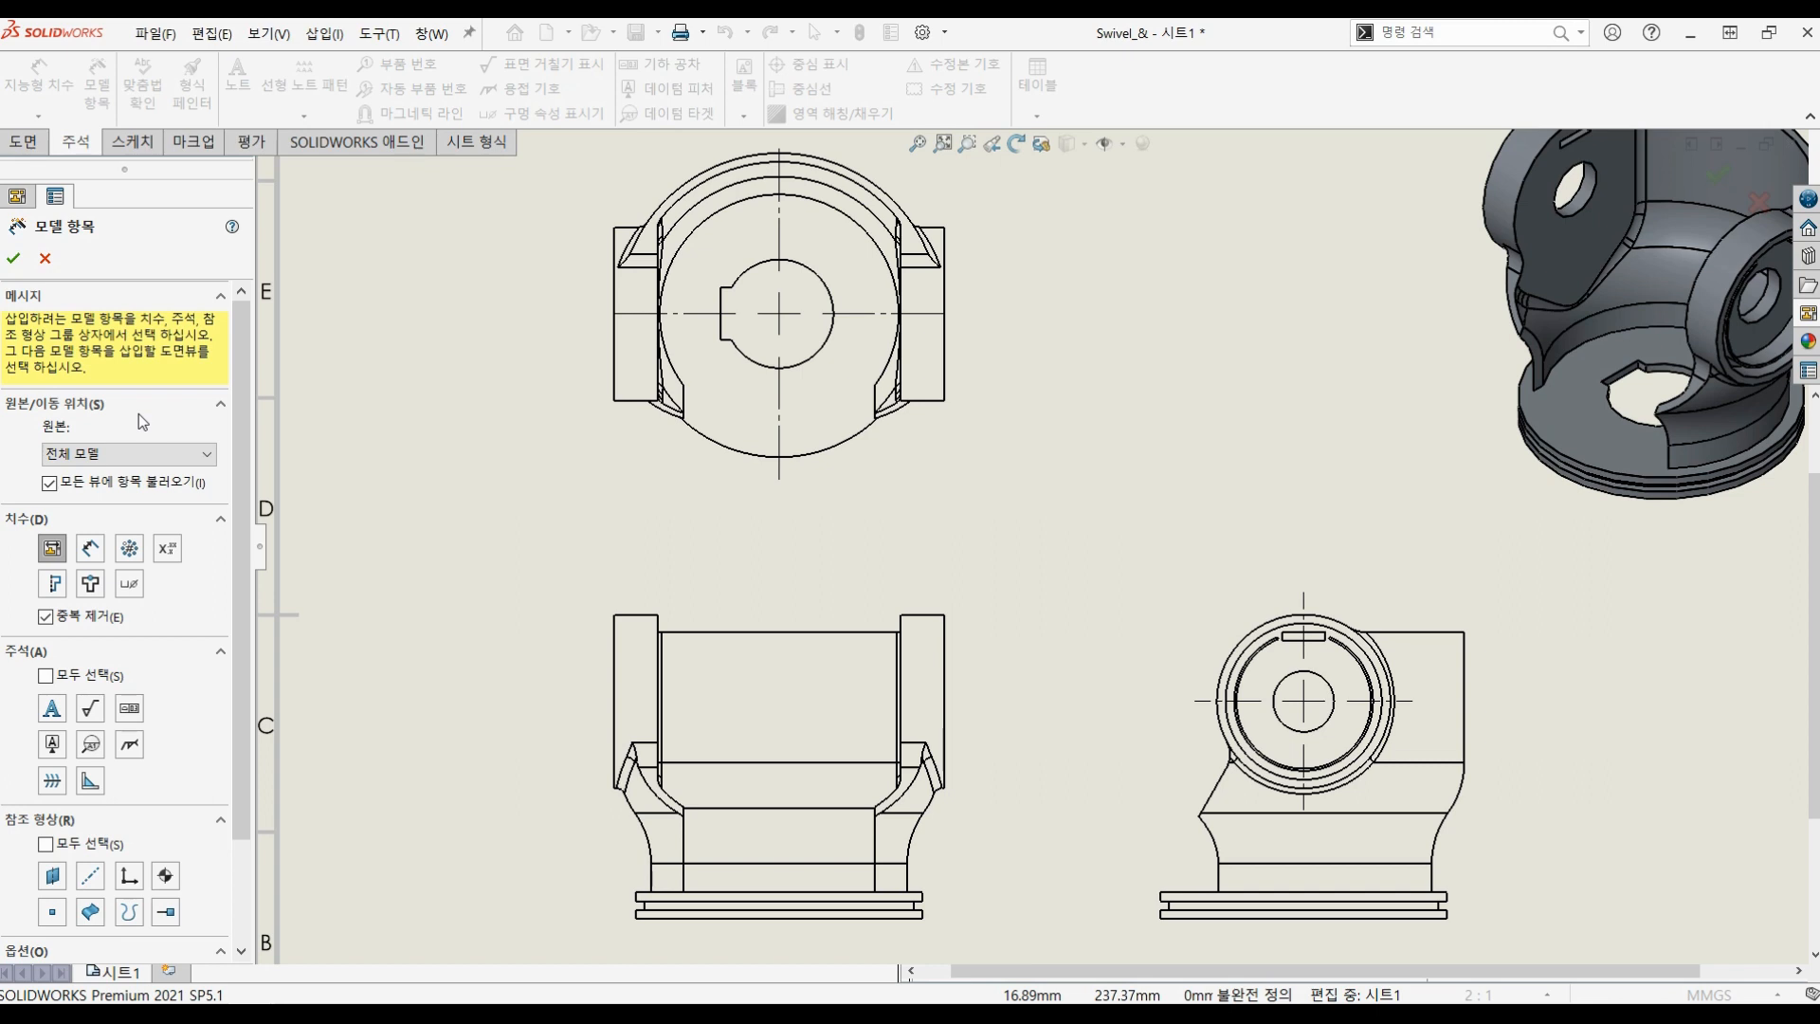
click(14, 259)
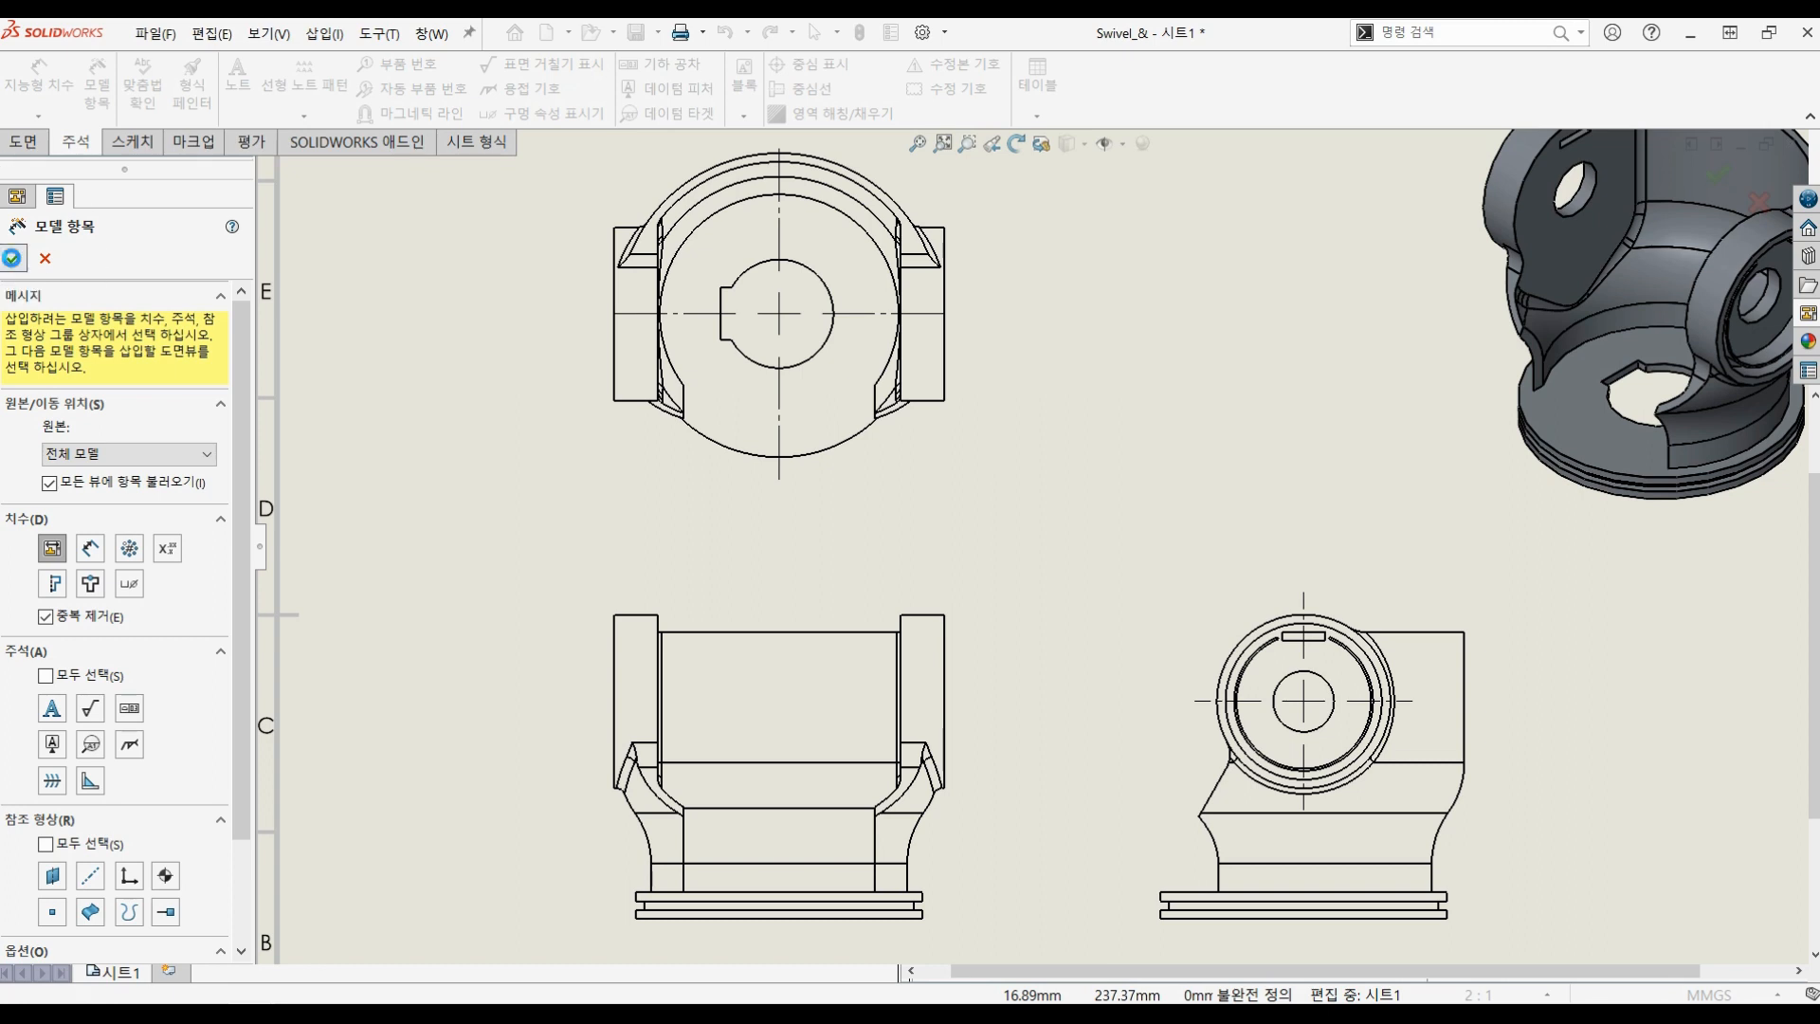
click(967, 493)
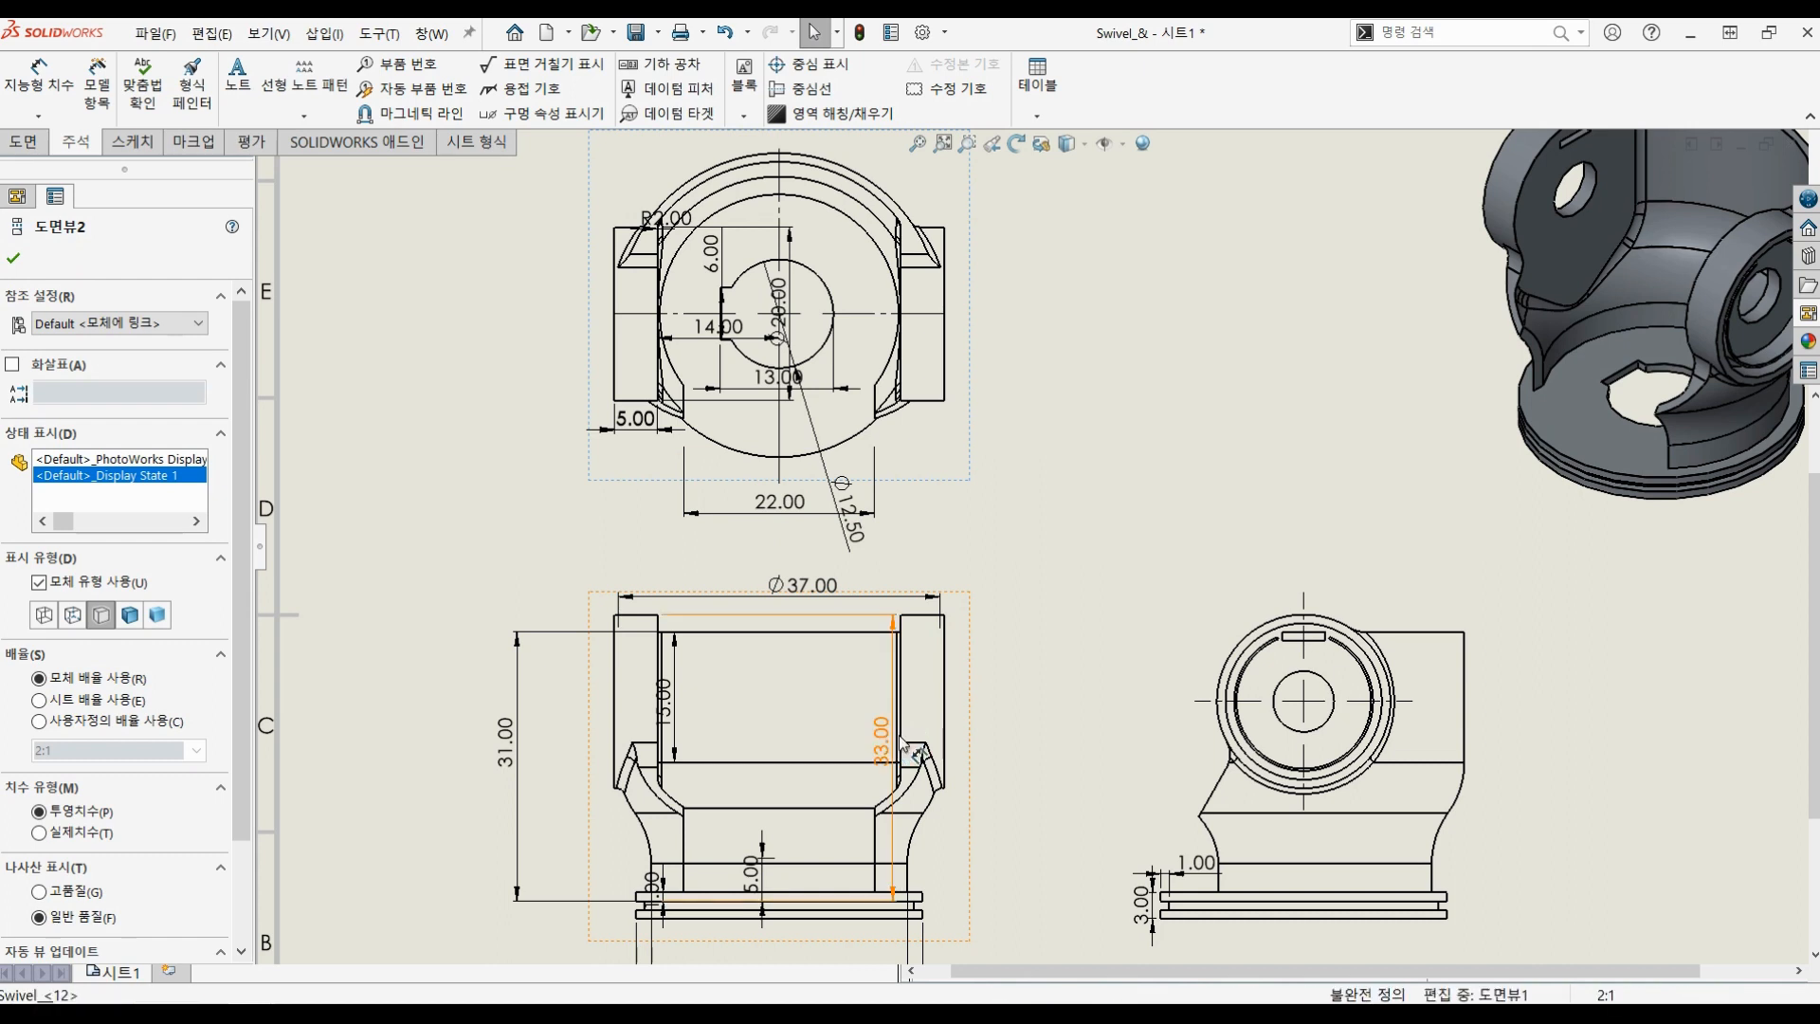
Step: In the base view, move the 33.00 height dimension outside the part's right side and the 15.00 dimension toward the middle
drag(886, 740, 1023, 737)
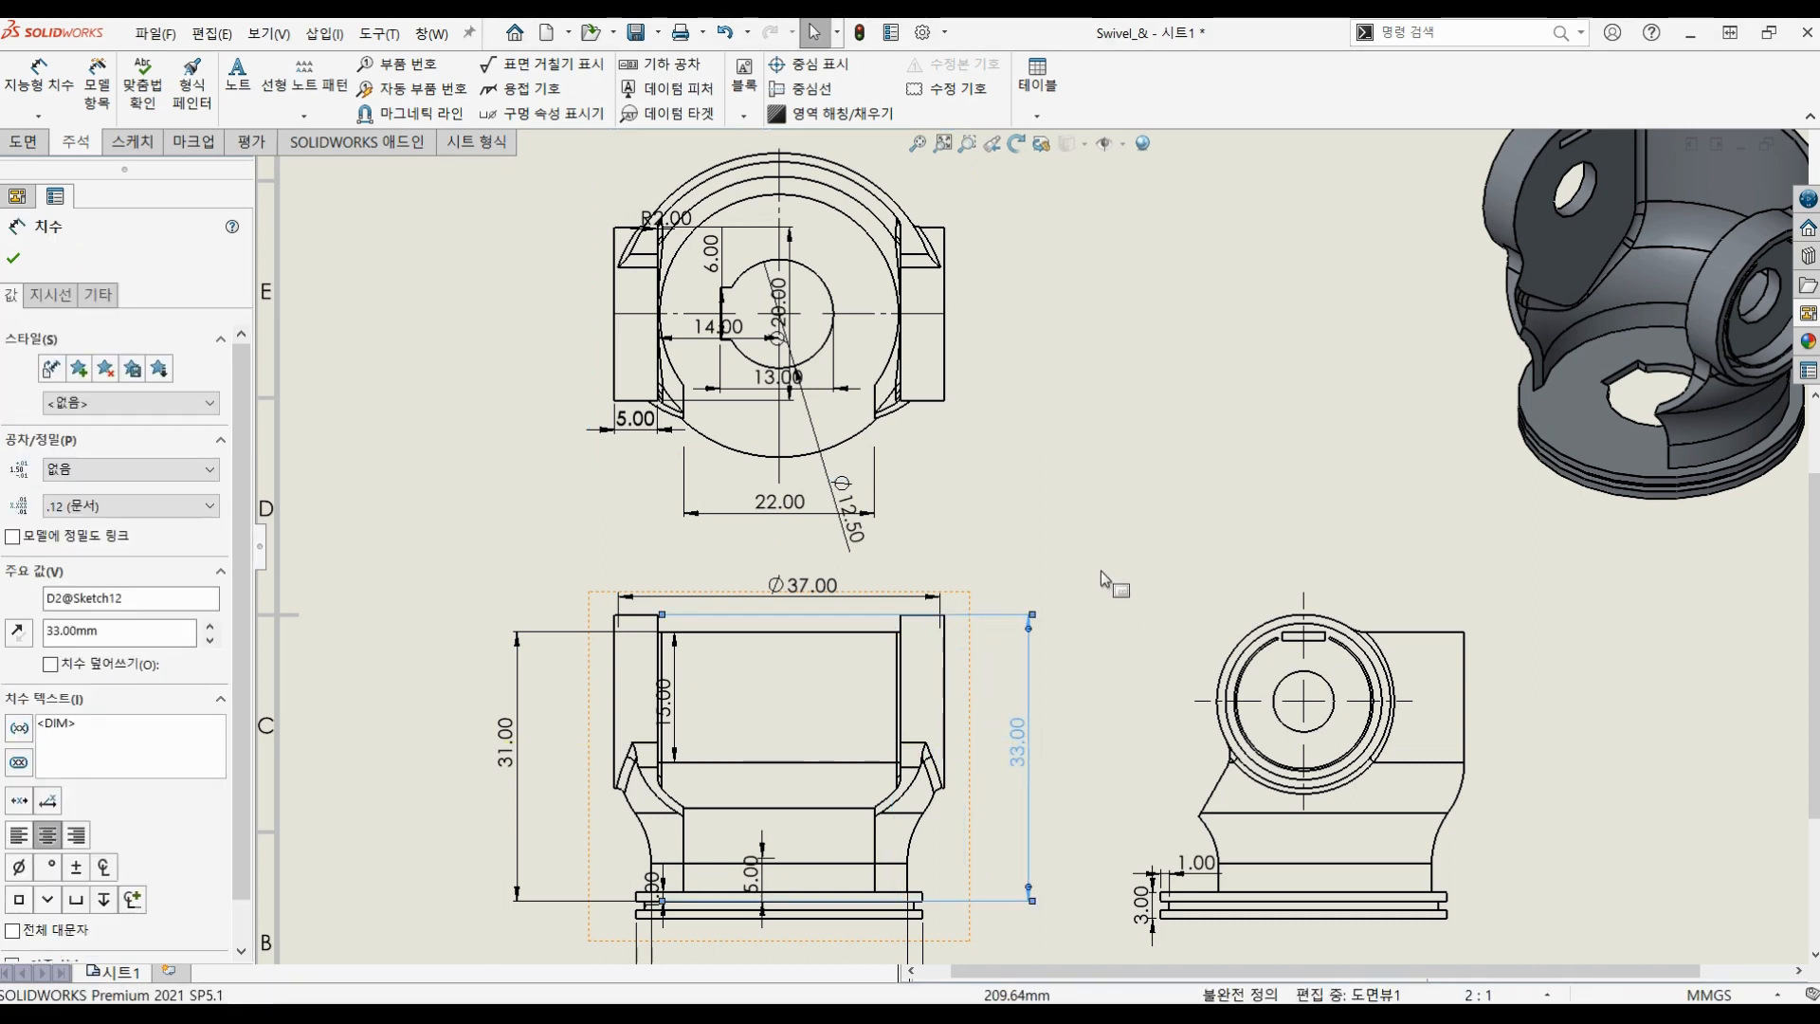
click(1102, 538)
drag(675, 720, 763, 720)
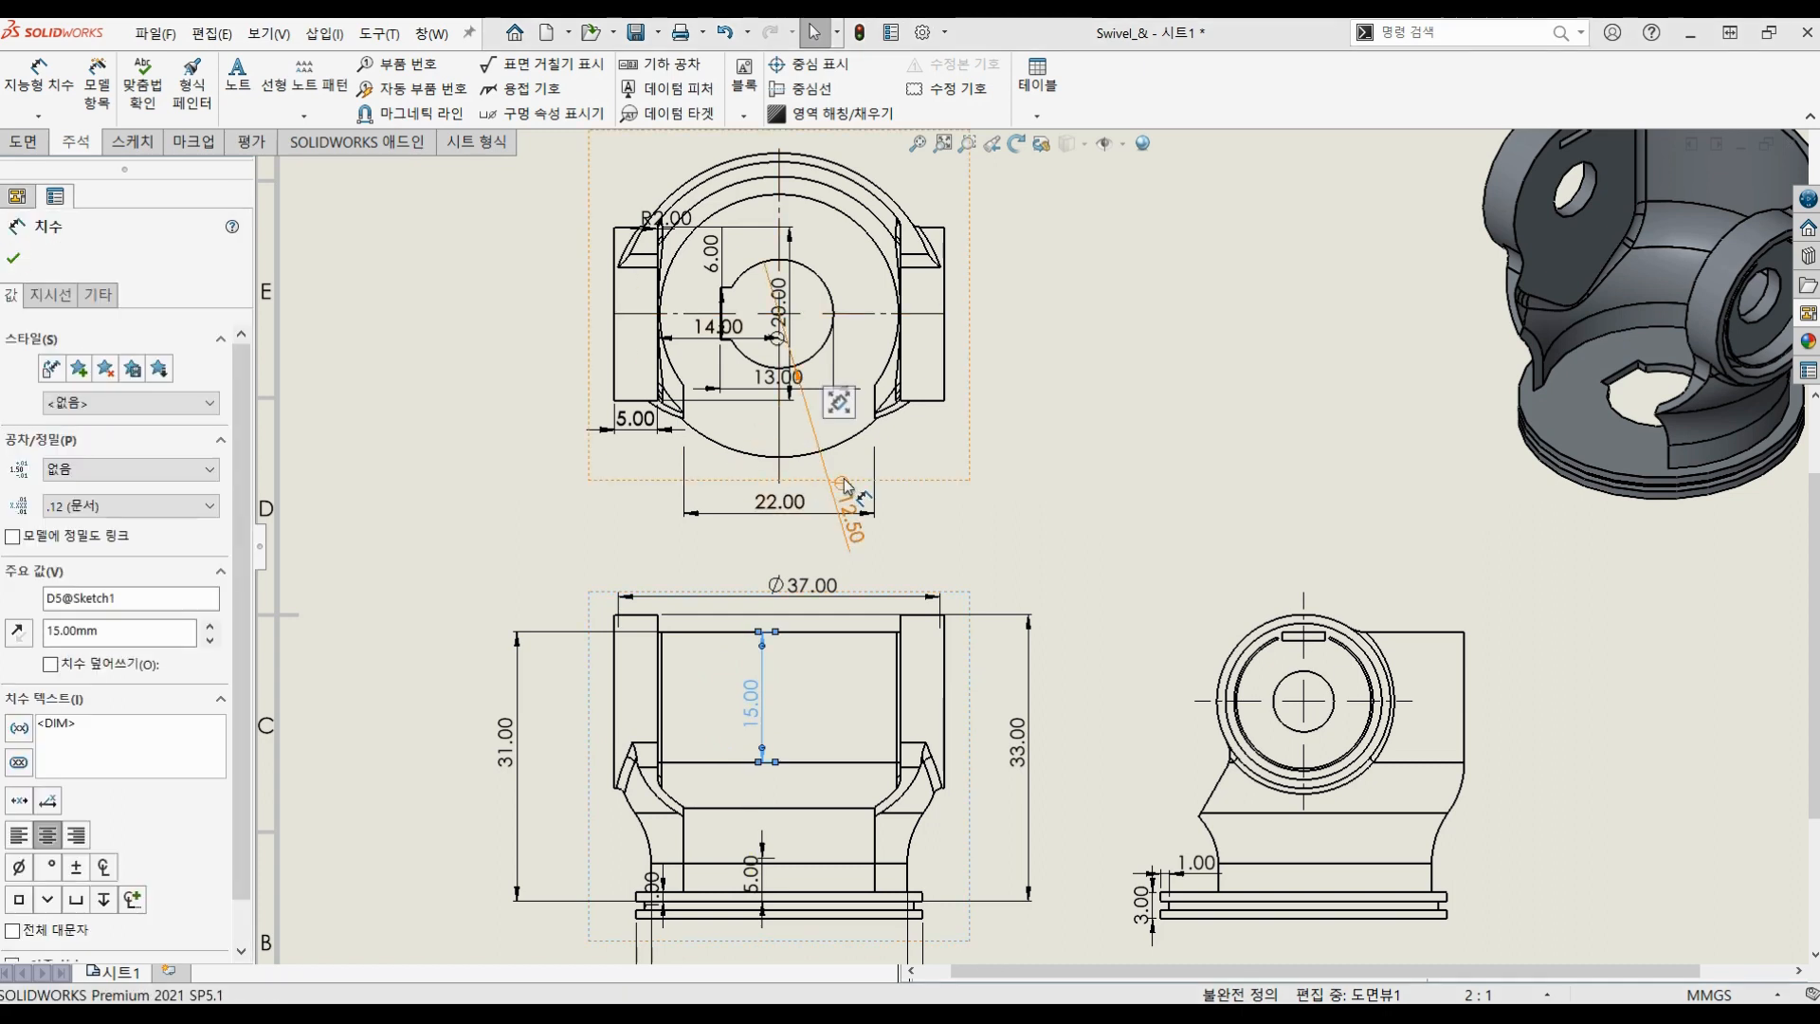
Step: In the upper view, move the Ø12.50, 6.00 and R2.00 dimensions outside the part and the 14.00 dimension below it
drag(848, 511, 997, 476)
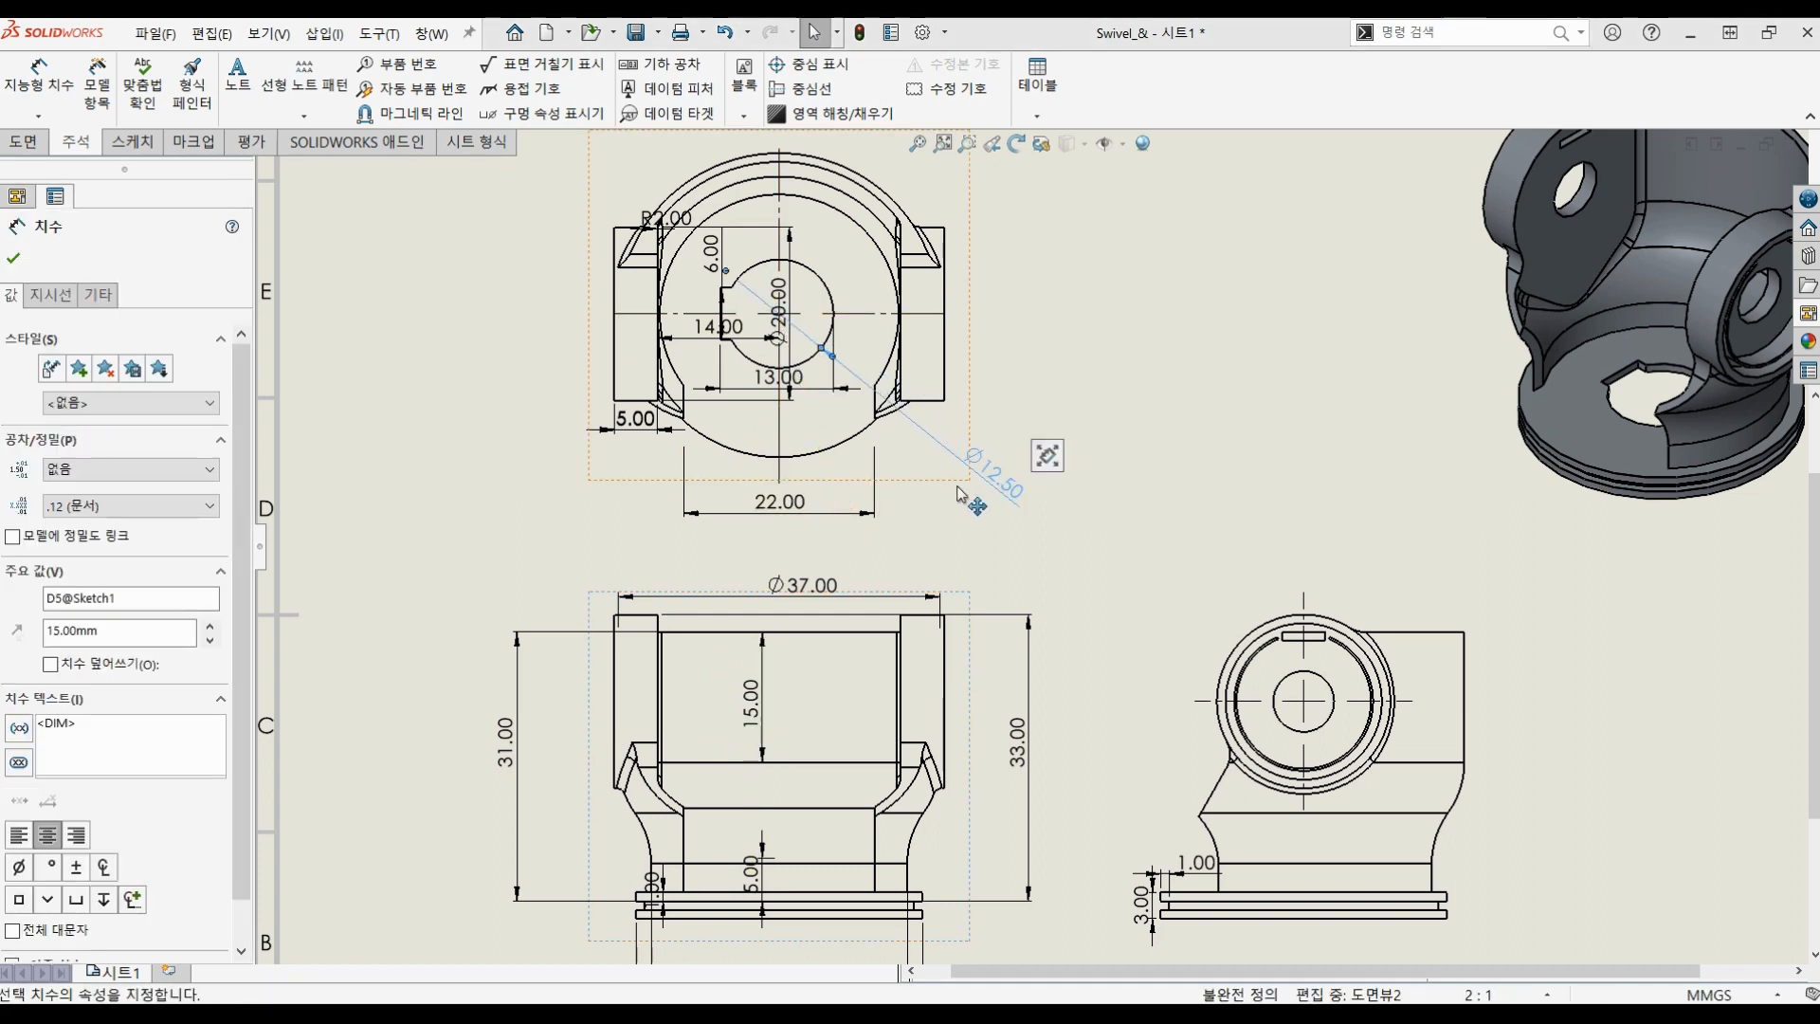
drag(713, 256, 561, 316)
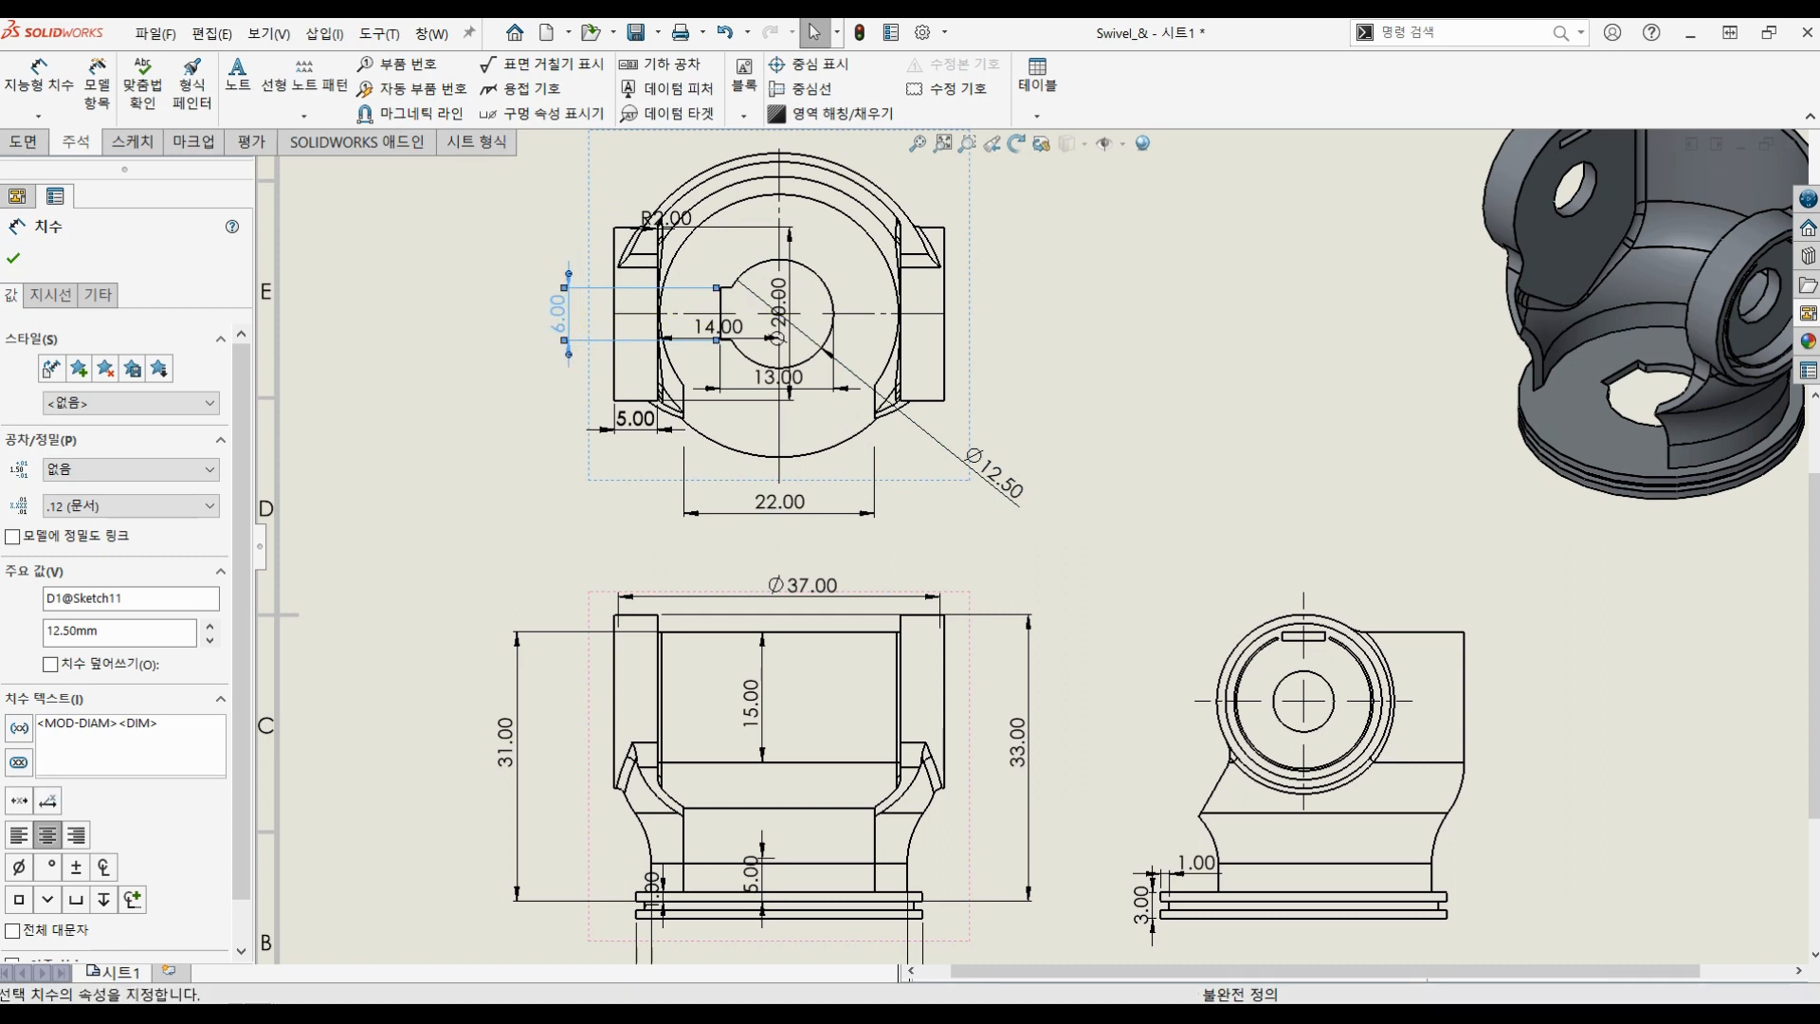
drag(667, 178, 626, 143)
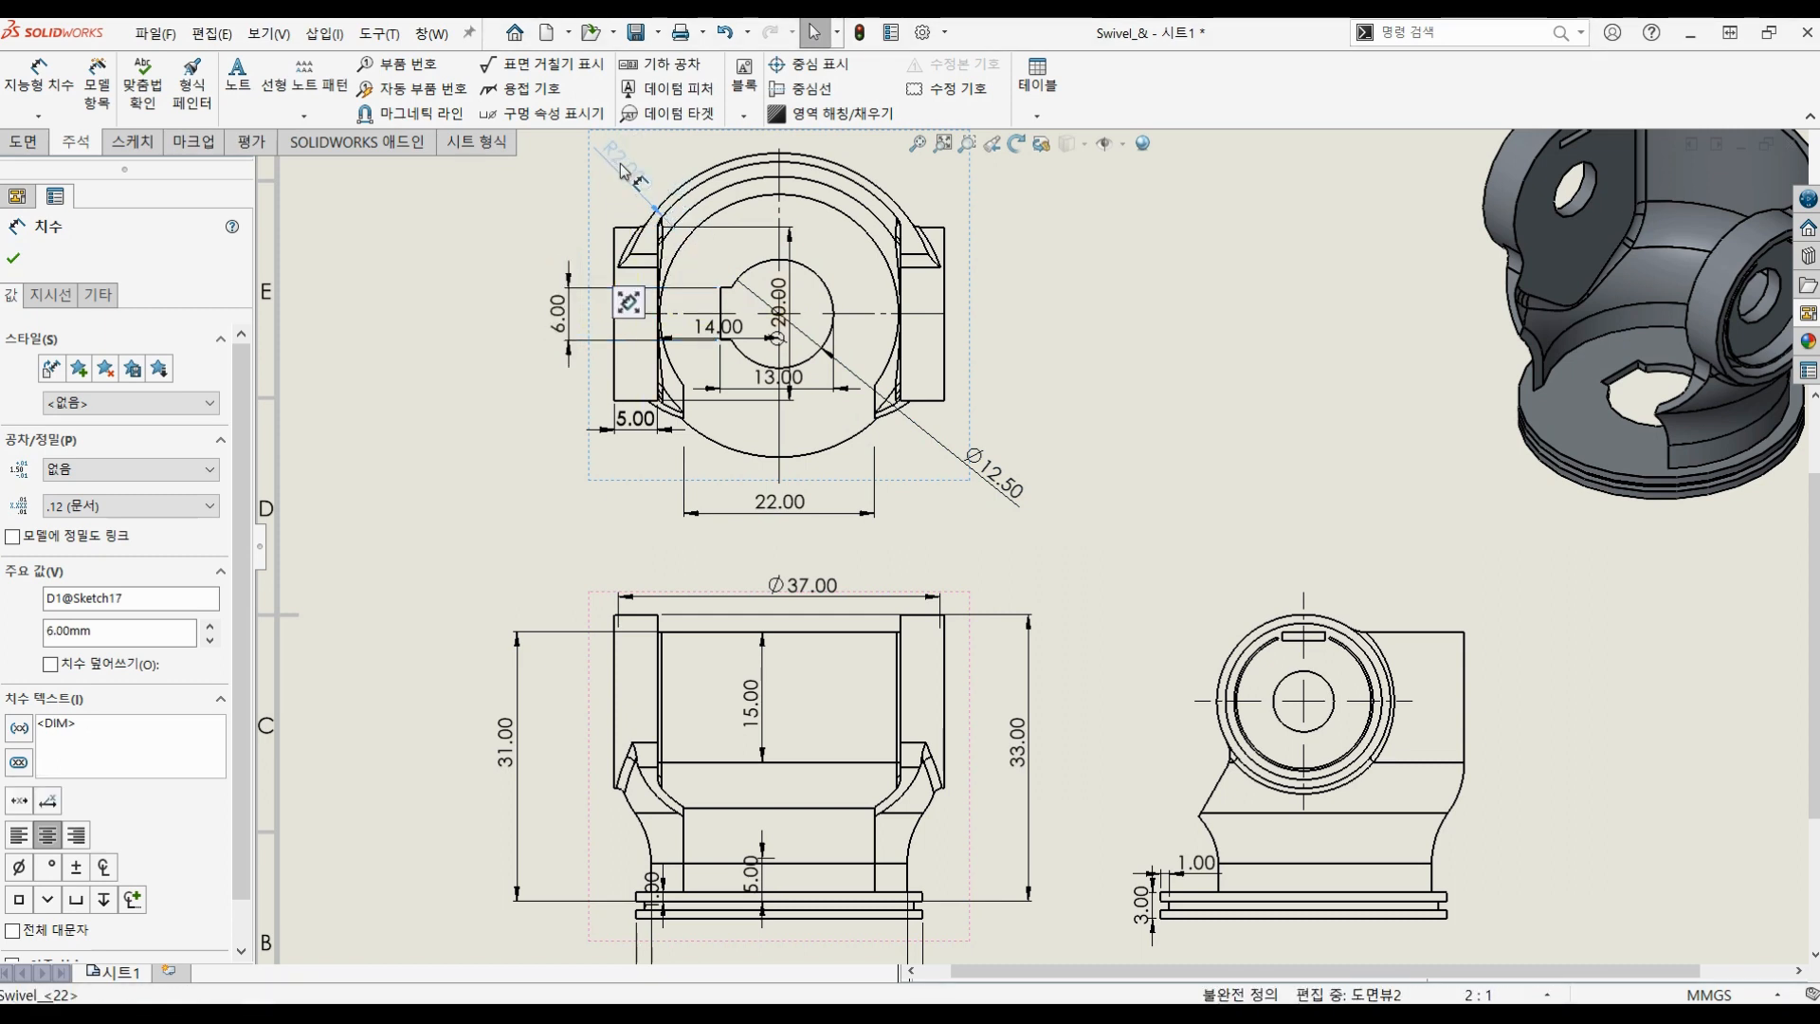
click(1041, 304)
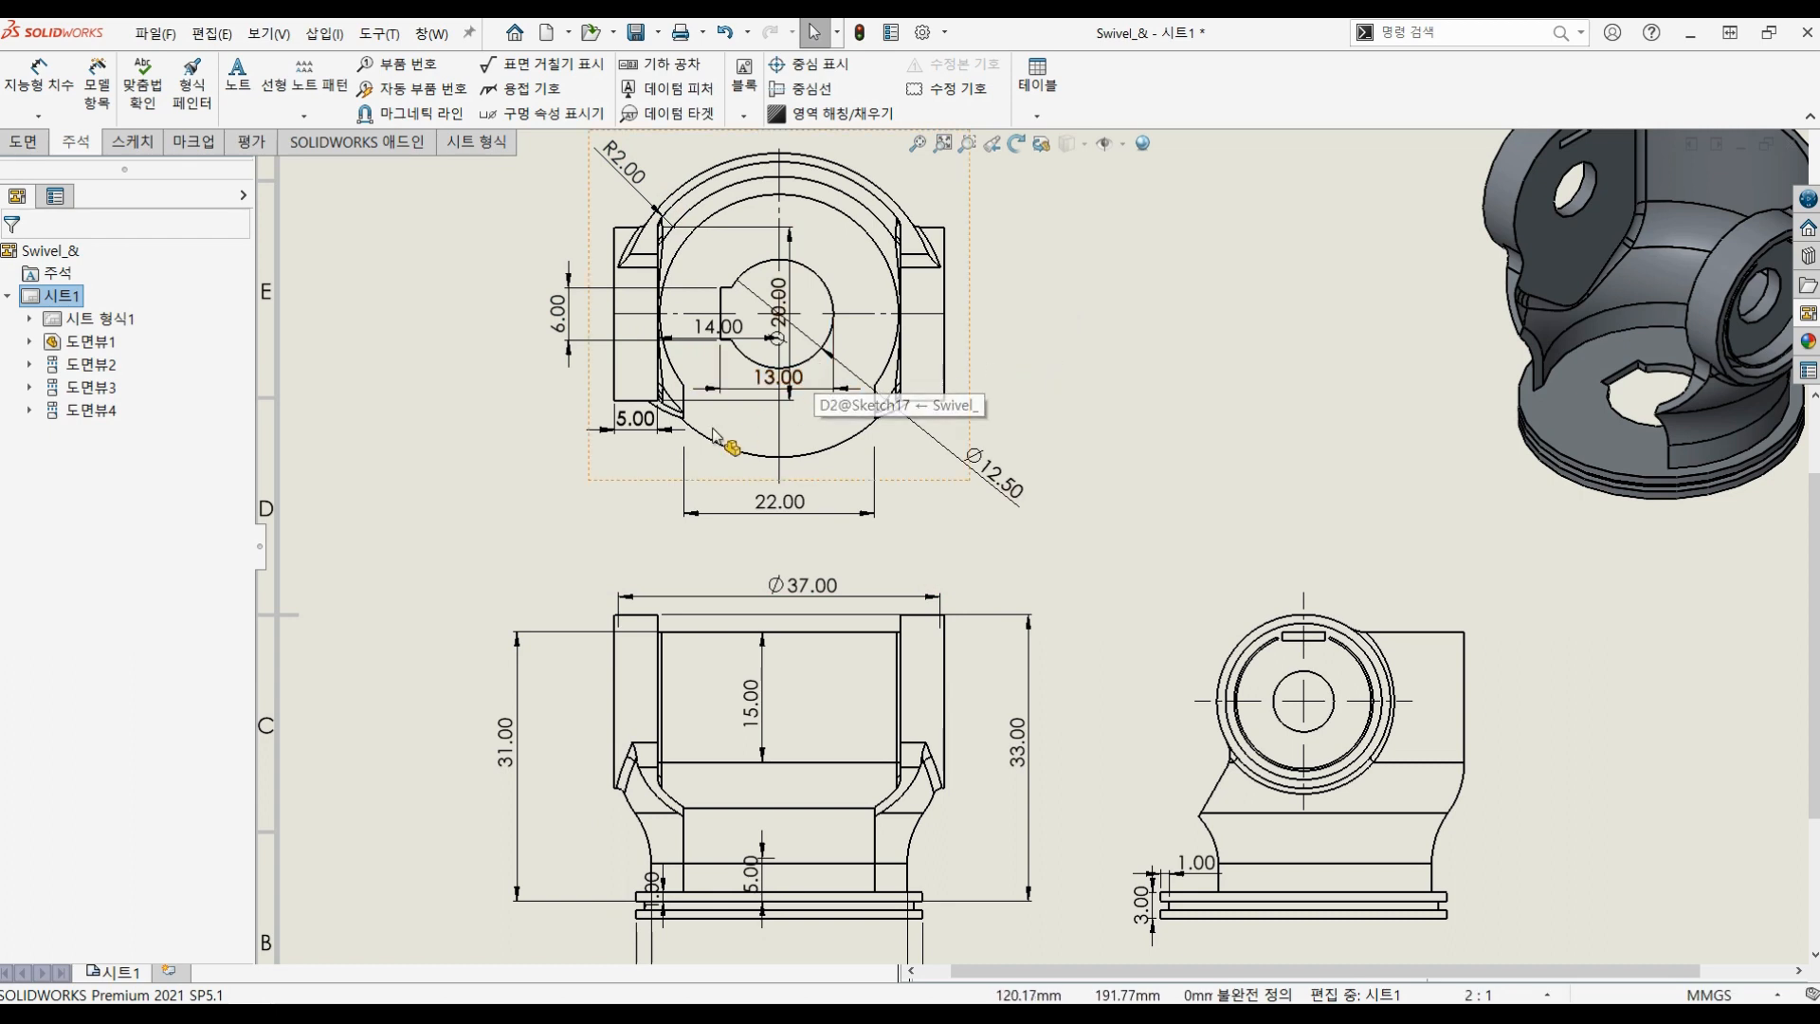
click(559, 324)
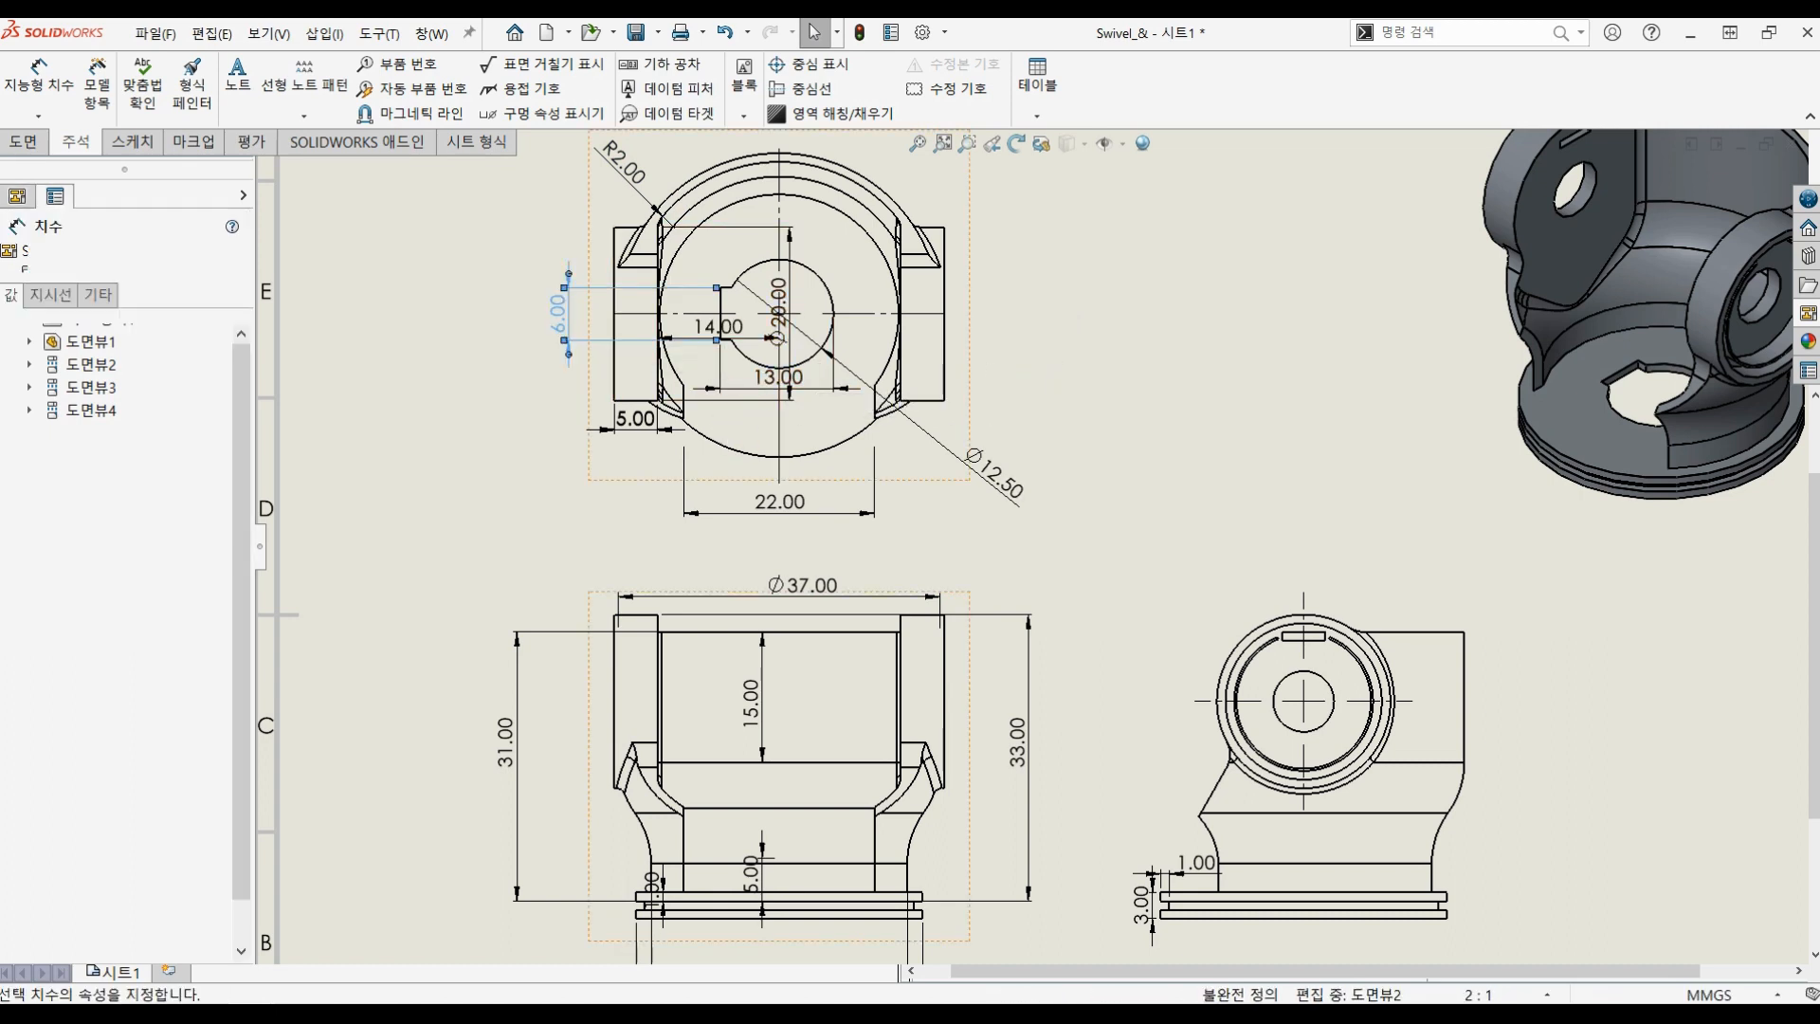
drag(727, 330, 671, 474)
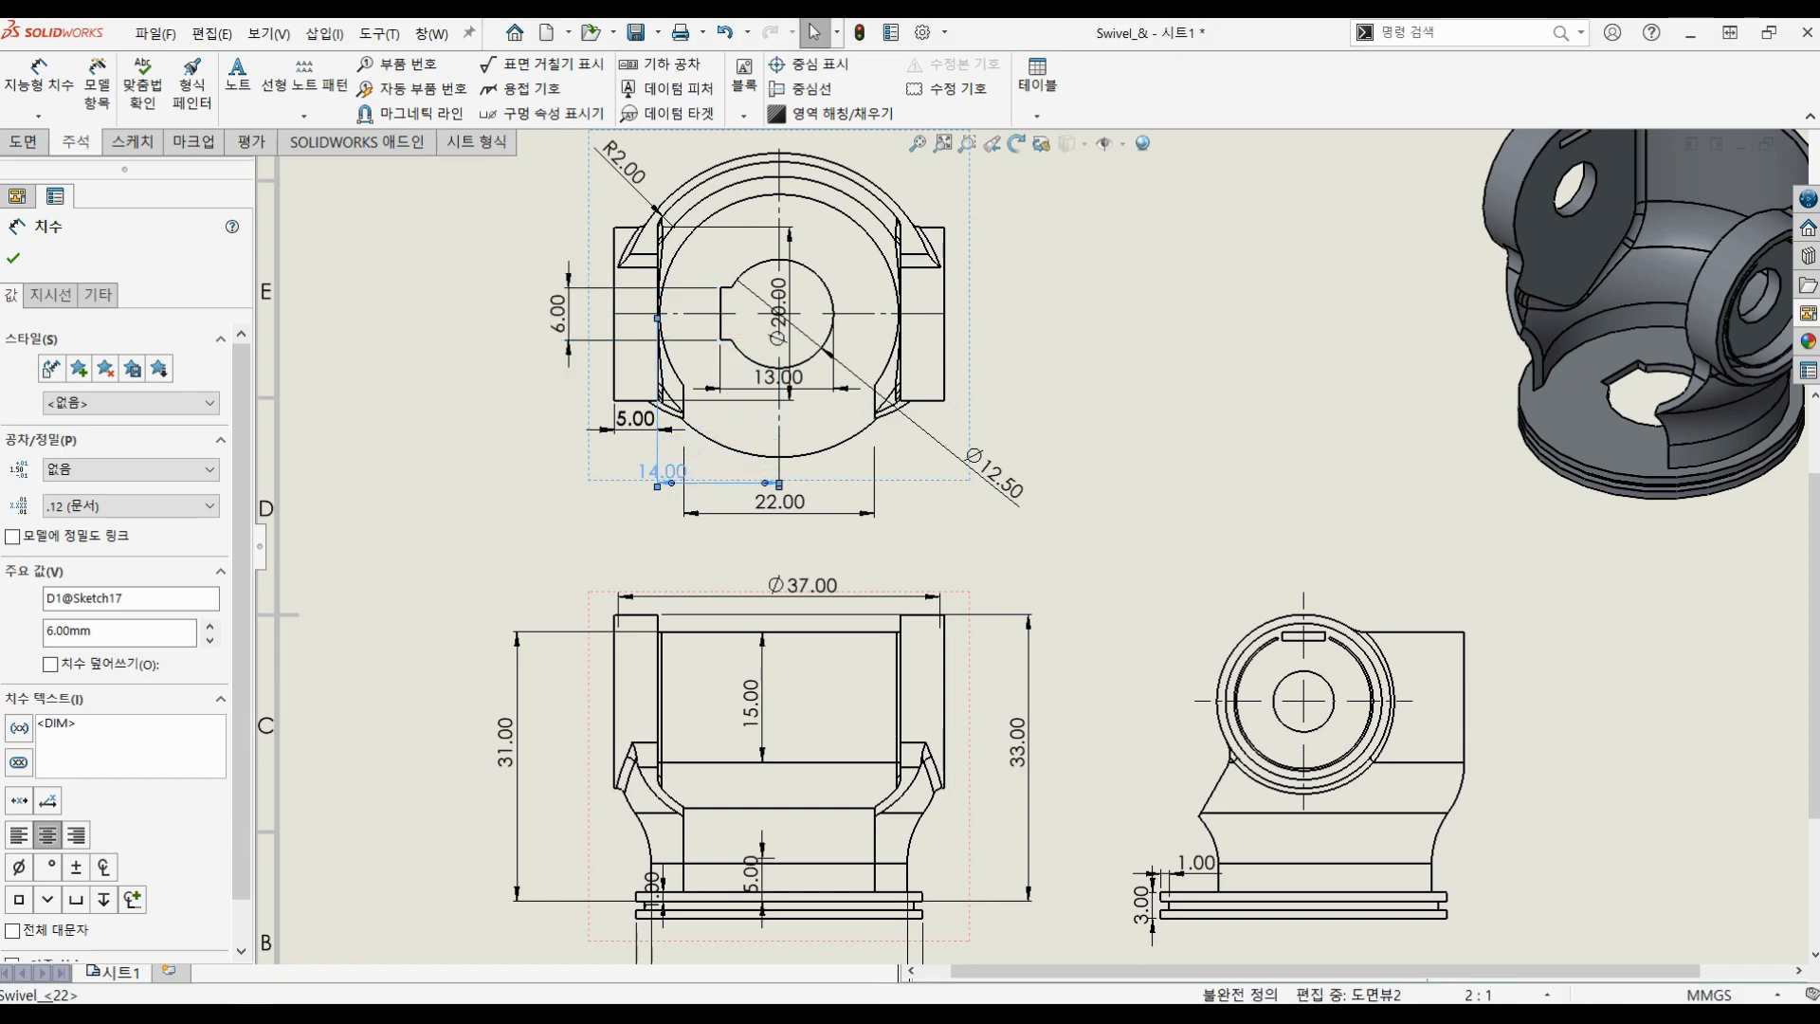
Step: Delete the 14.00 dimension below the upper view
key(Delete)
click(594, 542)
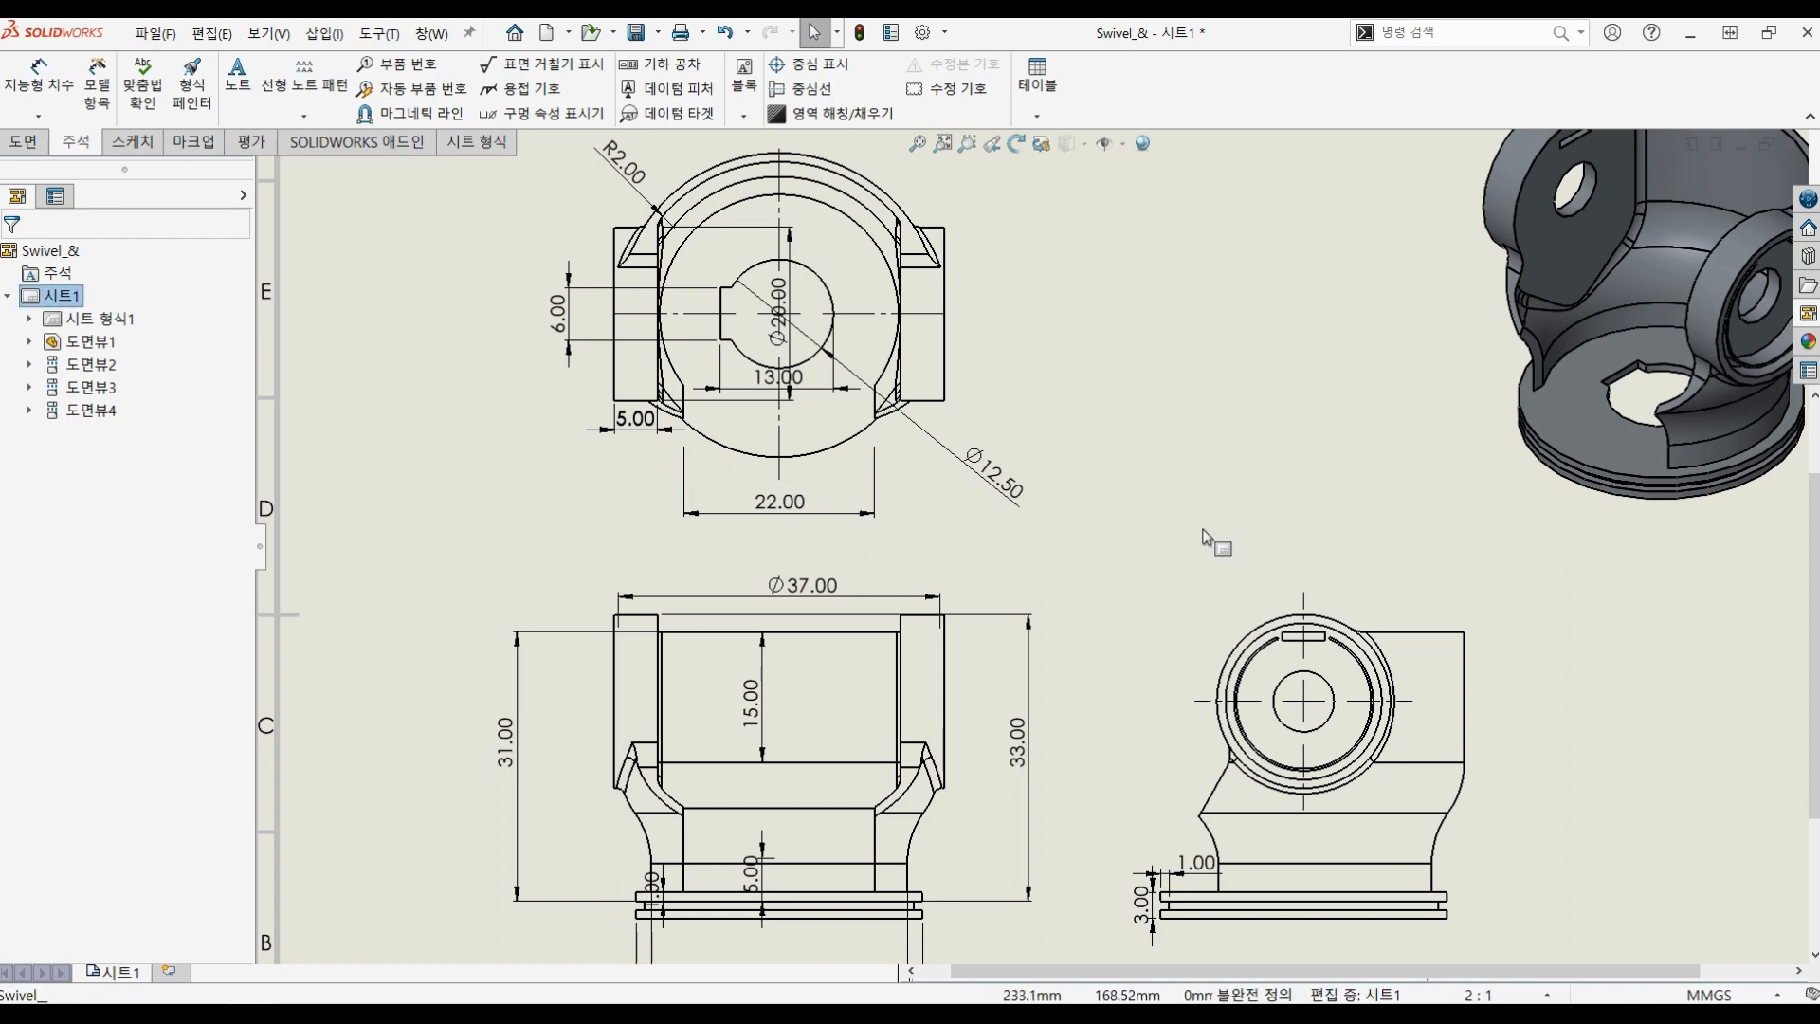
Step: Set the sheet scale to 1.5:1 in the sheet properties and apply the change
scroll(1204, 538, up, 3)
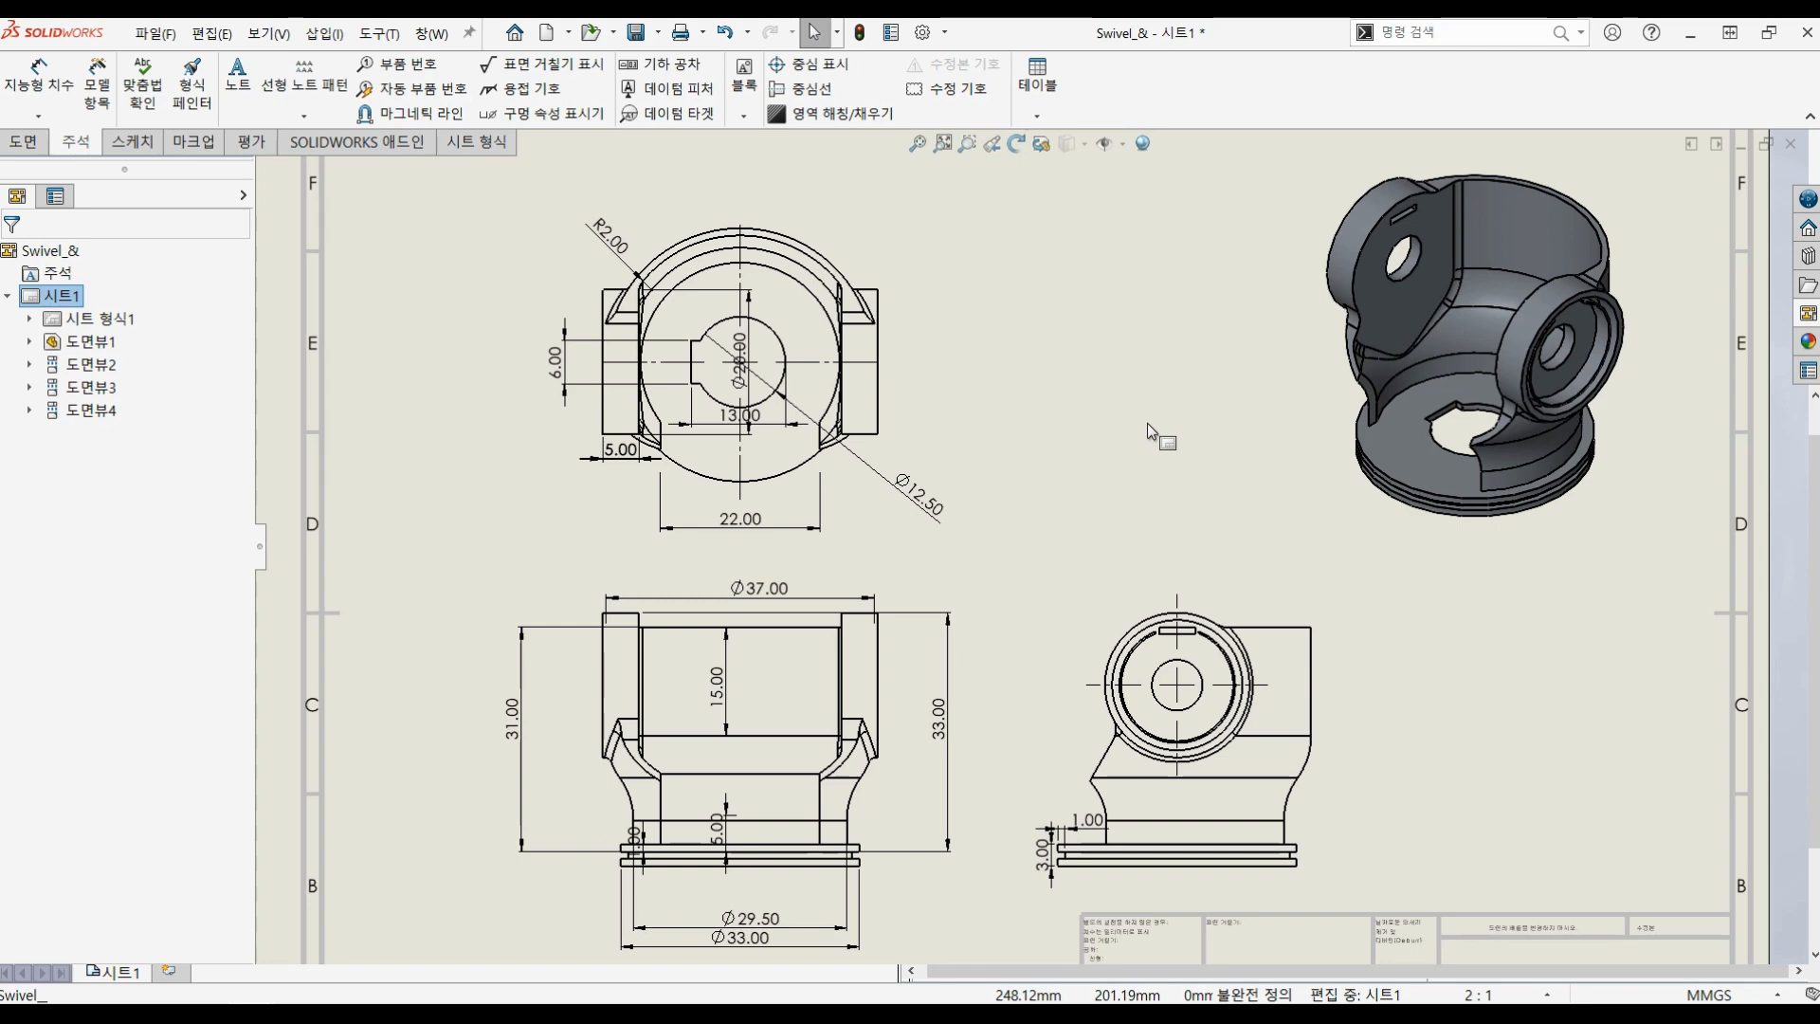
scroll(1147, 423, up, 2)
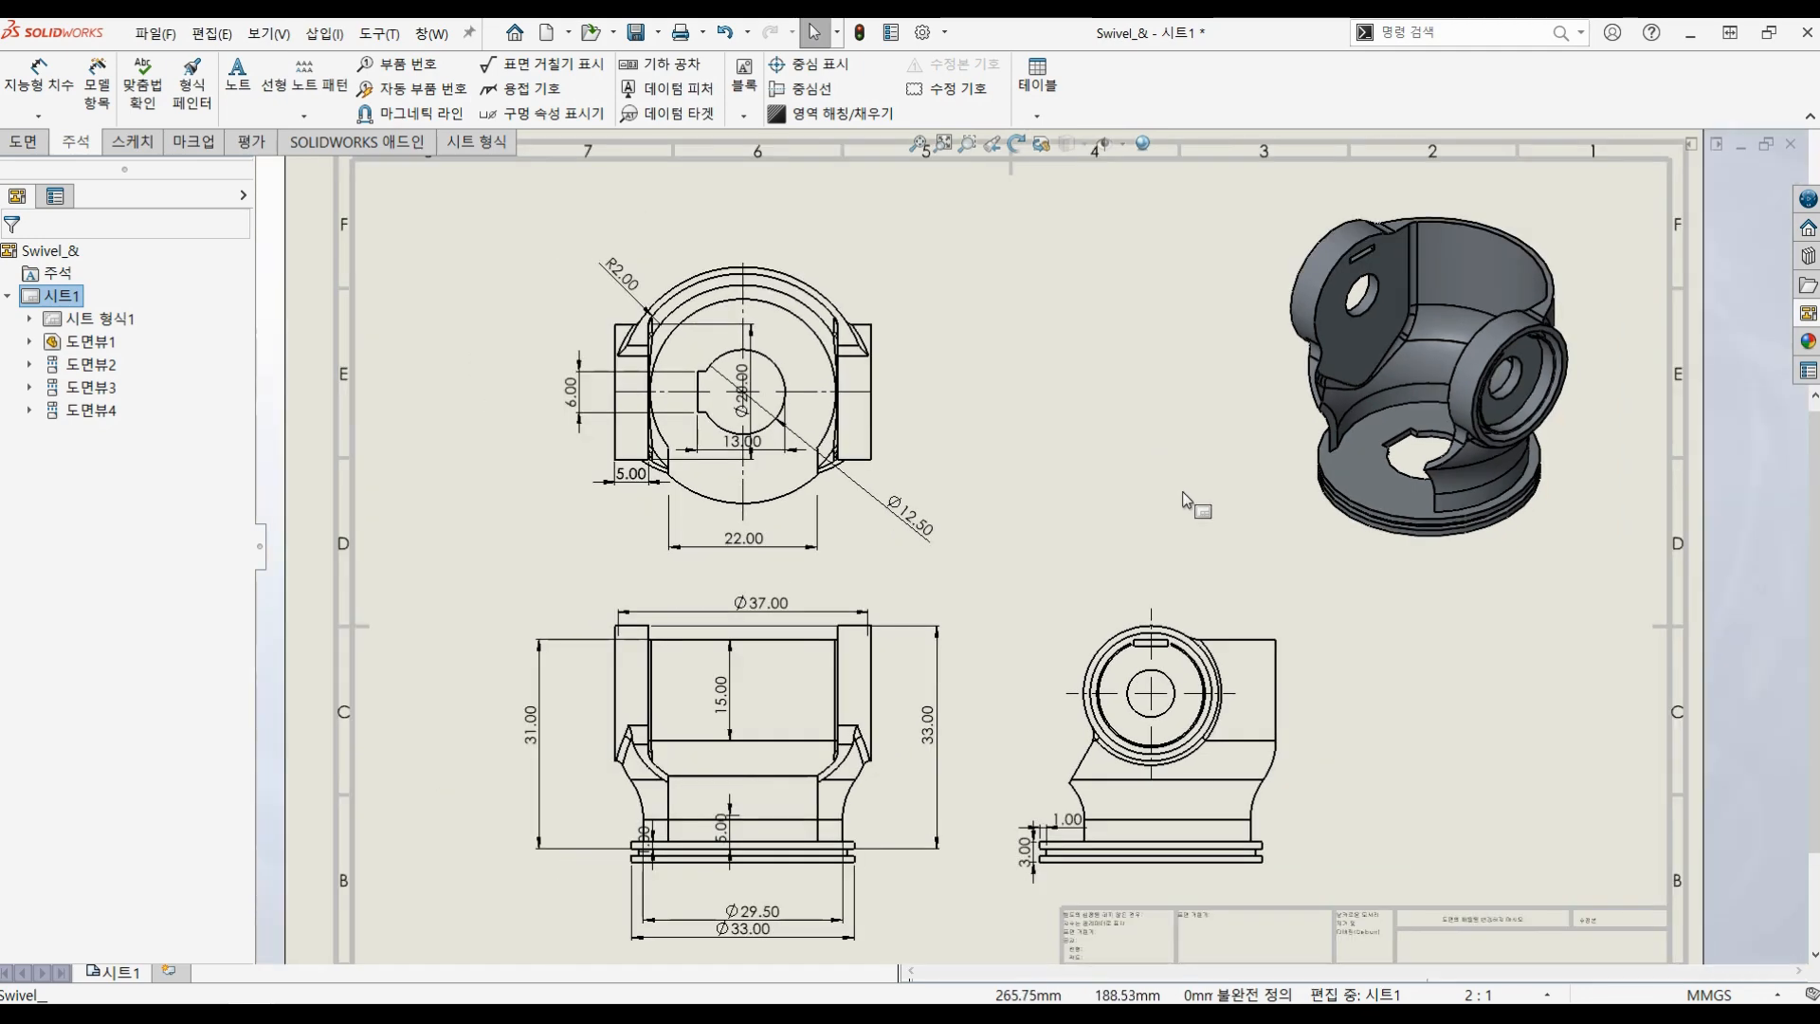
scroll(1185, 498, up, 3)
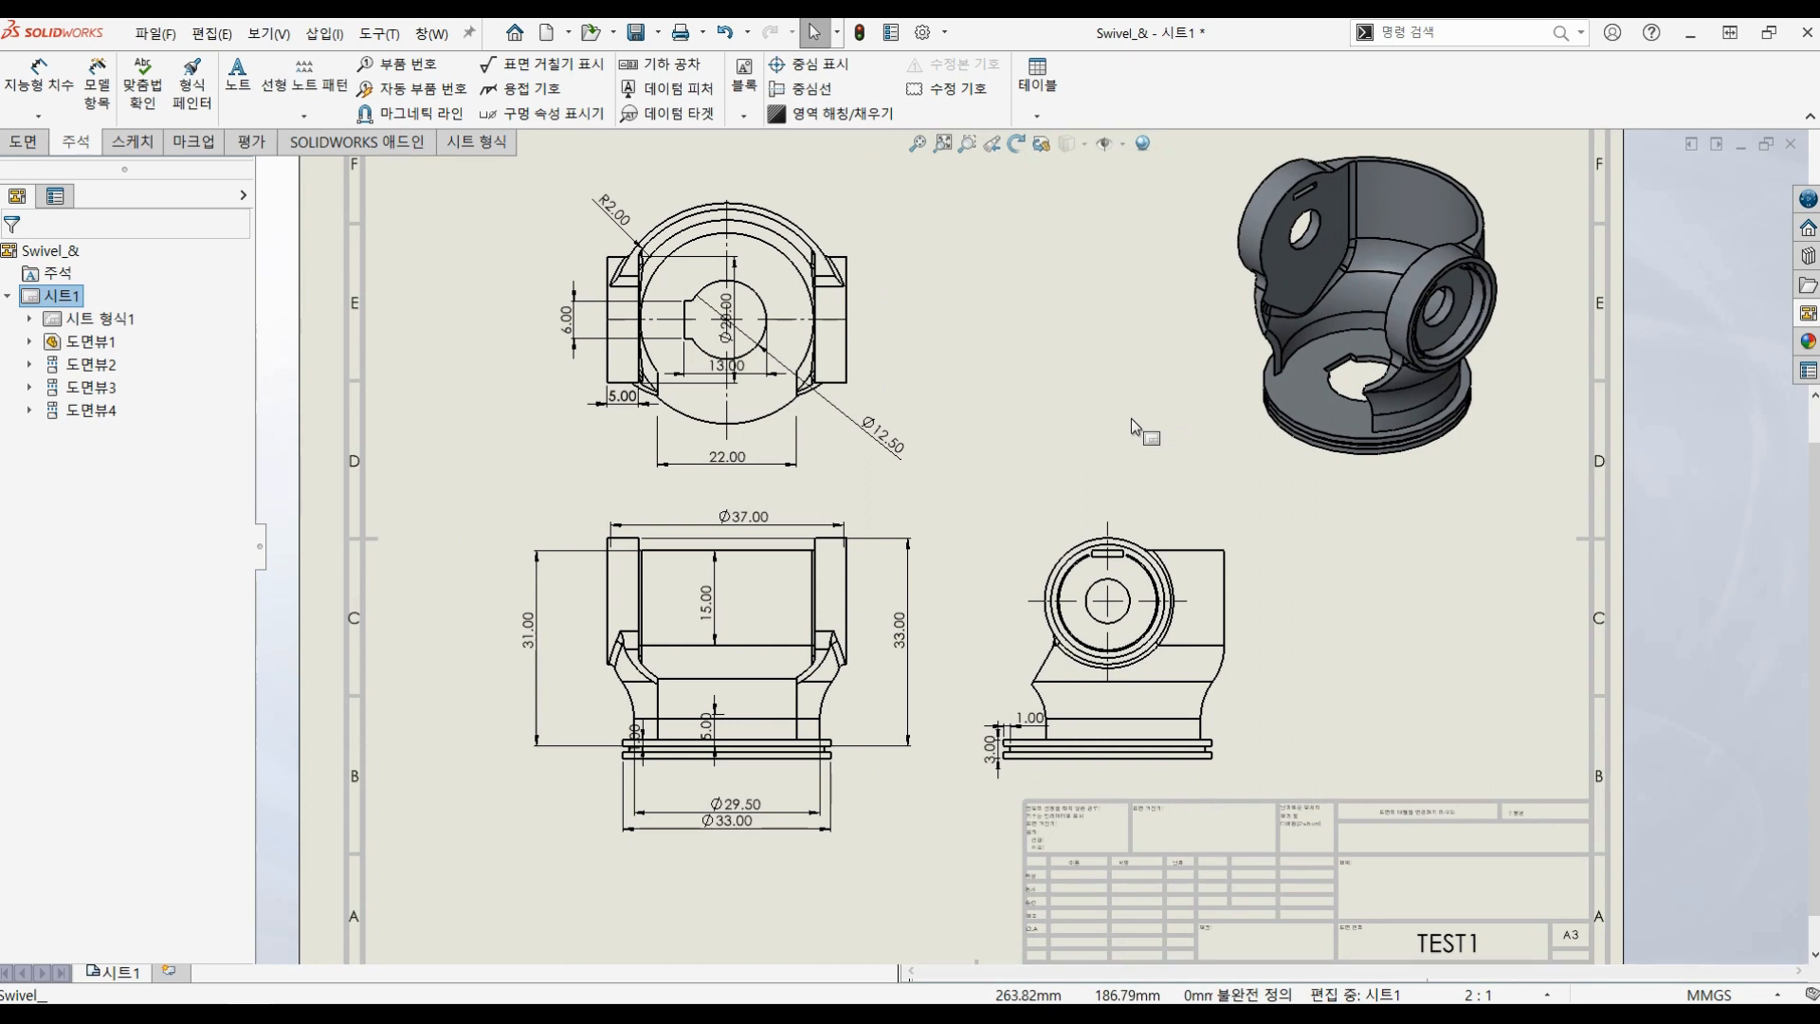
right_click(1060, 366)
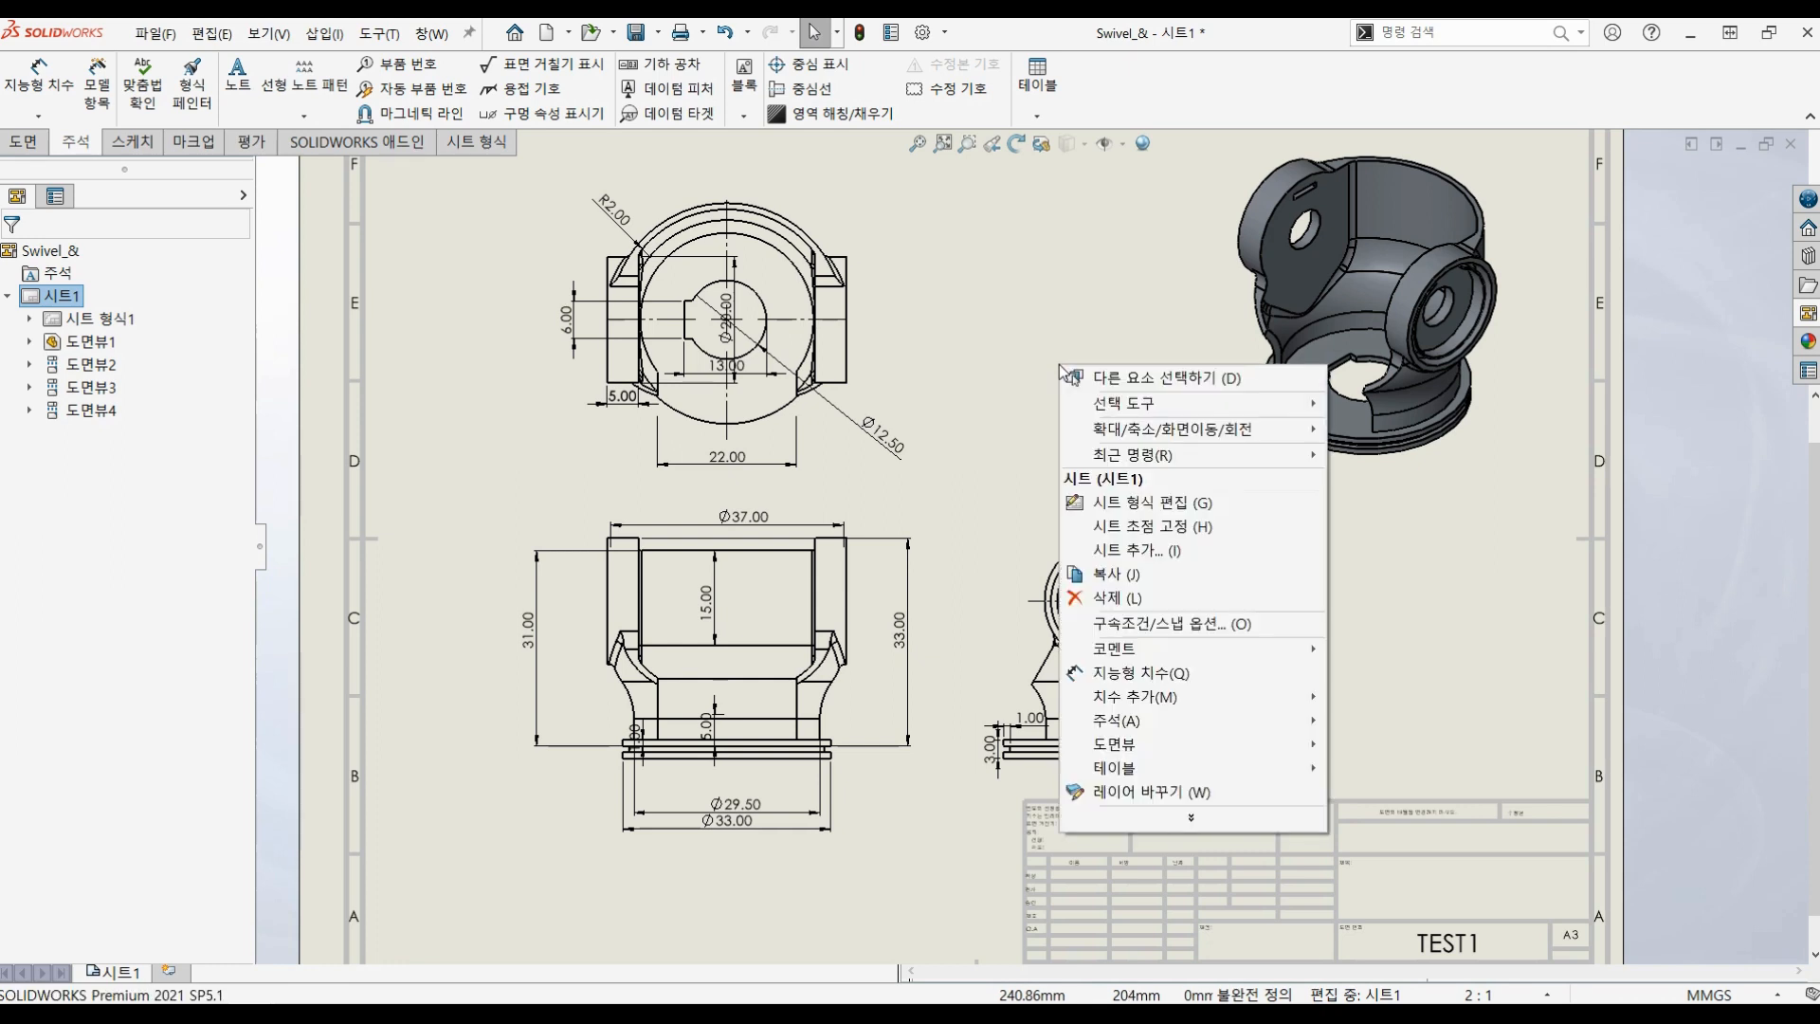
click(1187, 819)
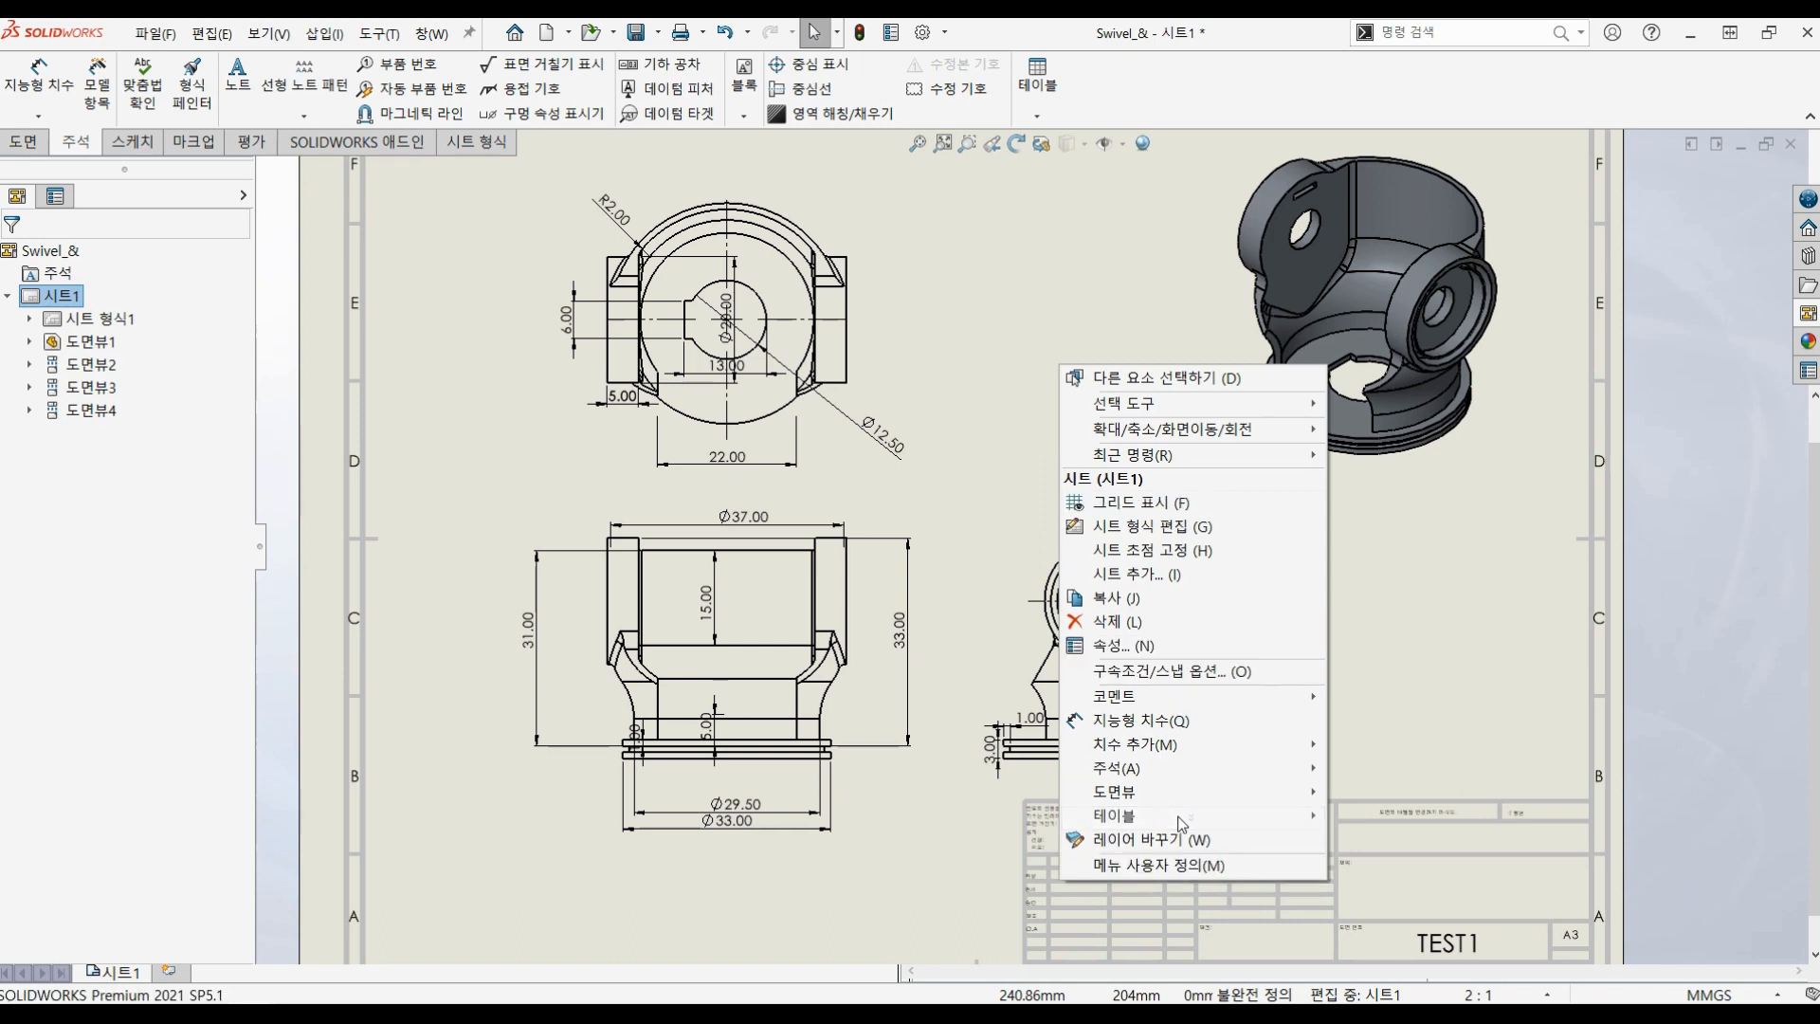
click(1128, 650)
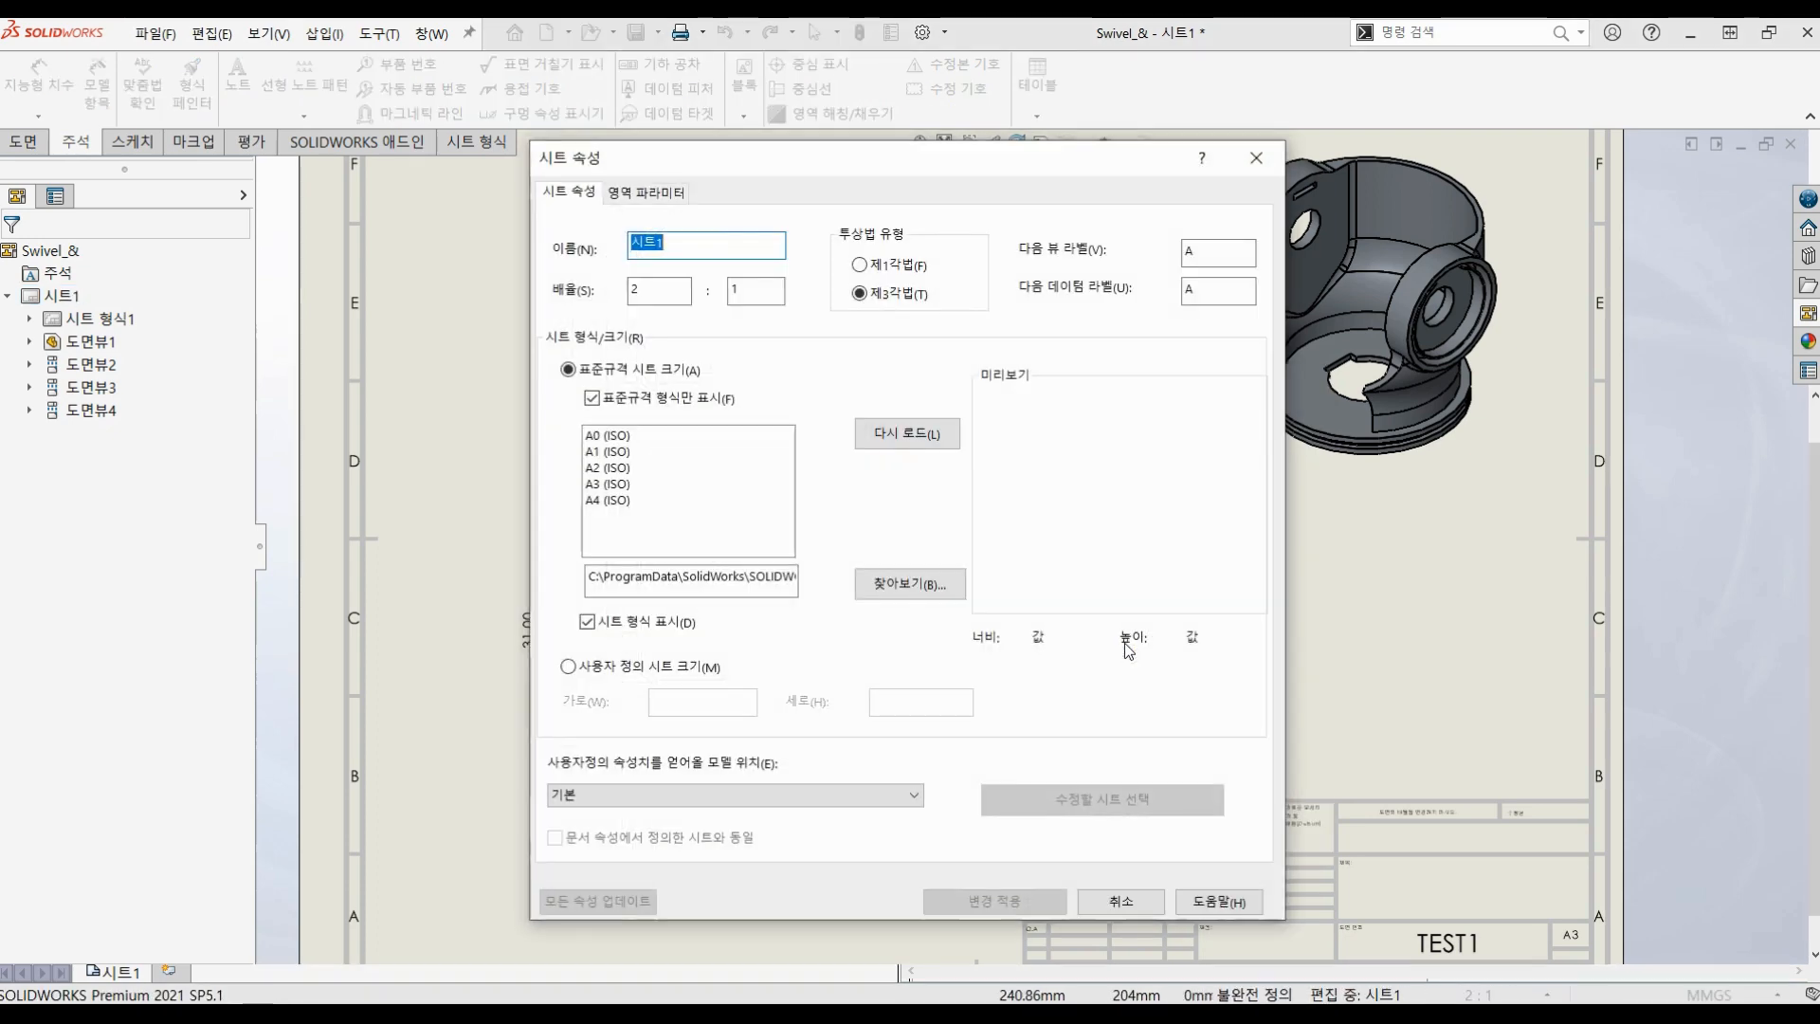
double_click(671, 290)
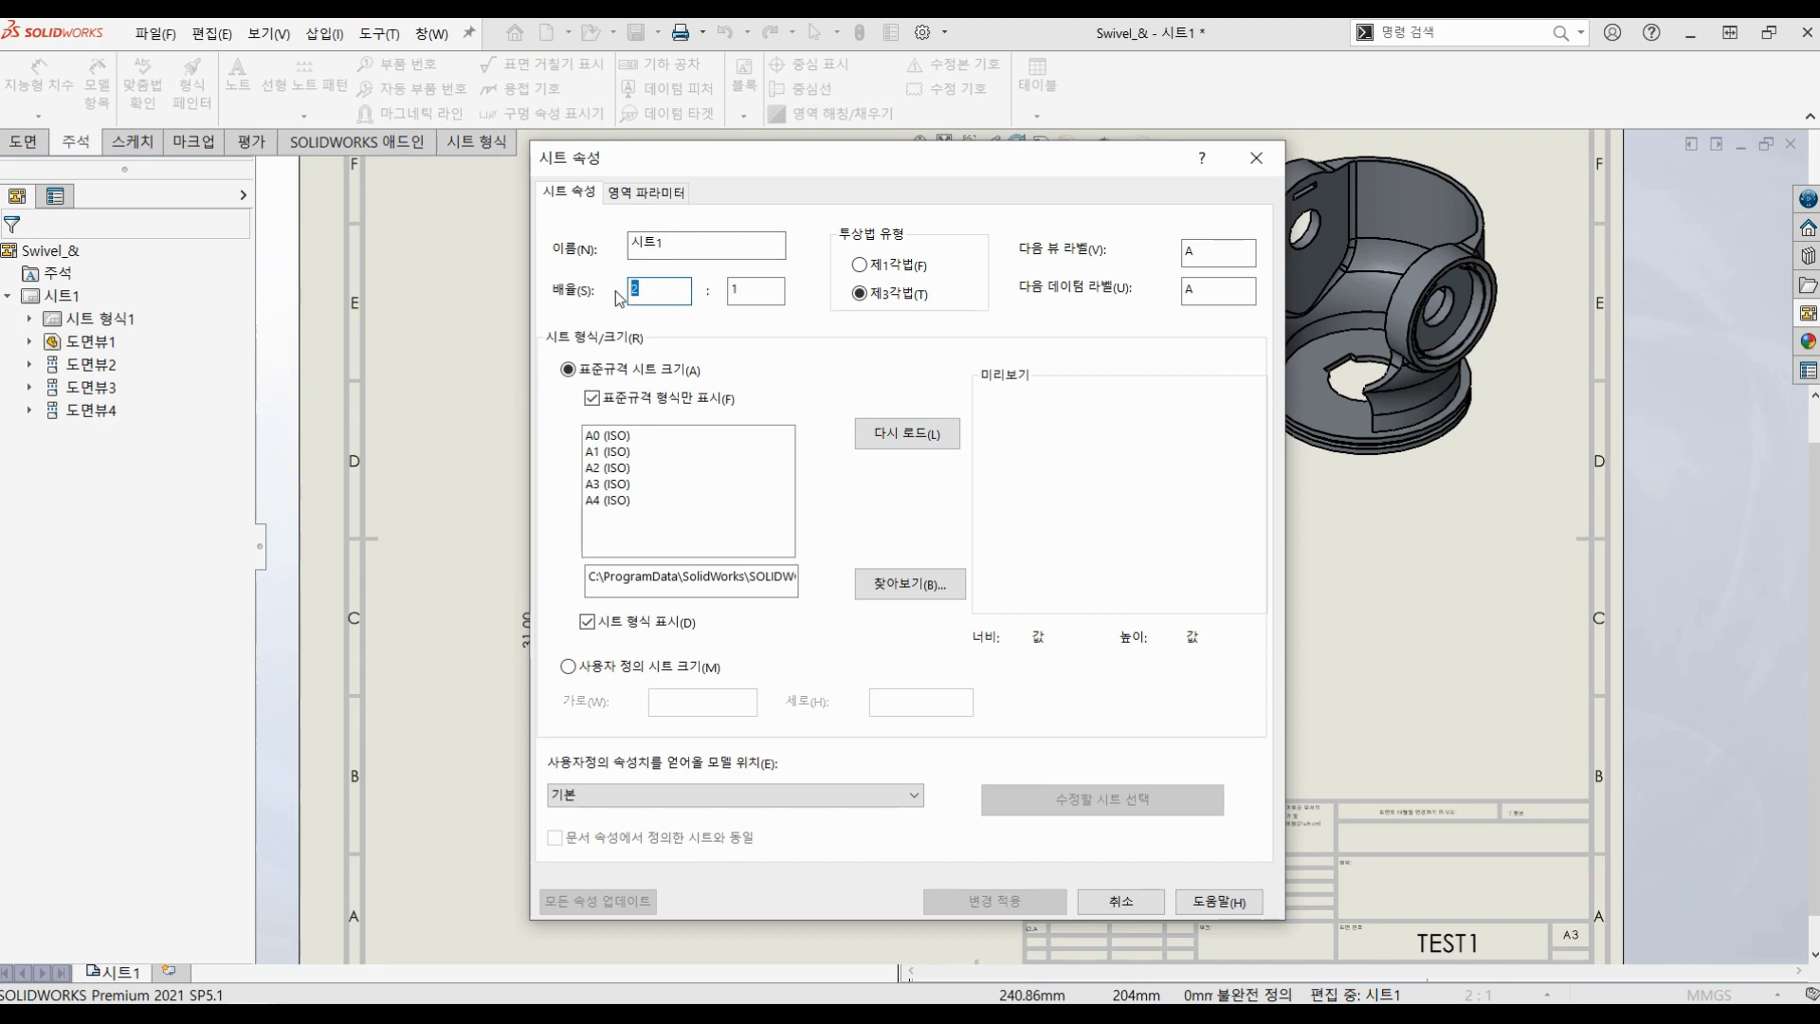
text(1.5)
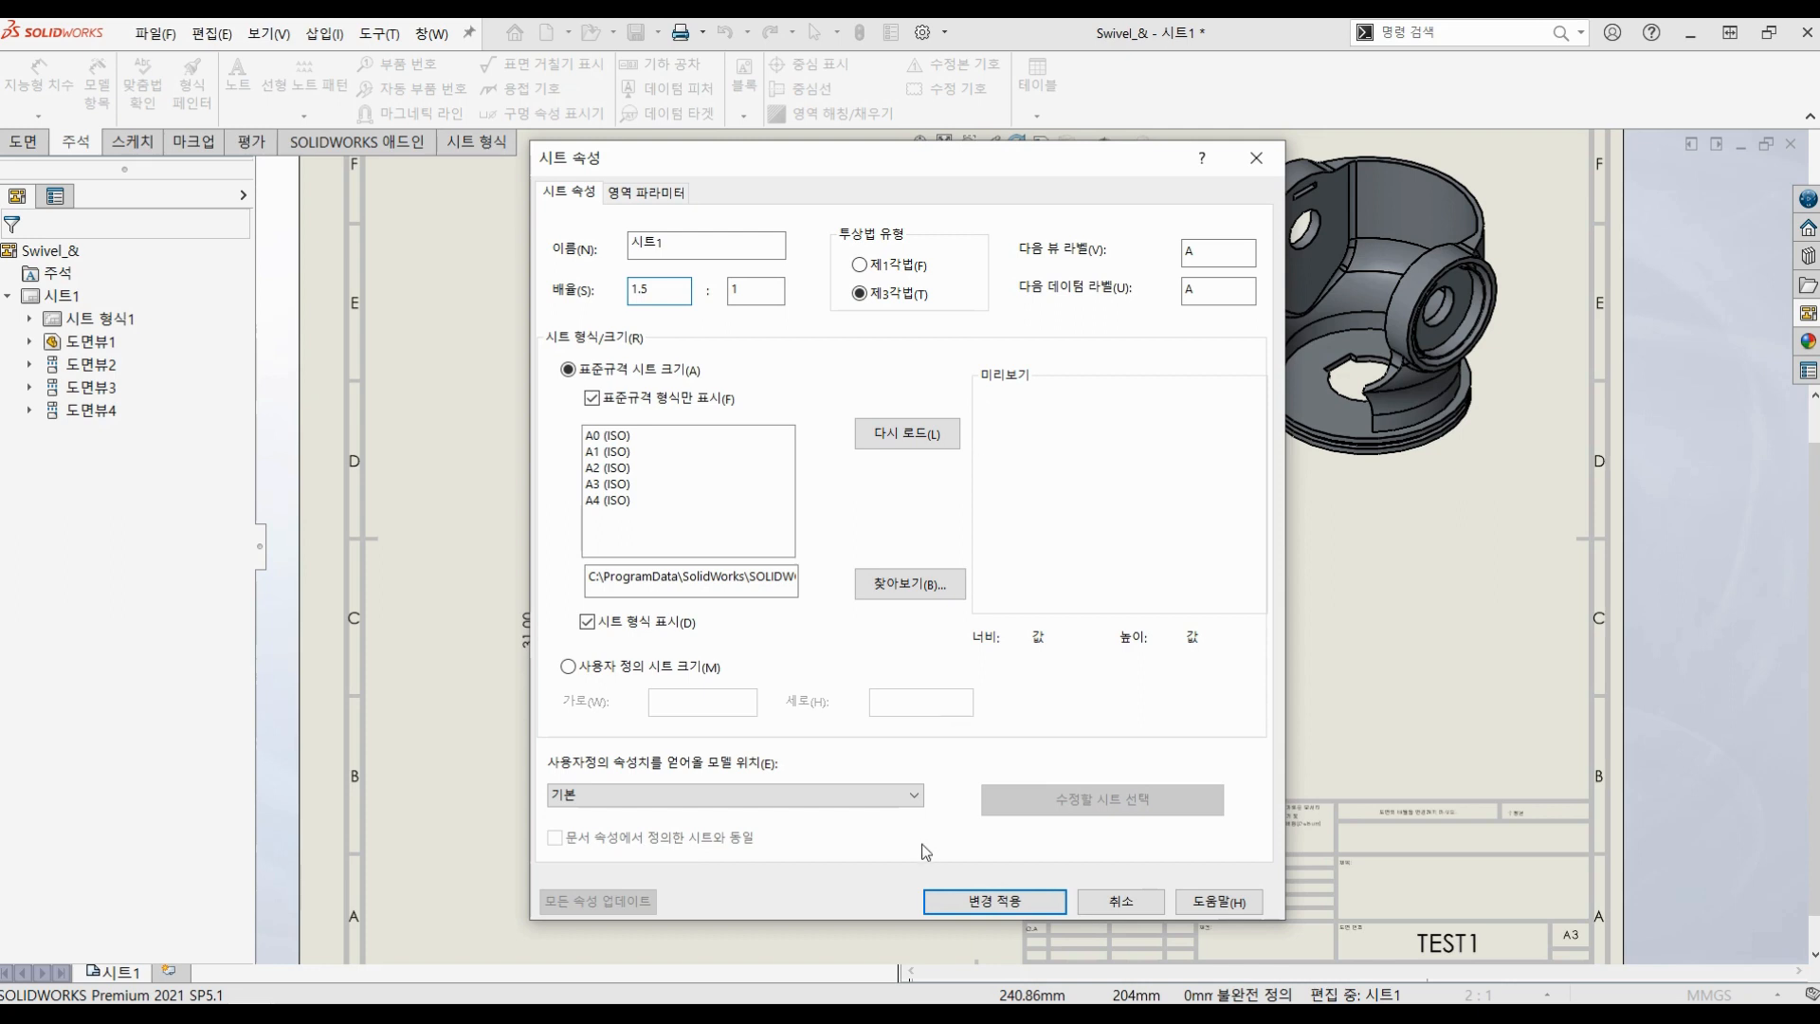
click(993, 903)
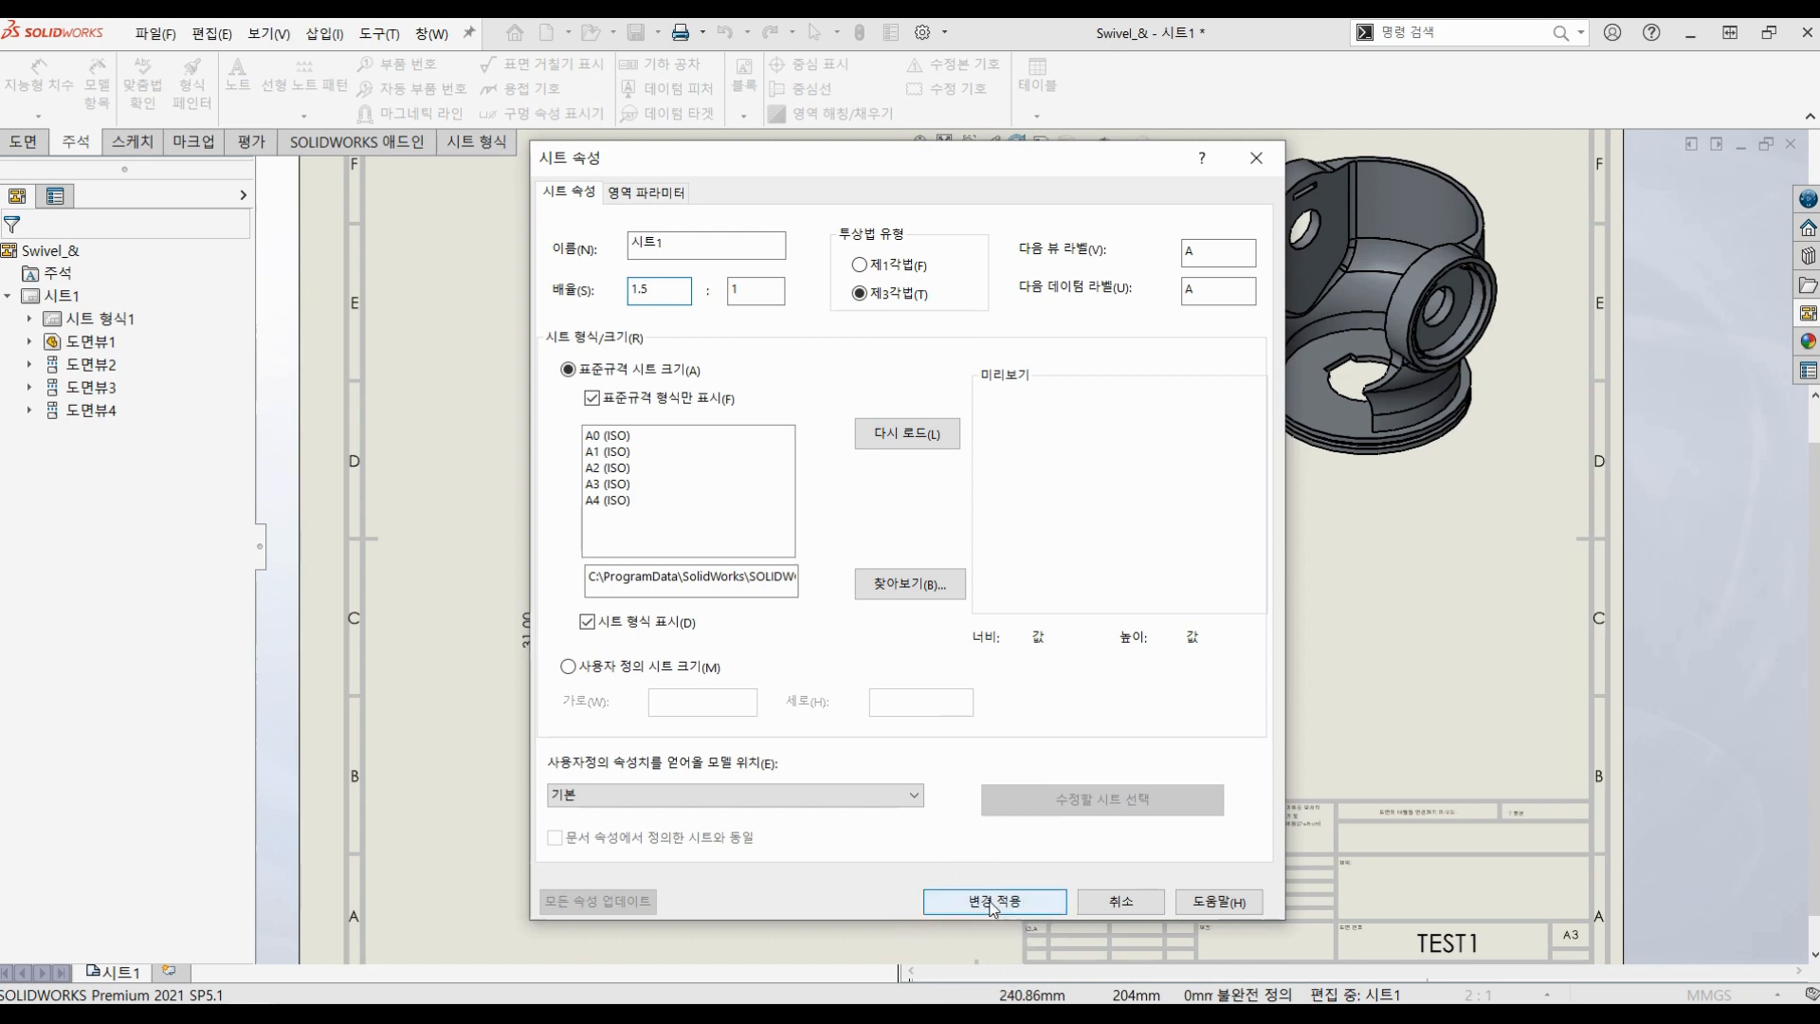
click(993, 902)
click(992, 903)
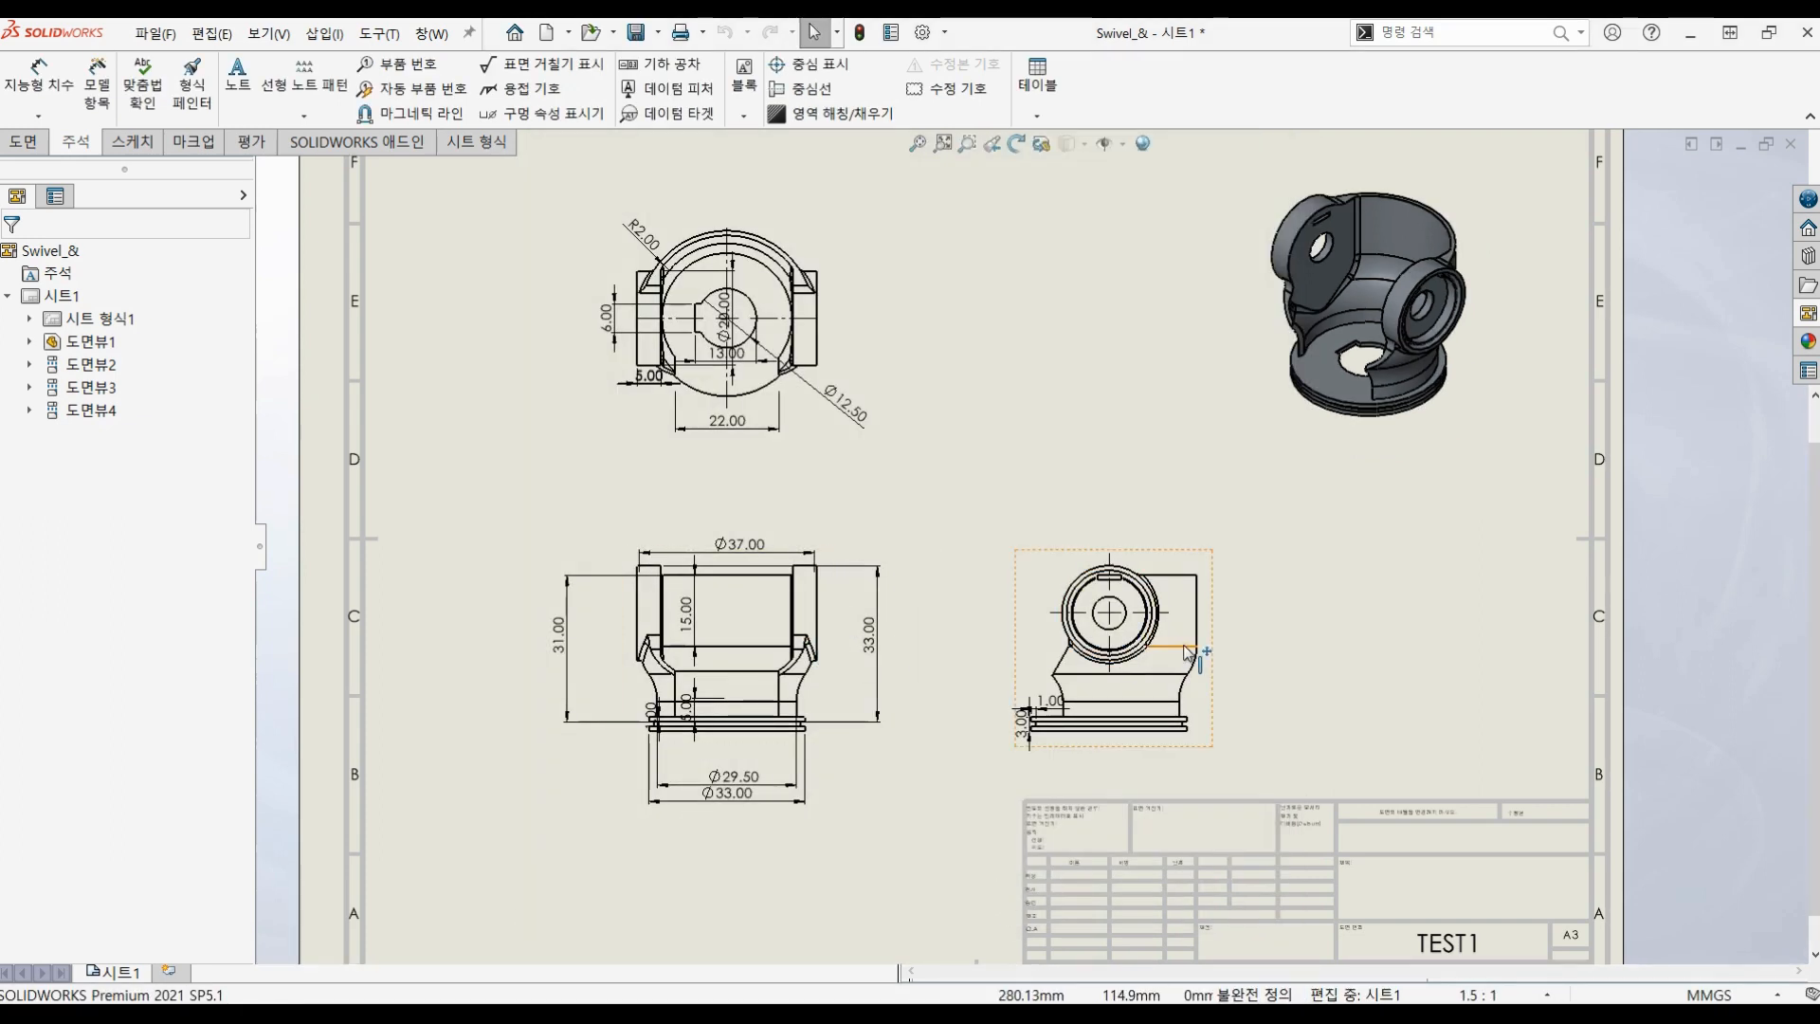
Step: Move the right projected view farther away from the base view, keeping it horizontally aligned
click(1356, 584)
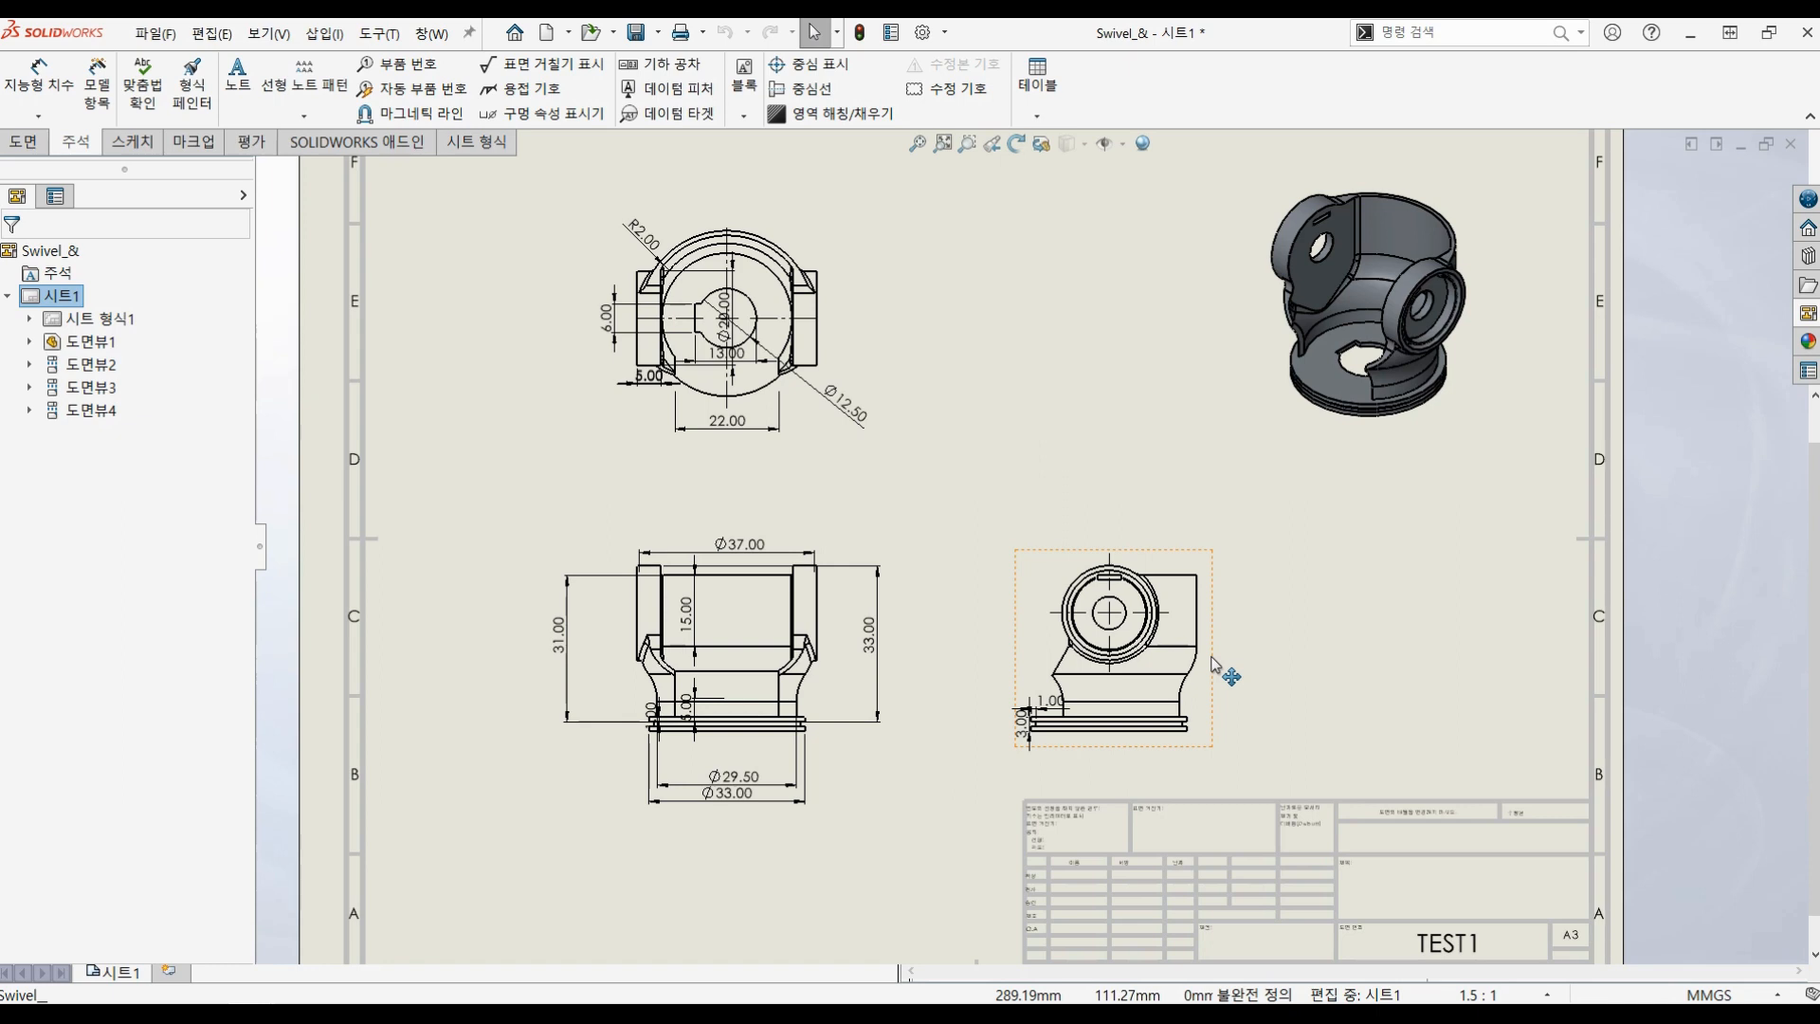
mouse_move(1216, 664)
mouse_down()
mouse_move(1390, 679)
mouse_move(1314, 675)
mouse_up()
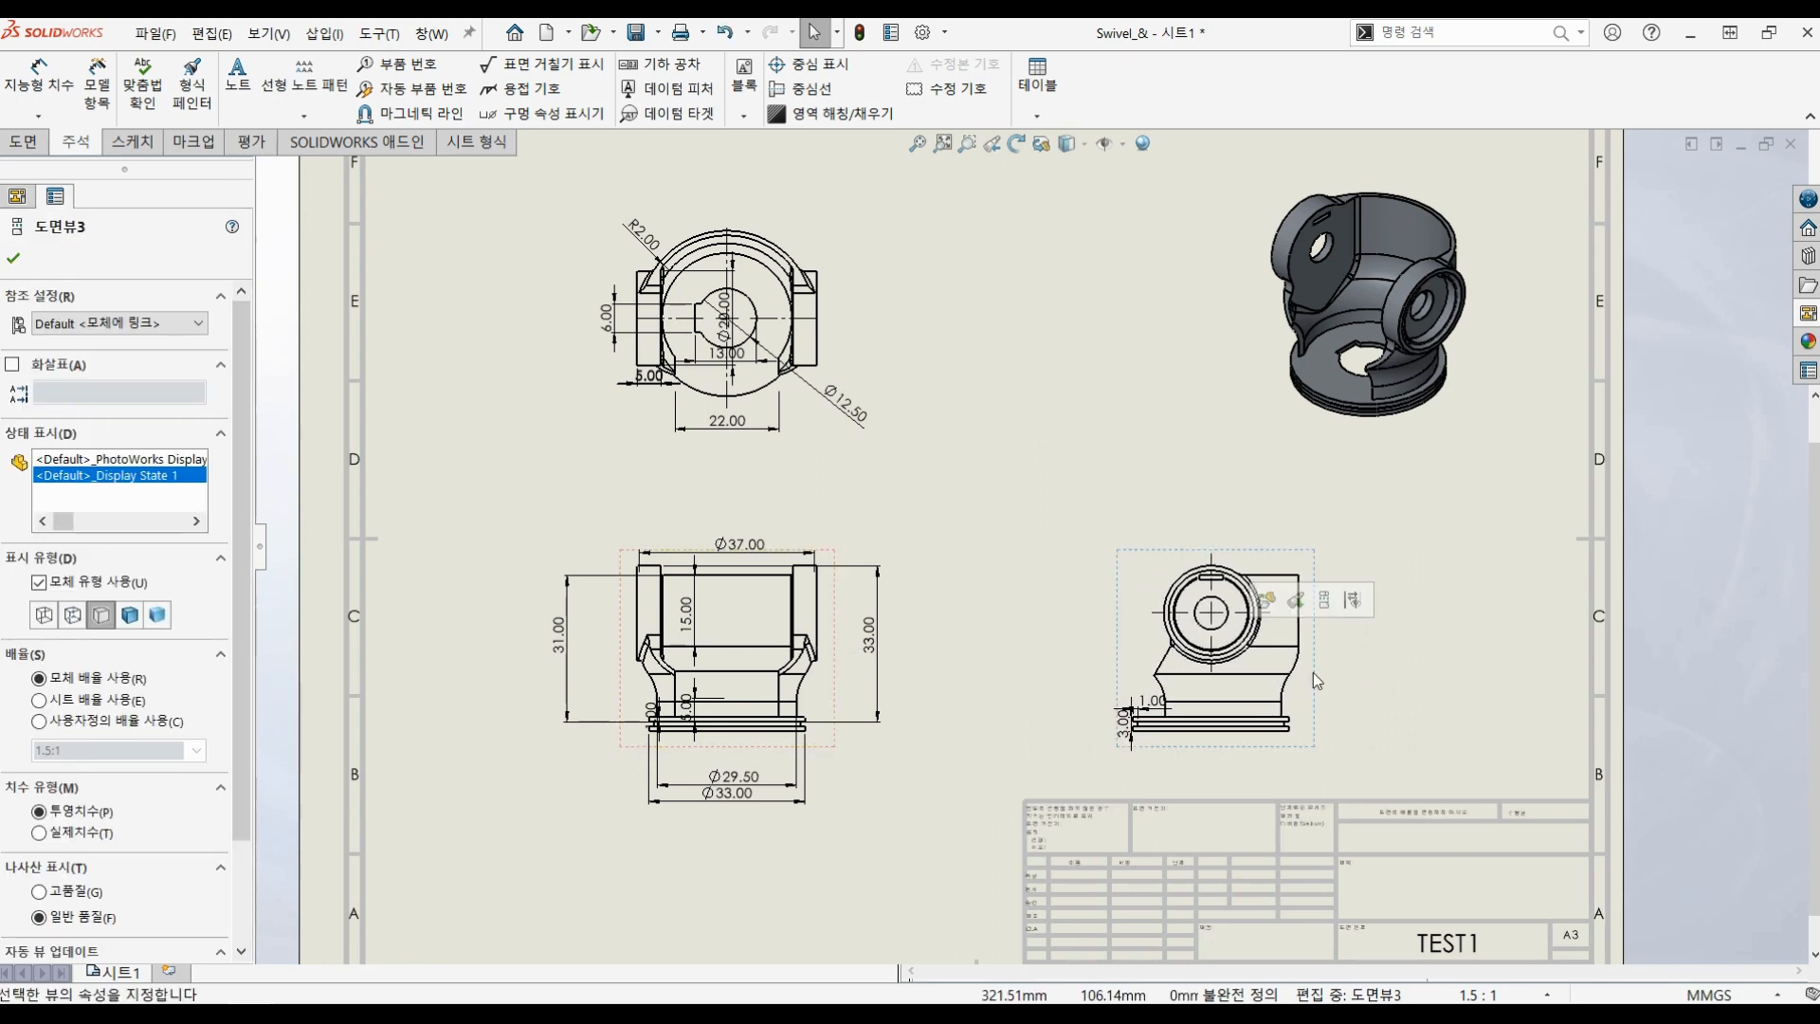
click(1141, 535)
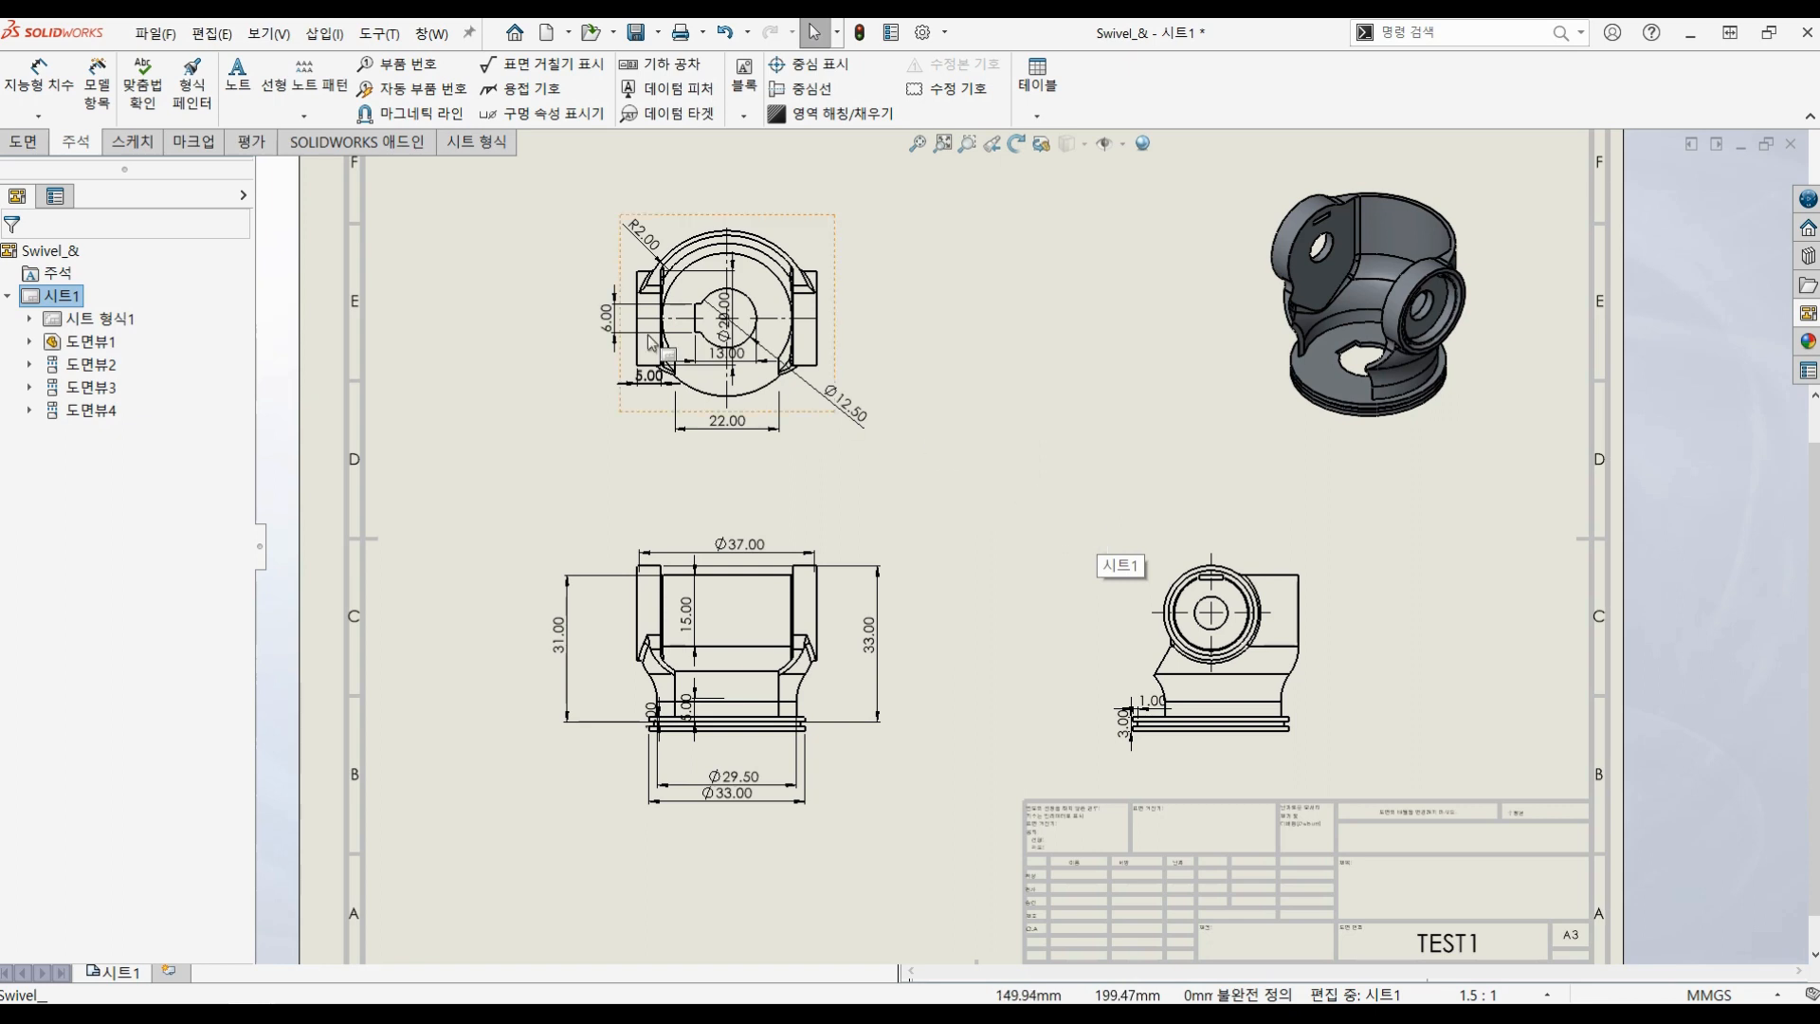
Step: Create a section view with a vertical cutting line through the base view's centre and place it at the base view's lower left
click(23, 143)
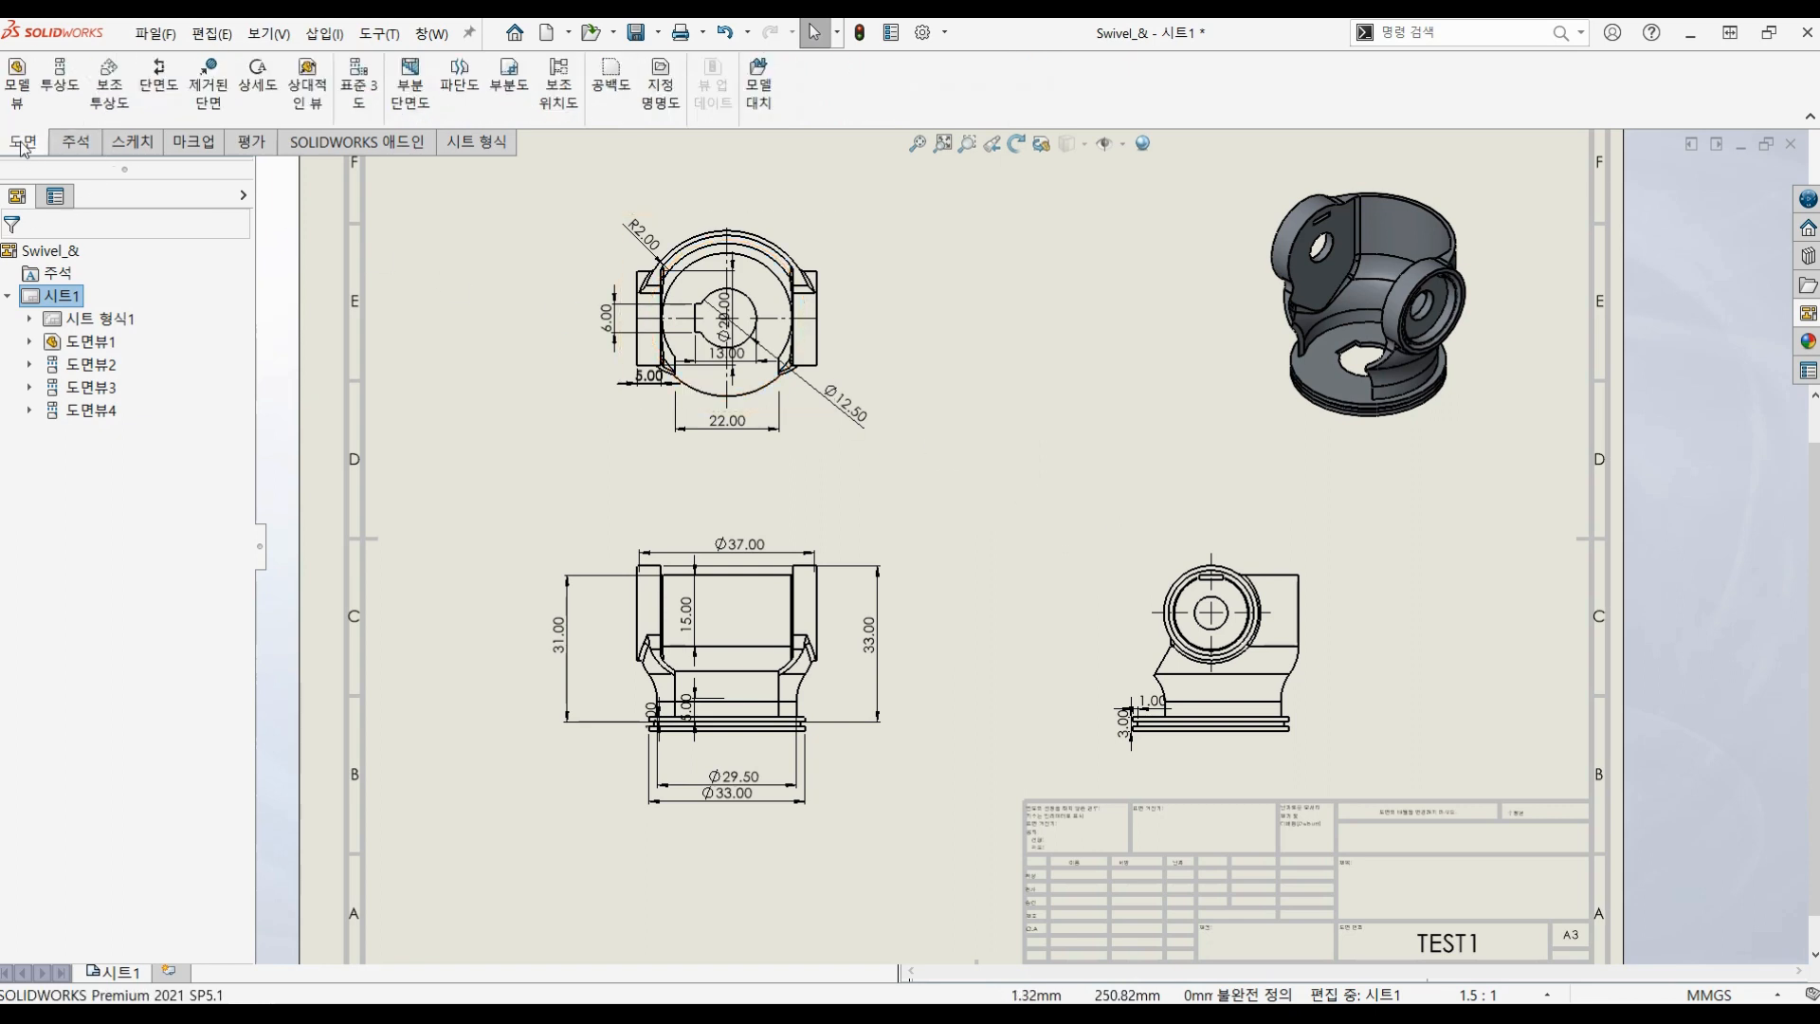
click(27, 150)
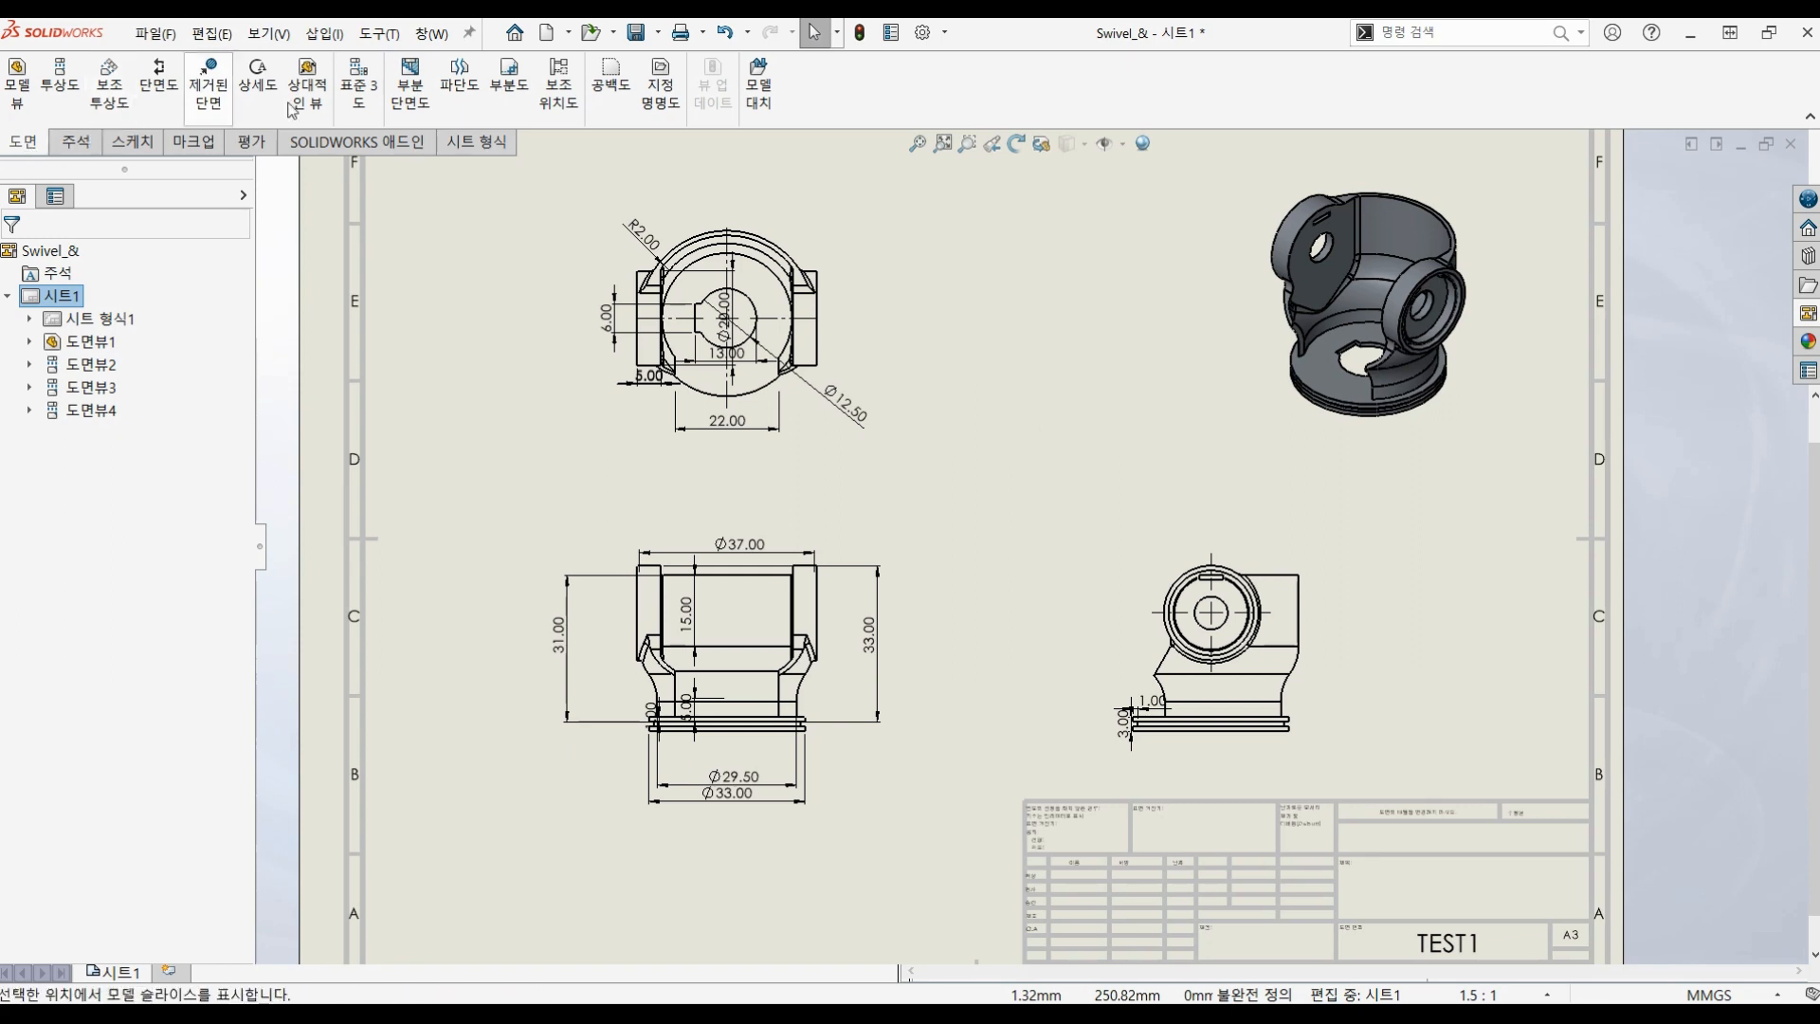
click(159, 86)
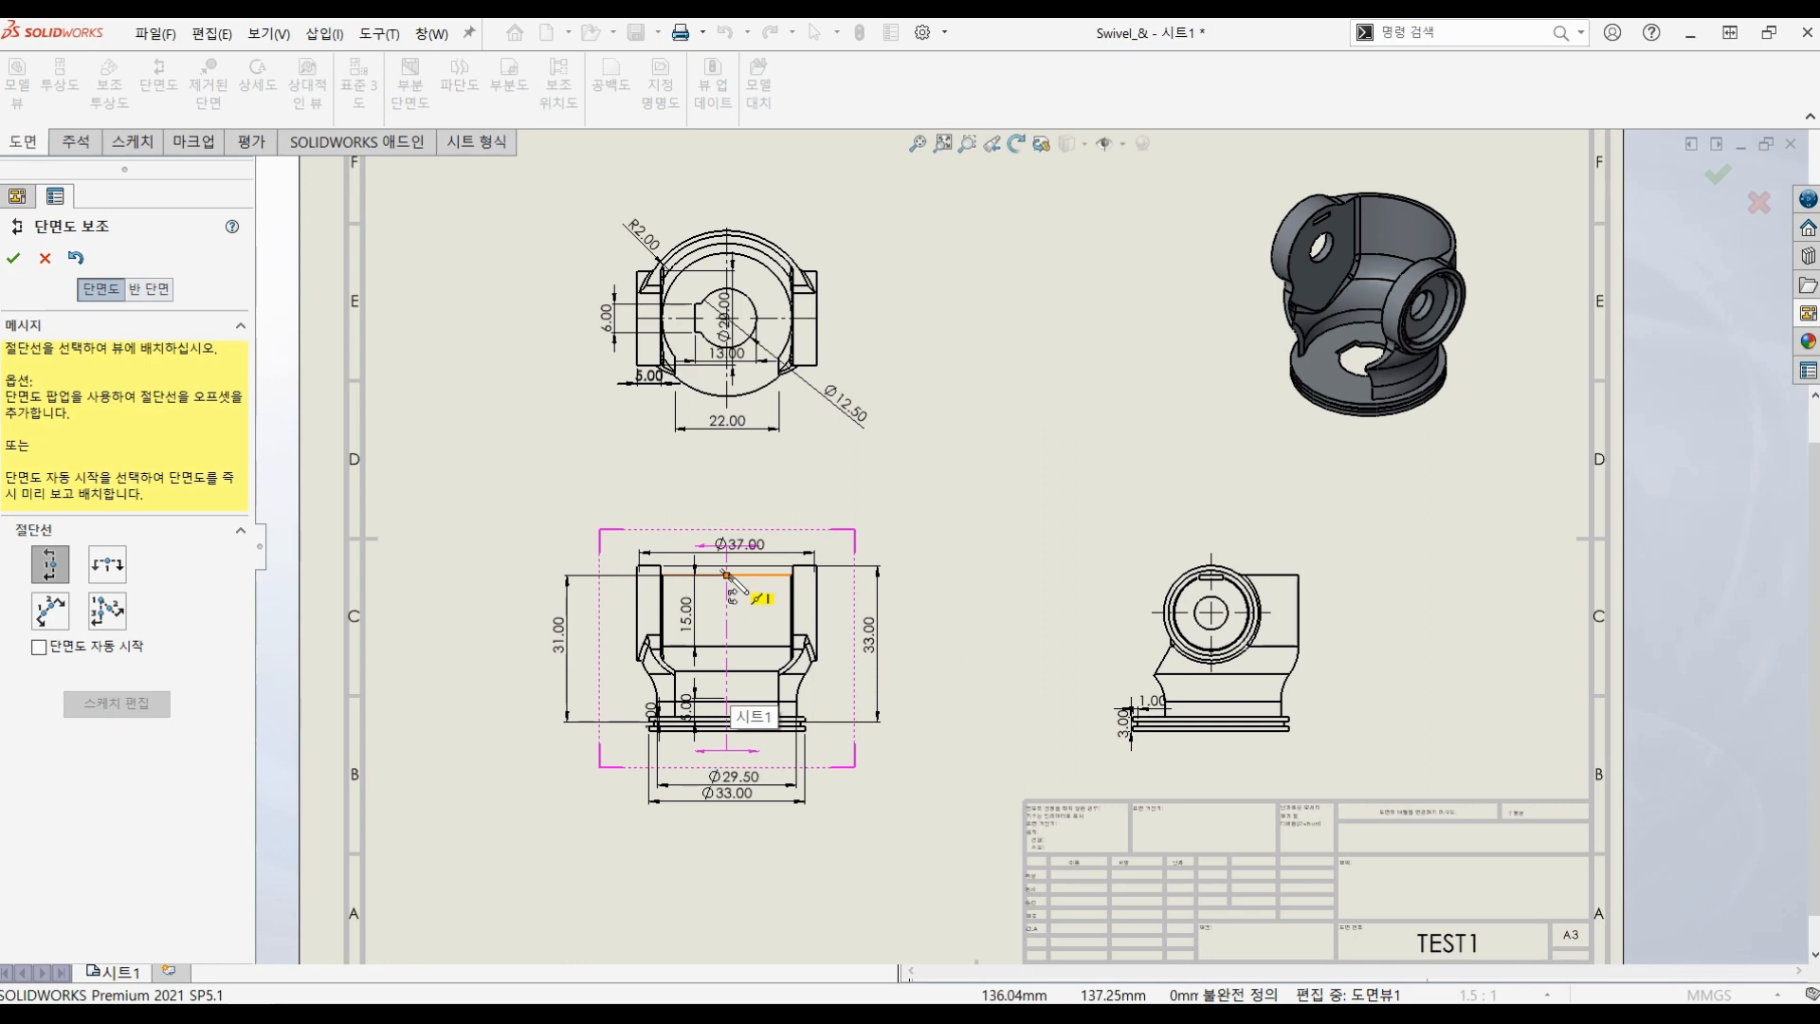
click(727, 670)
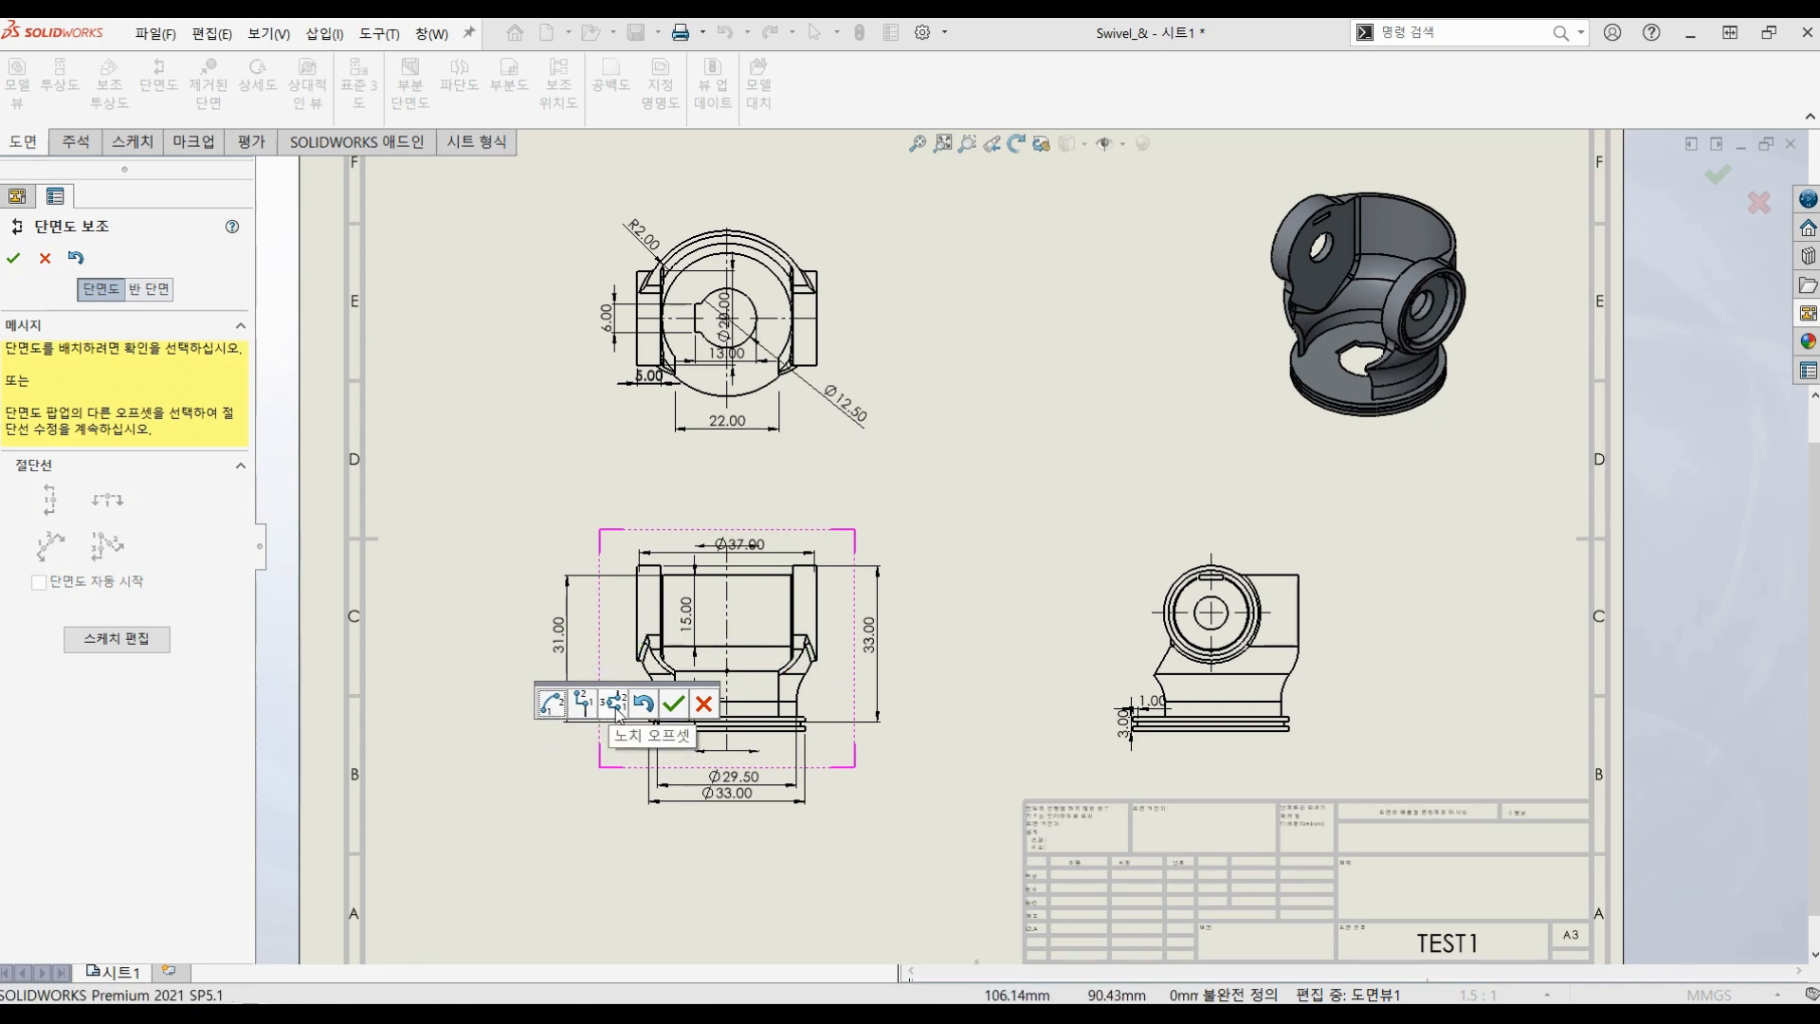
click(674, 705)
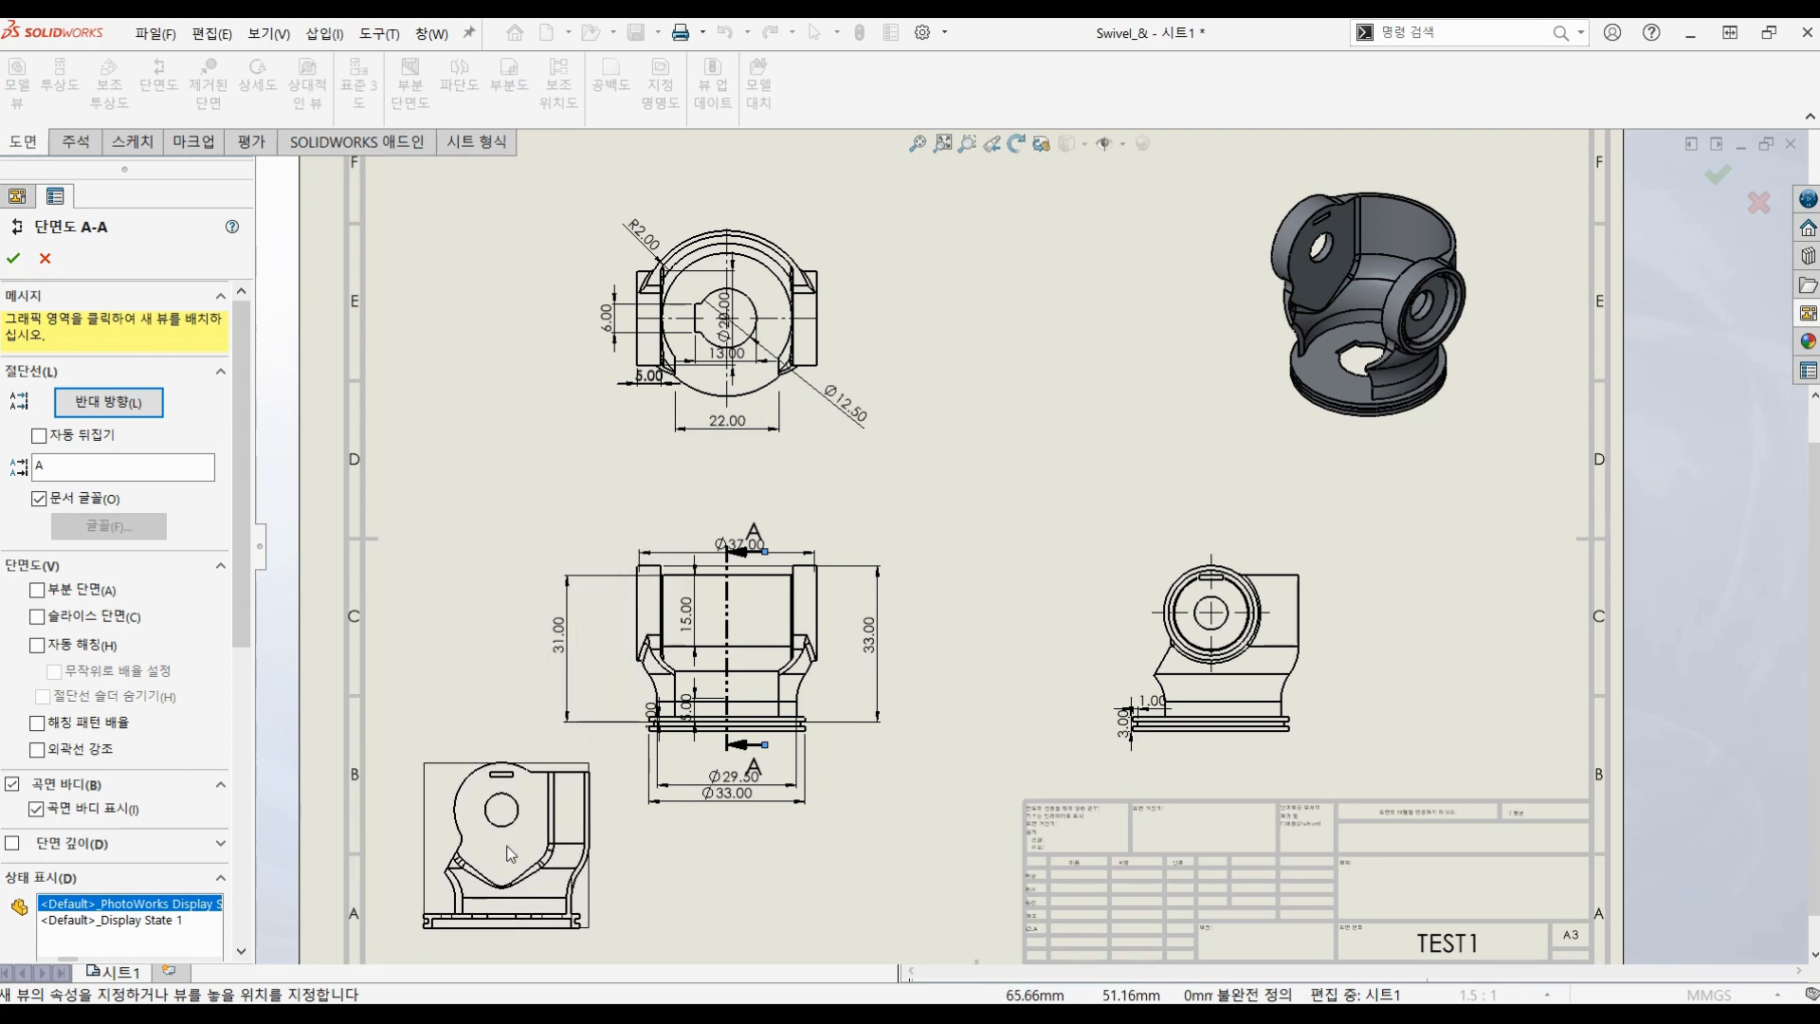
click(511, 852)
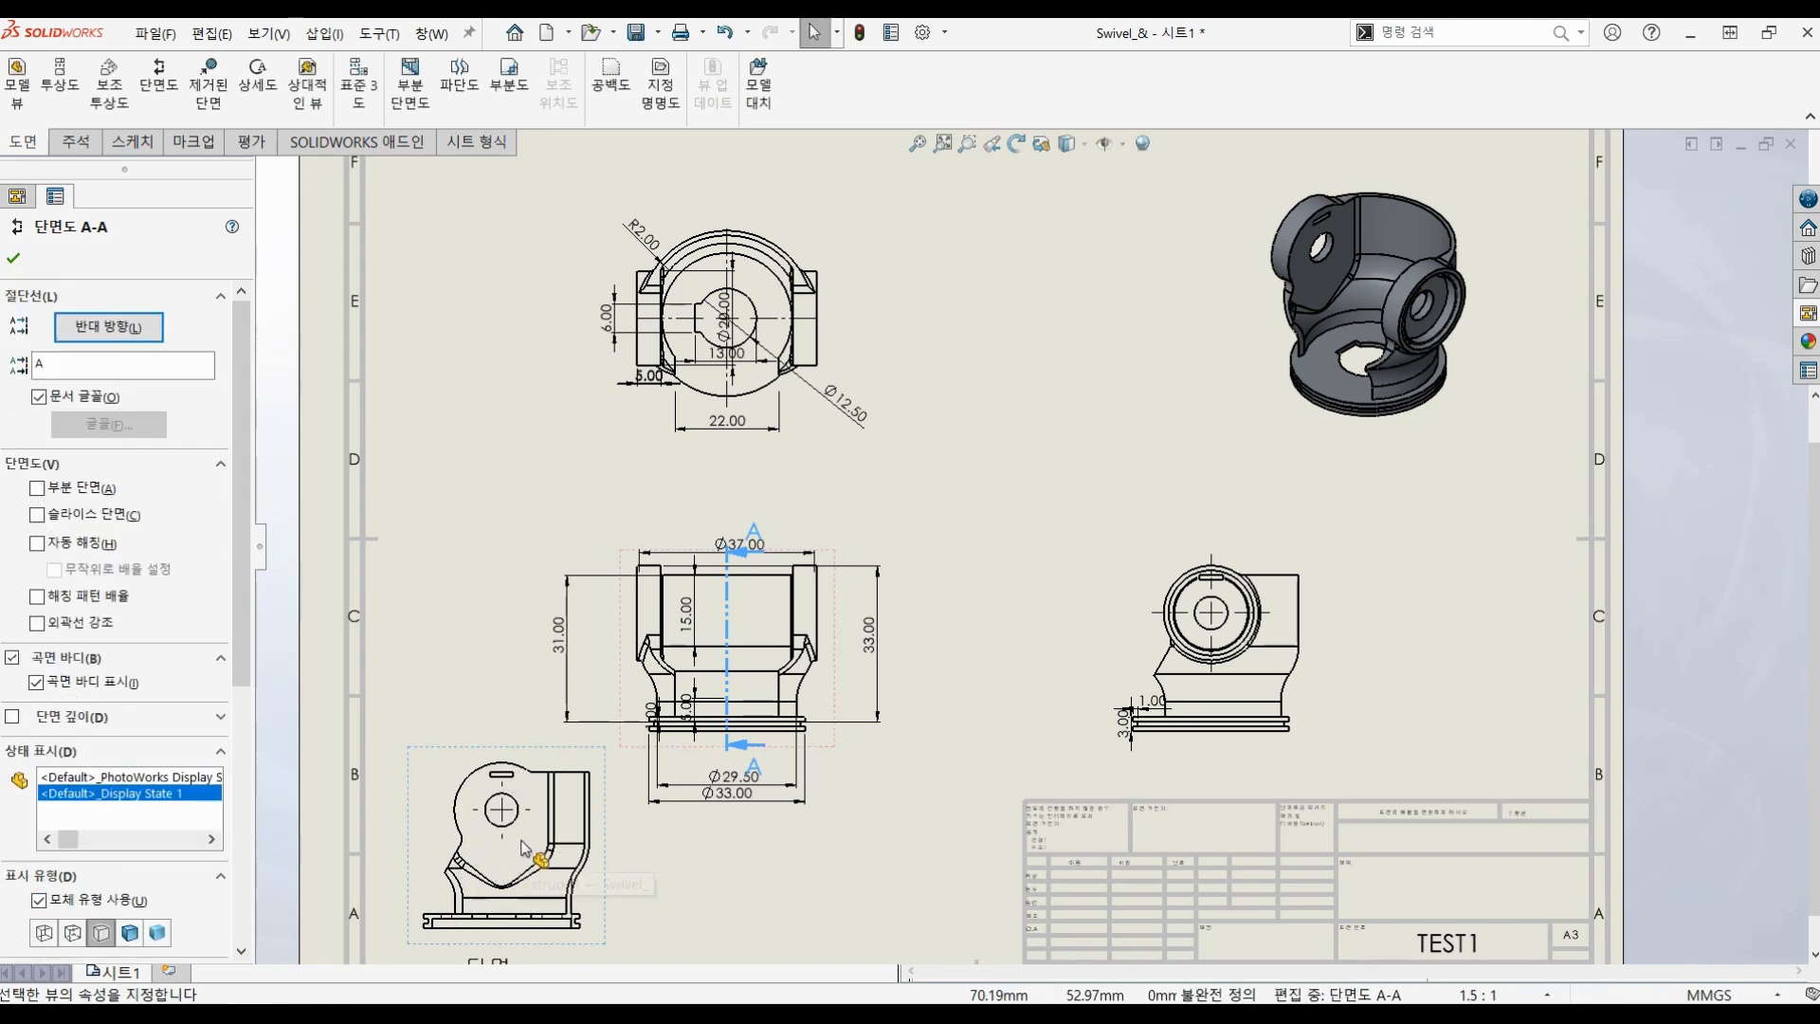
Step: Extend the upper end of the base view's section line so its arrow and letter sit above the Ø37.00 dimension
scroll(521, 841, down, 1)
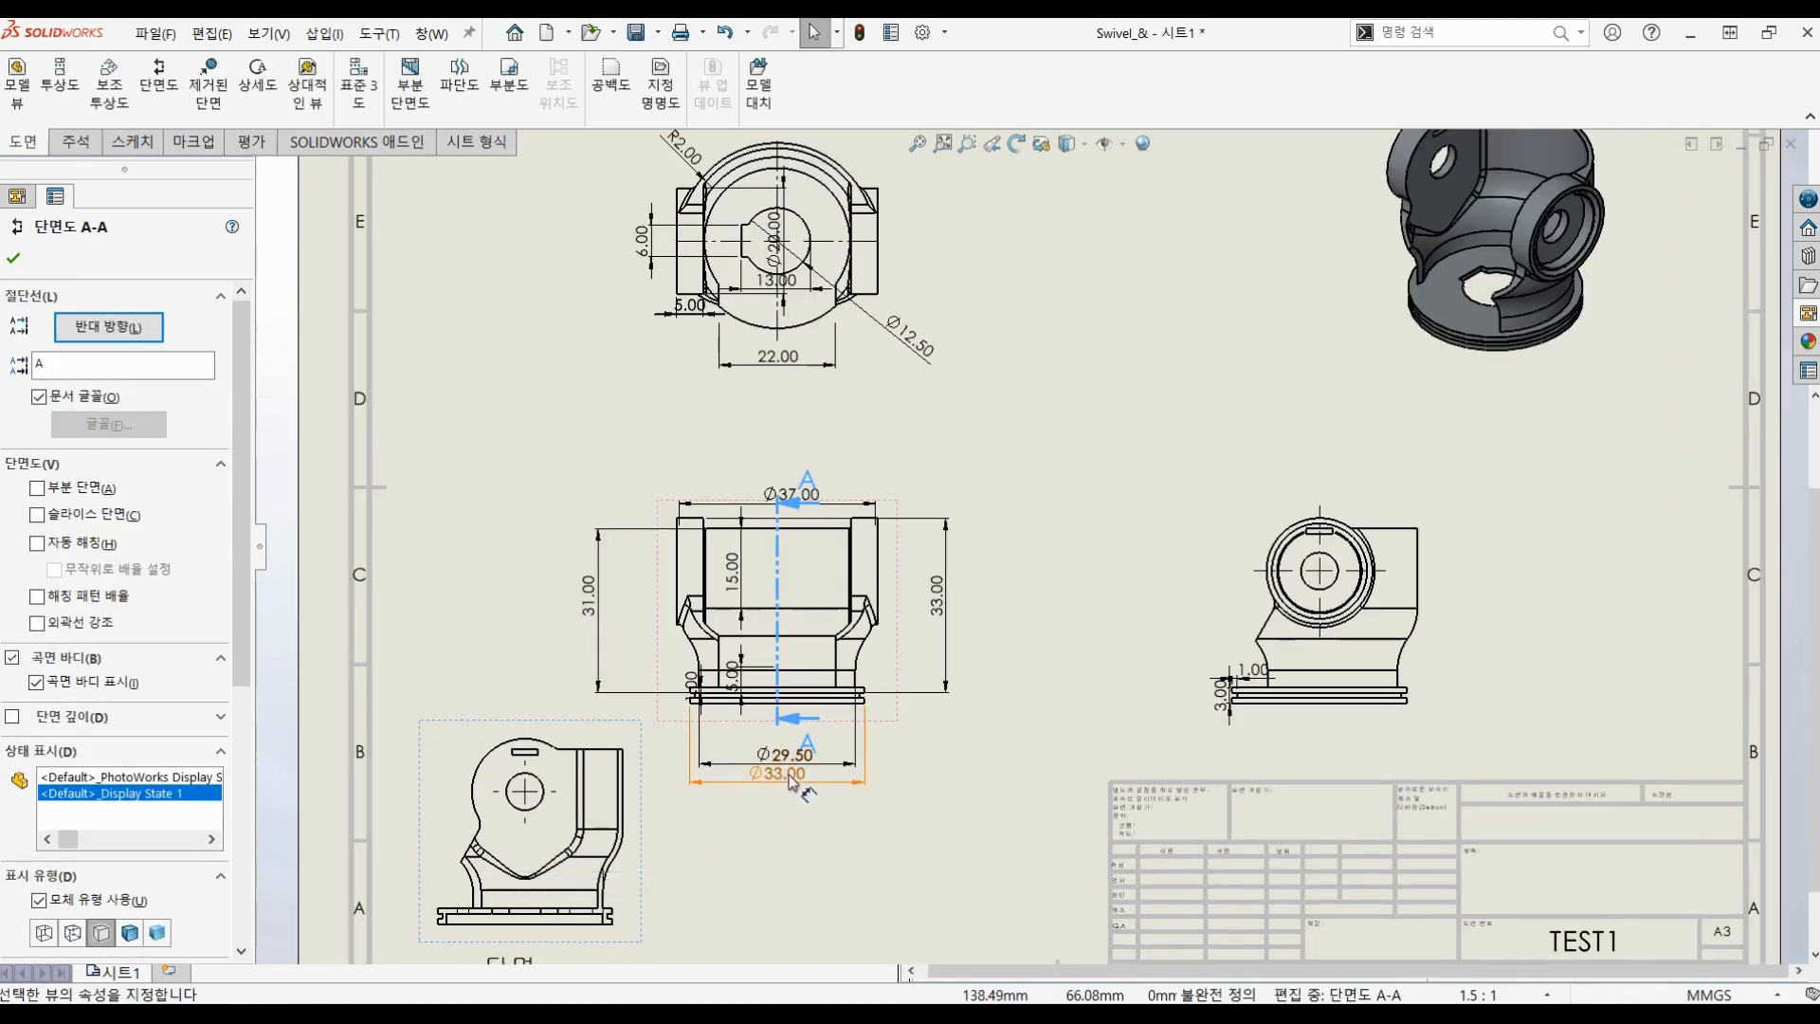
mouse_move(789, 776)
middle_down()
mouse_move(789, 597)
mouse_move(788, 616)
middle_up()
scroll(789, 616, down, 1)
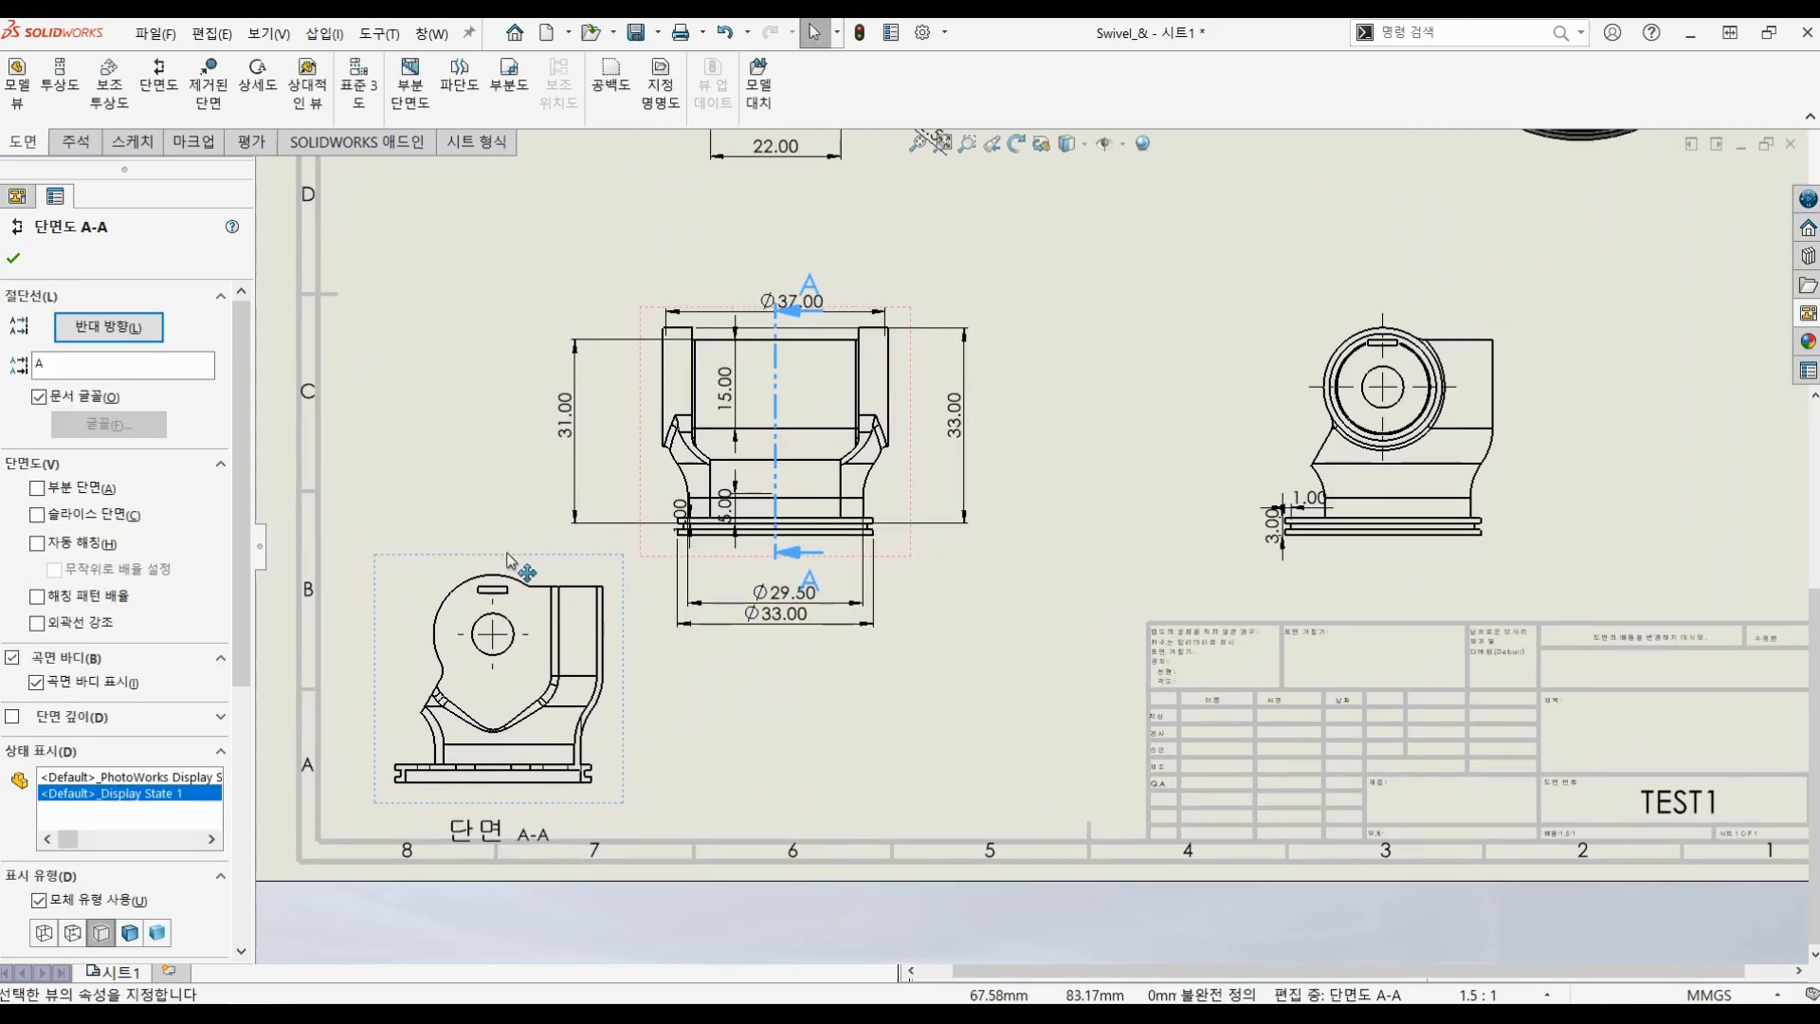
click(1075, 317)
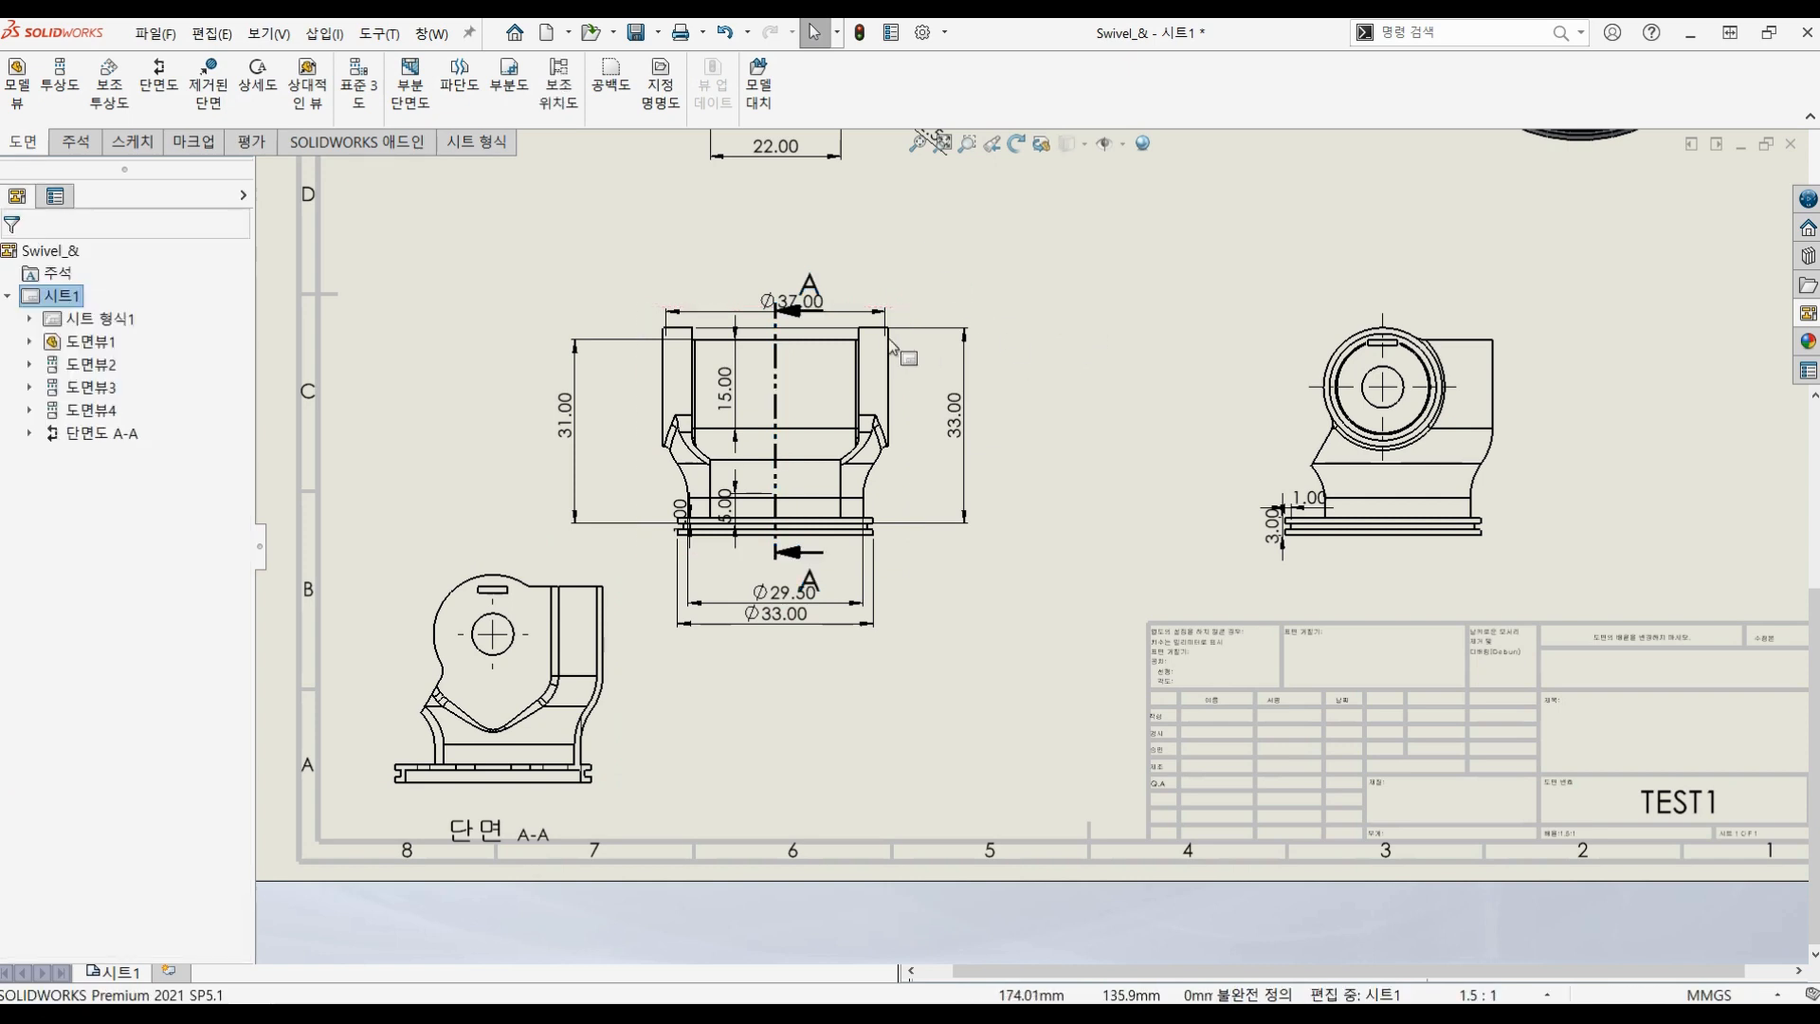
click(808, 303)
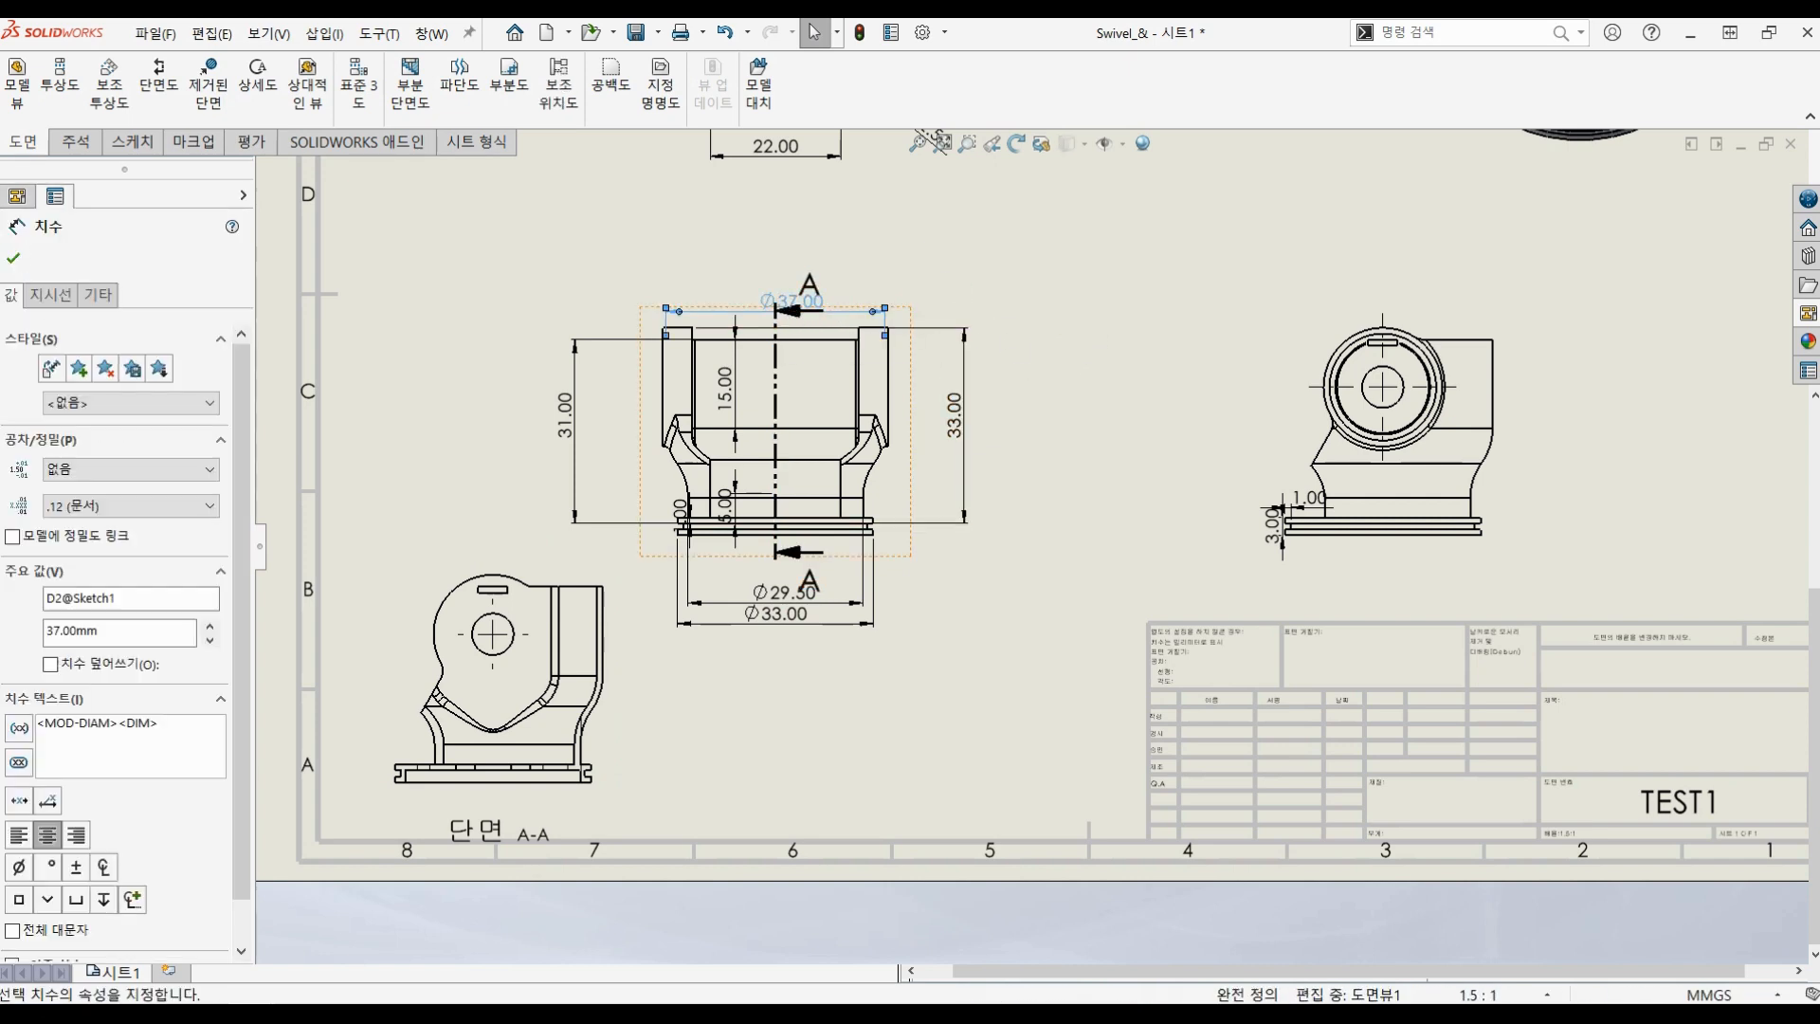
click(777, 322)
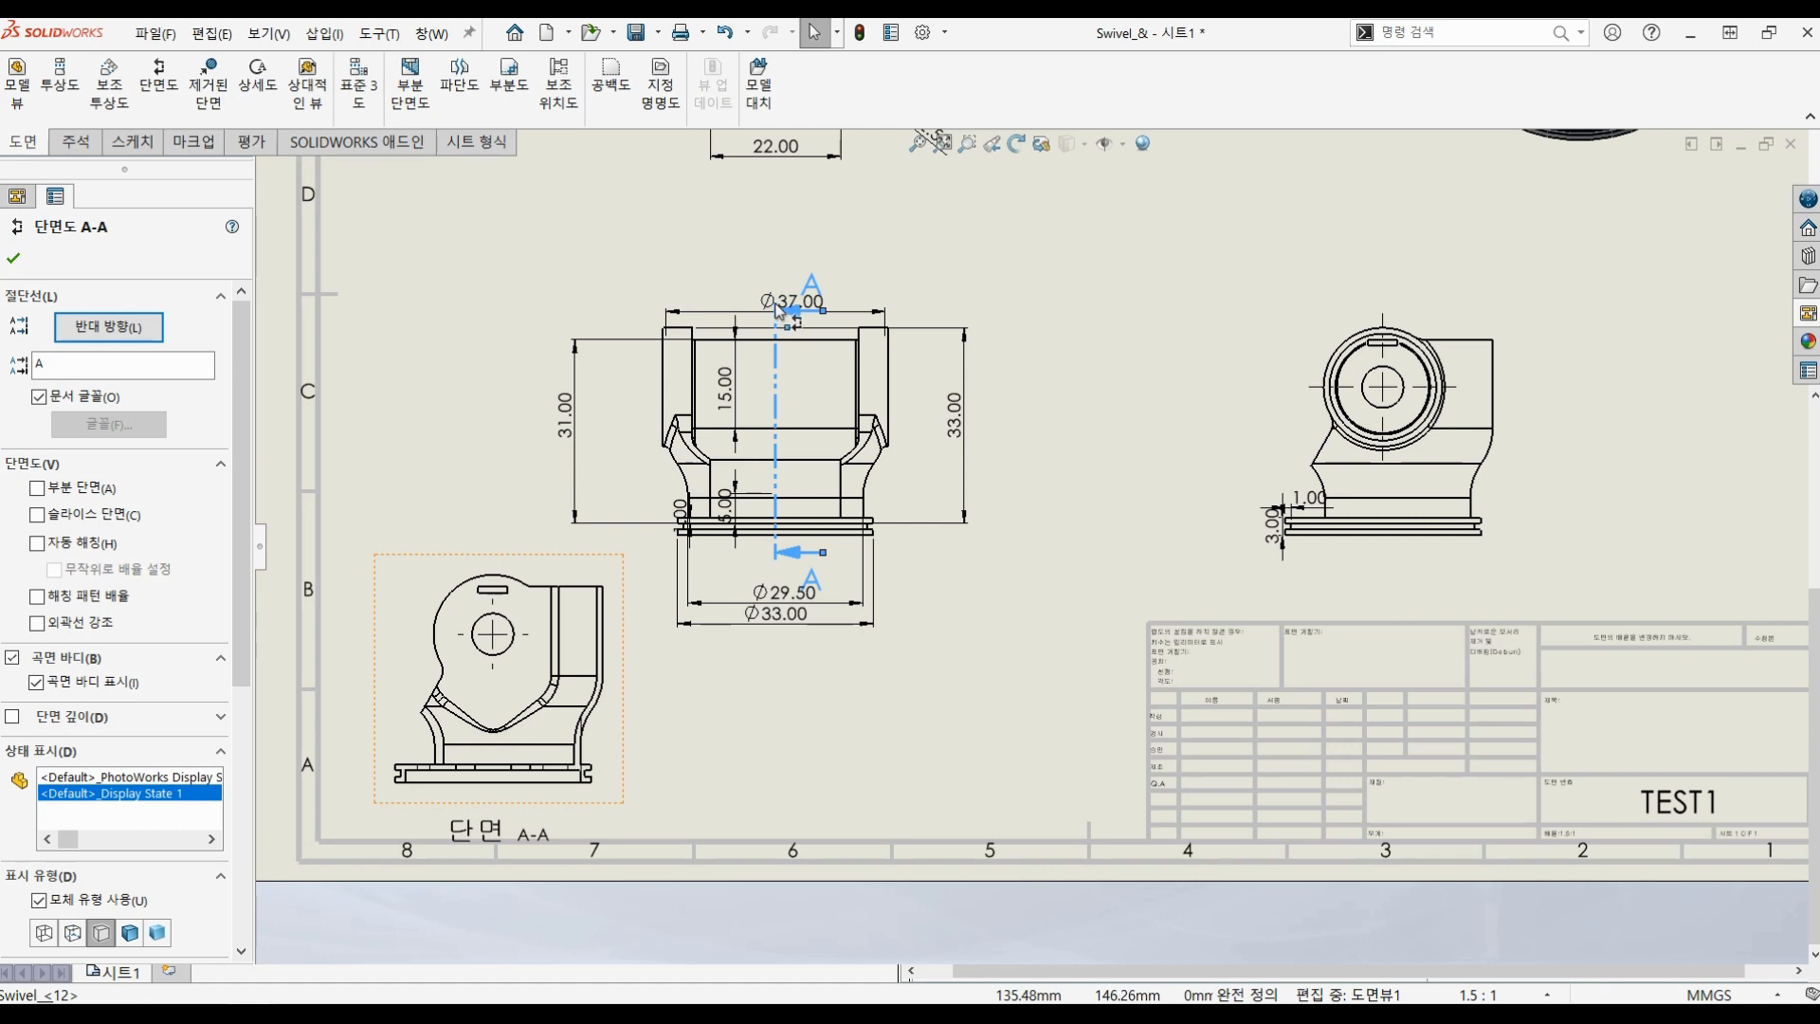
drag(776, 311, 776, 258)
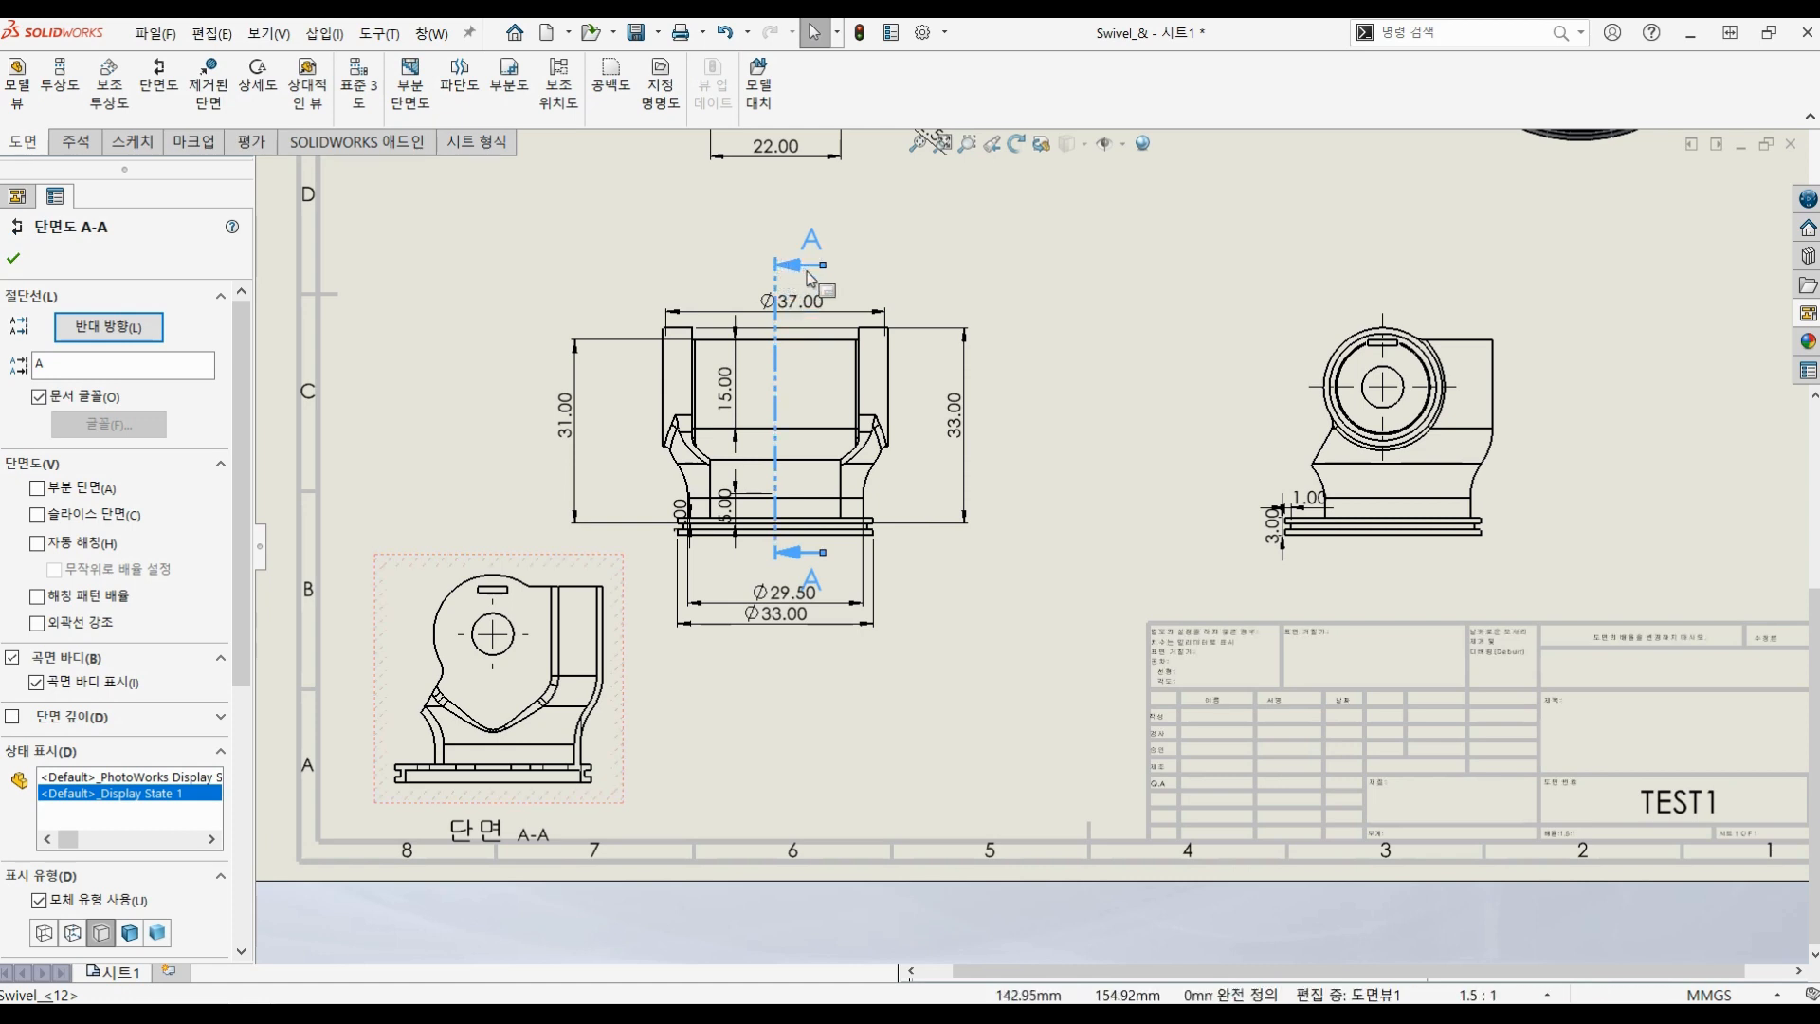
click(1178, 335)
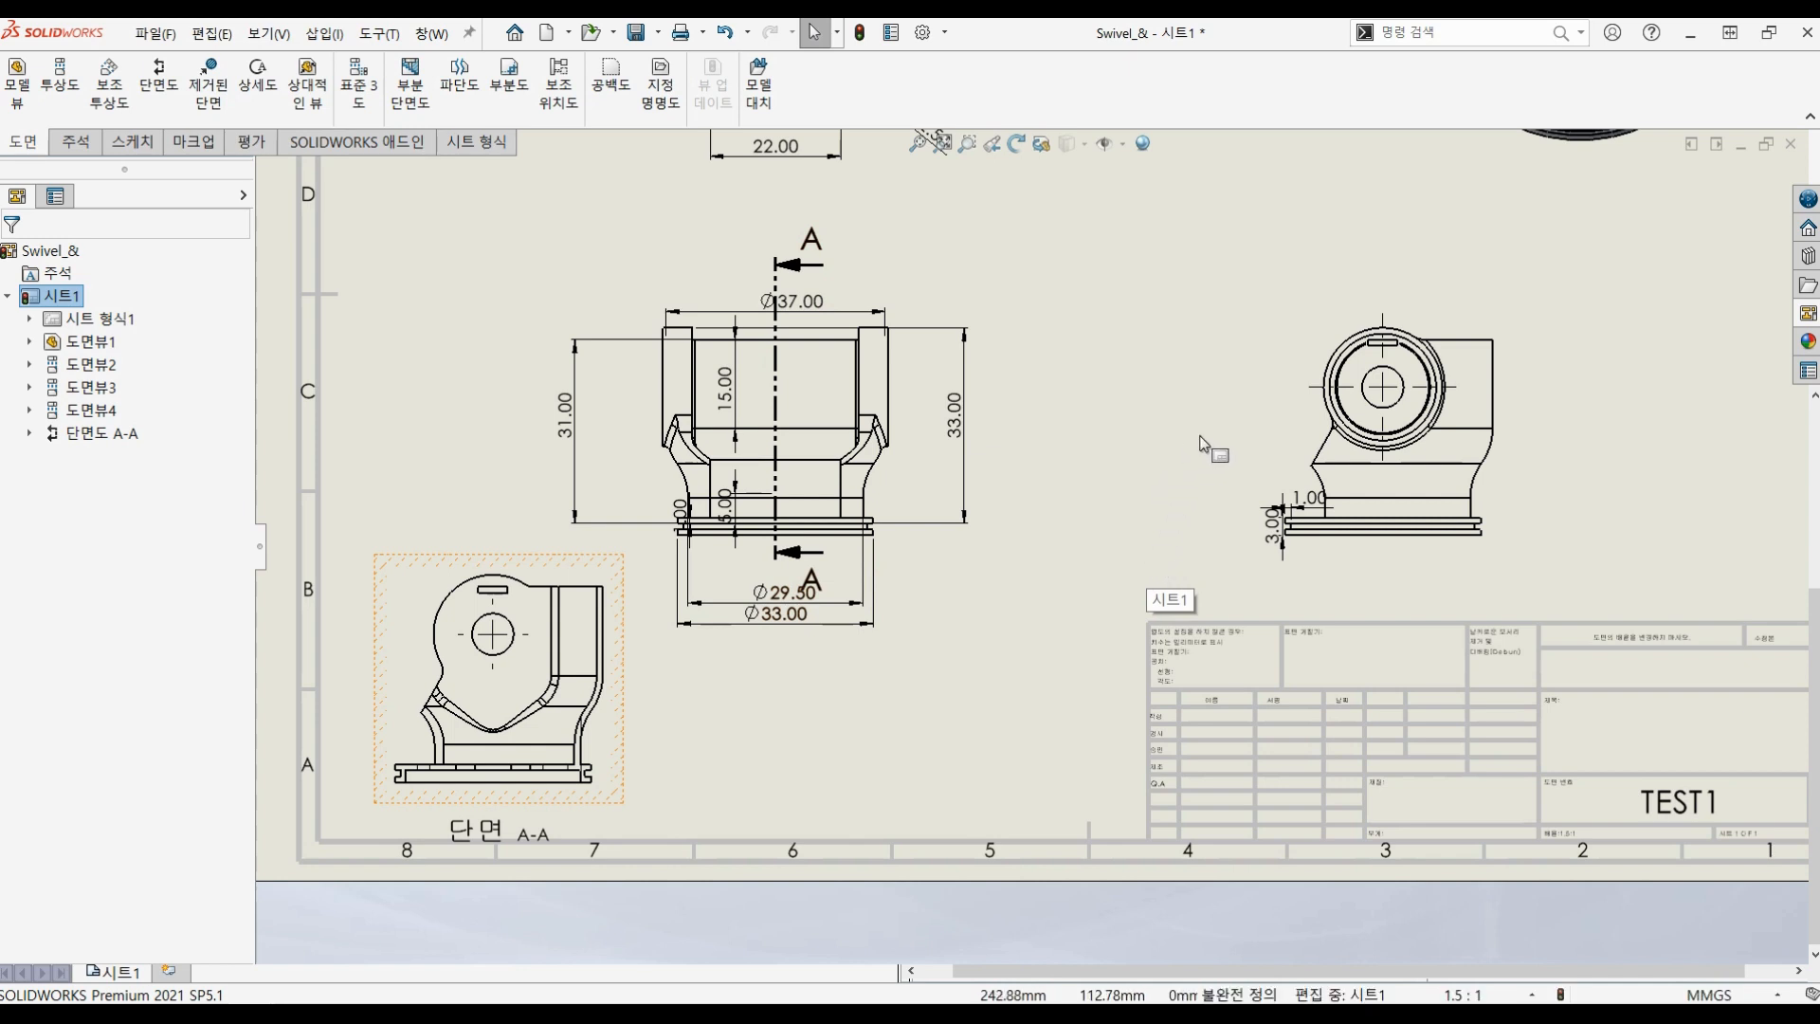
Step: Create a circular detail view of the left portion of the right projected view and place it to that view's right, below the isometric view
scroll(1202, 443, up, 2)
scroll(1064, 592, up, 2)
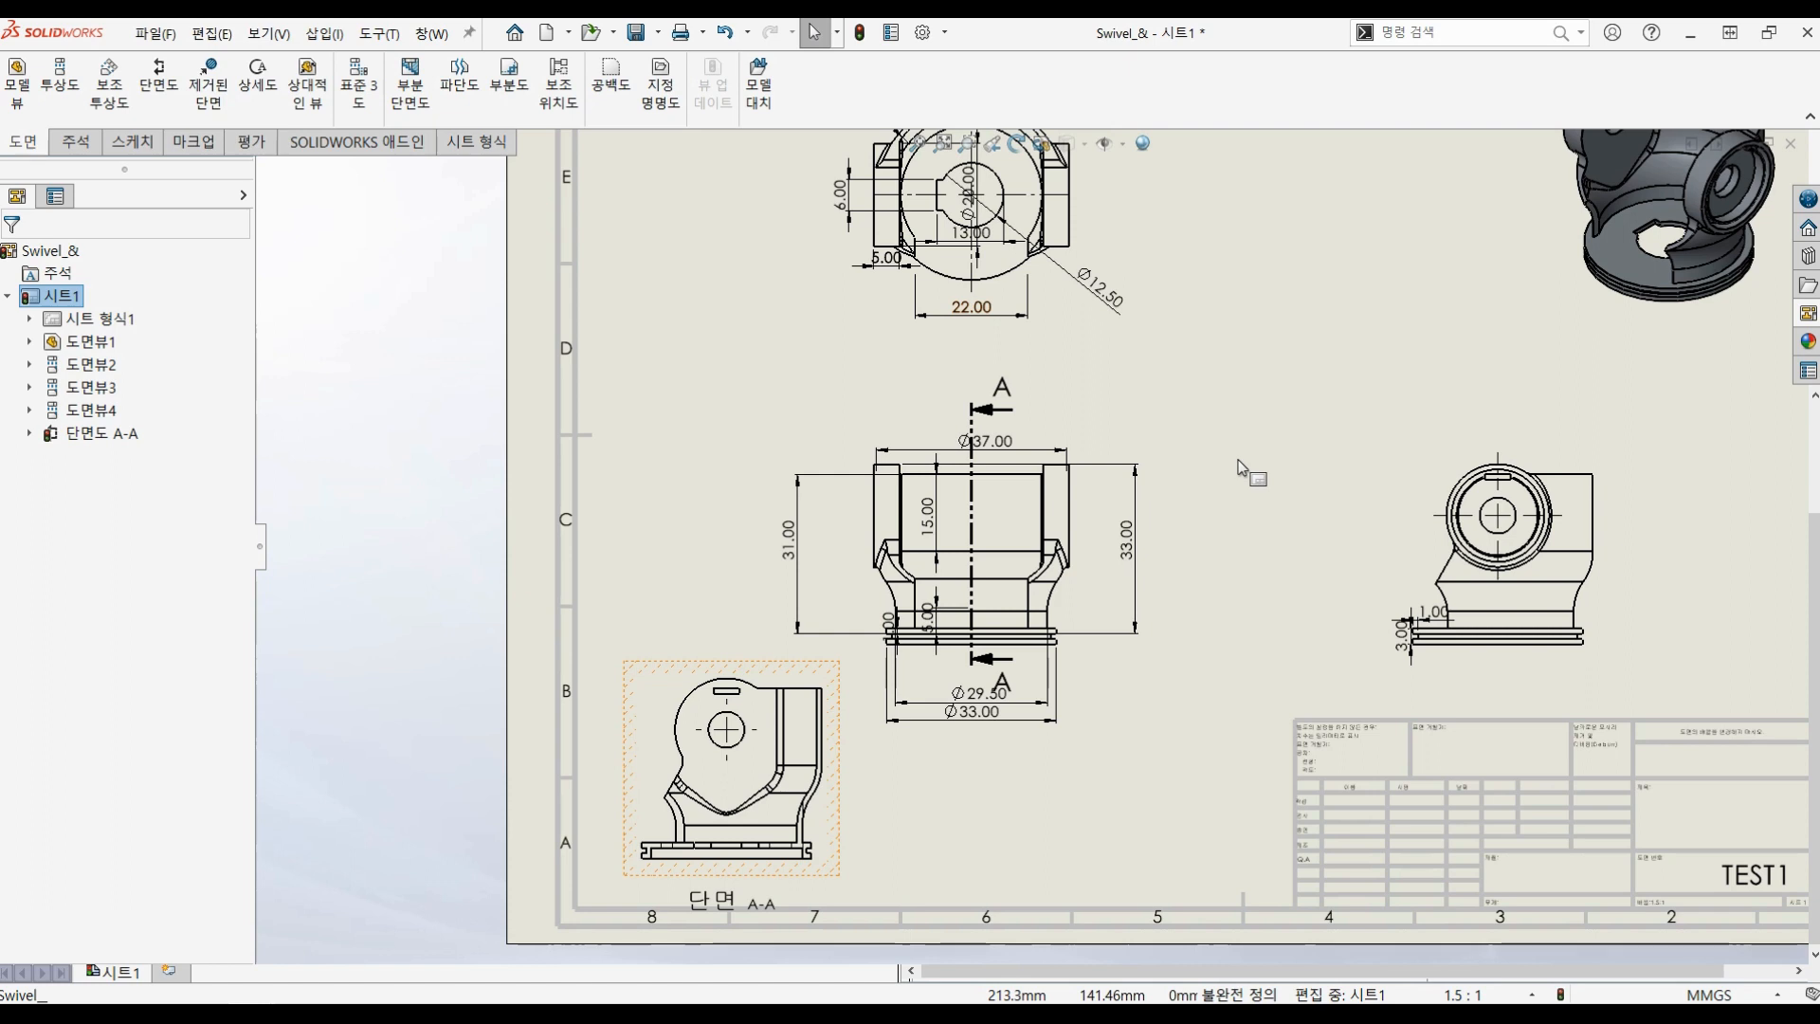
click(264, 90)
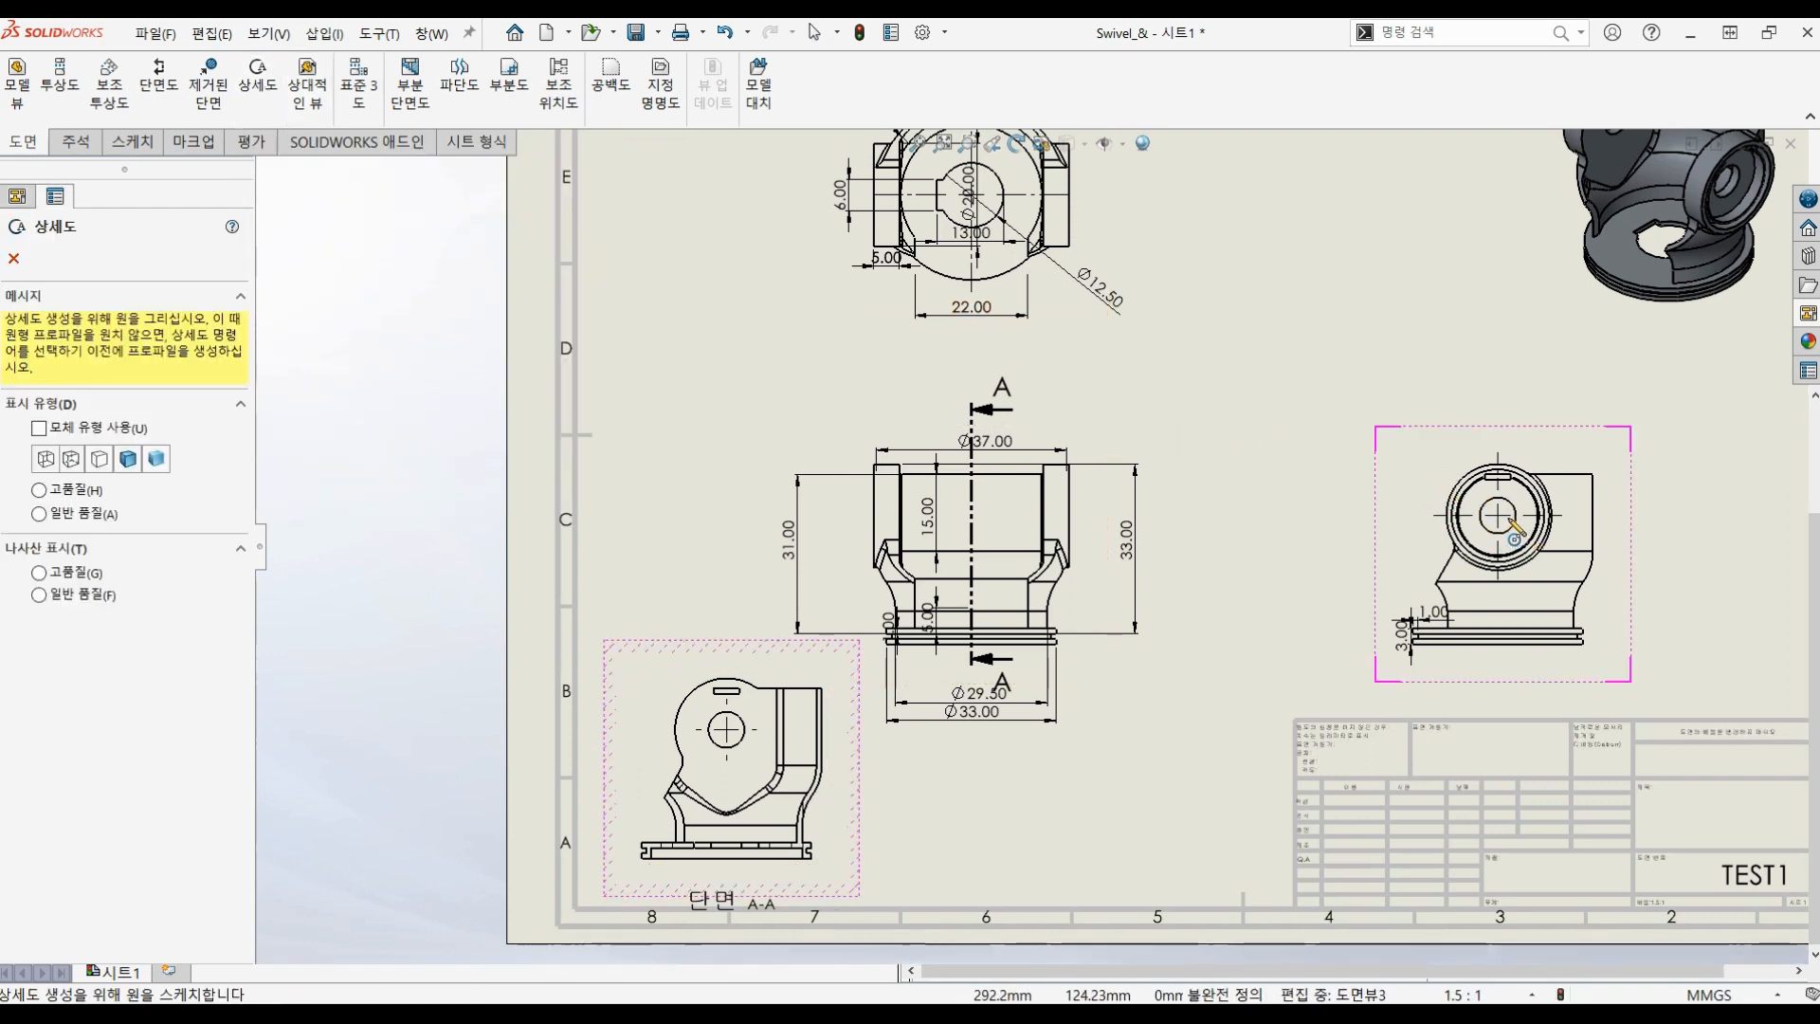
click(1425, 564)
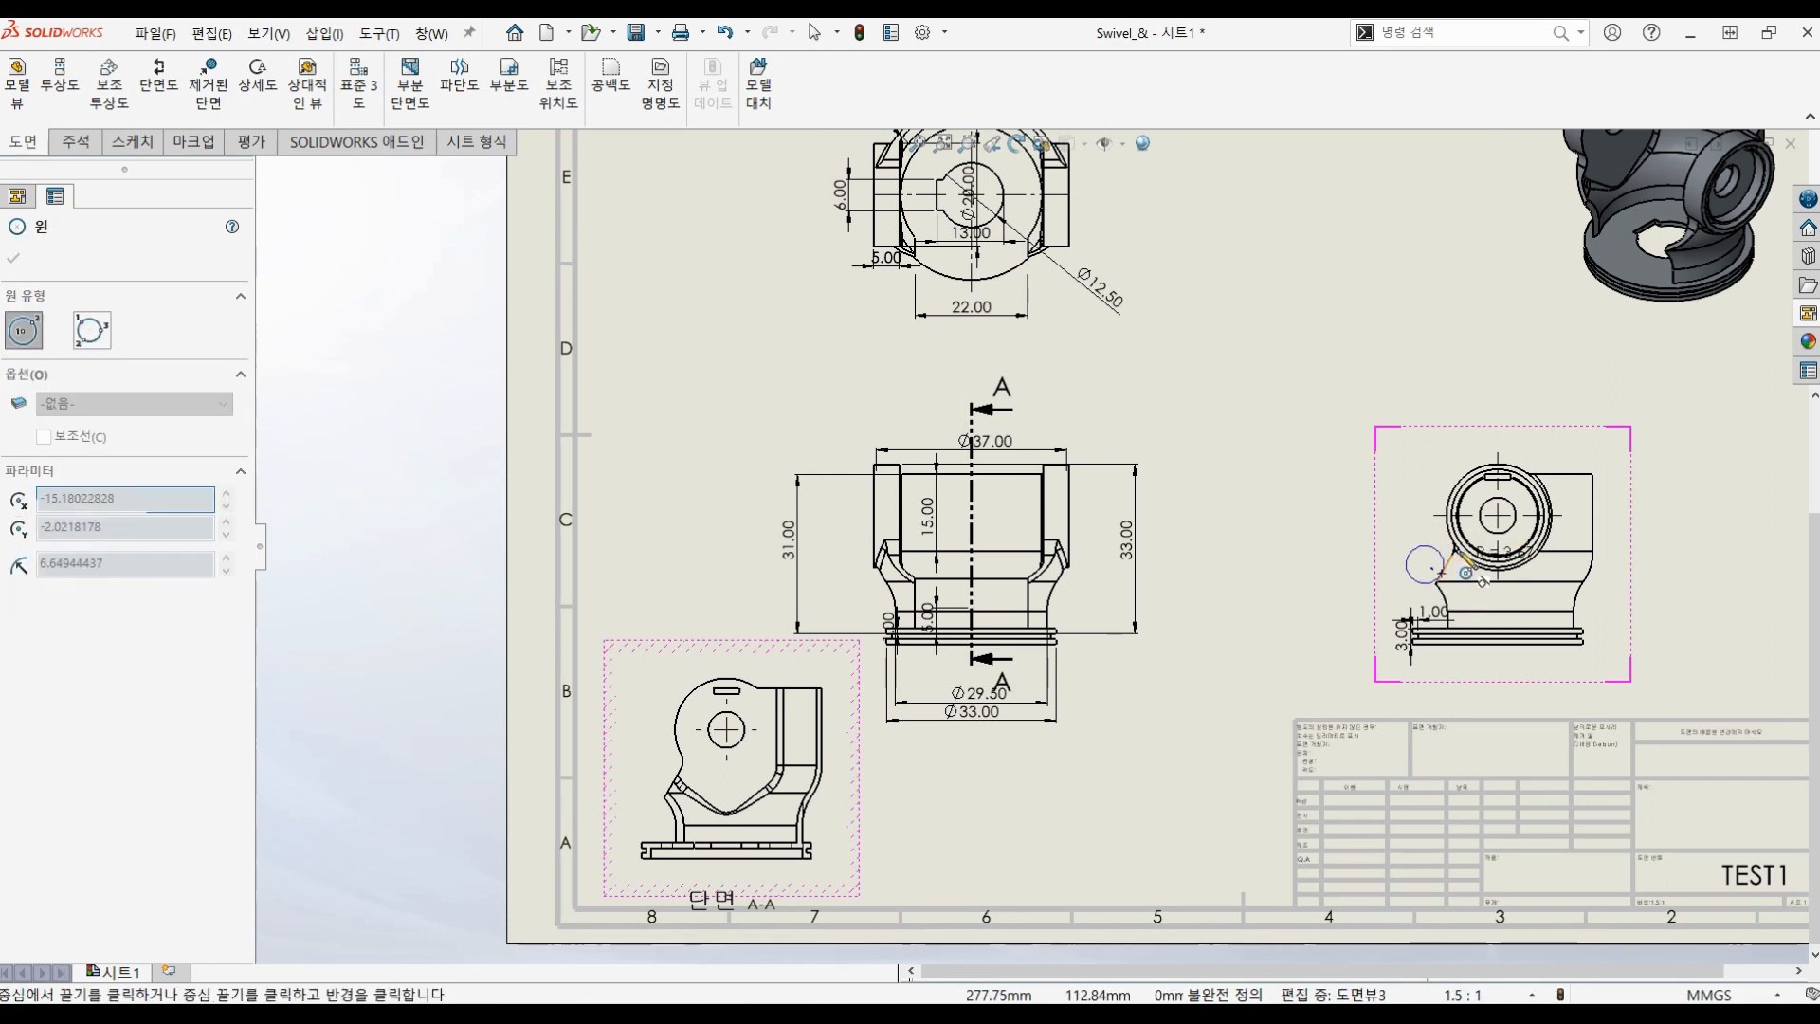
click(1420, 491)
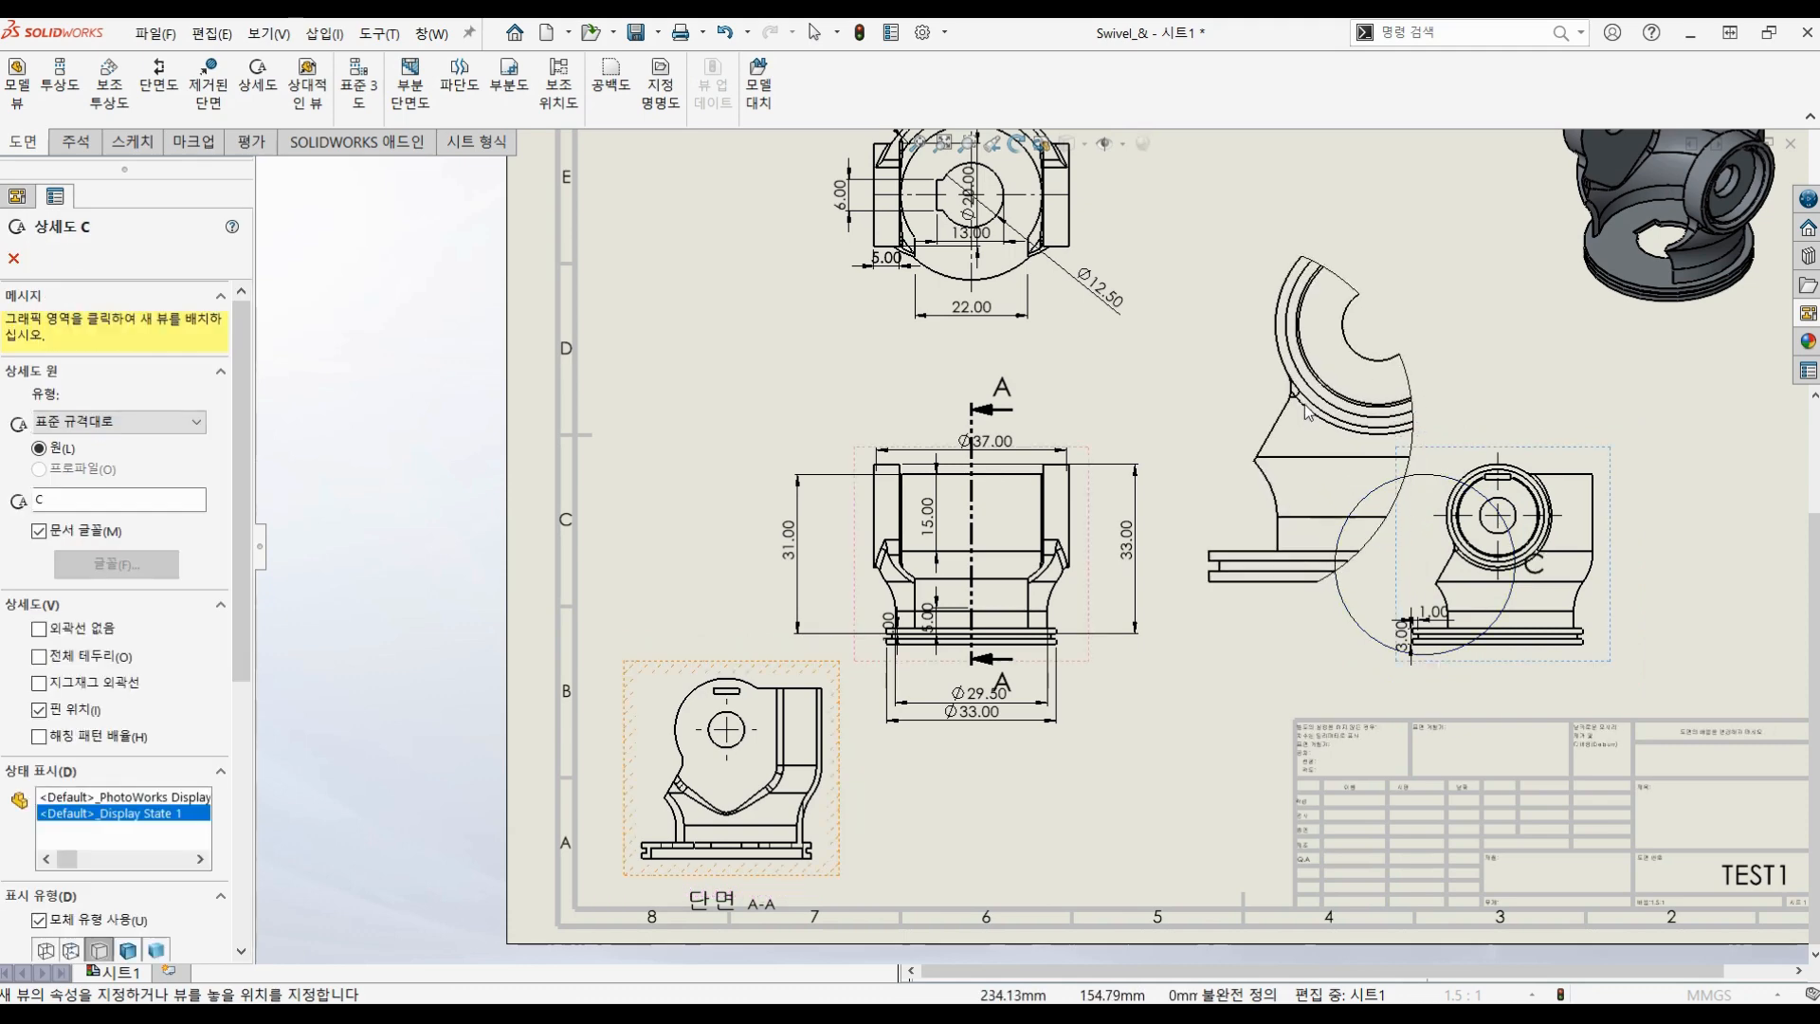
scroll(1331, 331, up, 3)
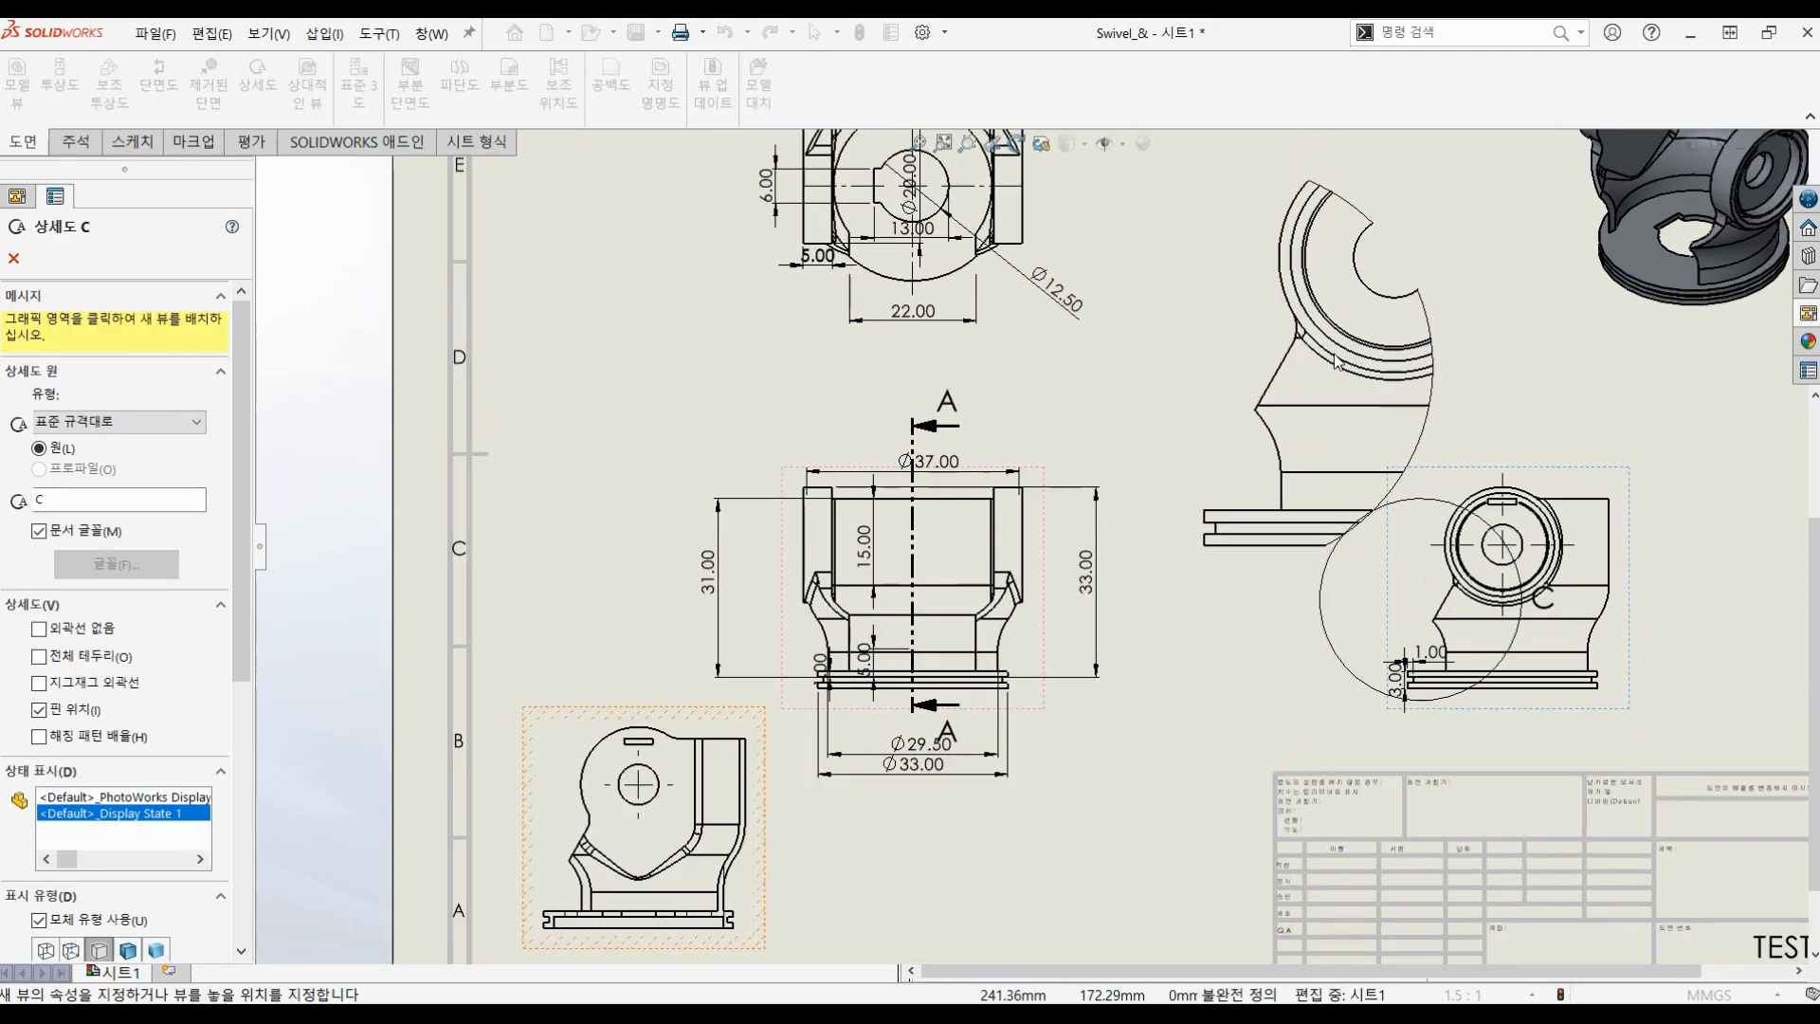
middle_drag(1195, 452, 1052, 446)
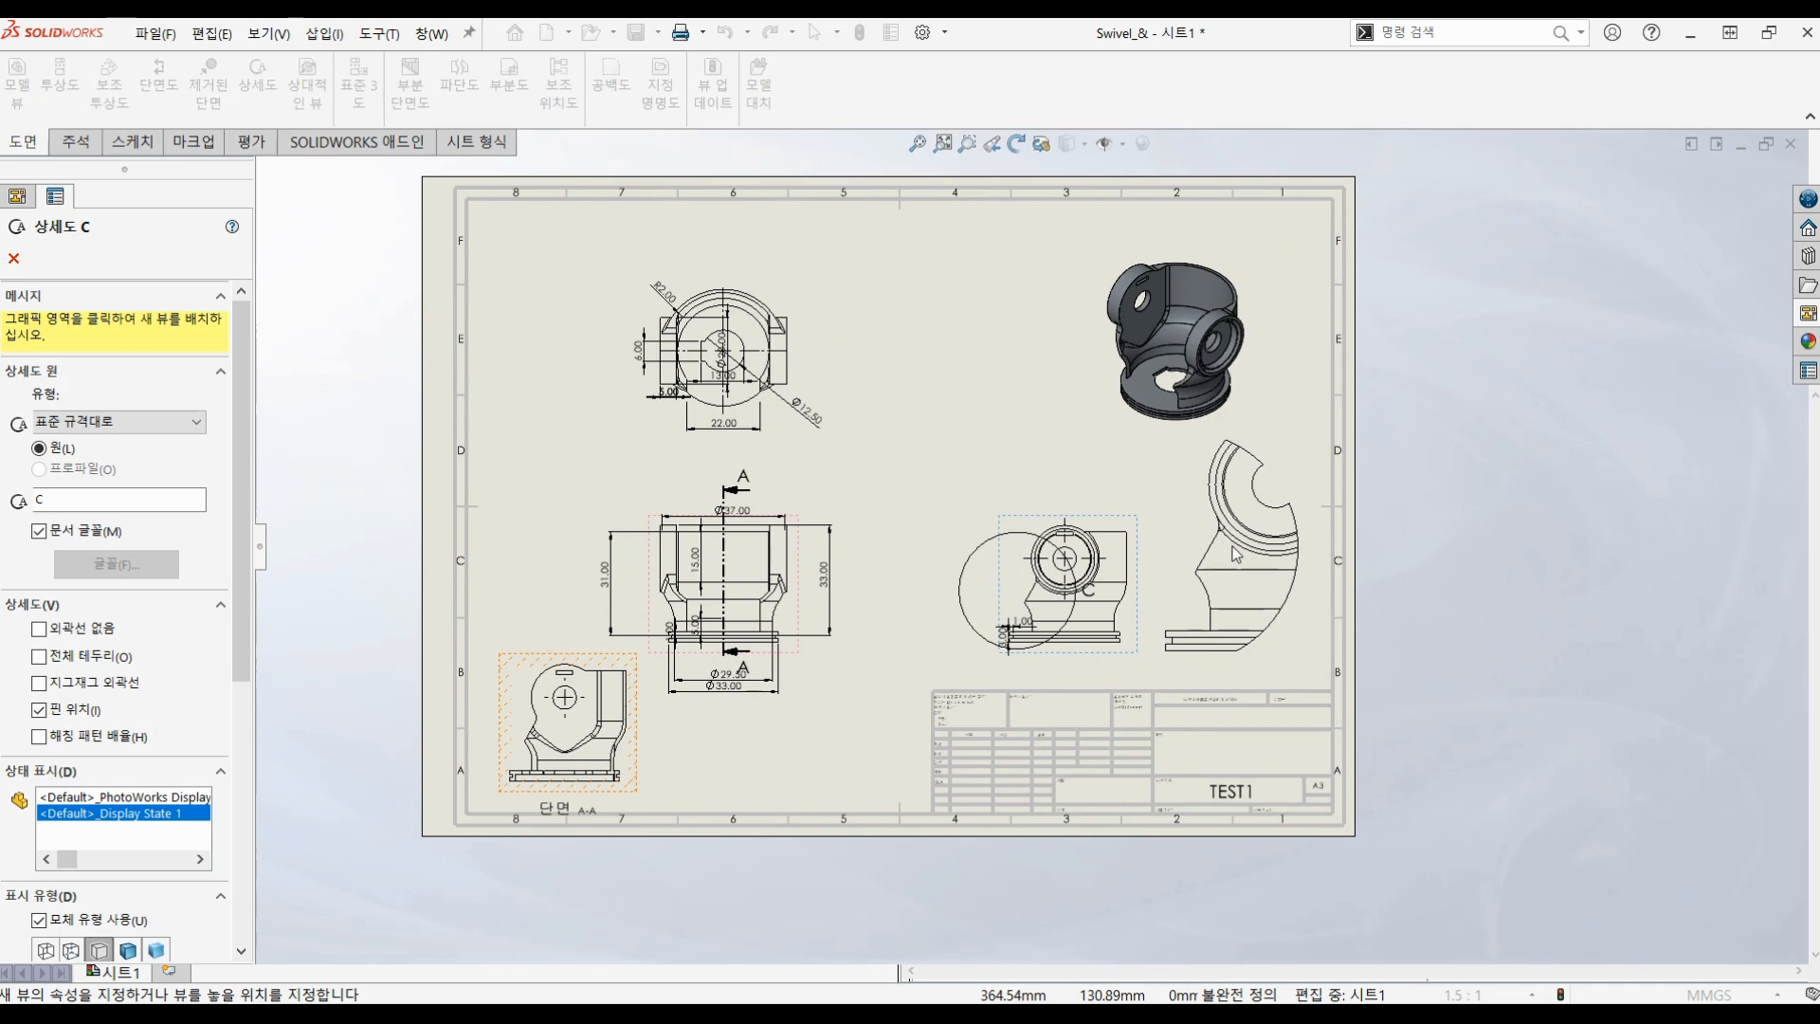
click(1237, 552)
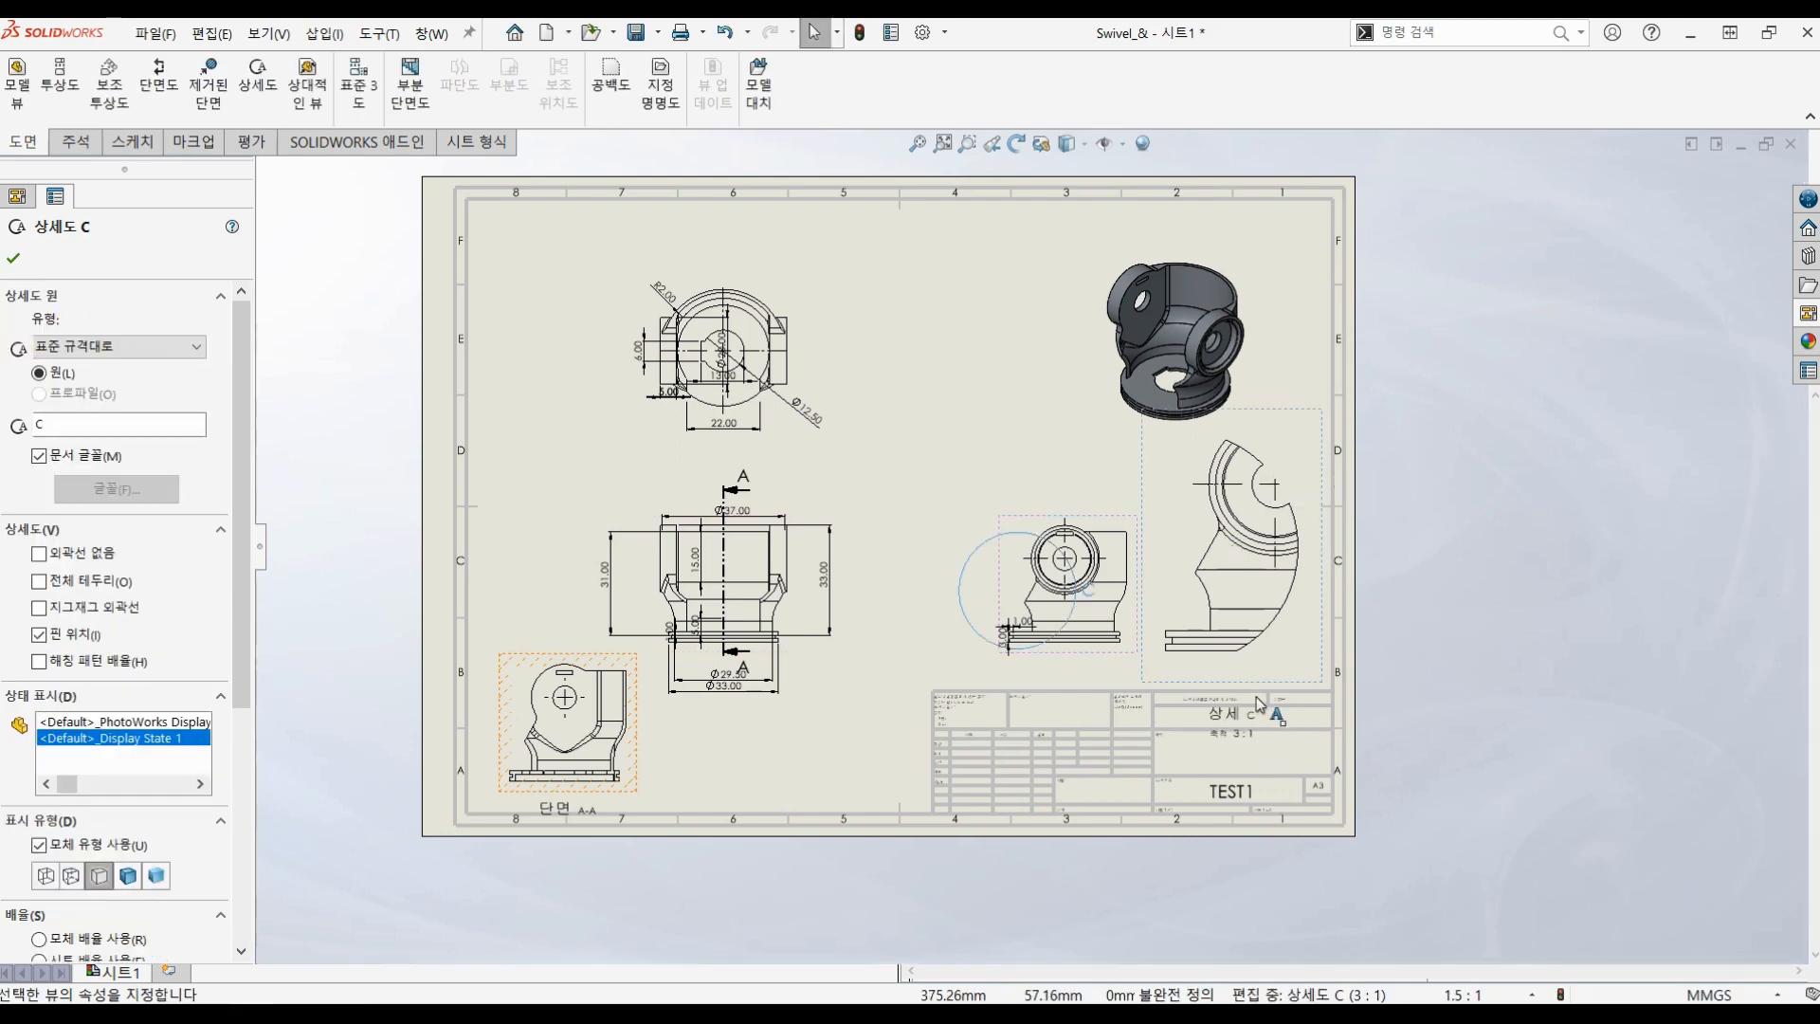
scroll(1270, 579, down, 1)
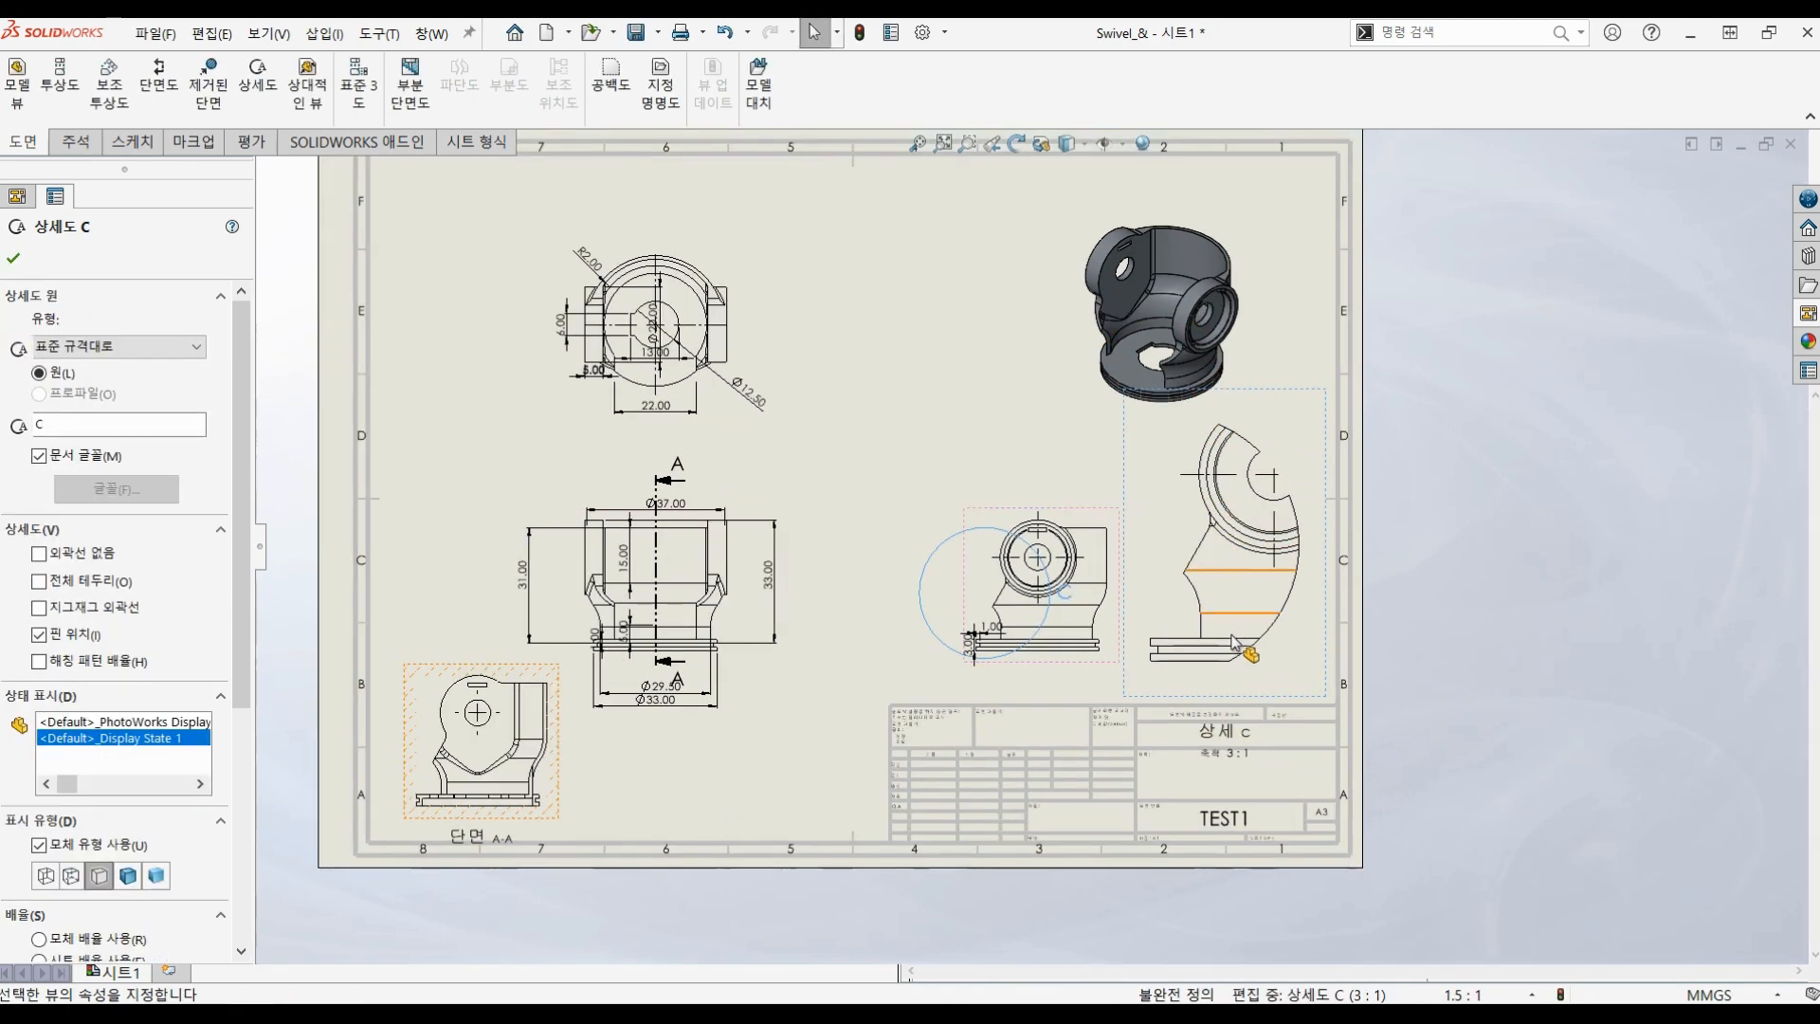
Step: Move the shaded isometric view slightly up and to the right, away from the detail view below it
scroll(1235, 645, up, 1)
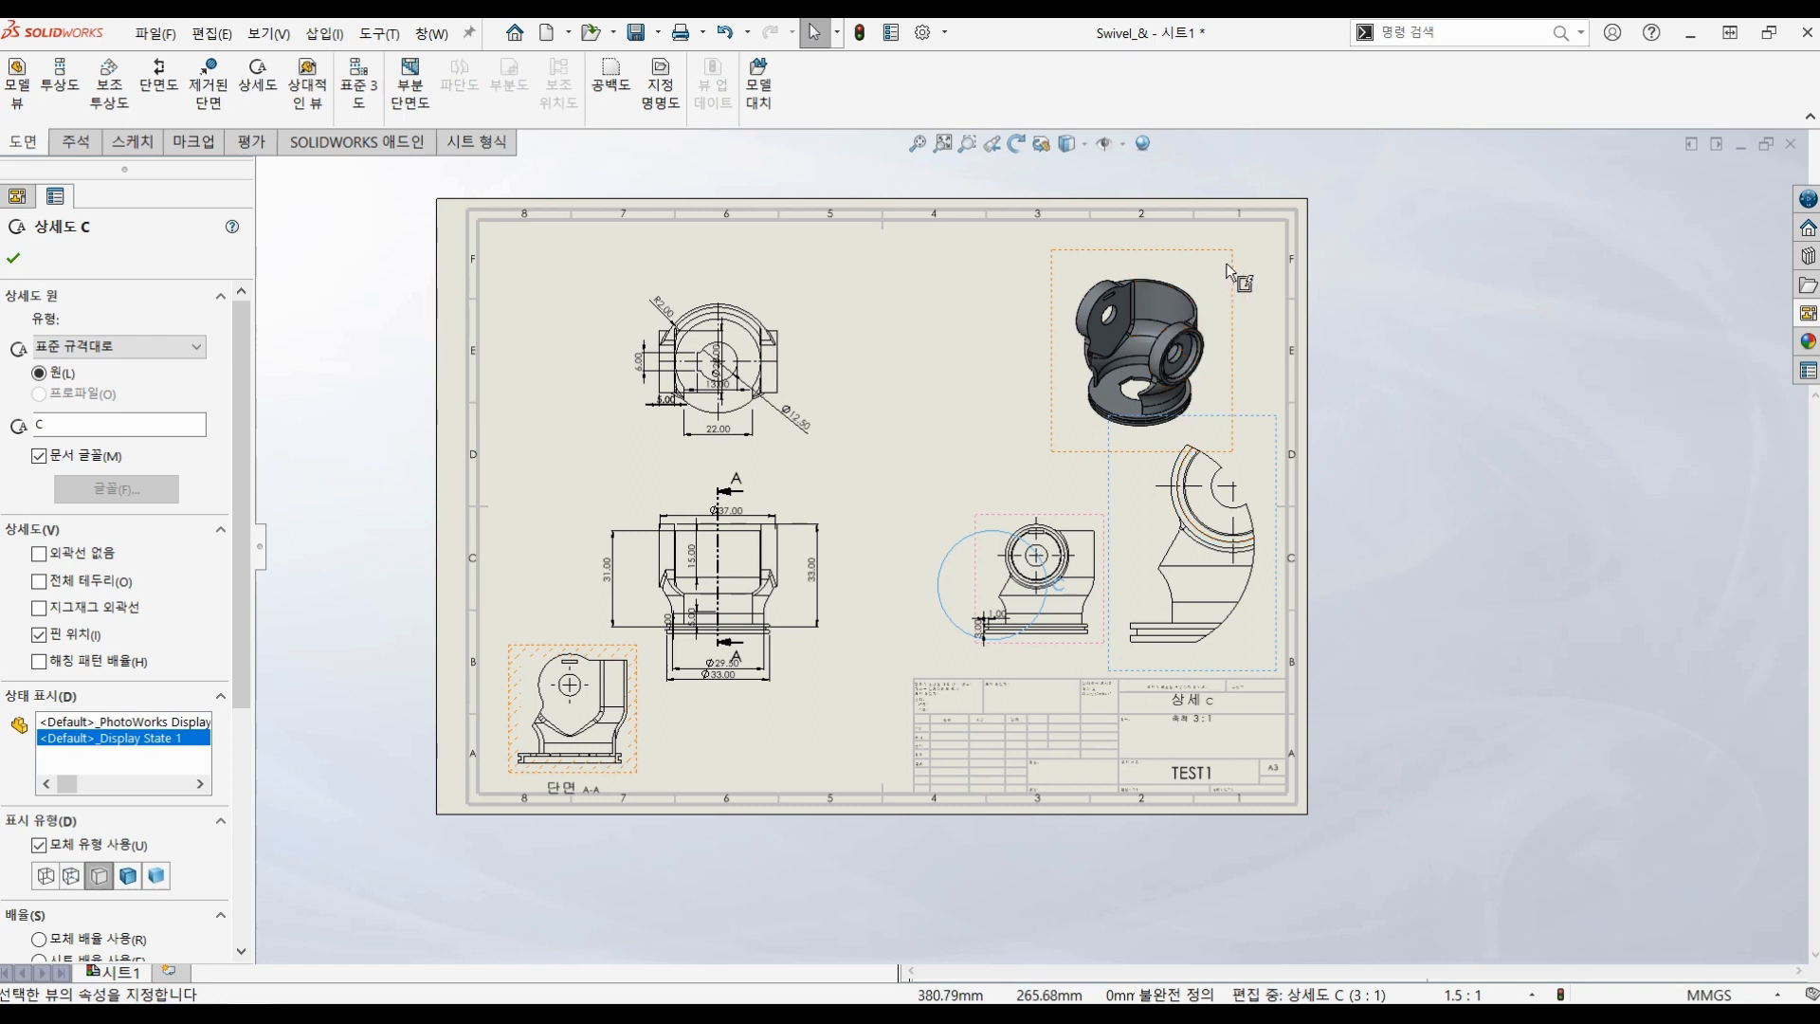
drag(1246, 284, 1264, 268)
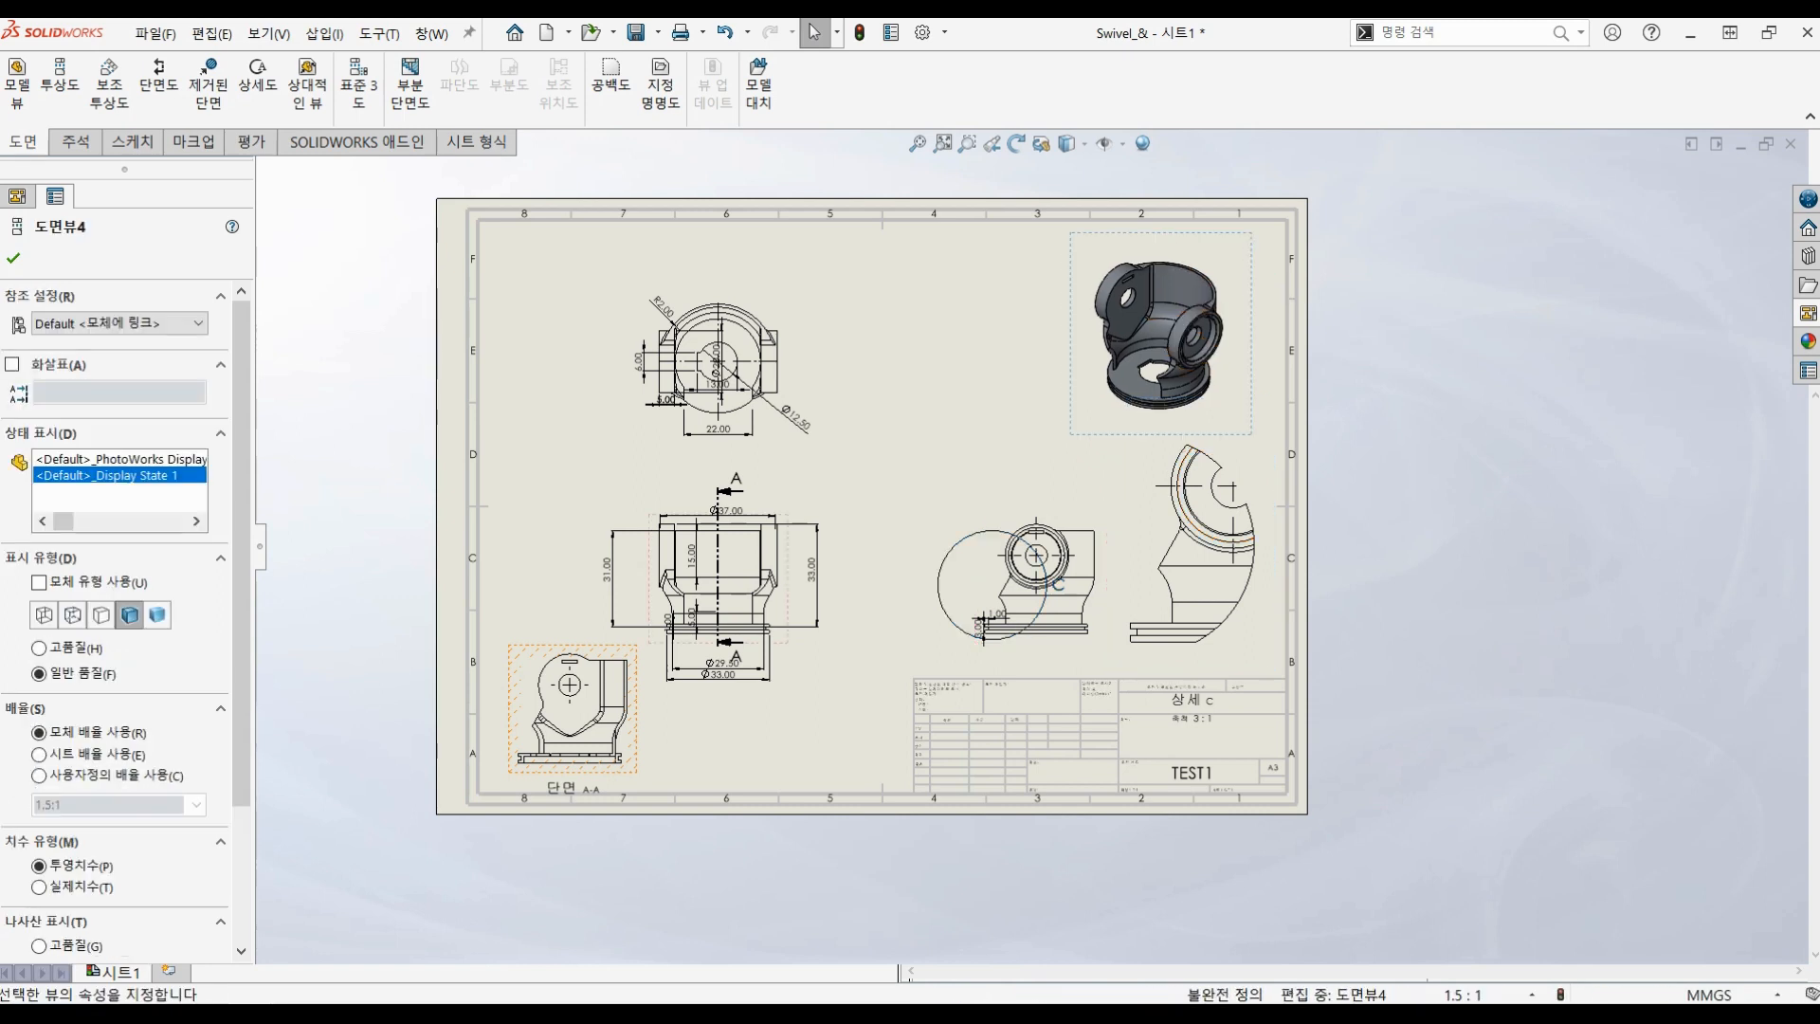
click(502, 414)
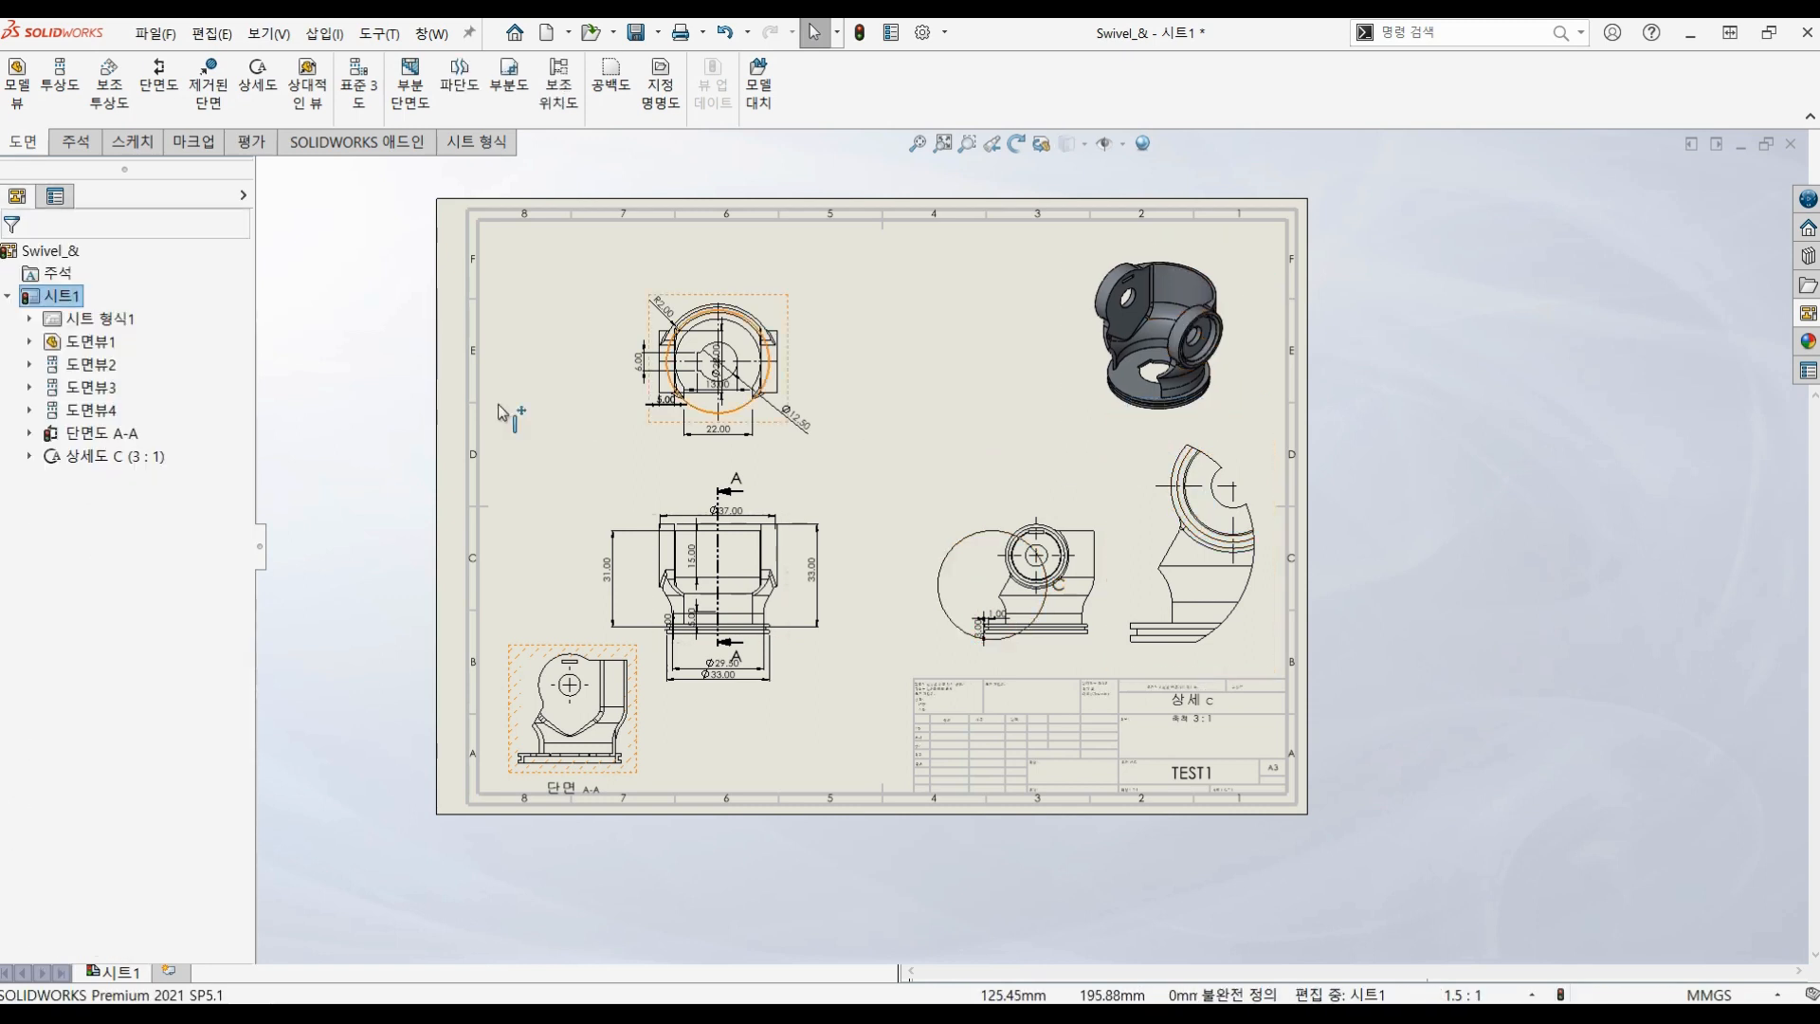
Step: Move detail view C's name and scale label out of the title block to the upper left of that view
click(1226, 488)
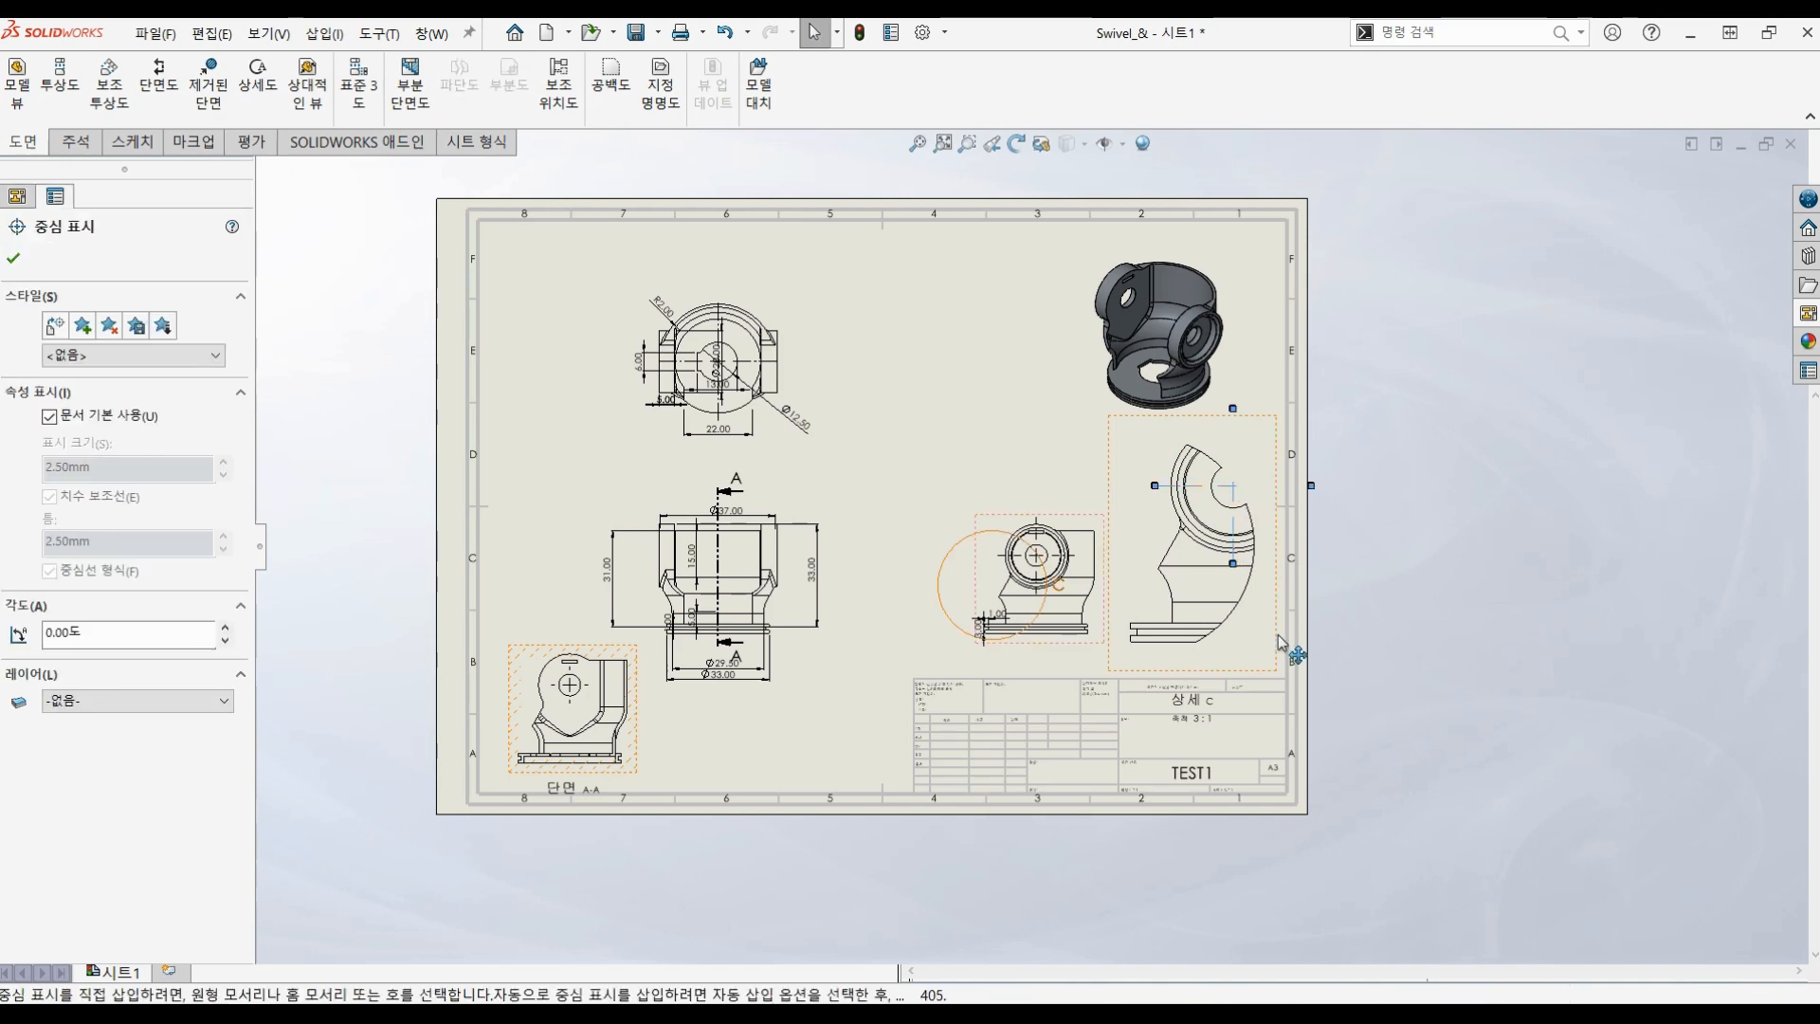
scroll(1190, 730, down, 4)
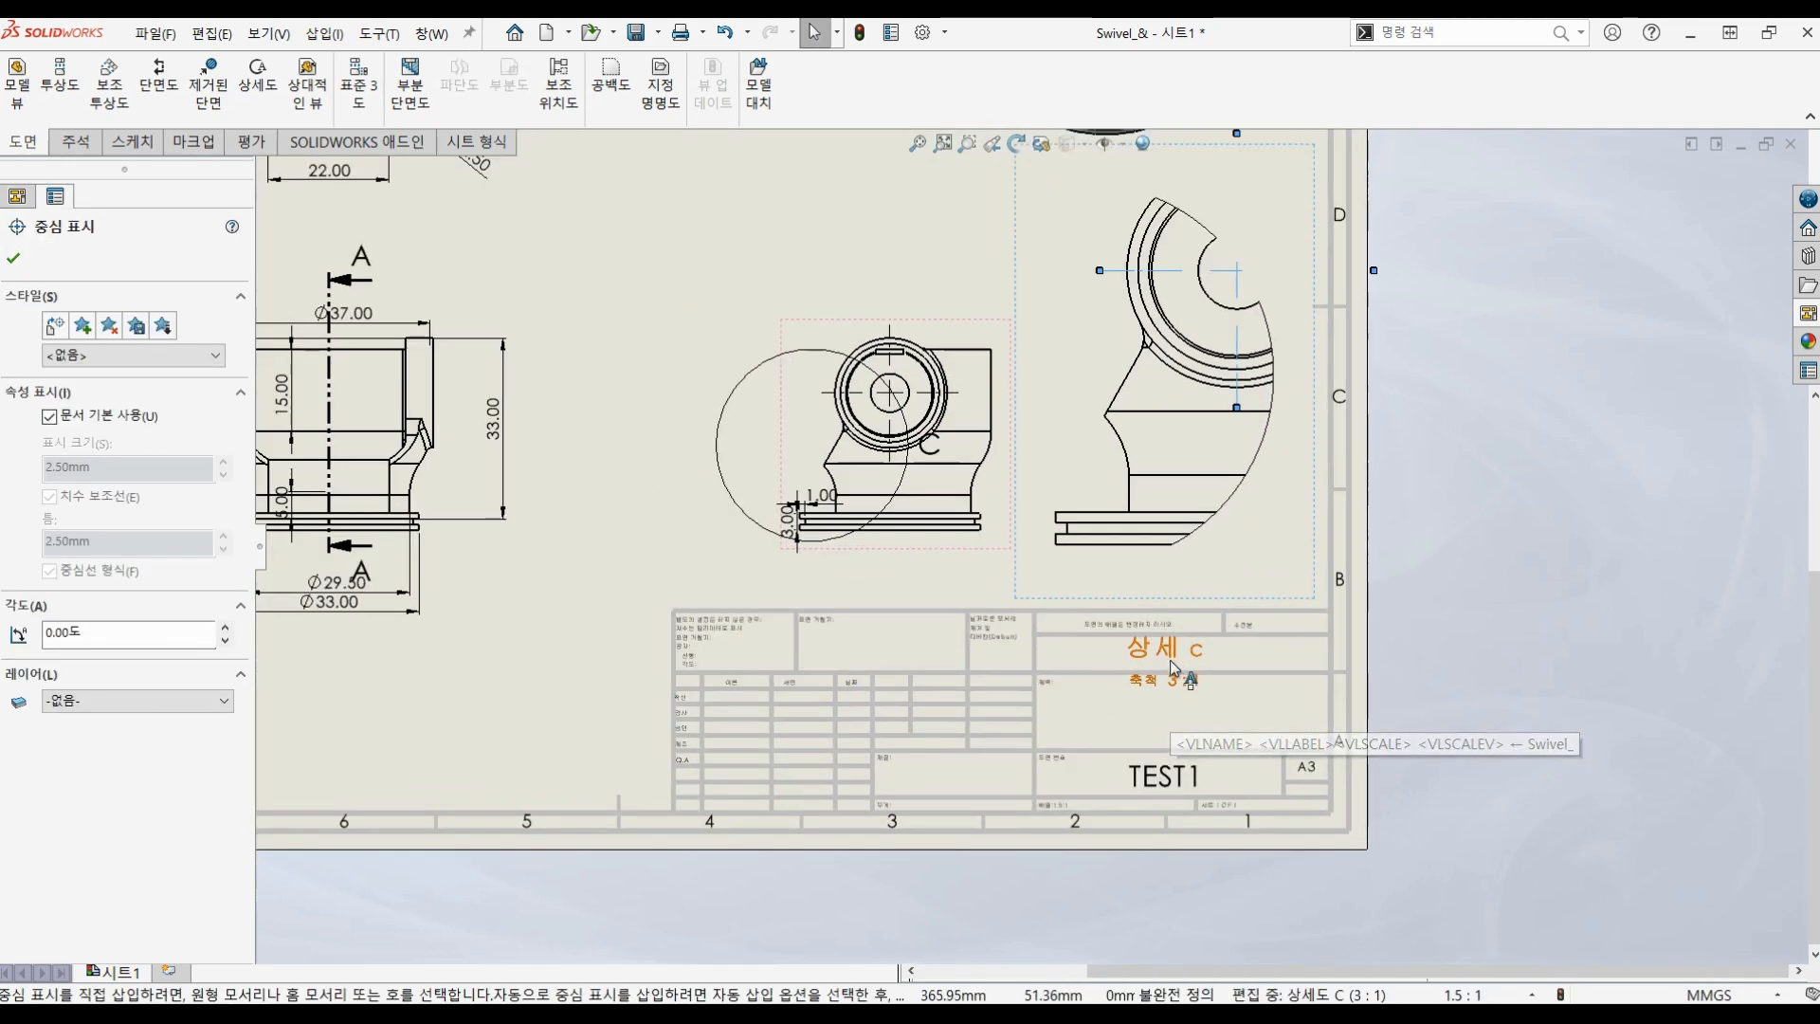
key(Escape)
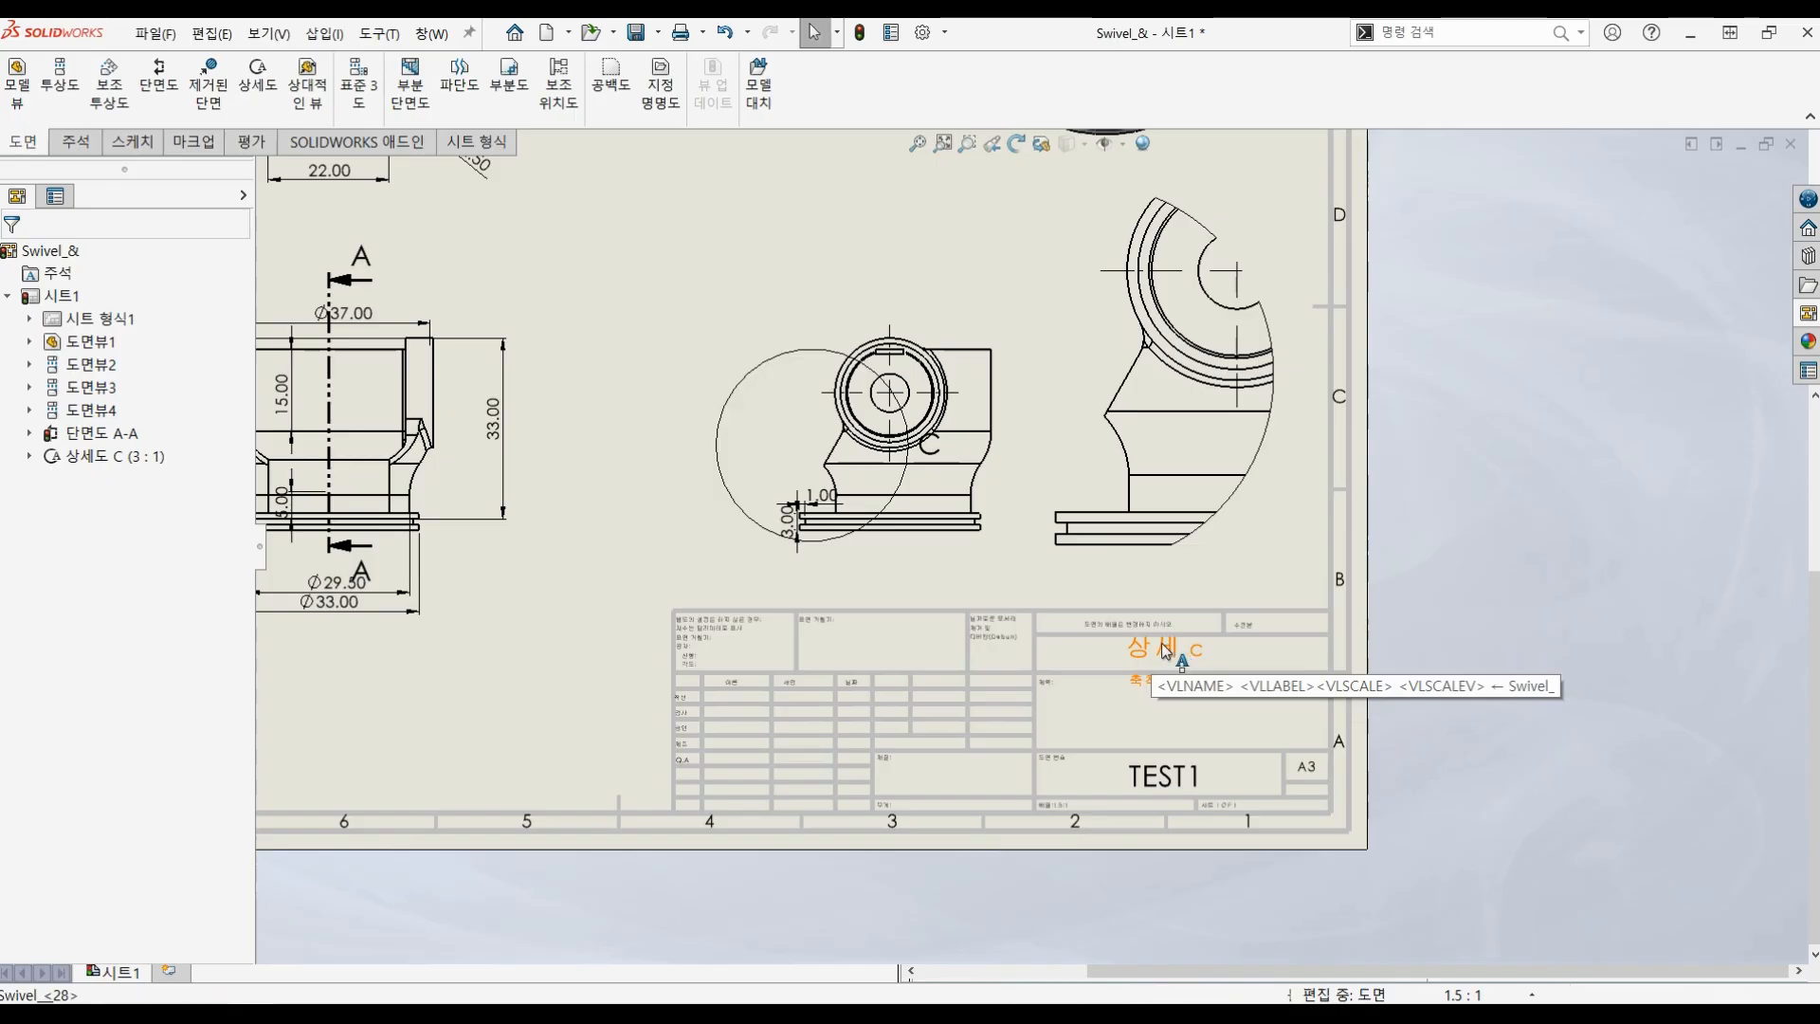
mouse_move(1033, 474)
mouse_down()
mouse_move(948, 323)
mouse_move(943, 231)
mouse_move(1072, 207)
mouse_up()
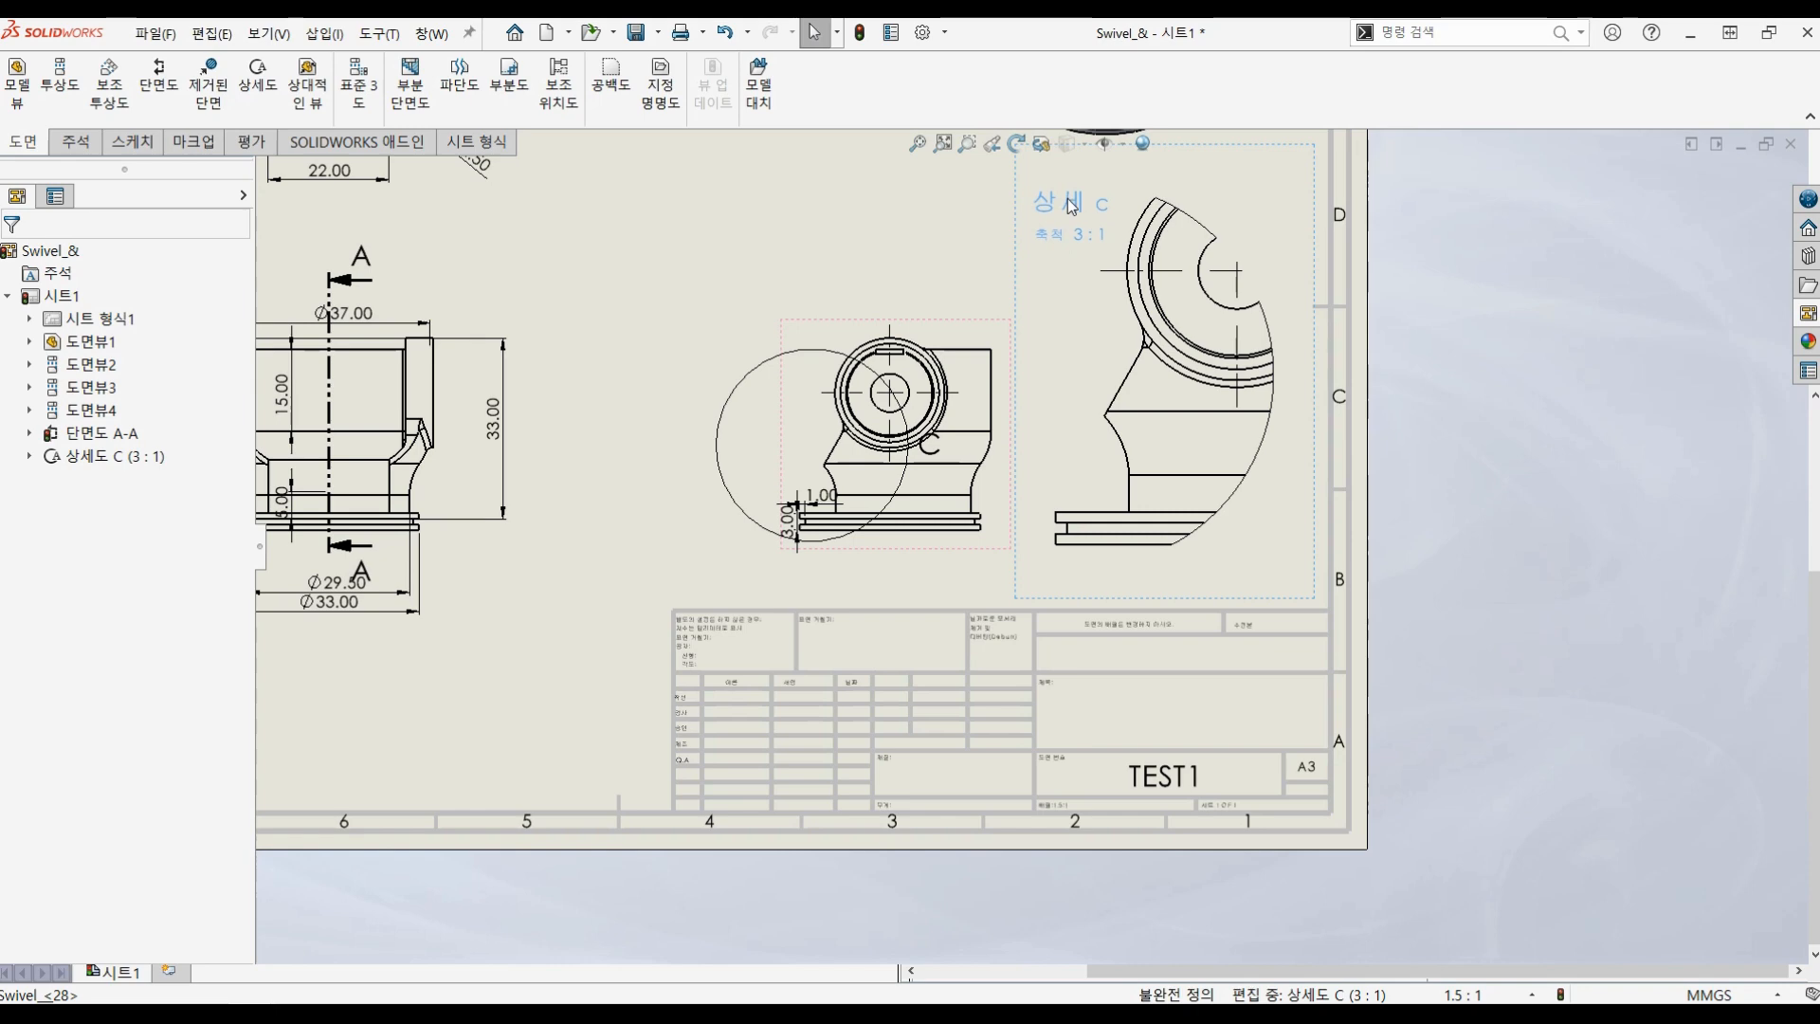
click(952, 216)
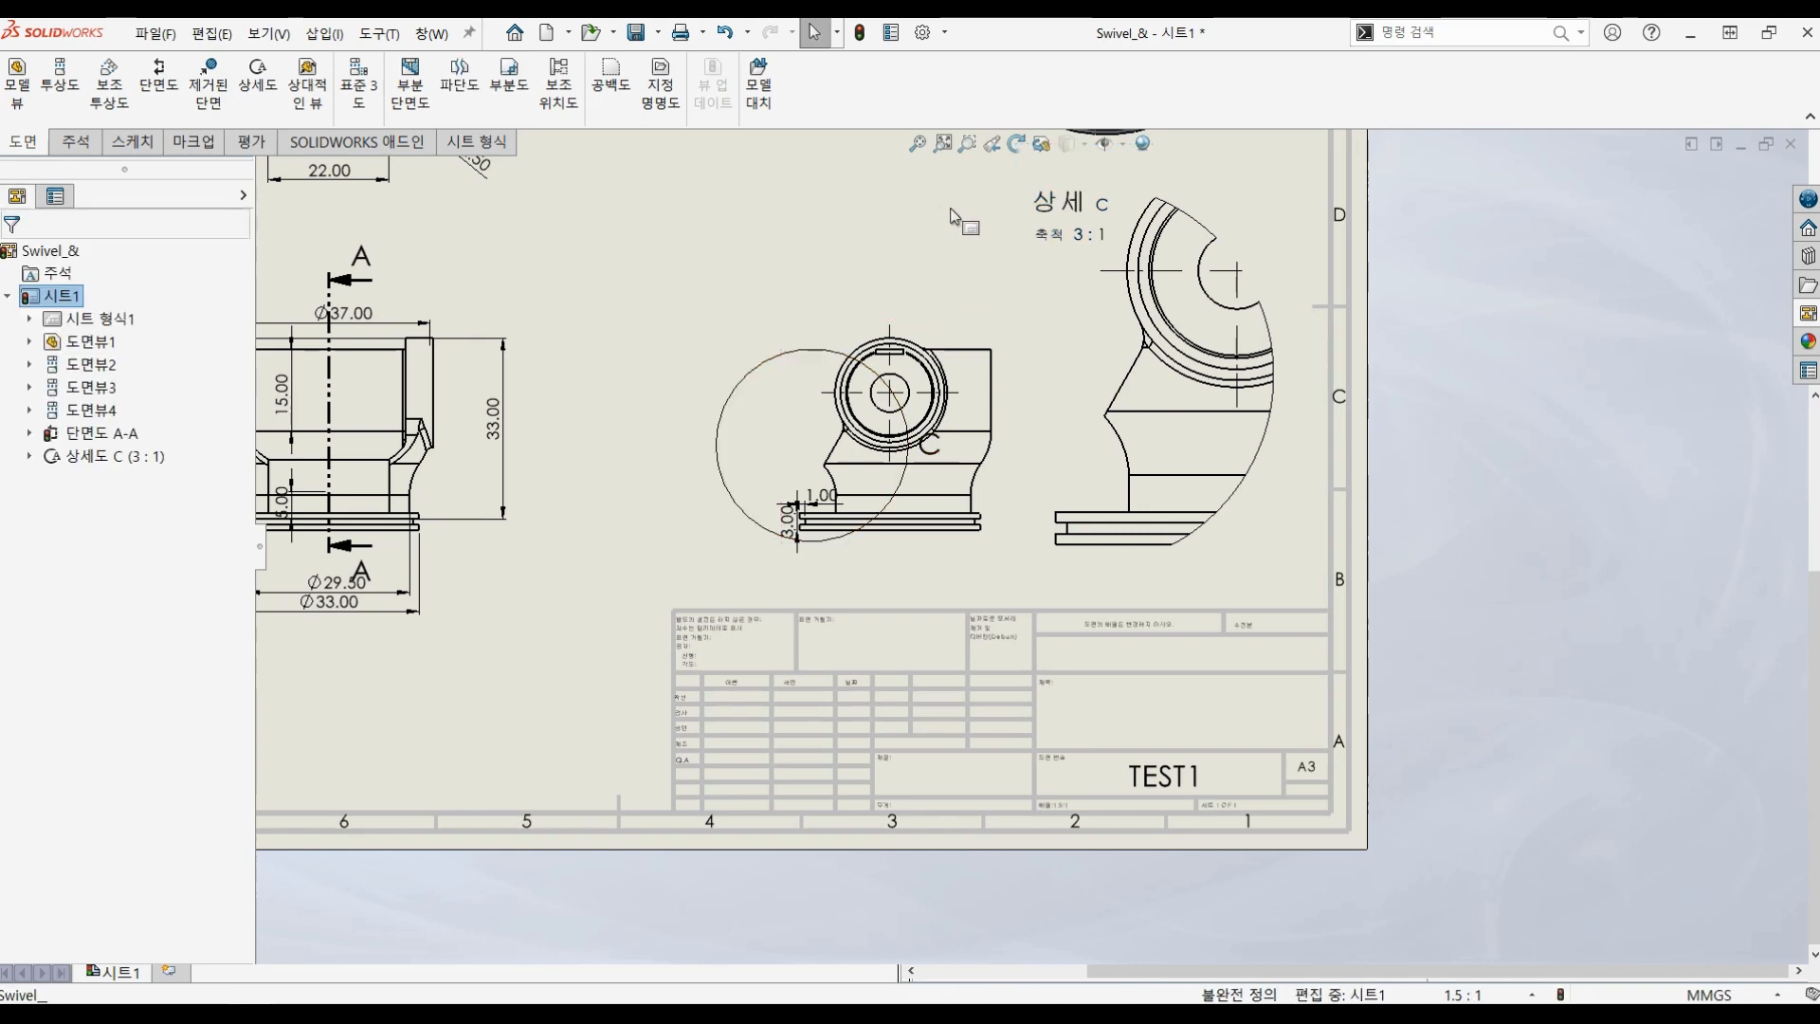
mouse_move(953, 216)
middle_down()
mouse_move(1009, 284)
mouse_move(1334, 391)
middle_up()
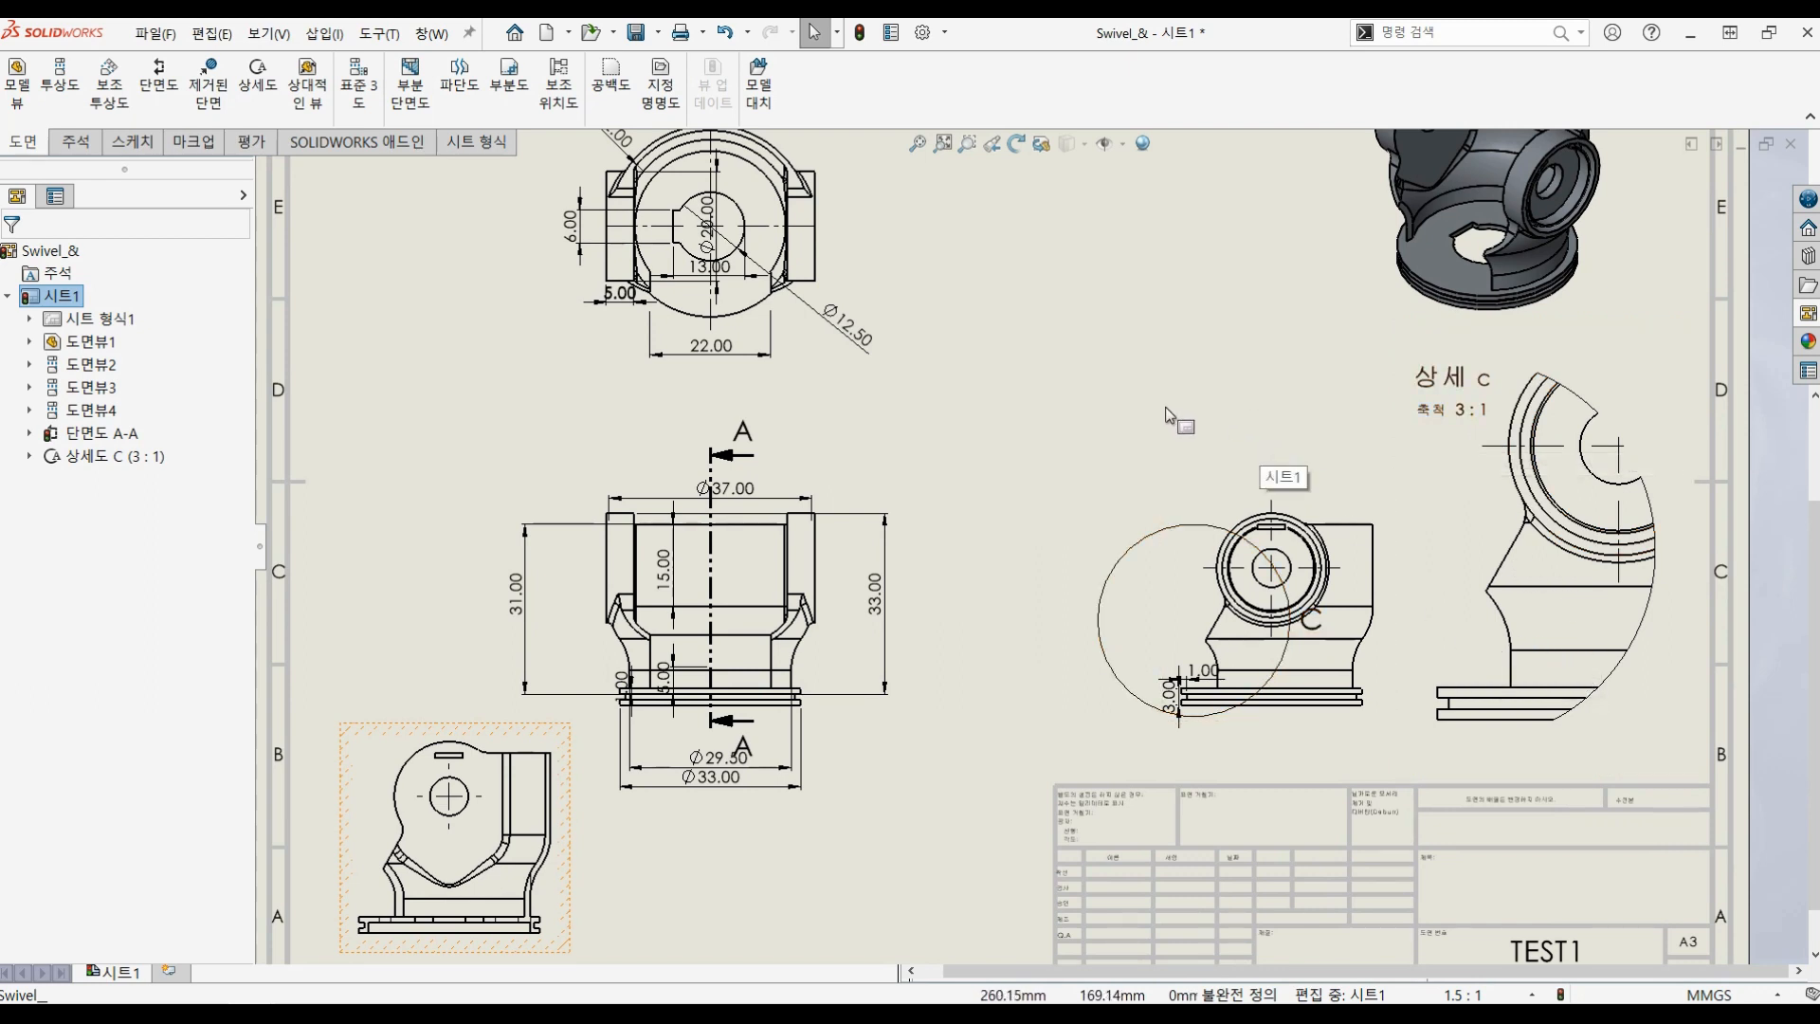
Step: Try to dimension the upper flange in detail view C from a single edge, and delete the resulting diameter dimension
click(72, 144)
click(38, 76)
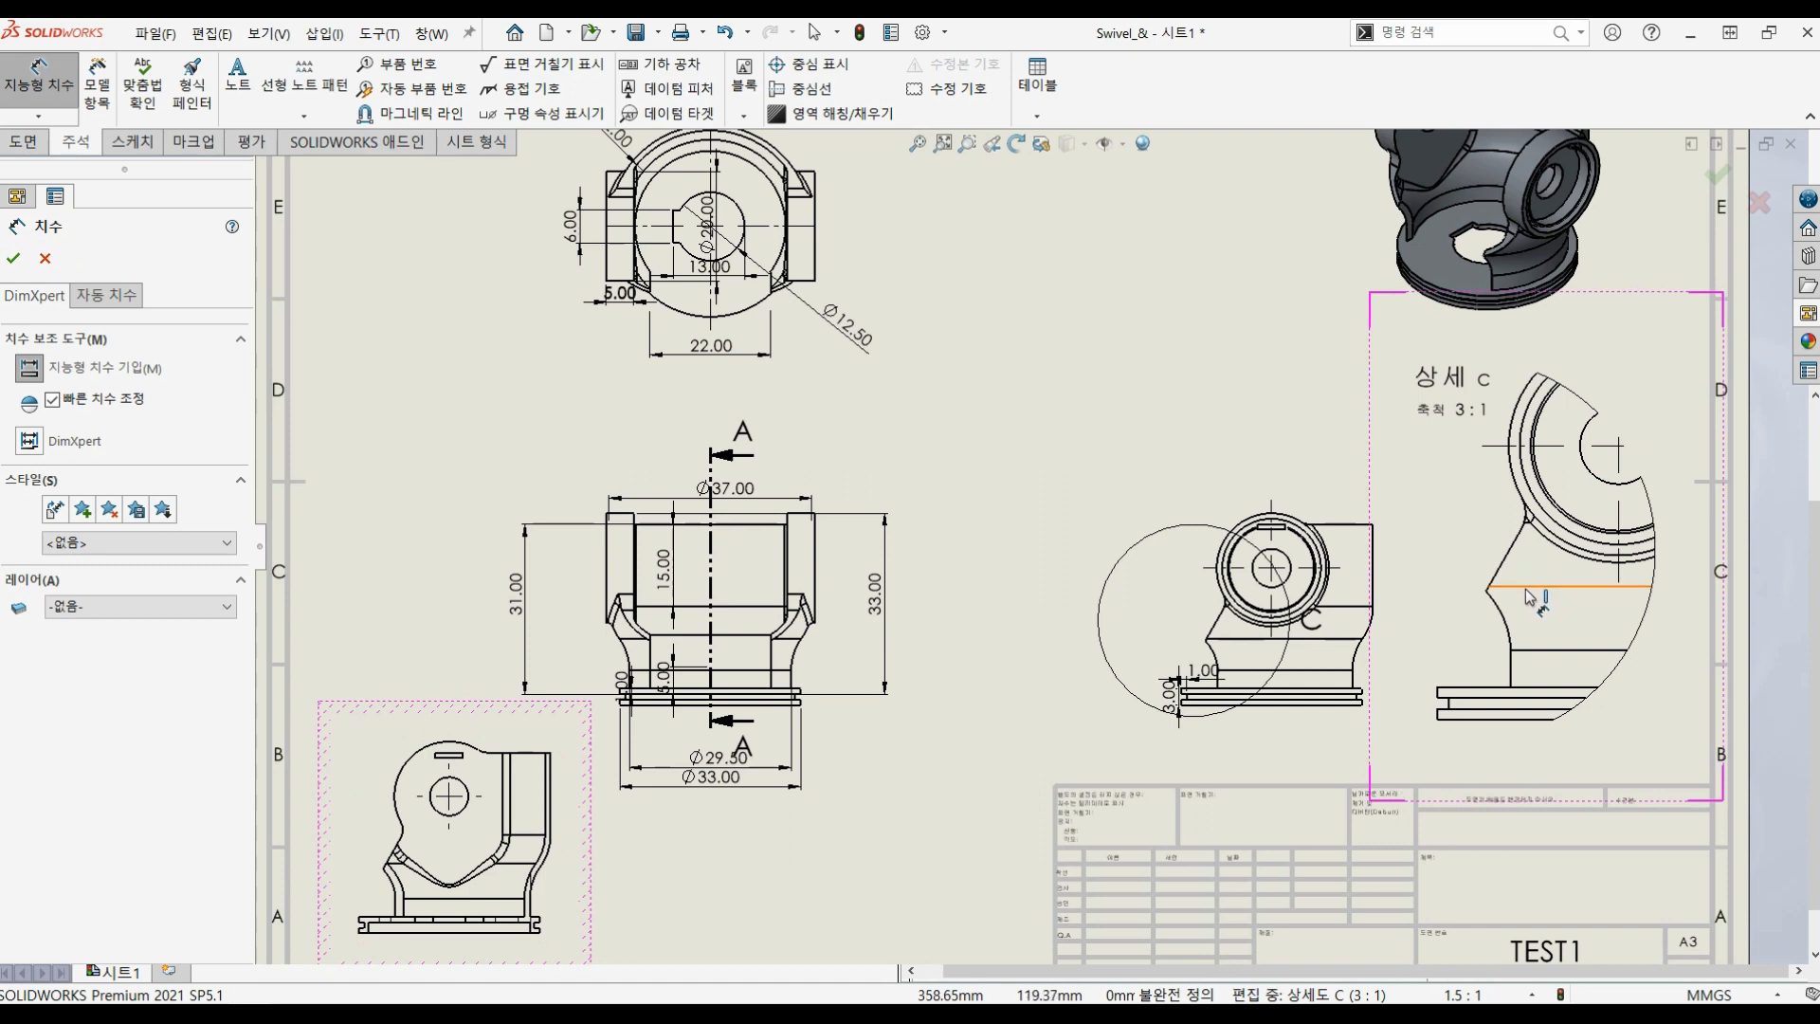
click(1491, 693)
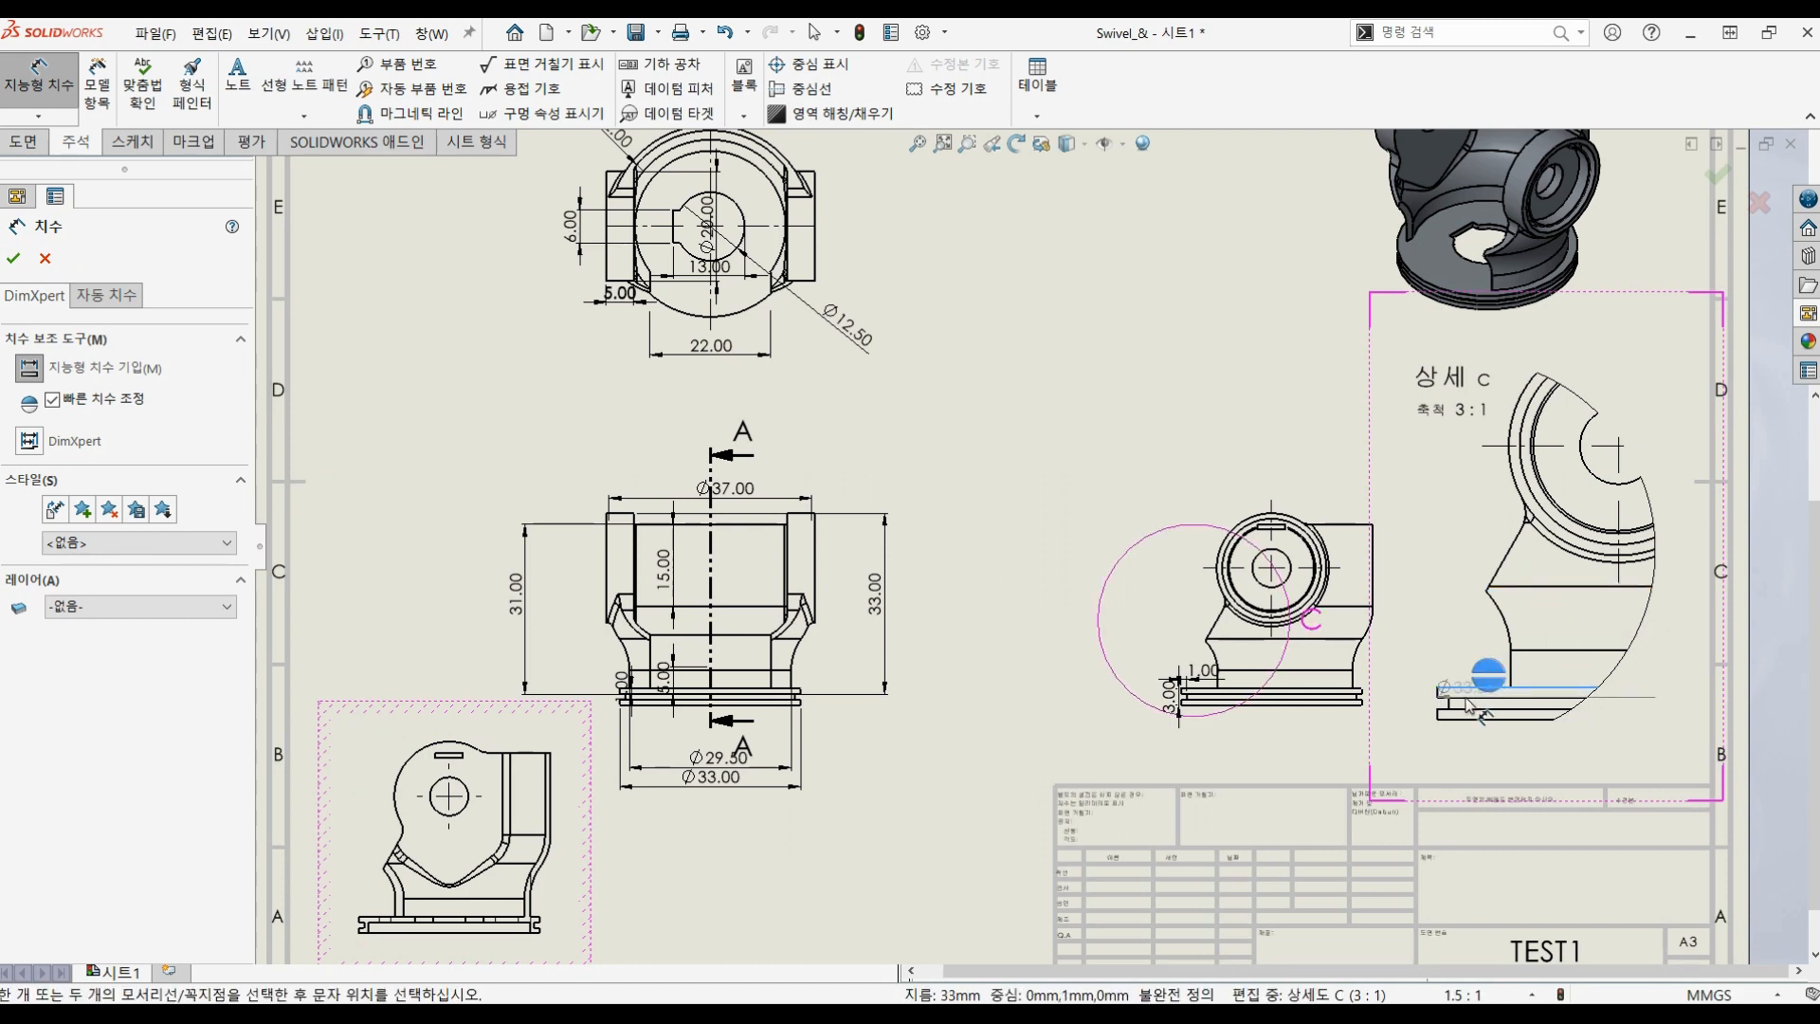
scroll(1467, 706, down, 5)
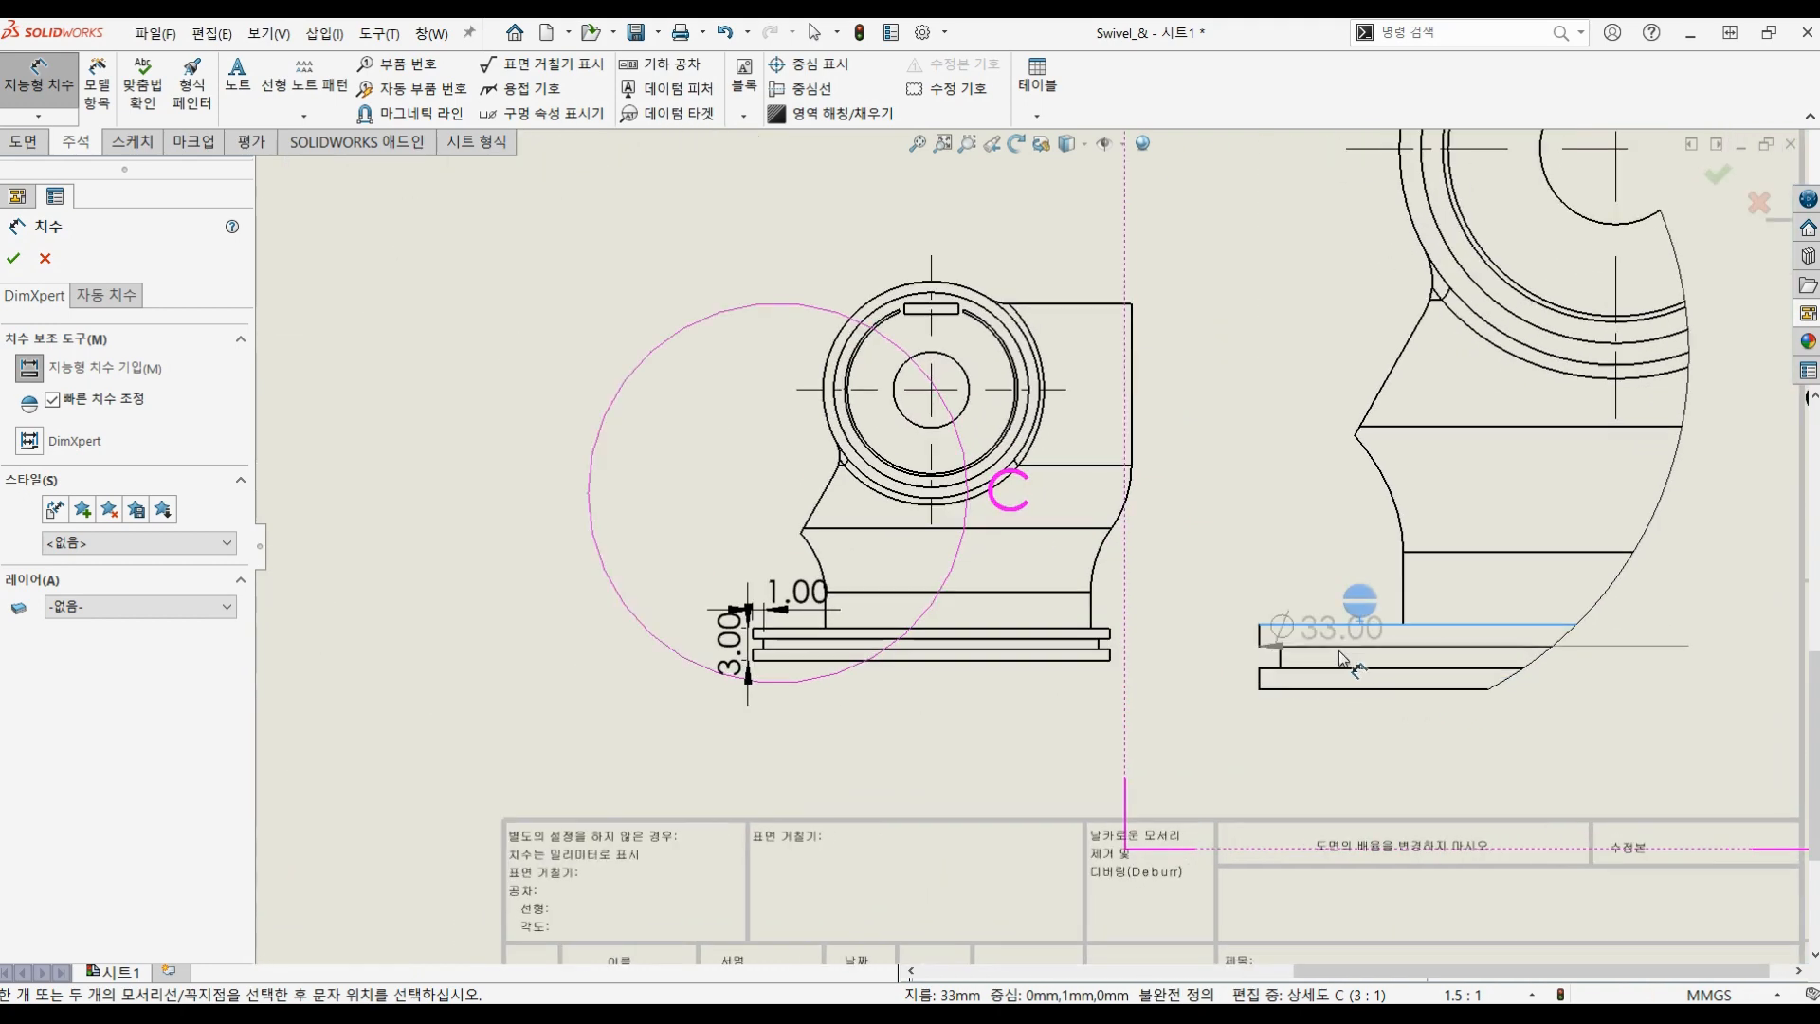
click(1347, 654)
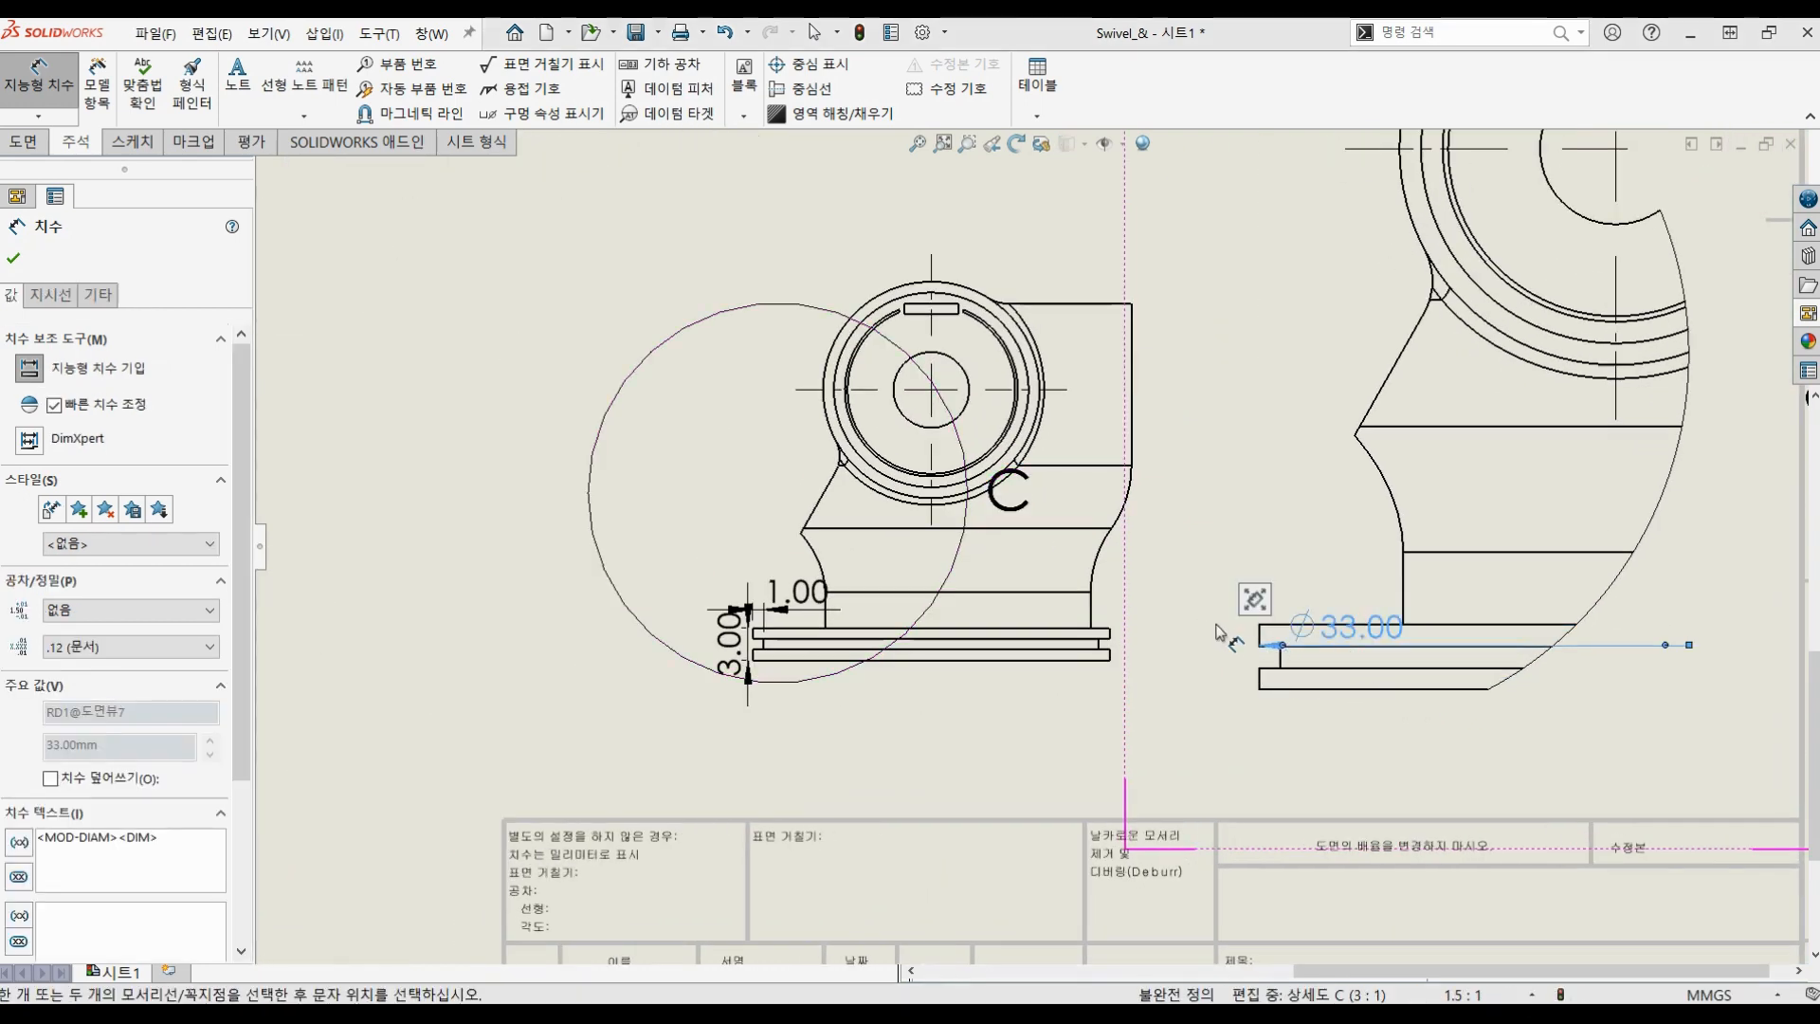
key(Escape)
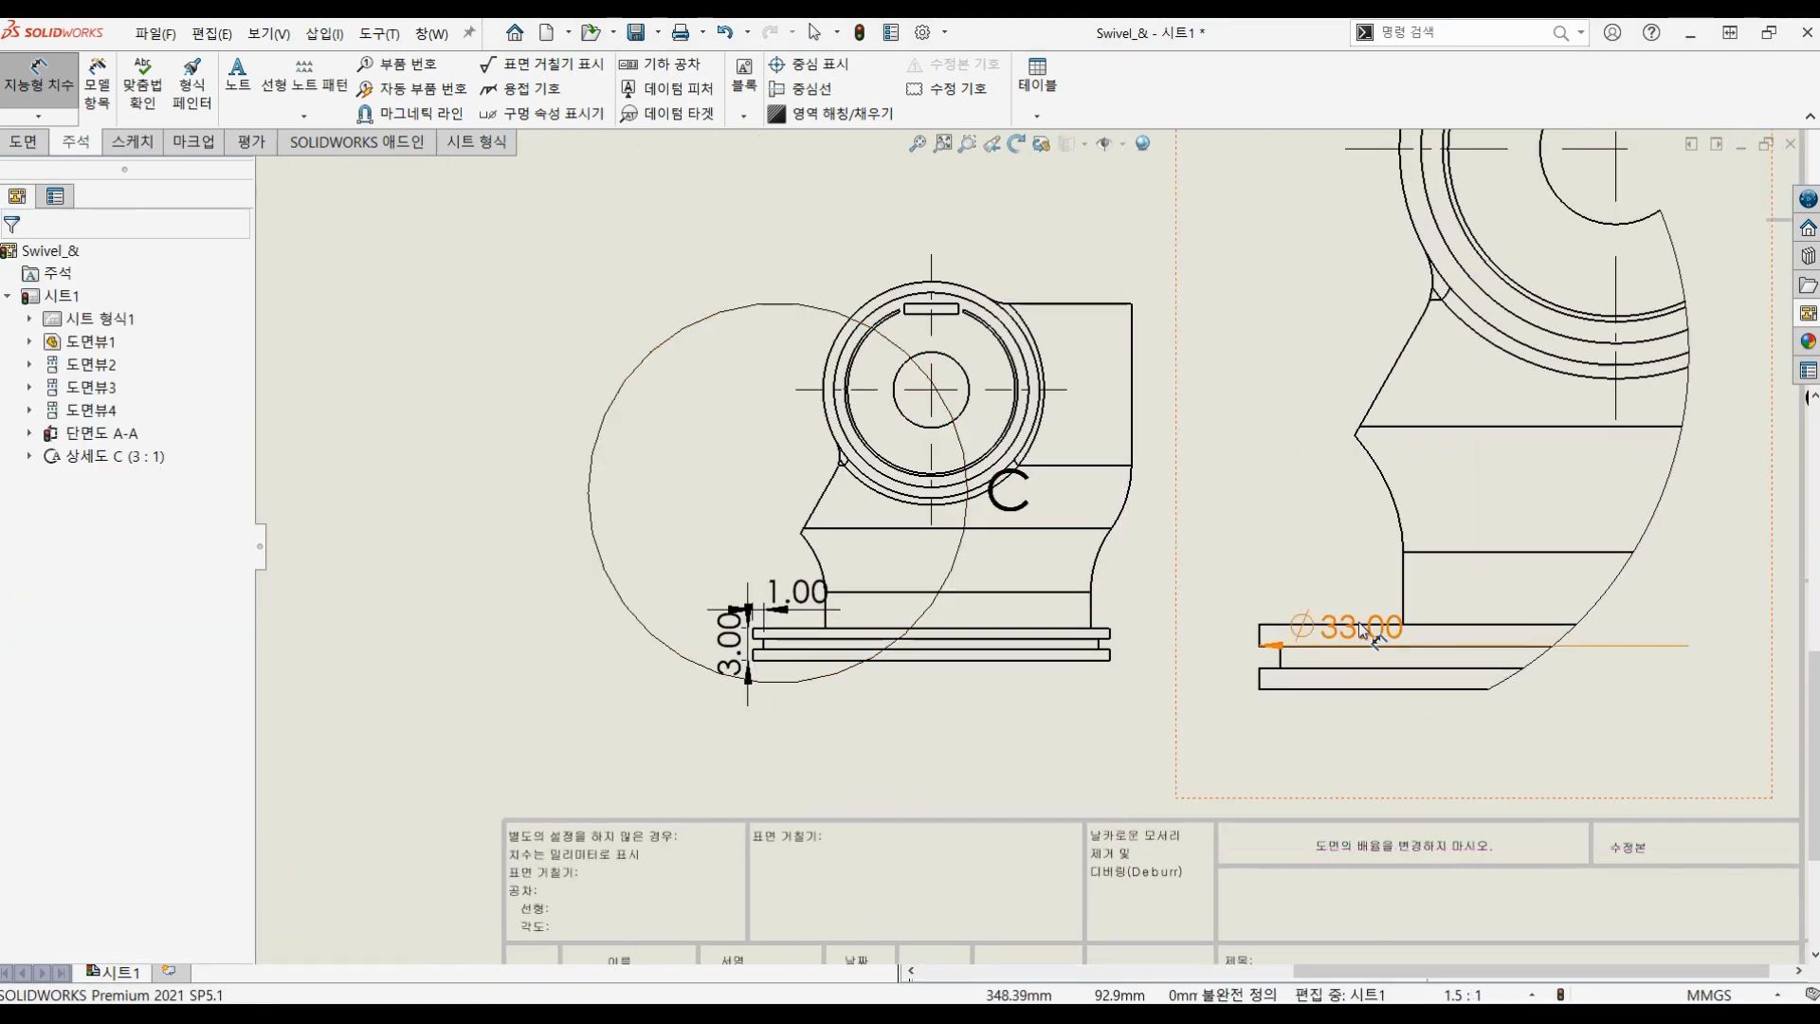
key(Escape)
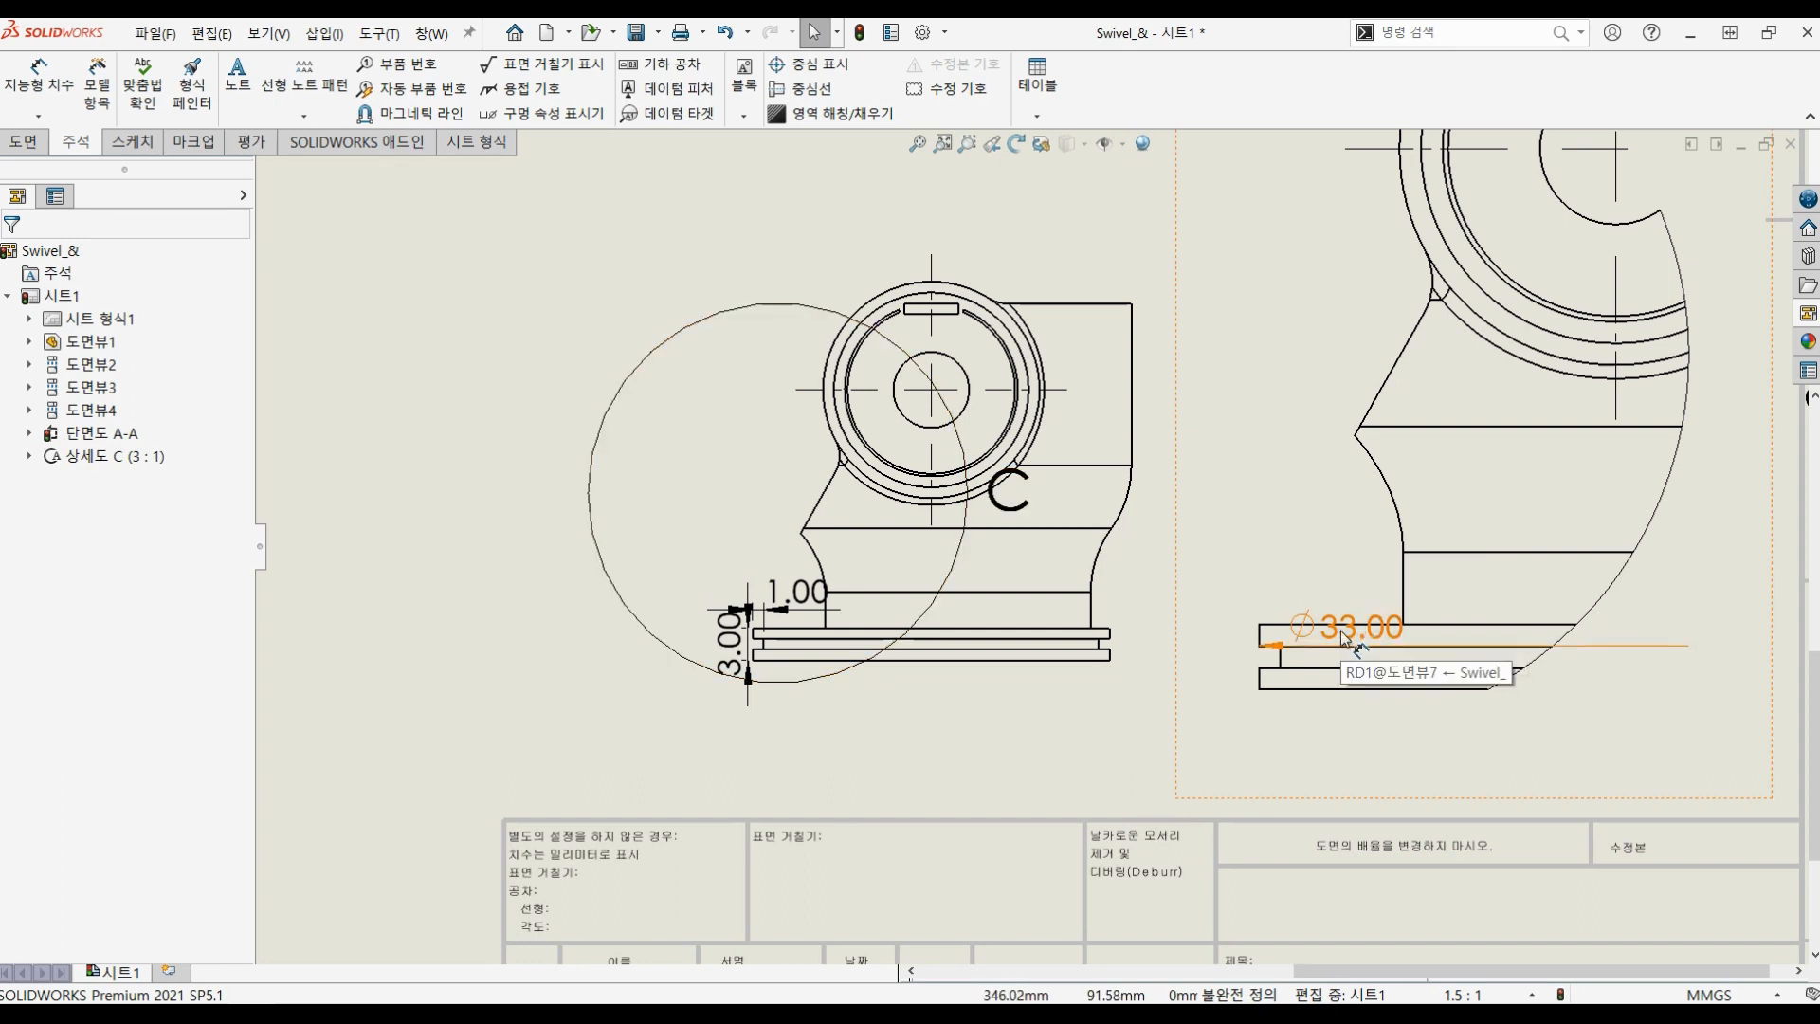
click(1339, 639)
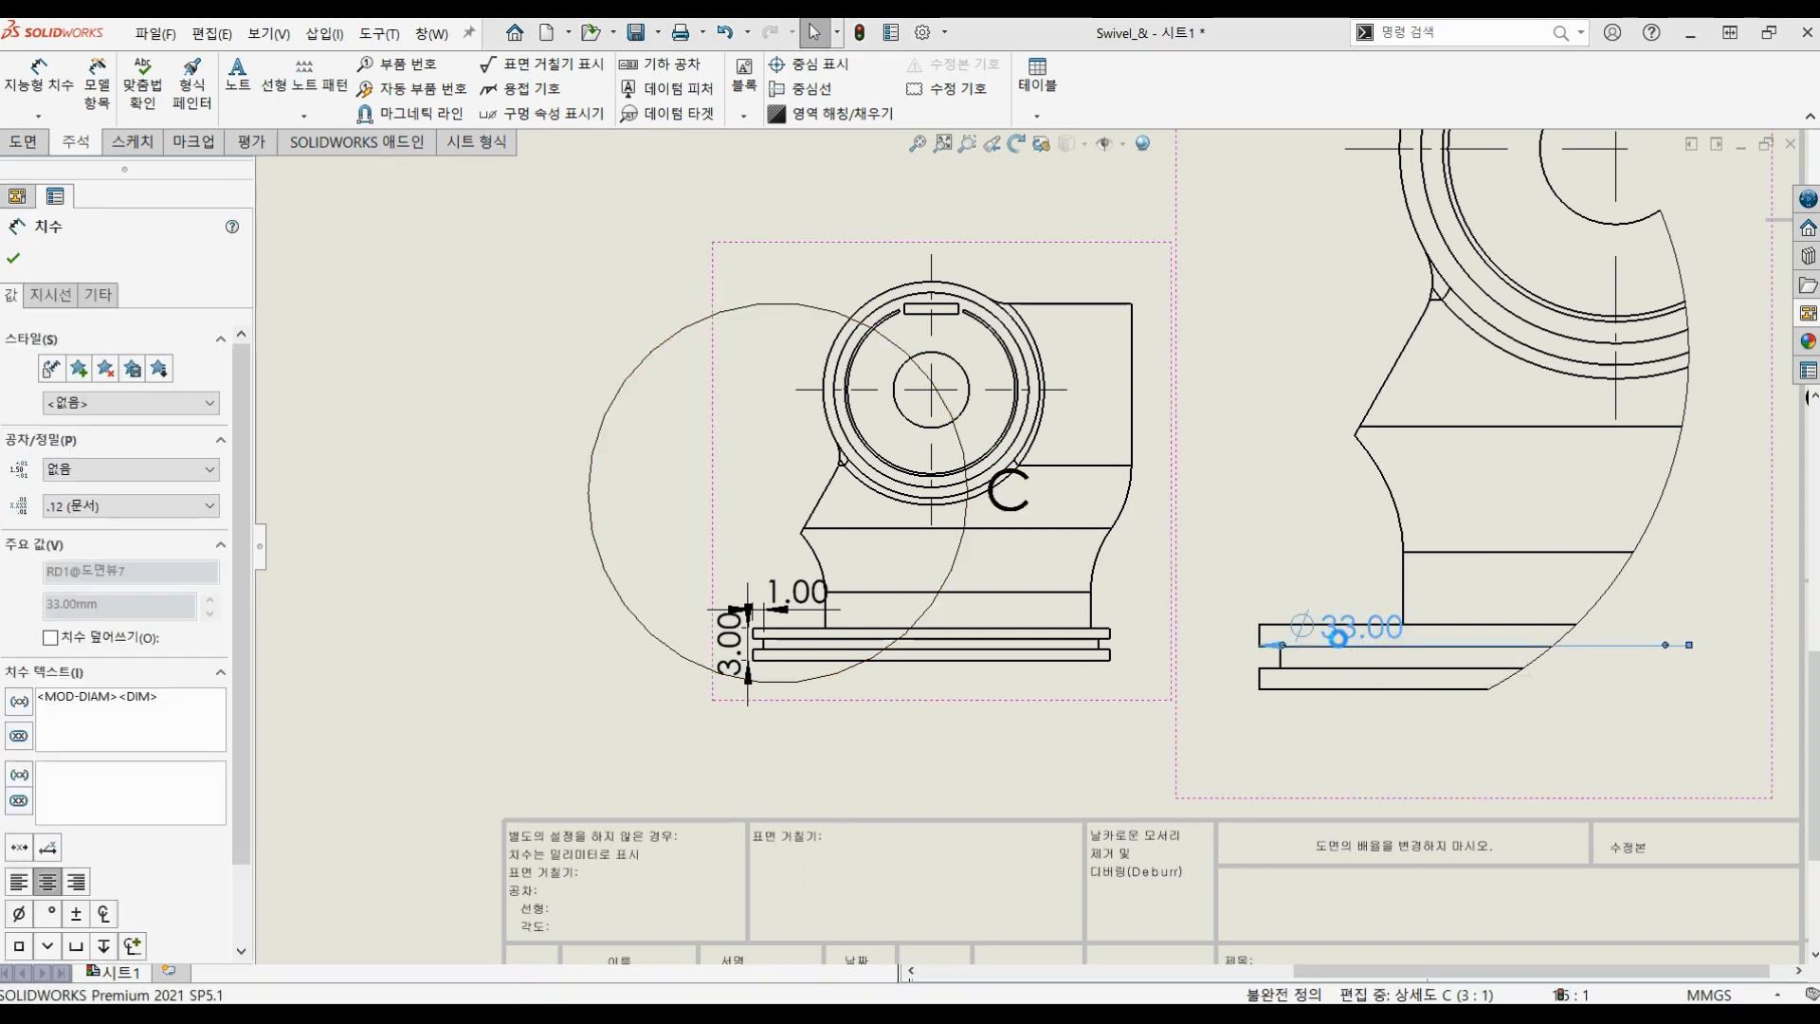
key(Delete)
Step: Dimension the upper flange's thickness in detail view C between its two horizontal edges, placing the text to the upper left of the flange
click(45, 92)
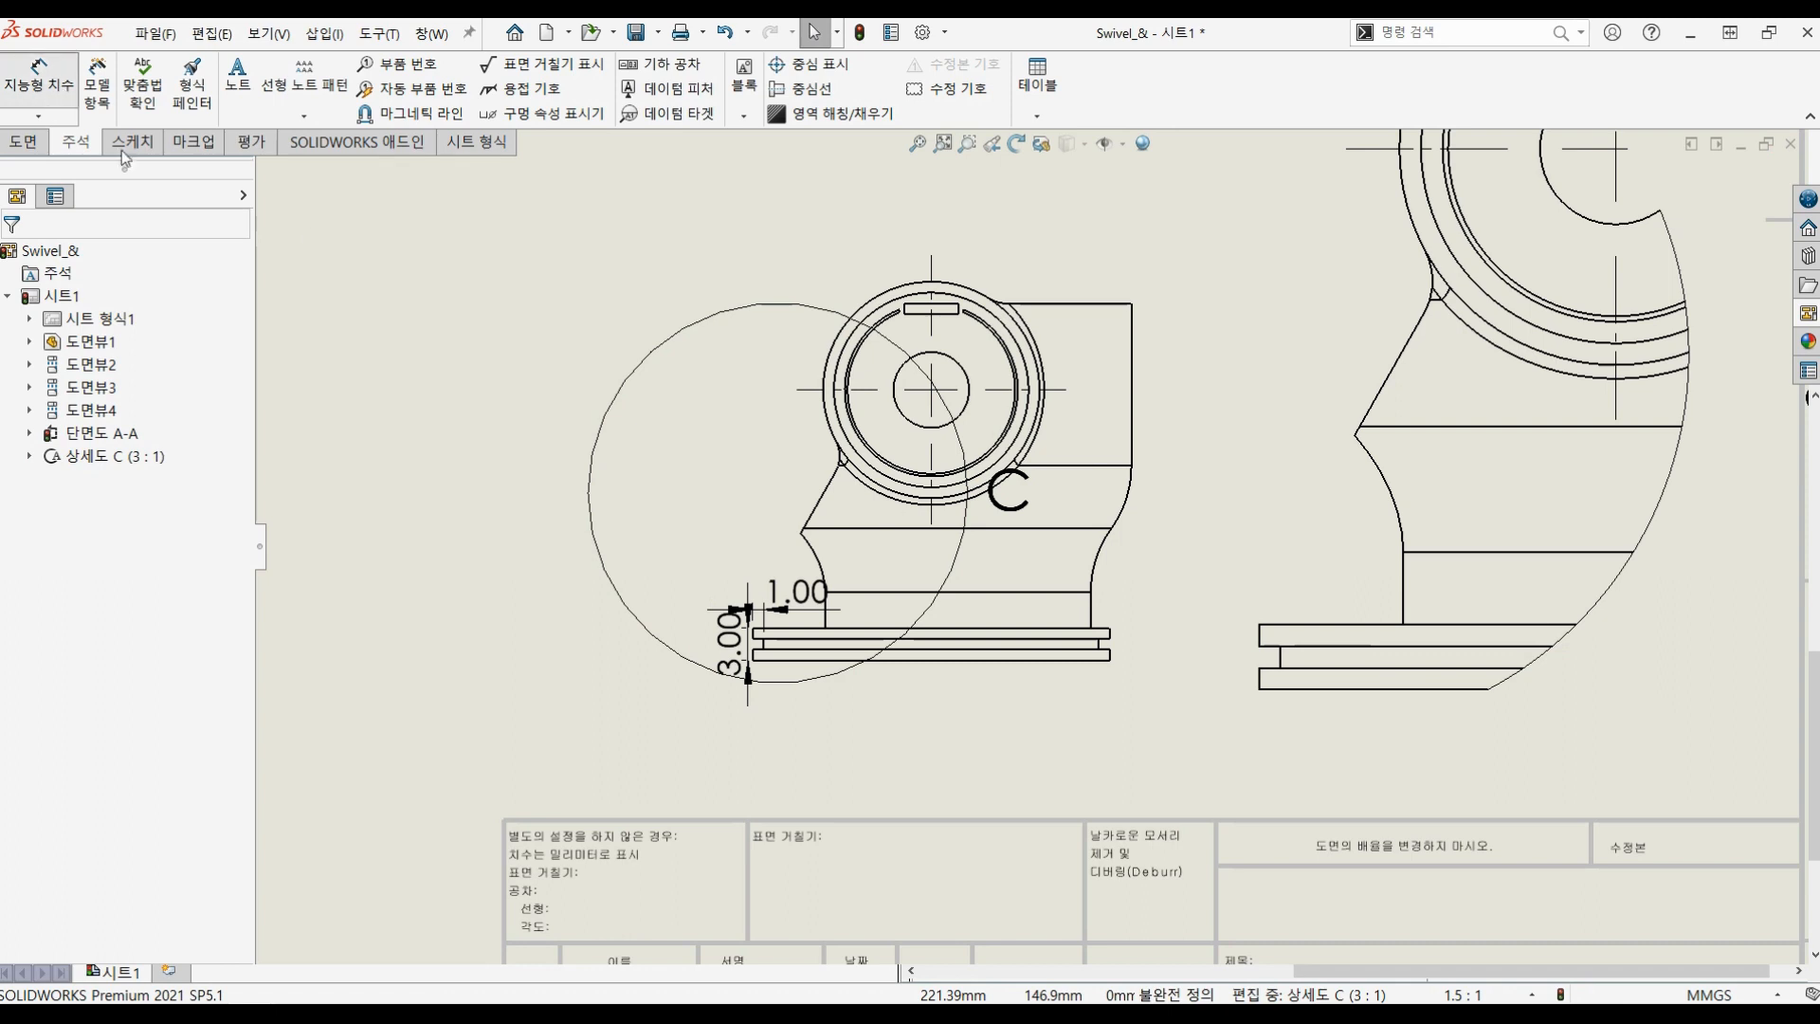
click(1273, 642)
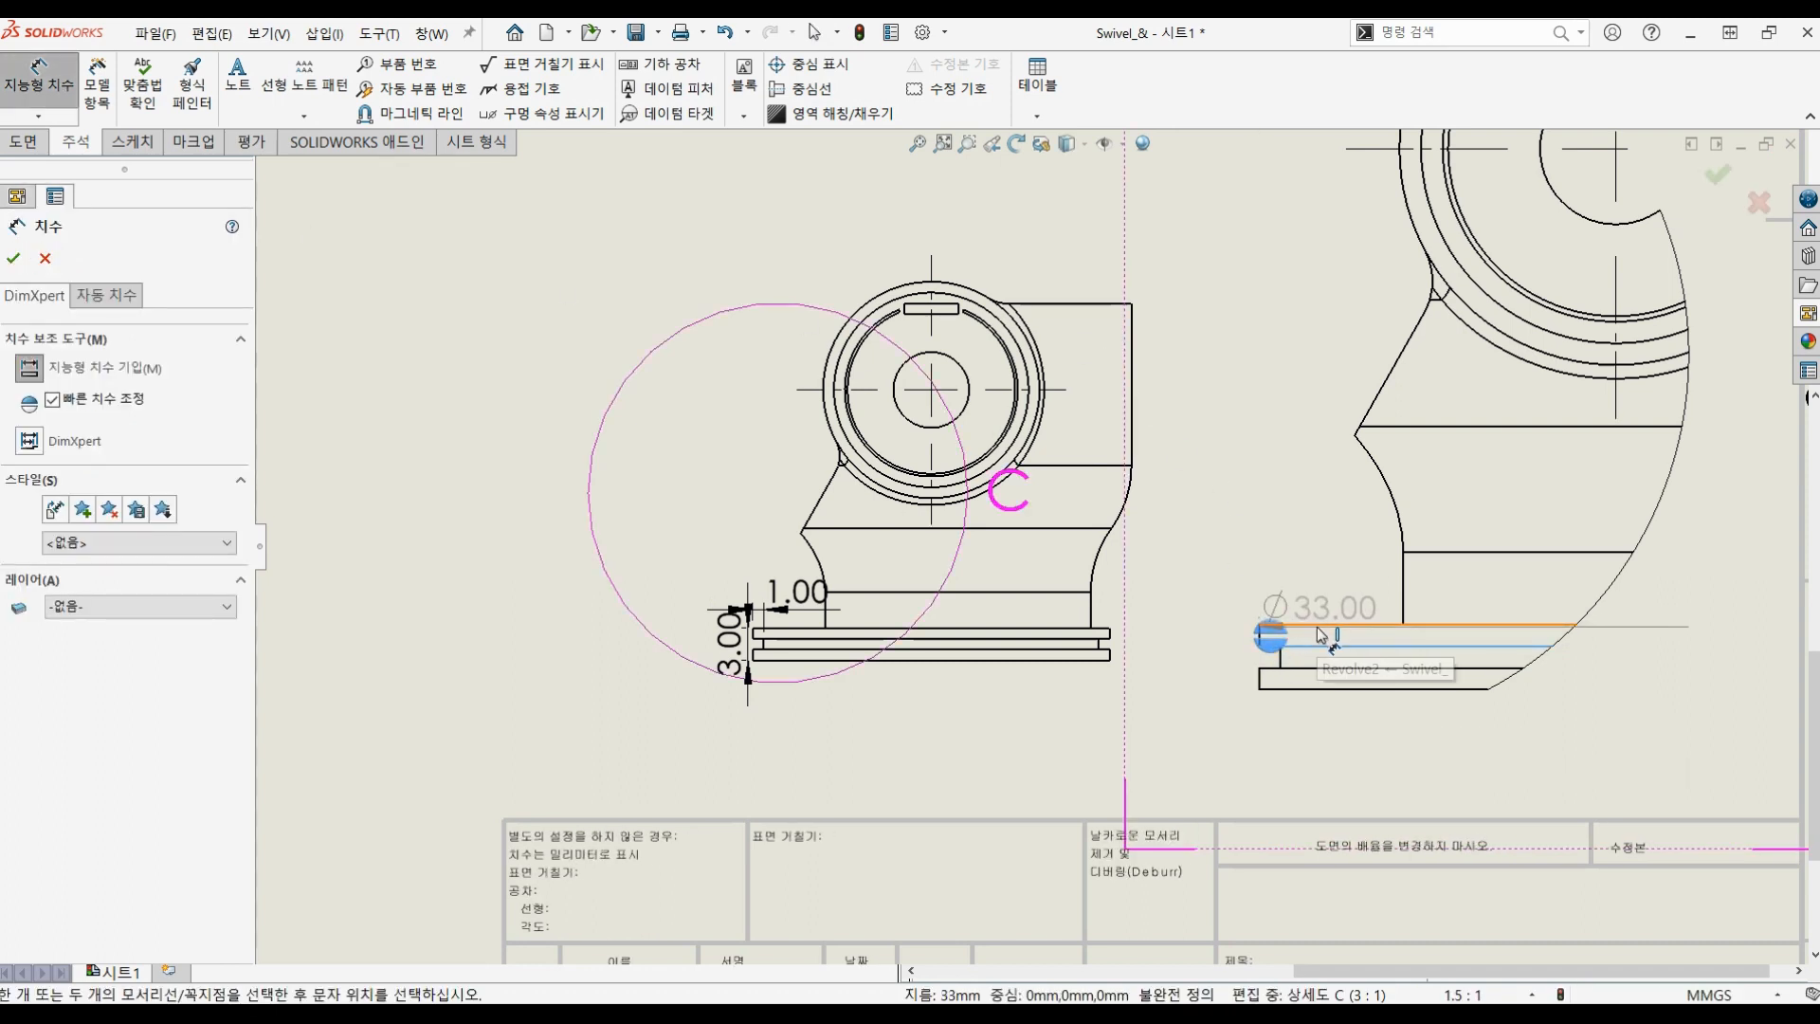
click(1286, 627)
click(1212, 569)
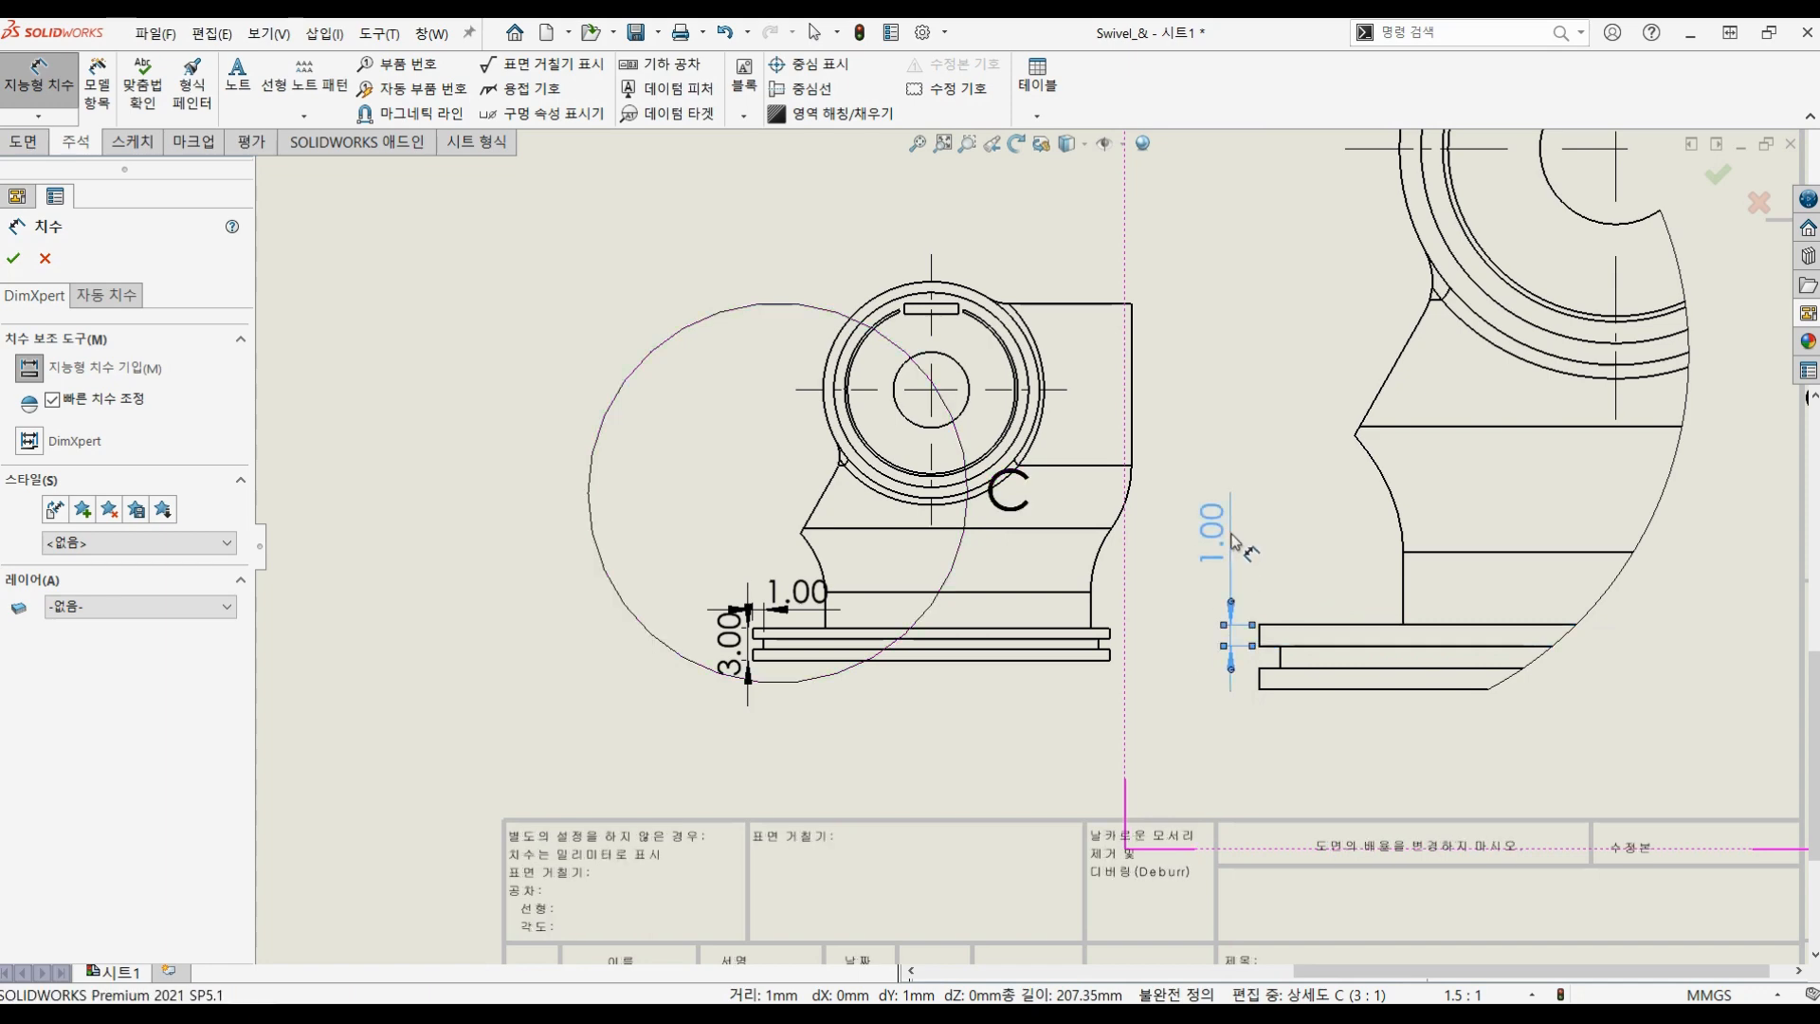
scroll(1253, 576, up, 4)
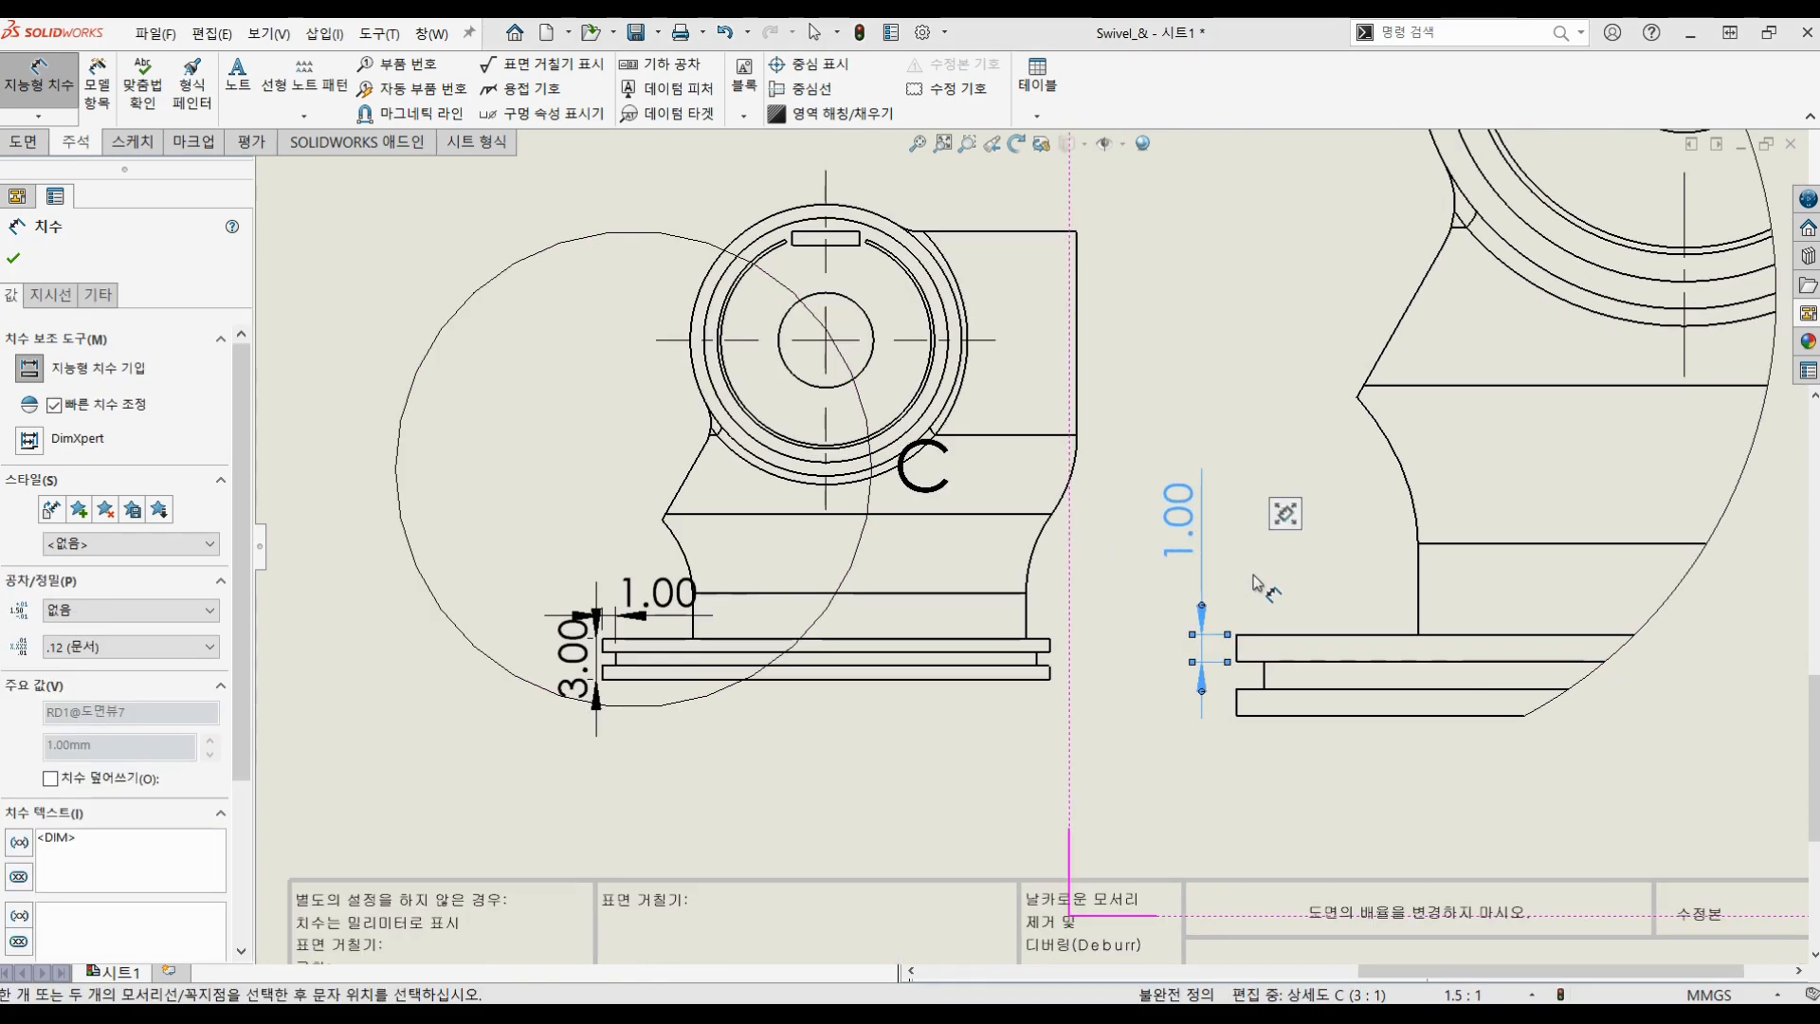
scroll(1253, 577, down, 2)
middle_drag(1289, 550, 1464, 597)
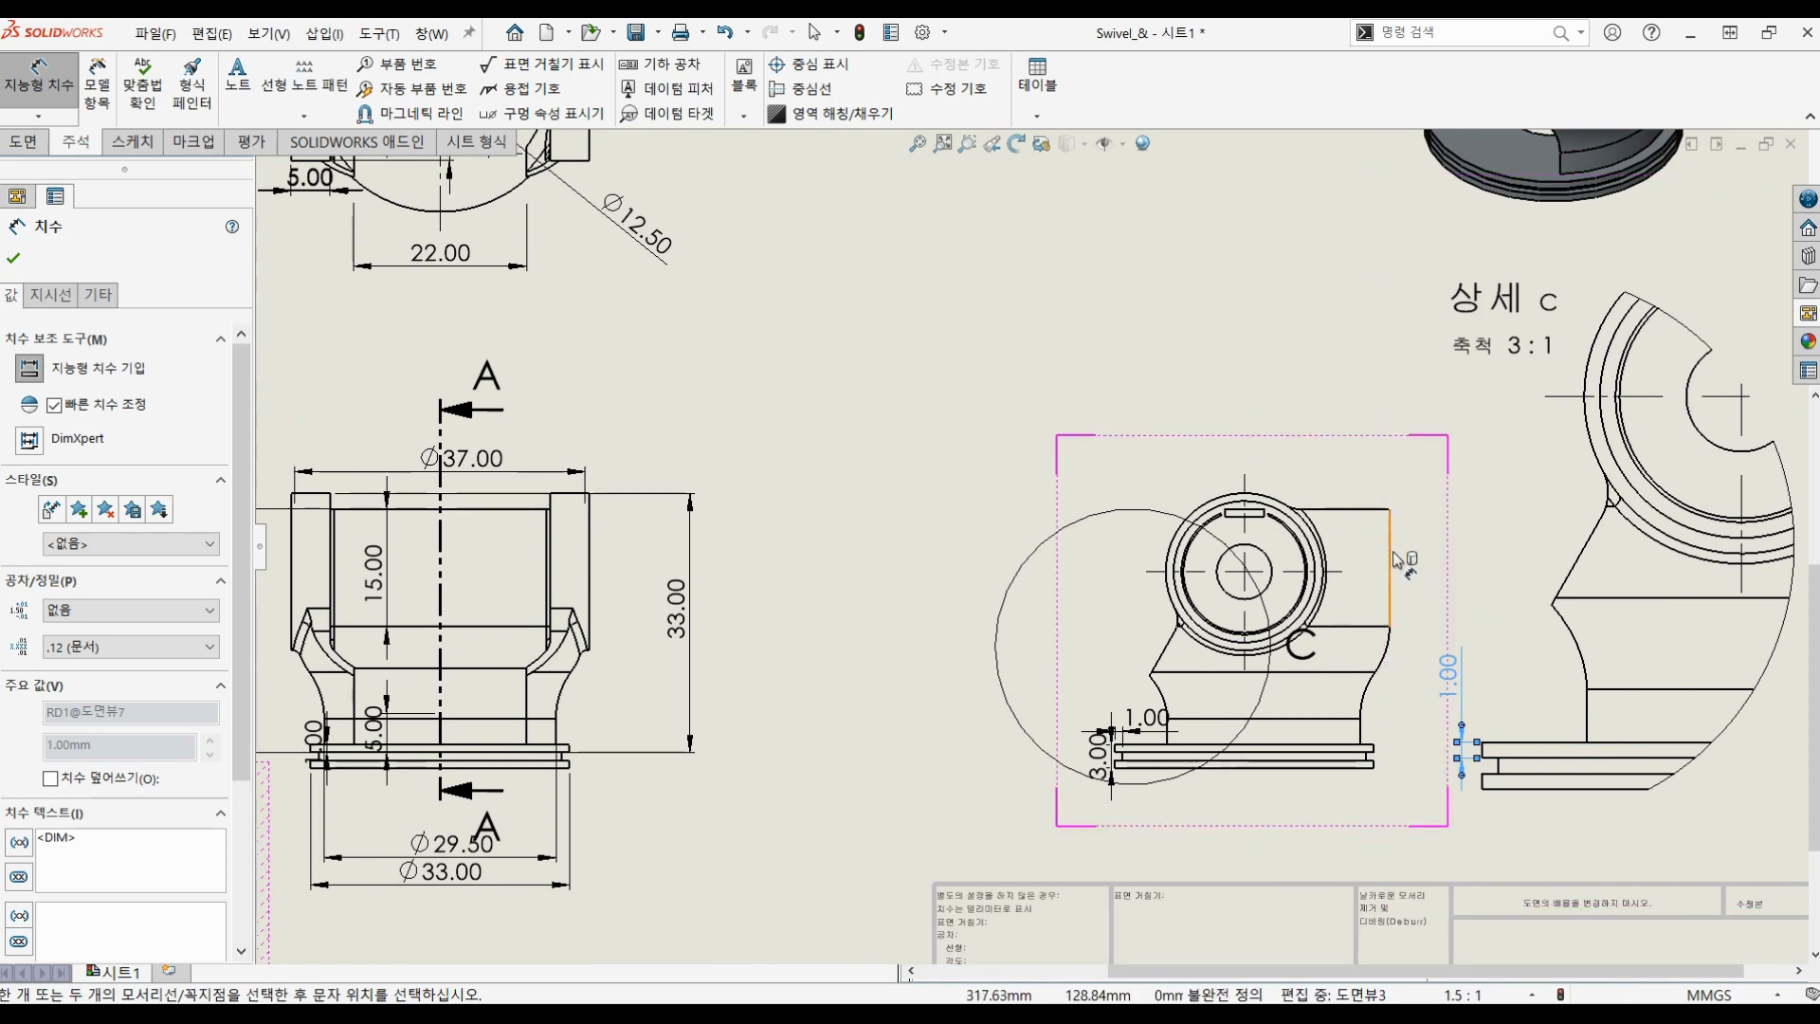
scroll(1398, 567, up, 2)
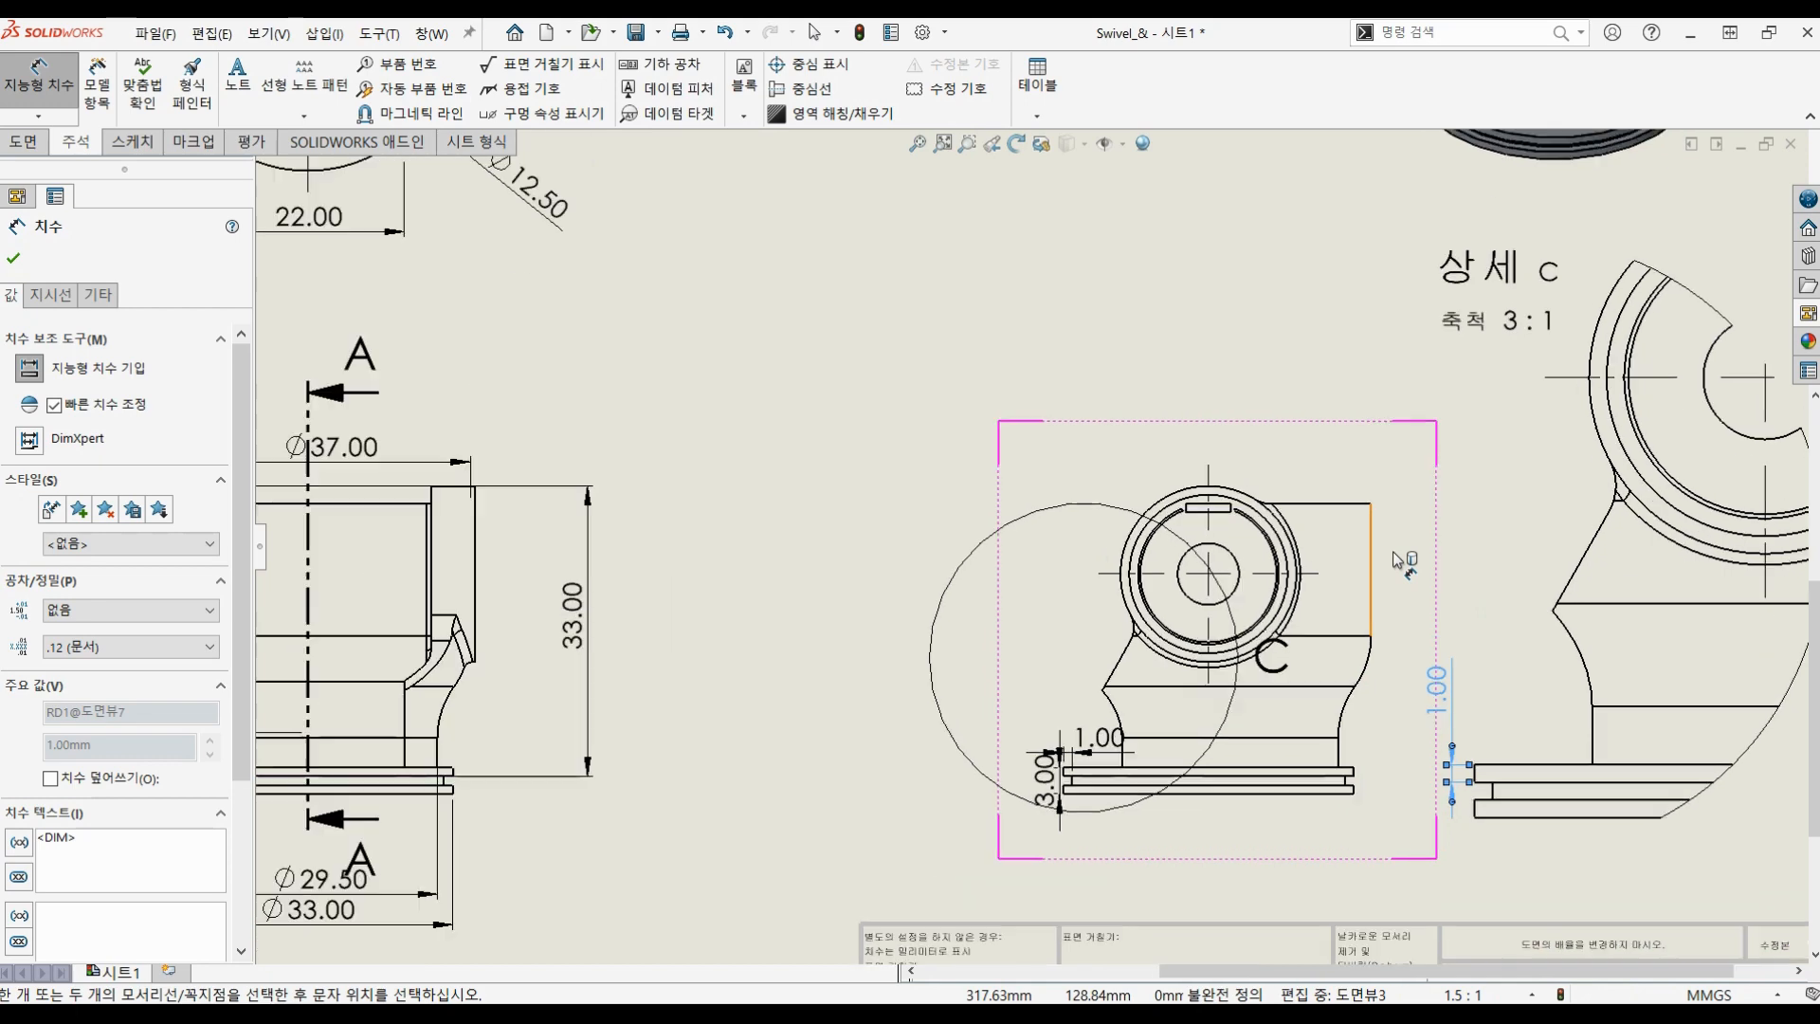
middle_drag(913, 301, 1002, 431)
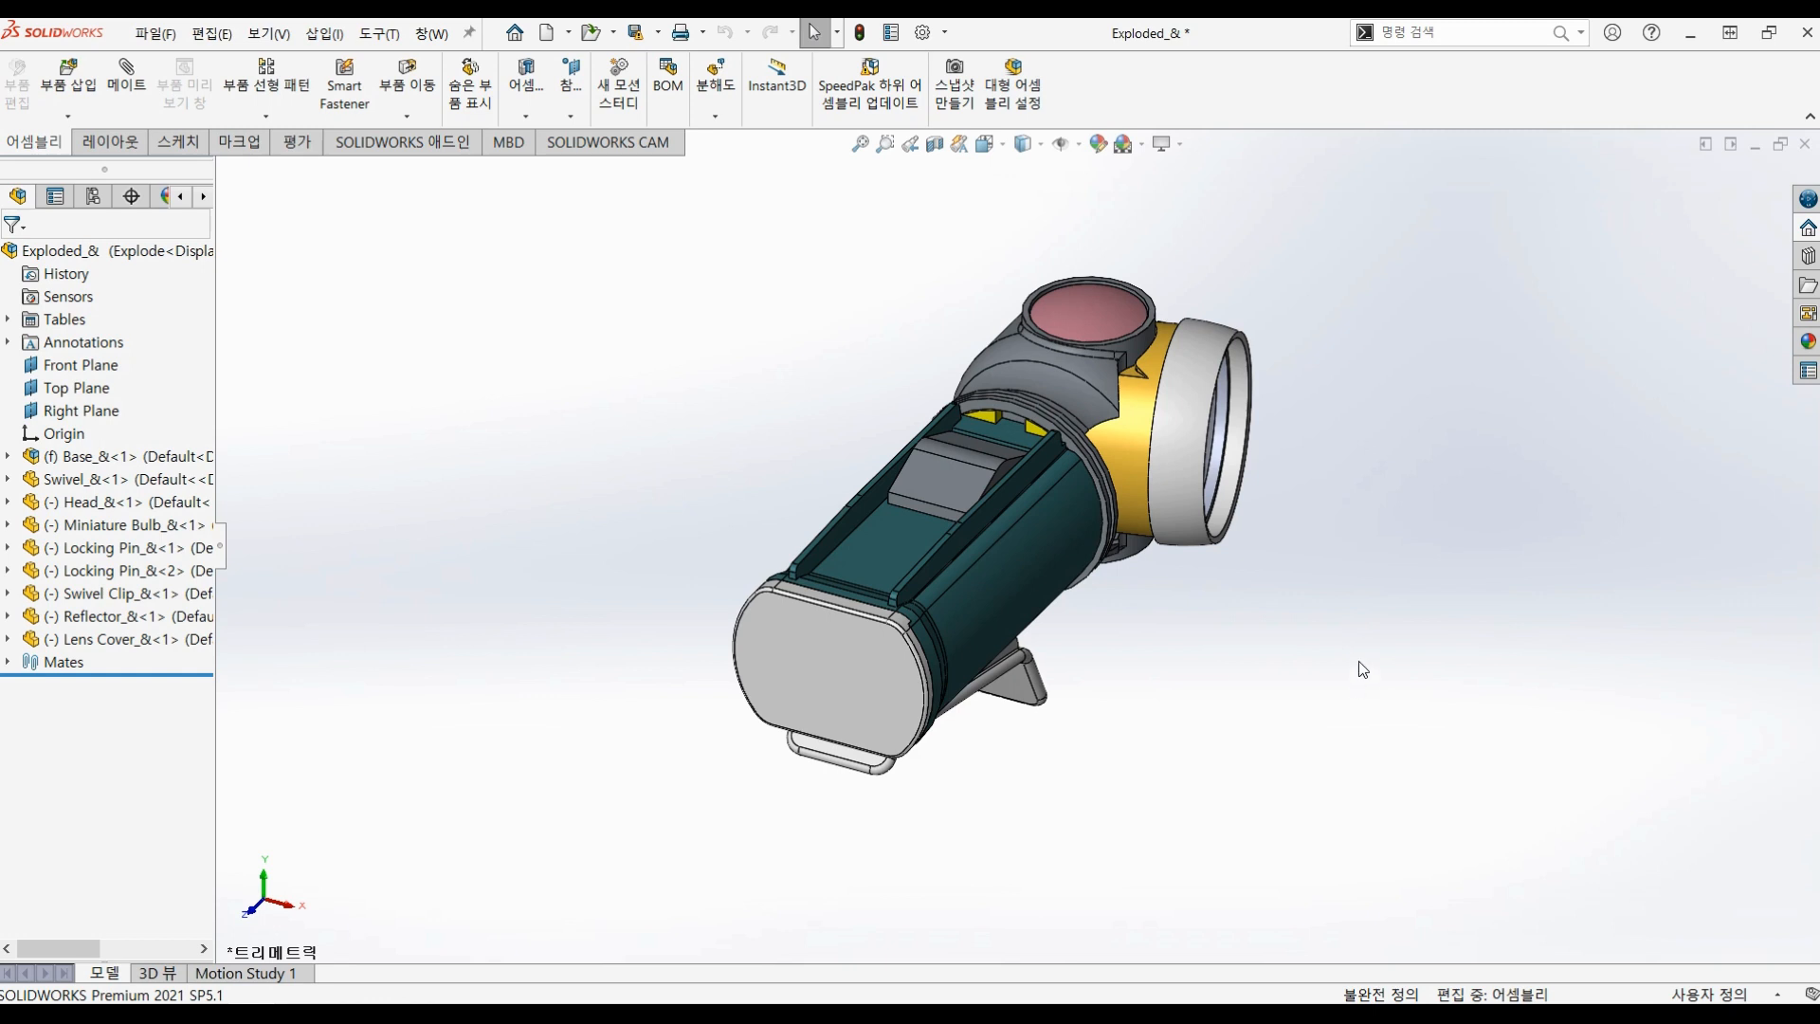
Step: Create a new drawing from the Exploded_& assembly on a standard A3 (ISO) sheet with the sheet format displayed
click(567, 34)
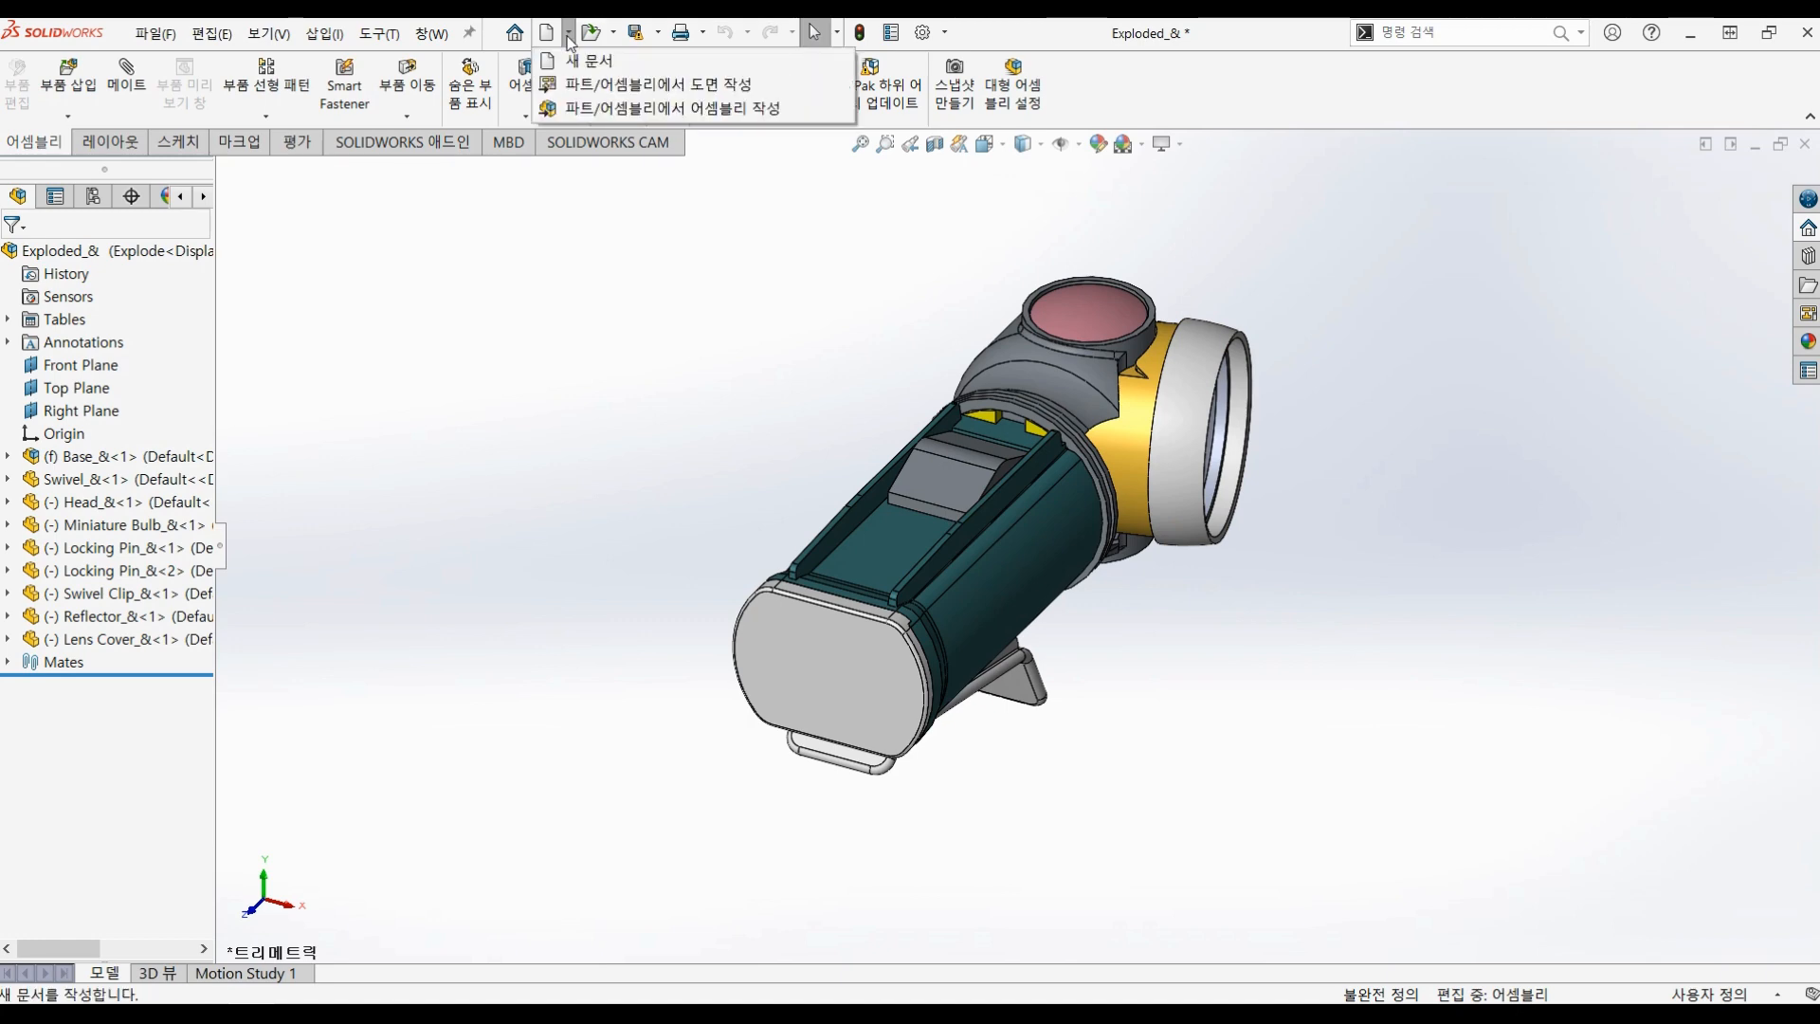
click(680, 92)
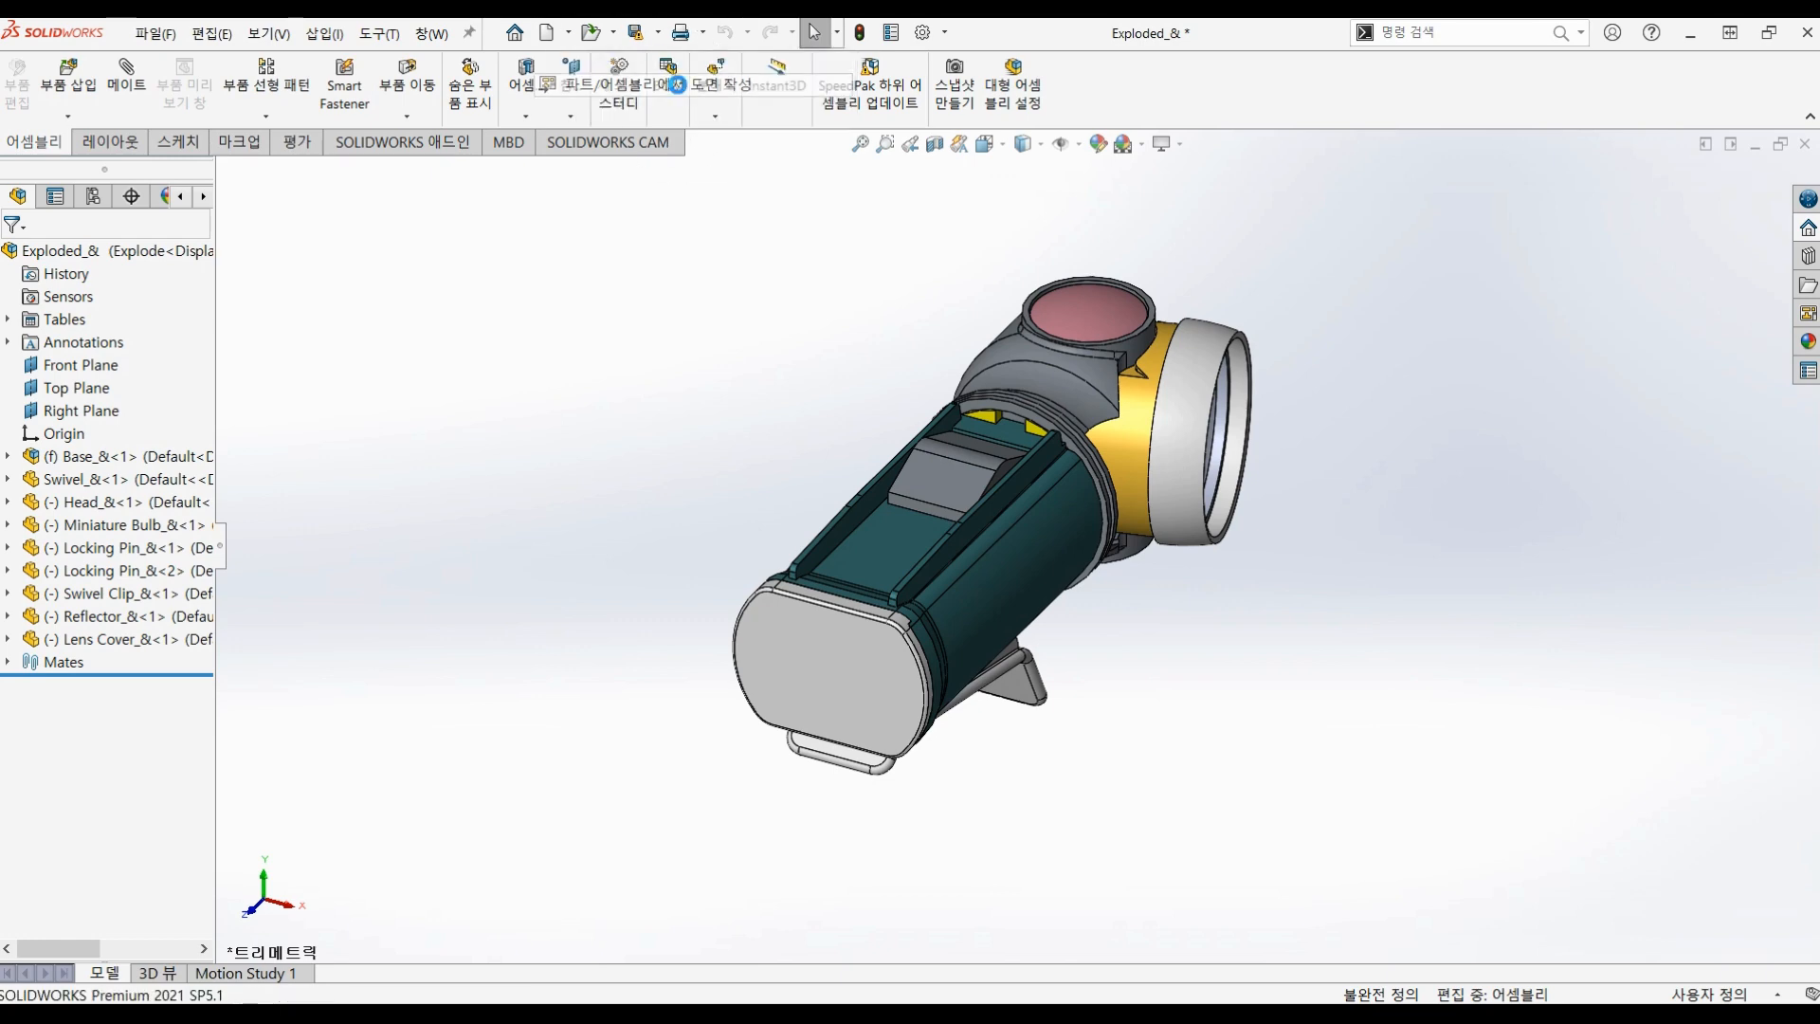
click(1017, 518)
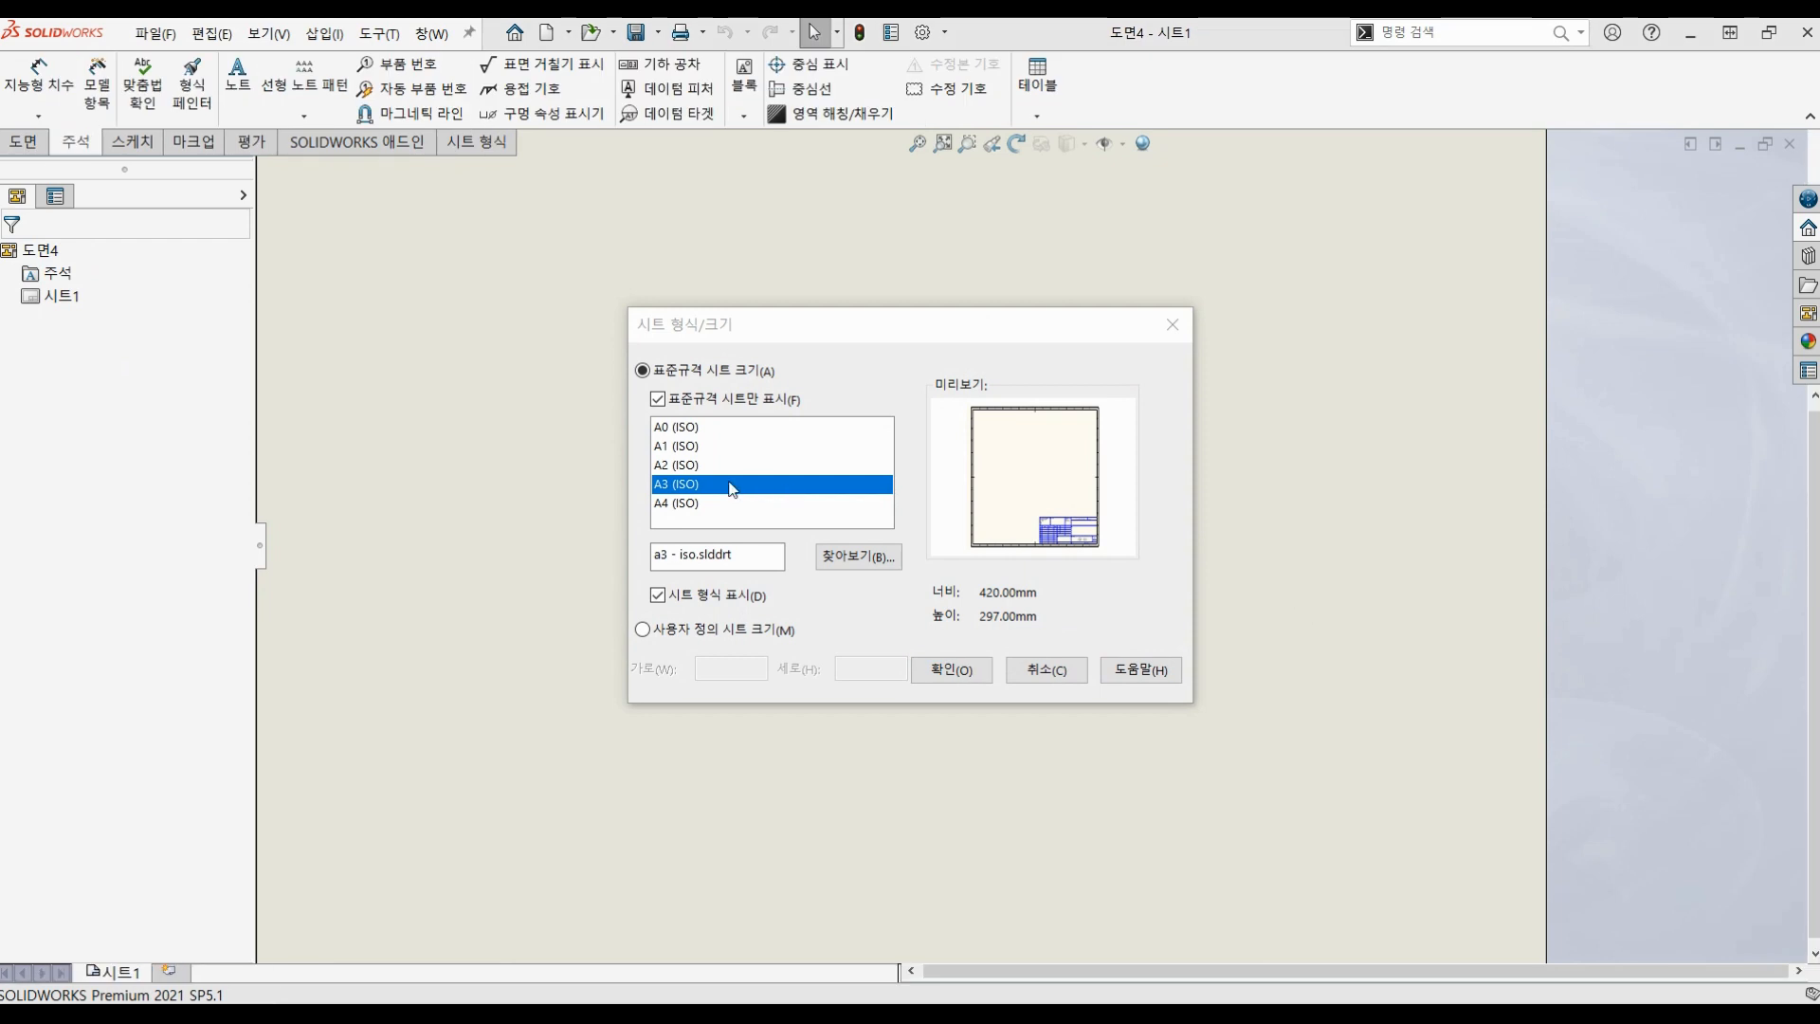
click(952, 670)
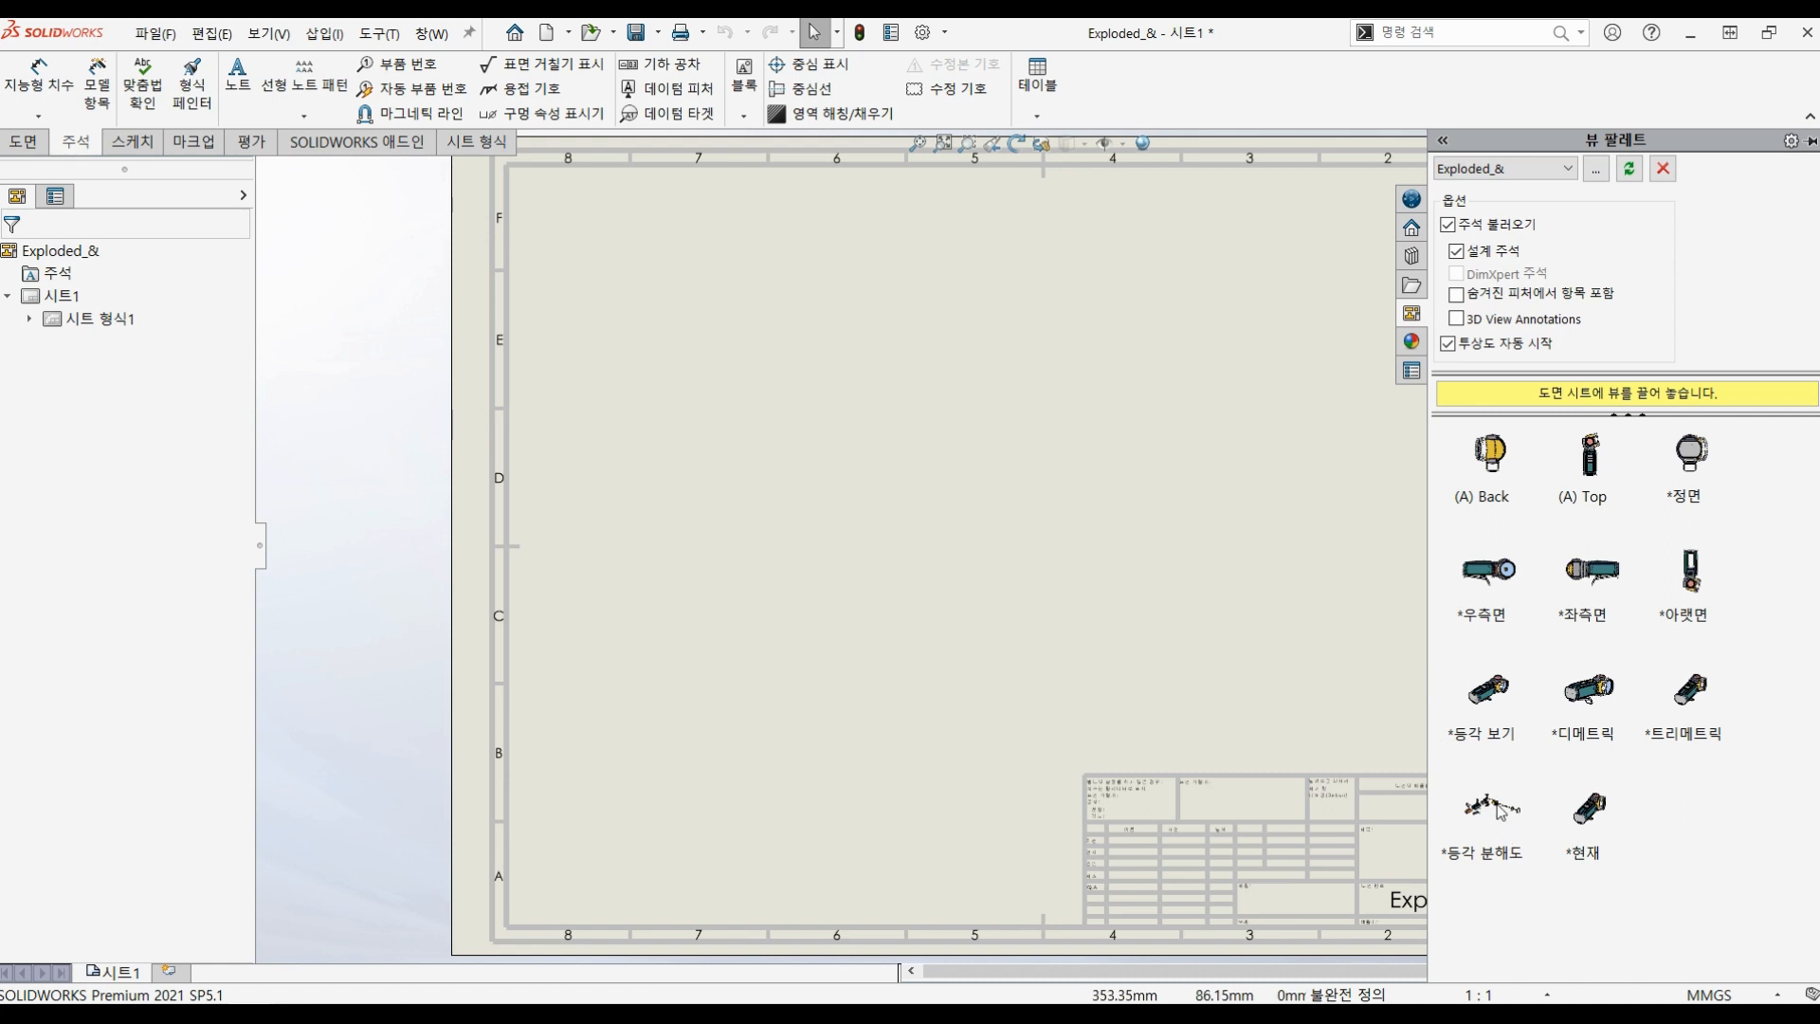
Step: Place the exploded isometric view of the assembly across the middle of the sheet, above the title block
mouse_move(1499, 810)
mouse_down()
mouse_move(1066, 479)
mouse_move(946, 461)
mouse_move(896, 508)
mouse_up()
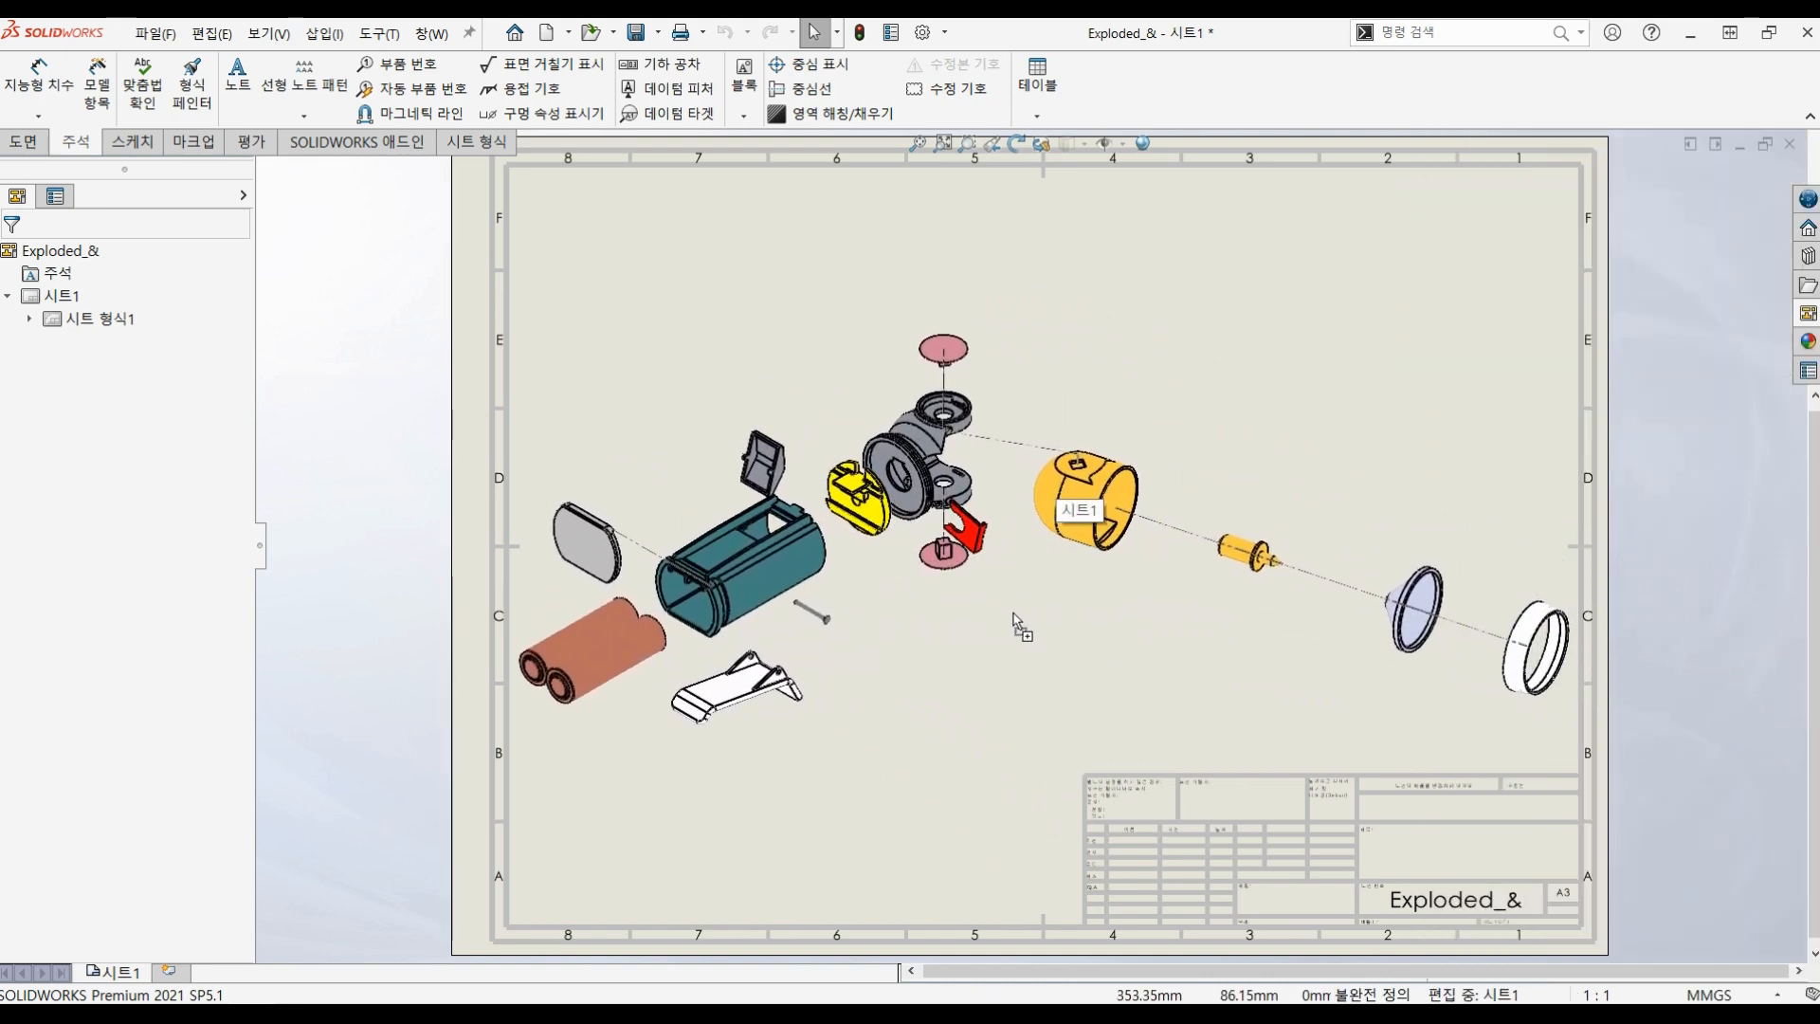
click(1058, 656)
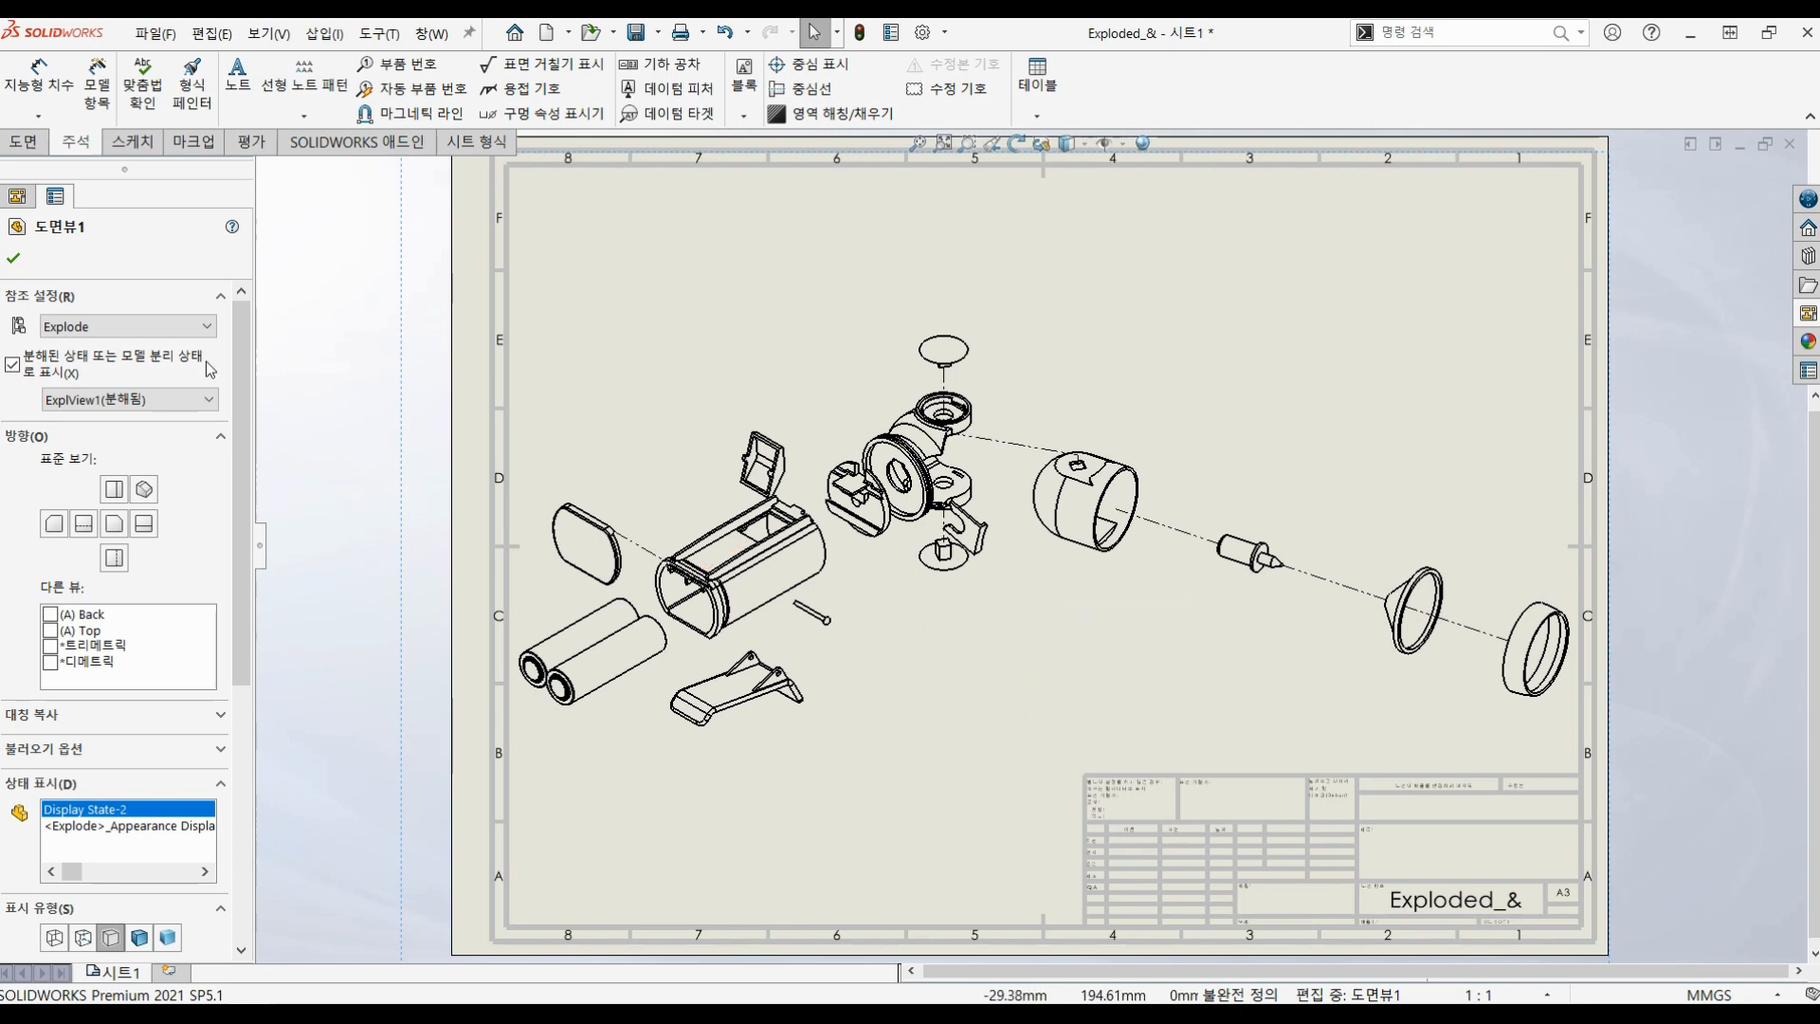
click(12, 260)
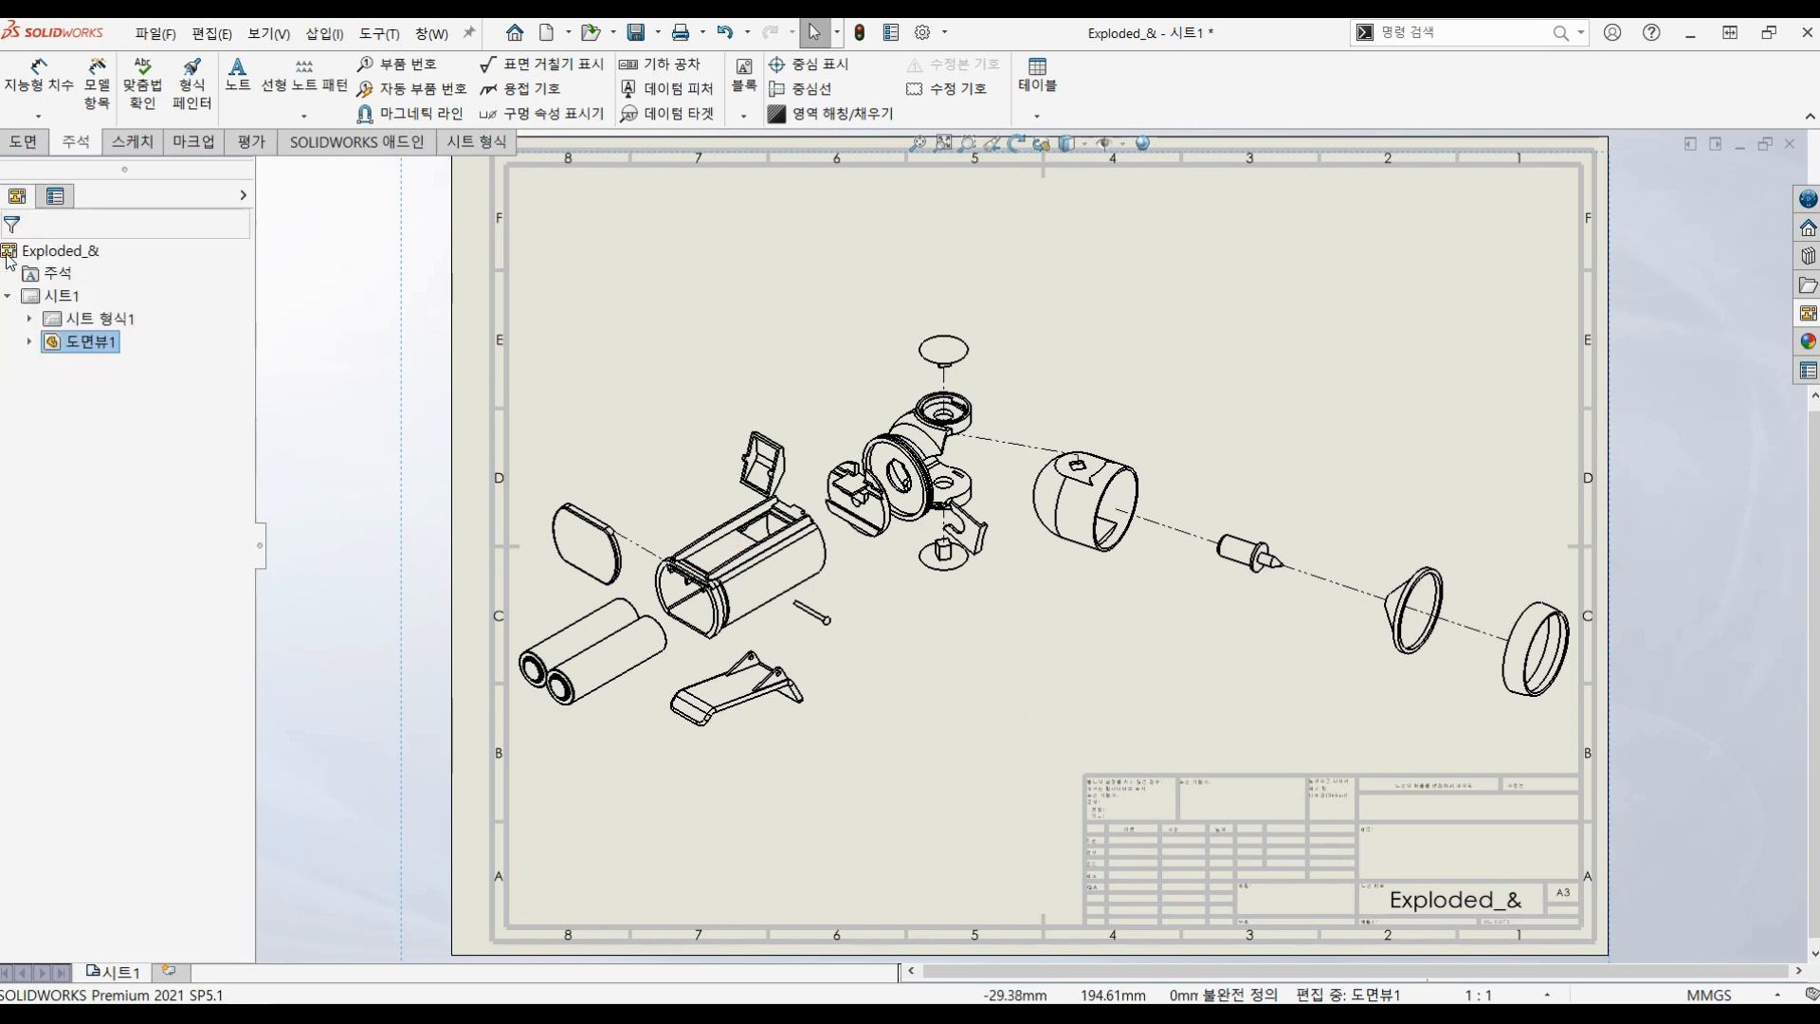
Step: Examine the exploded view's drawing view properties, including the show hidden edges settings, and close them without changes
click(1016, 699)
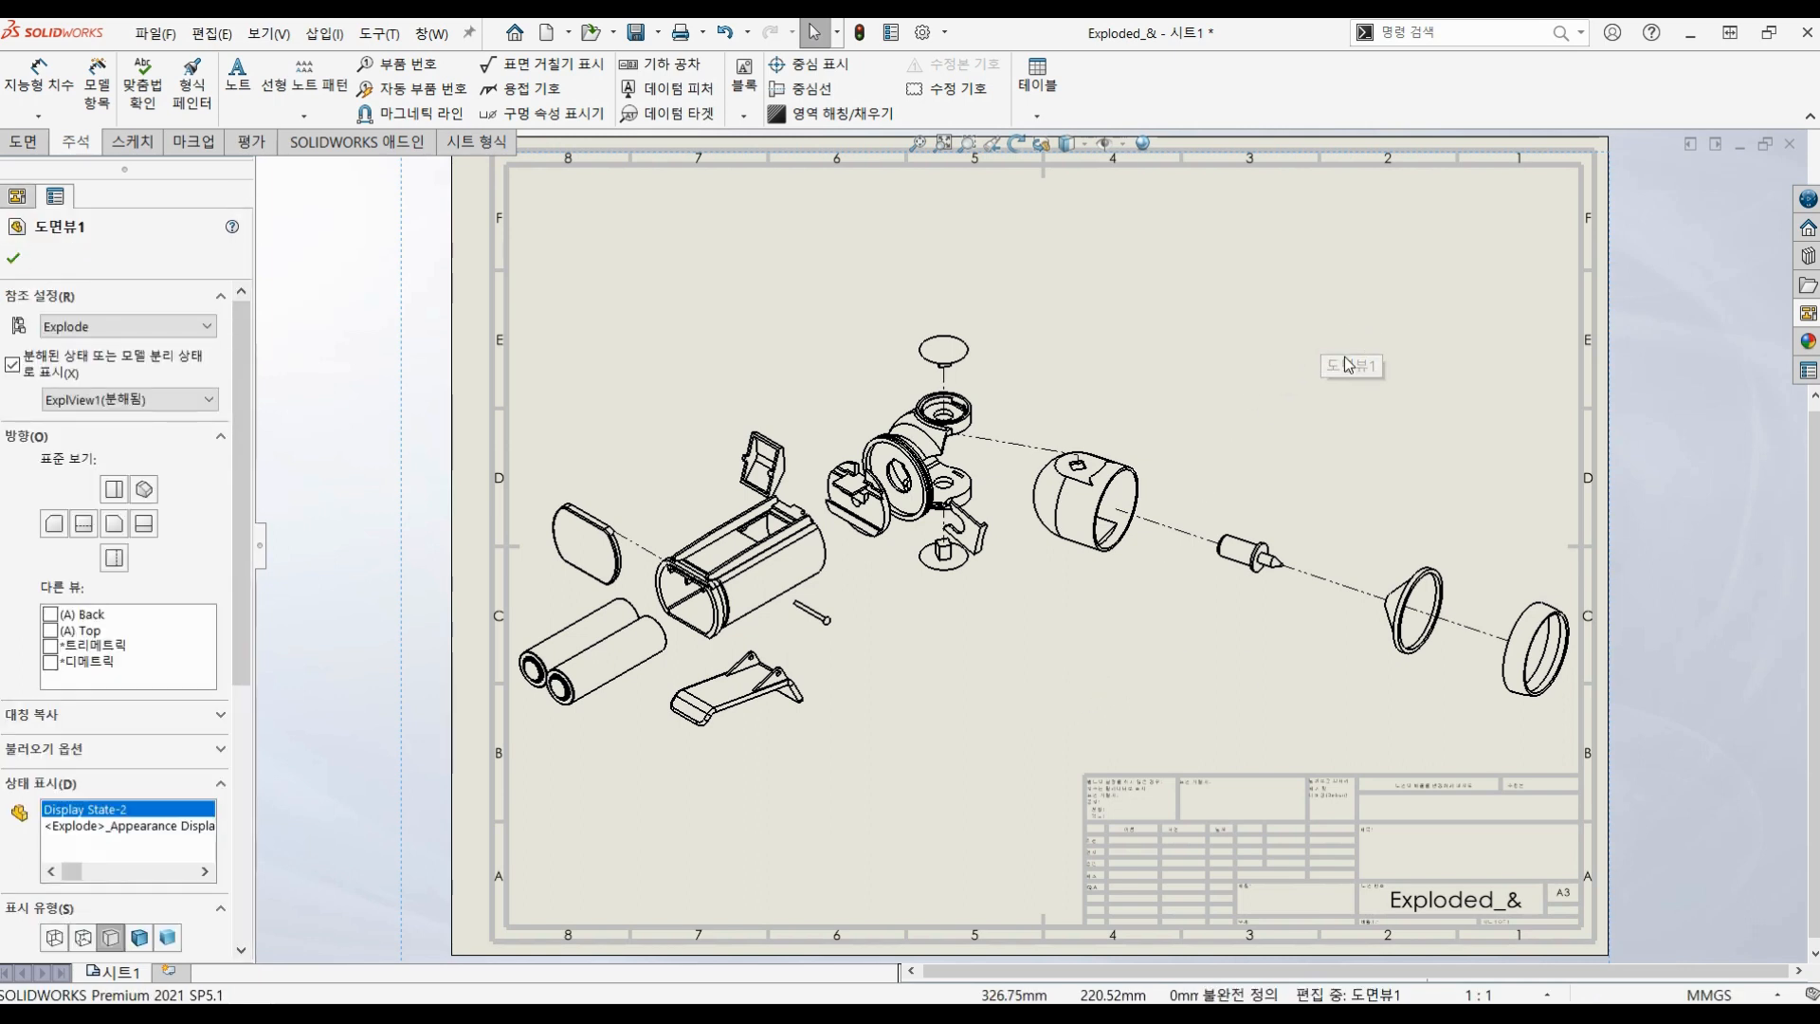
right_click(1394, 334)
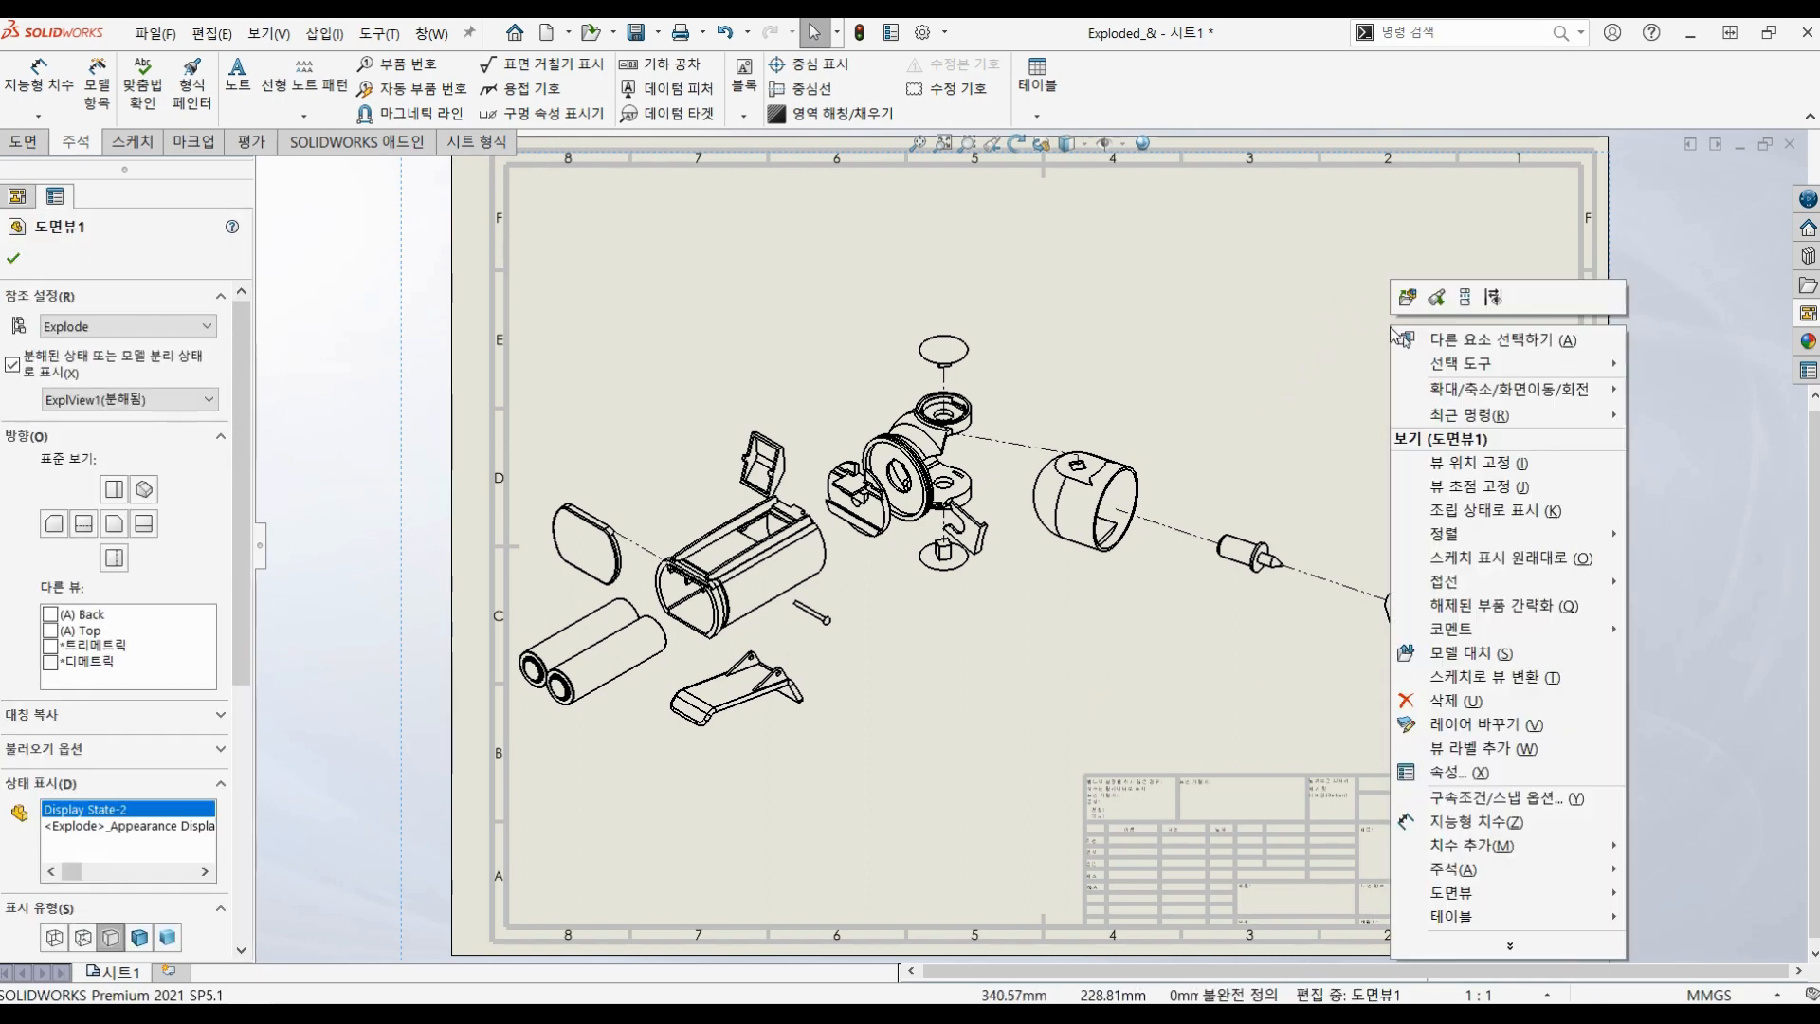
click(1469, 773)
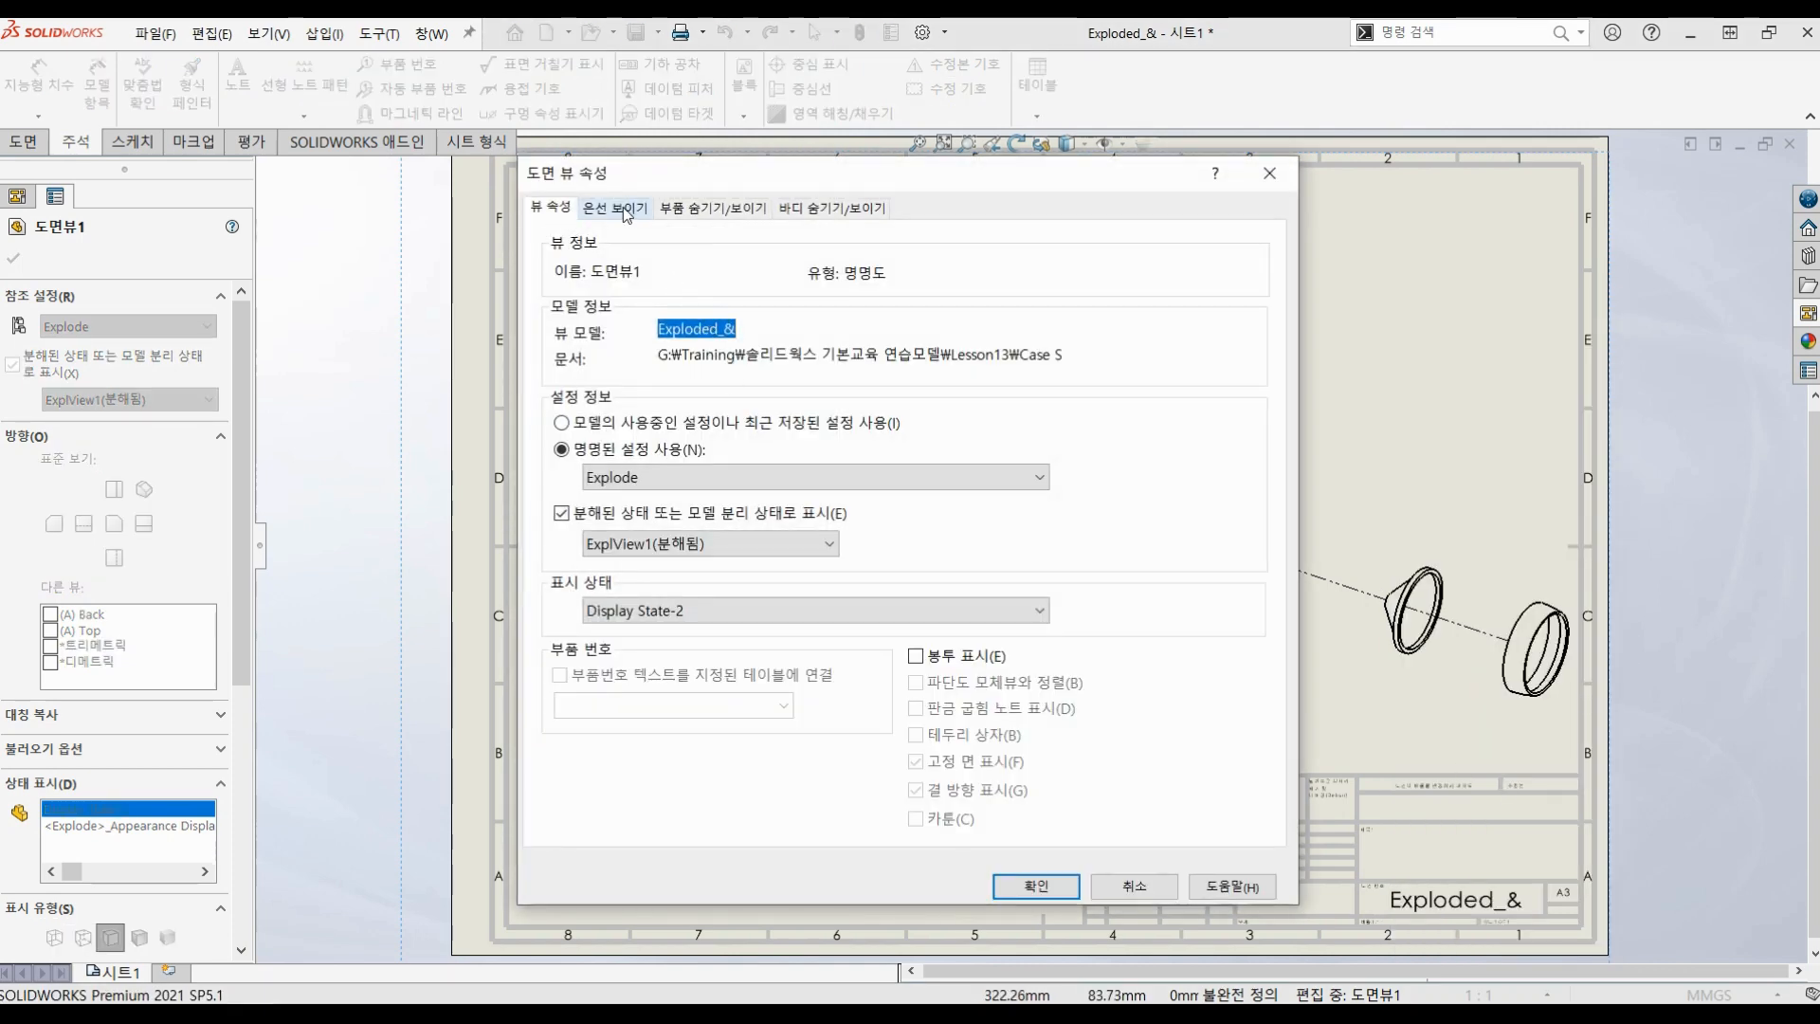
click(624, 209)
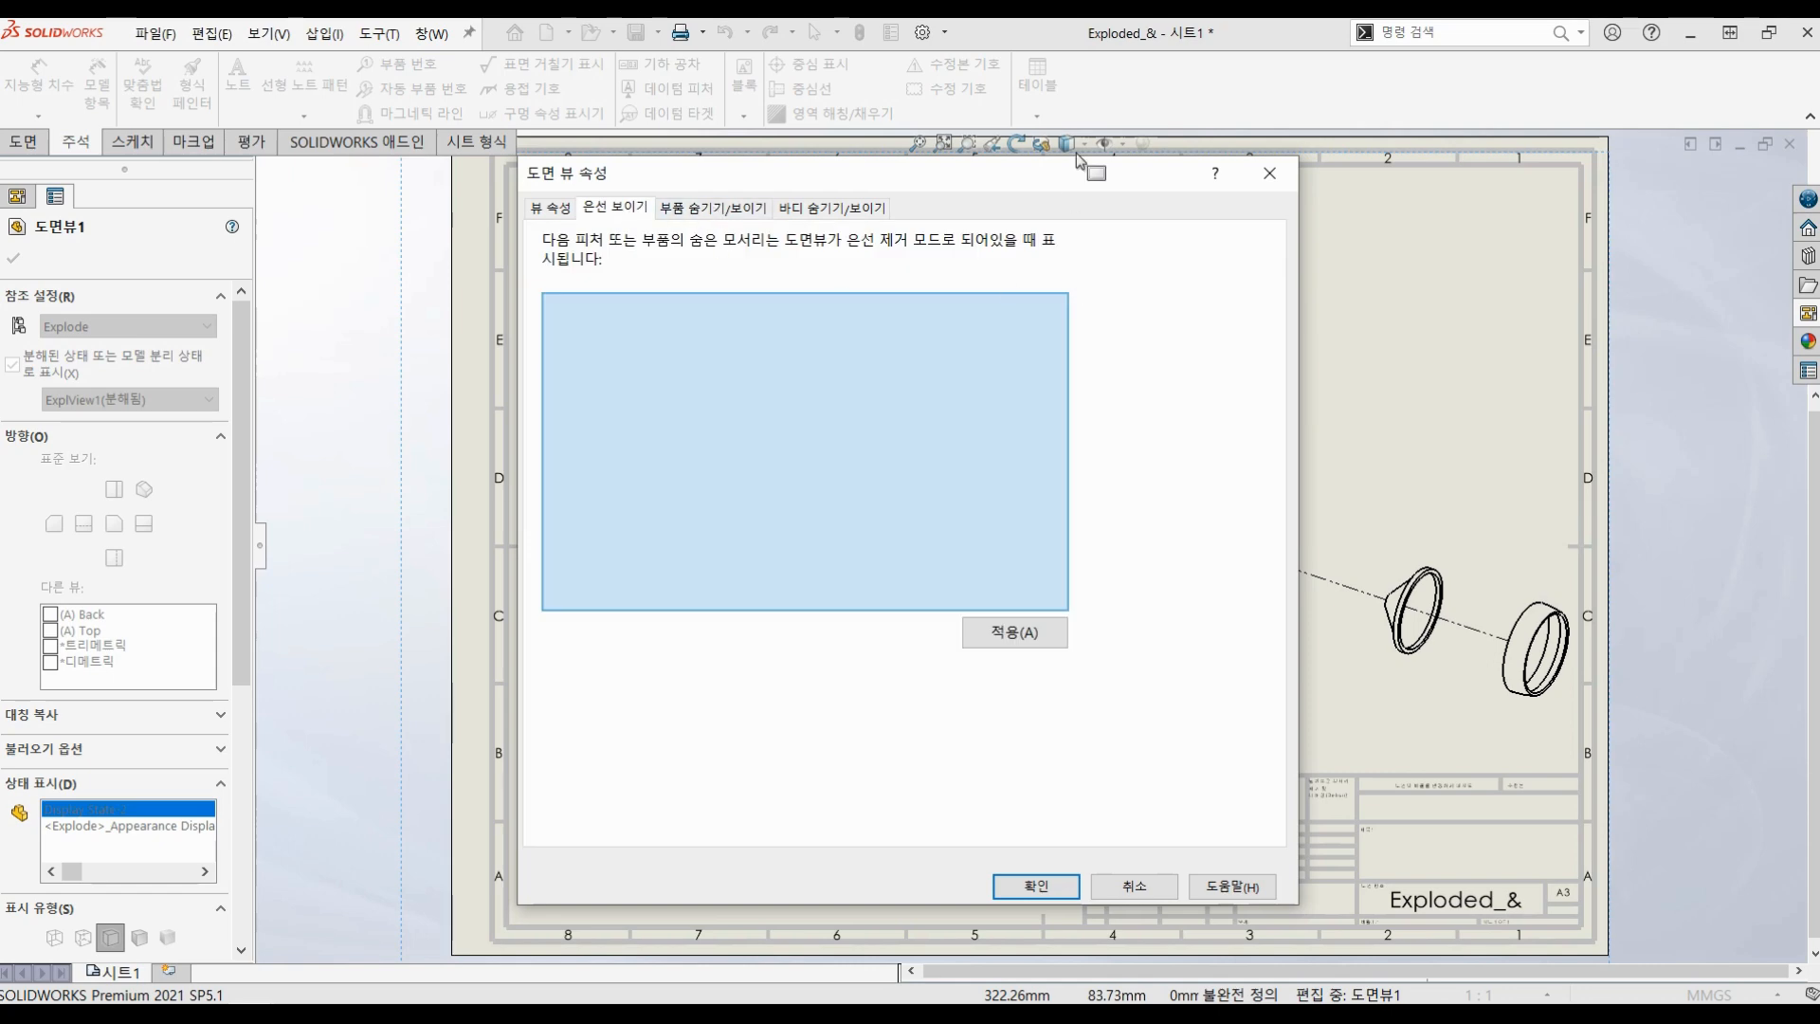
click(1270, 173)
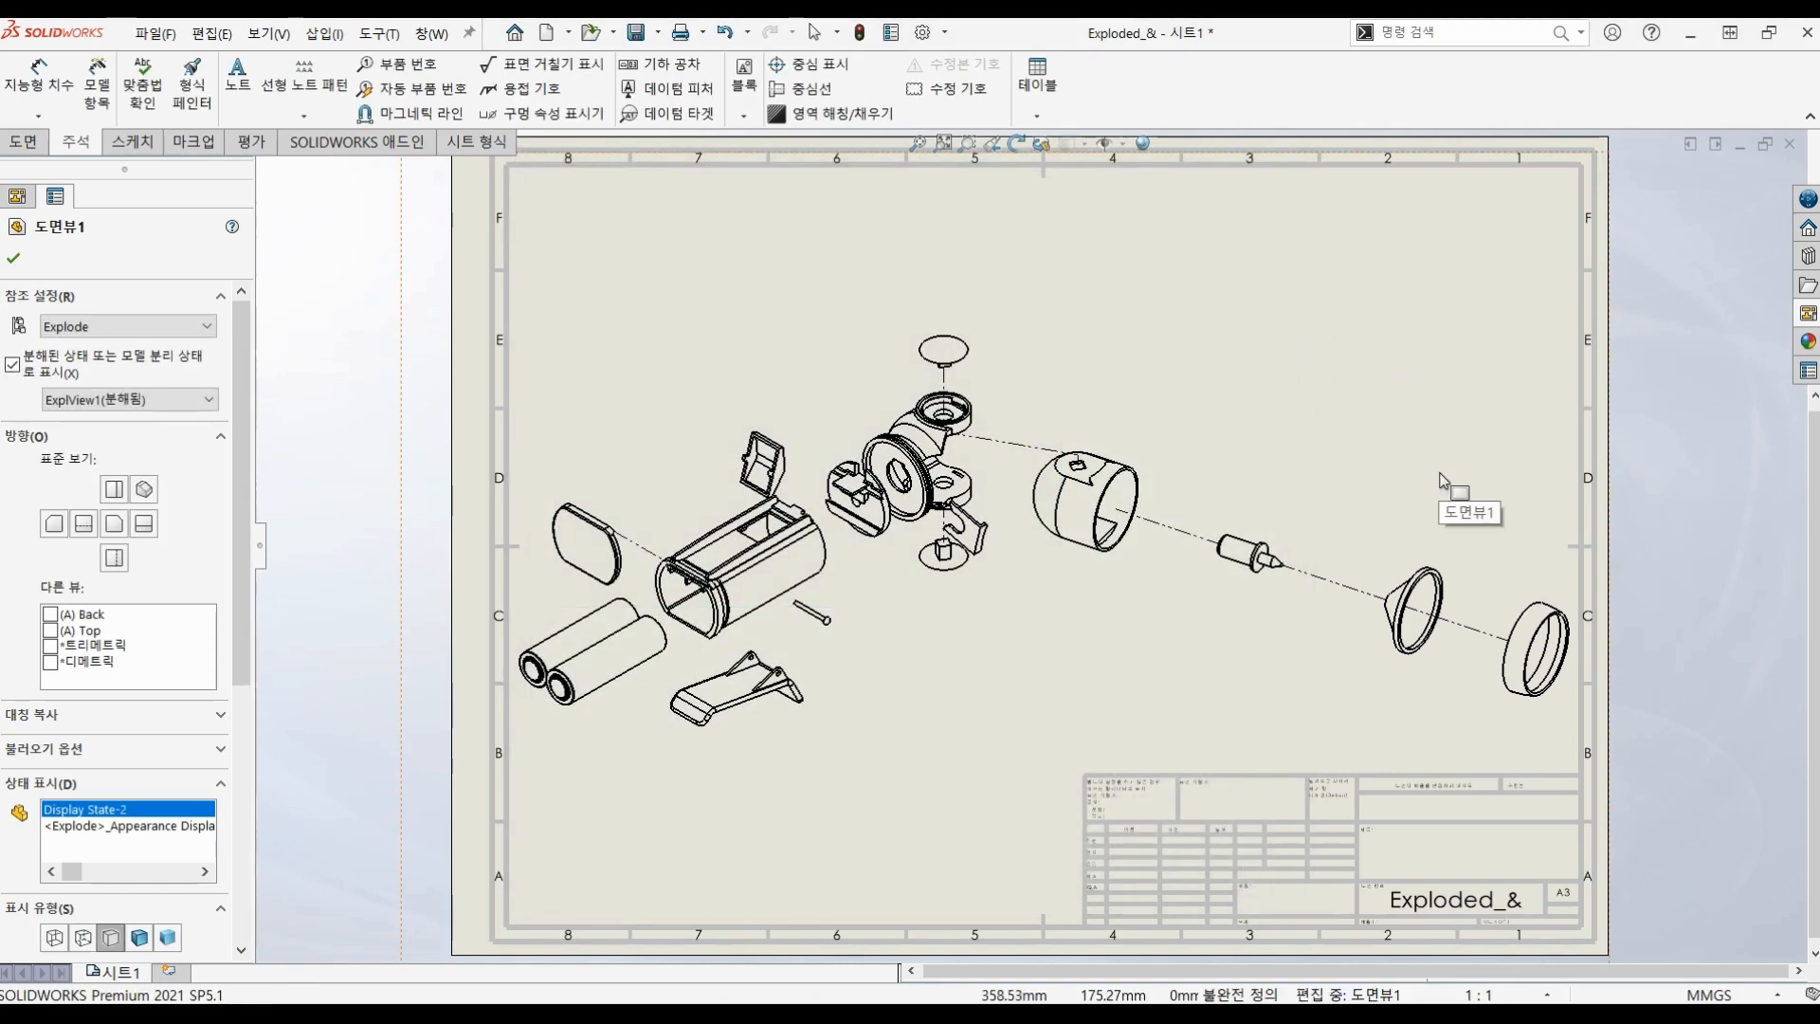
Step: Move the exploded view off the sheet to its lower left, clearing the sheet area
scroll(1440, 481, down, 1)
scroll(1440, 481, up, 2)
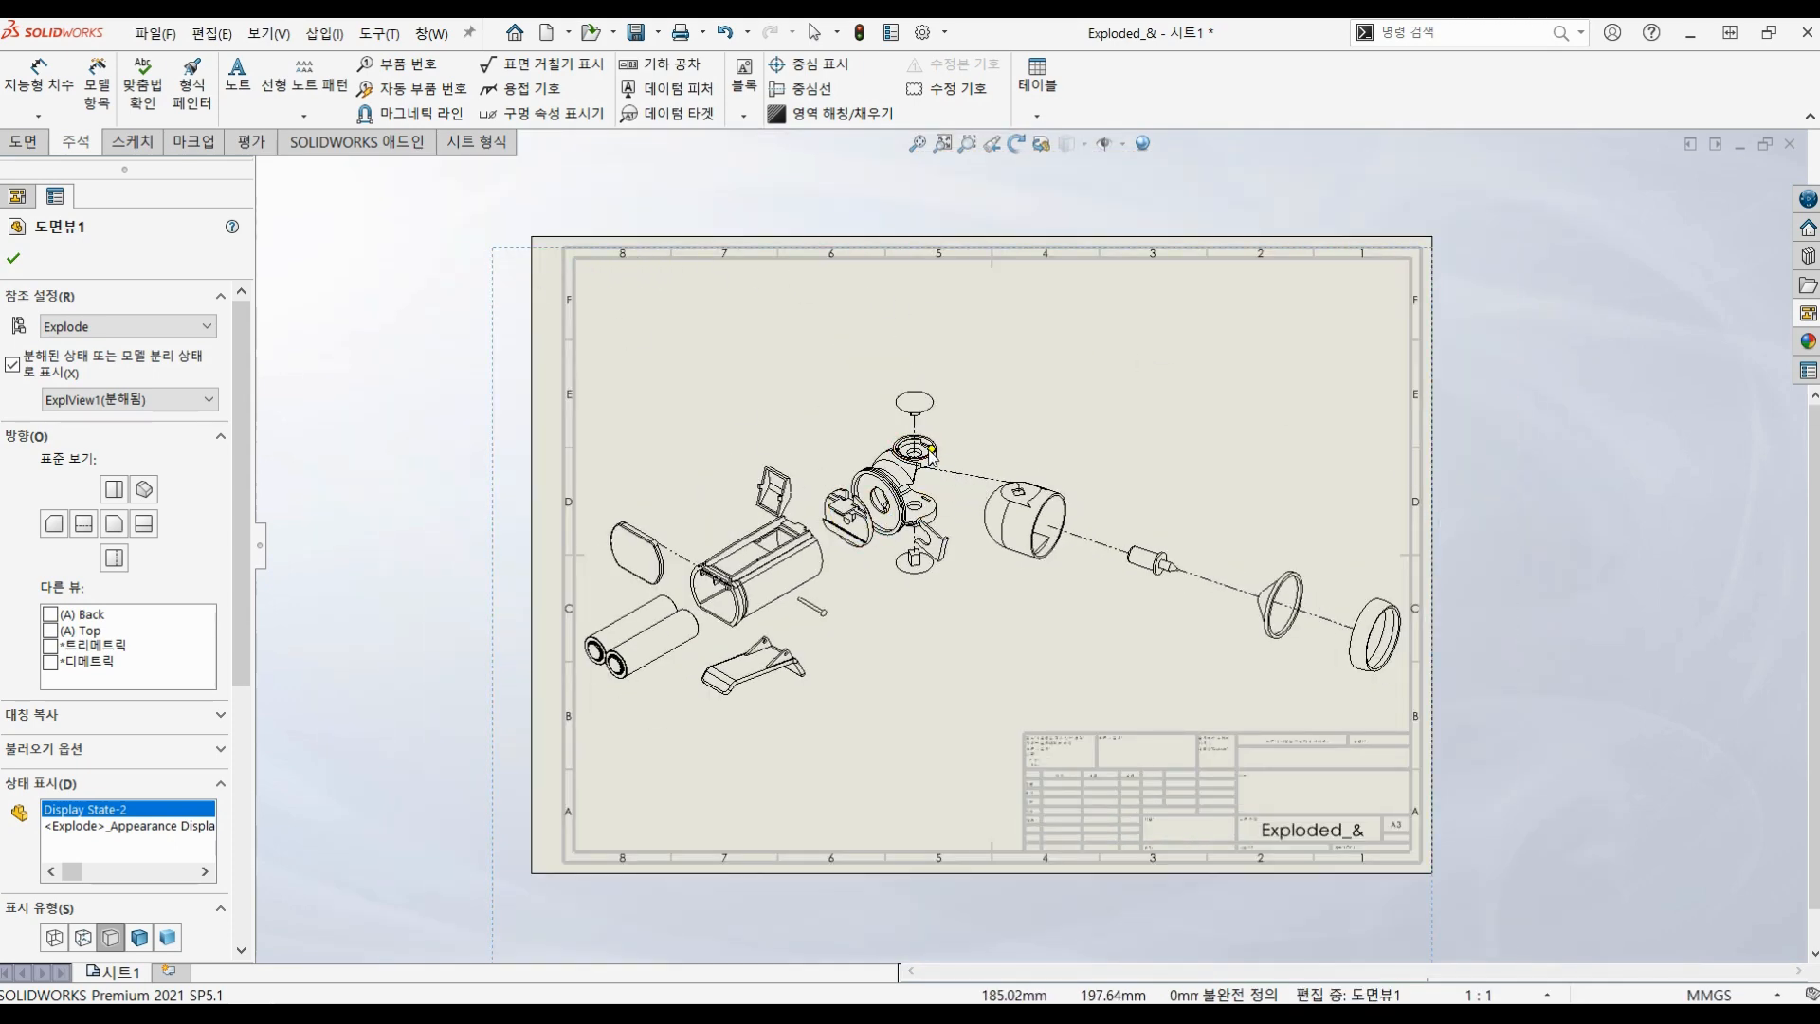
mouse_move(930, 455)
mouse_down()
mouse_move(523, 543)
mouse_move(426, 615)
mouse_up()
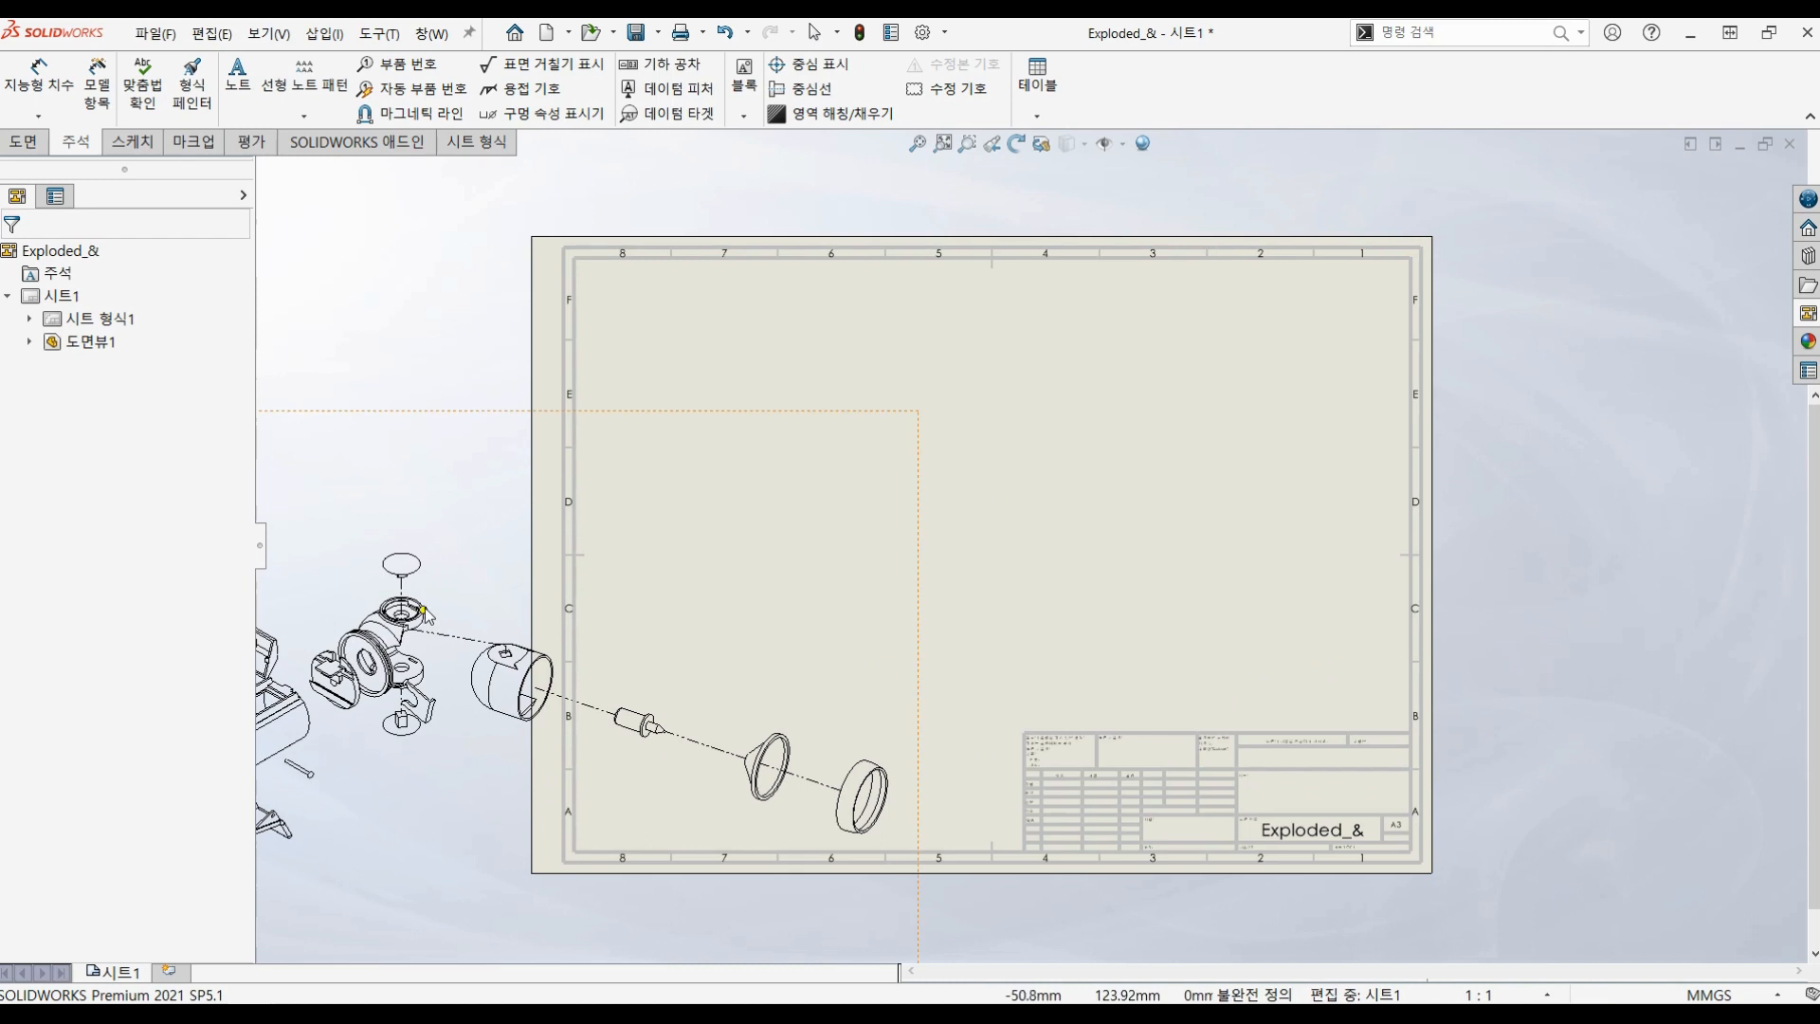
click(794, 494)
right_click(794, 494)
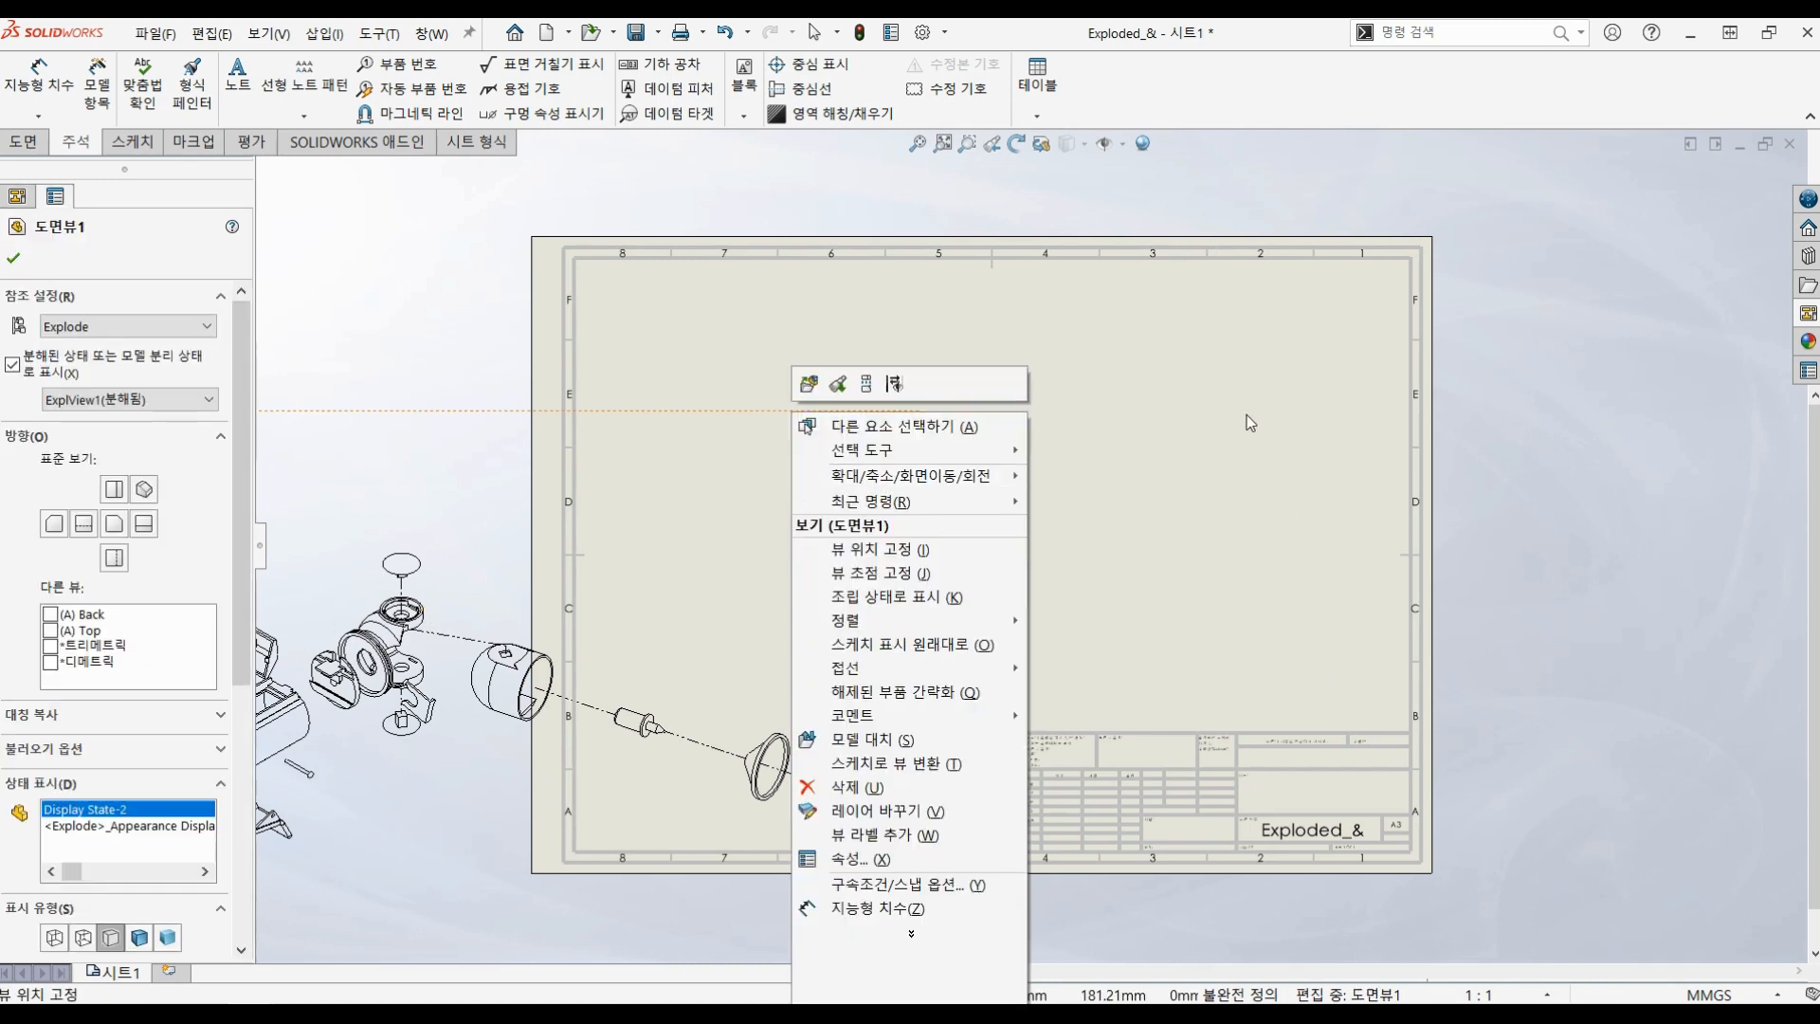
click(1183, 440)
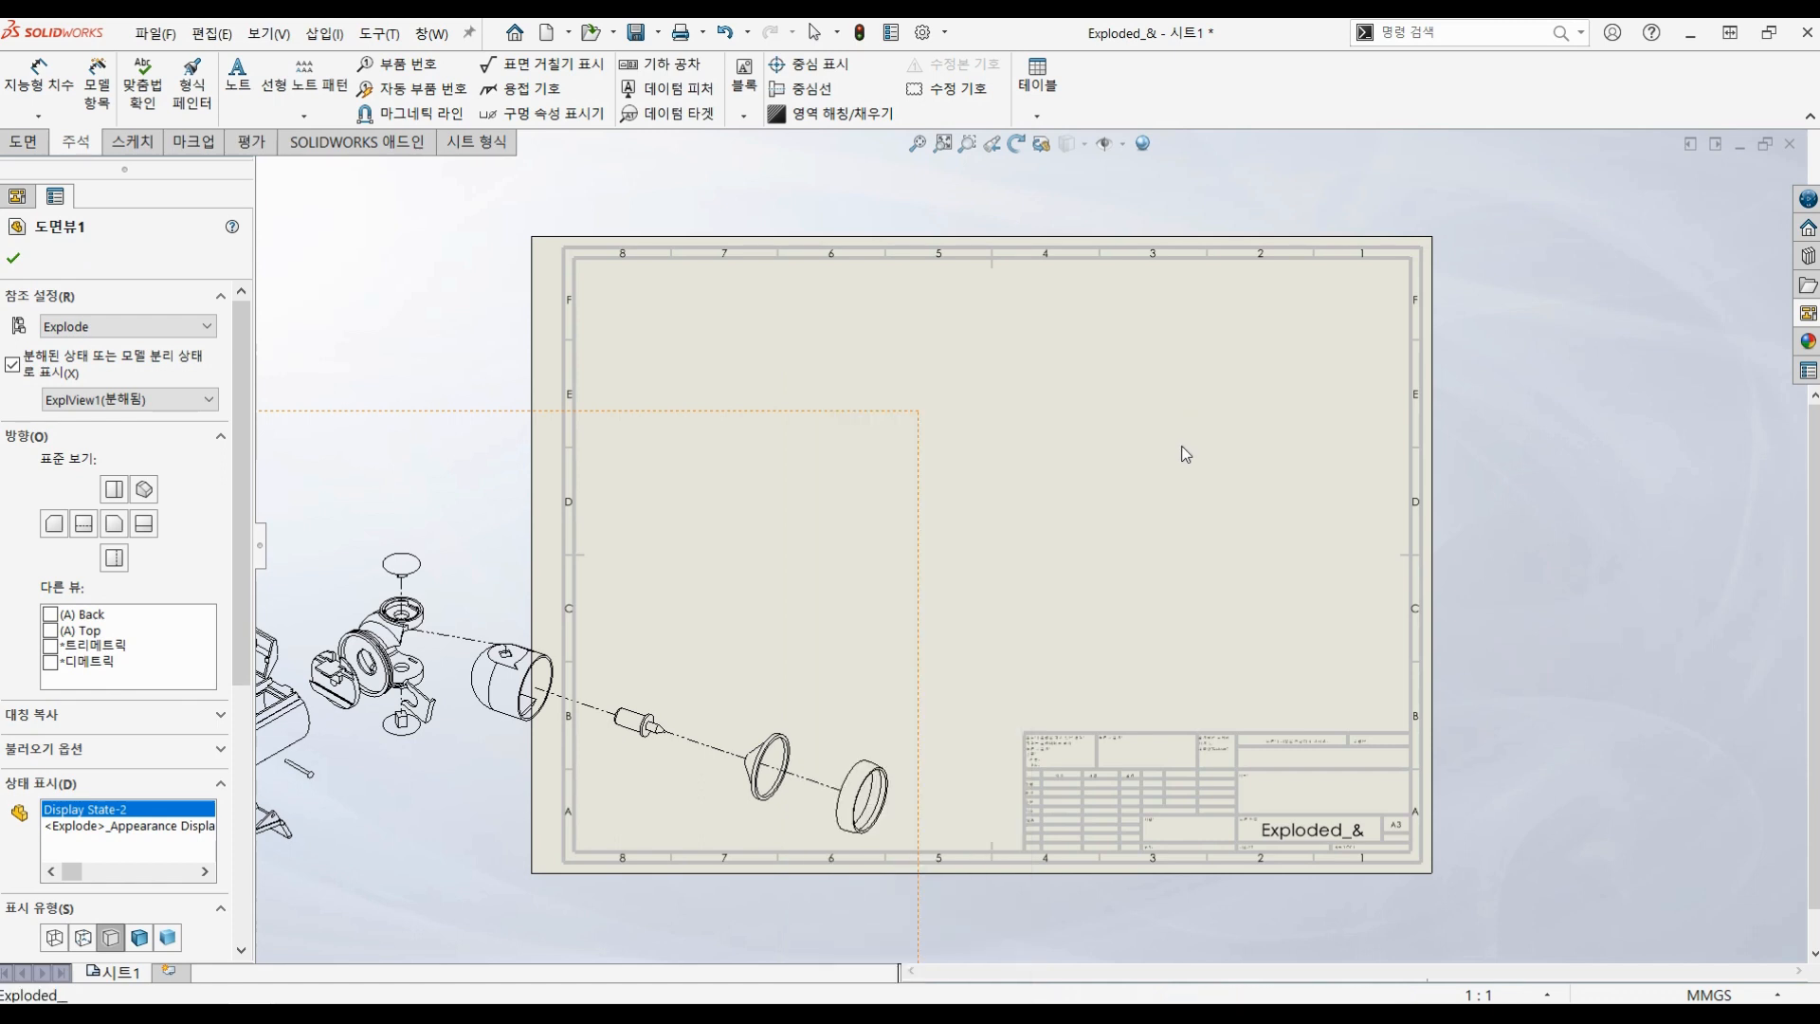
Step: Set the sheet scale to 1:2 and move the exploded view back onto the left half of the sheet
right_click(1261, 403)
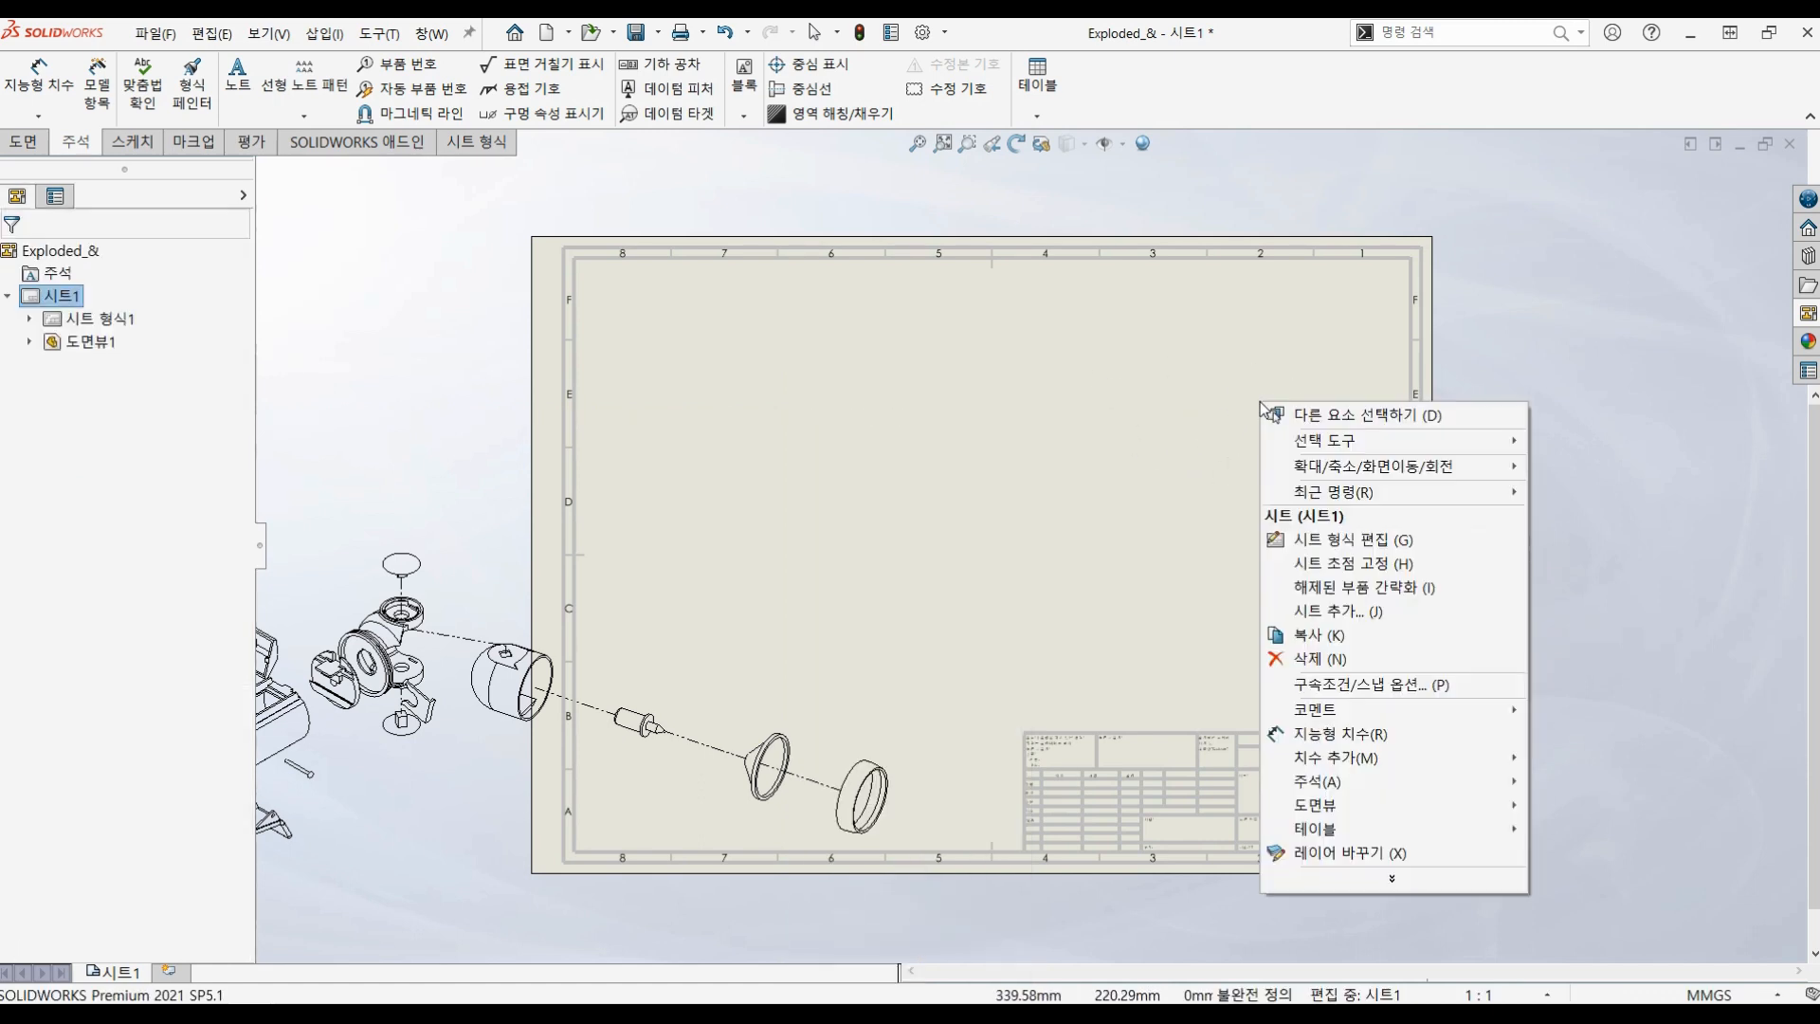
click(1391, 881)
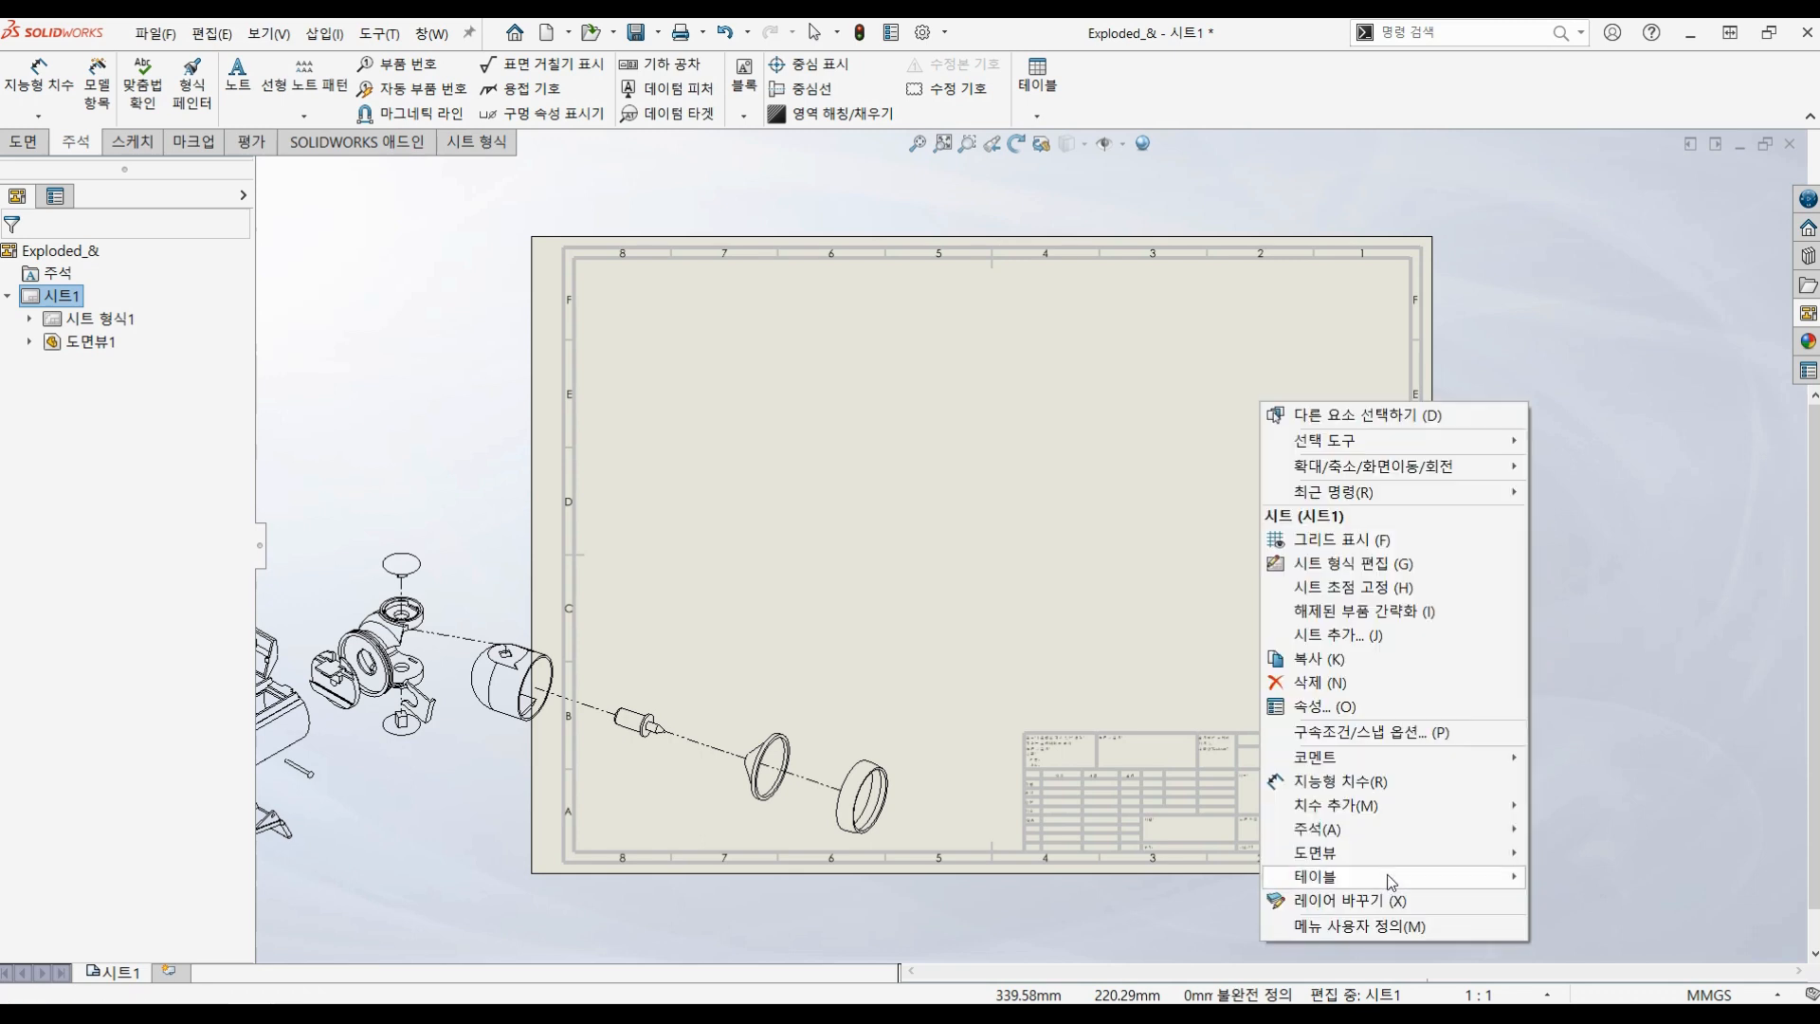
click(1325, 710)
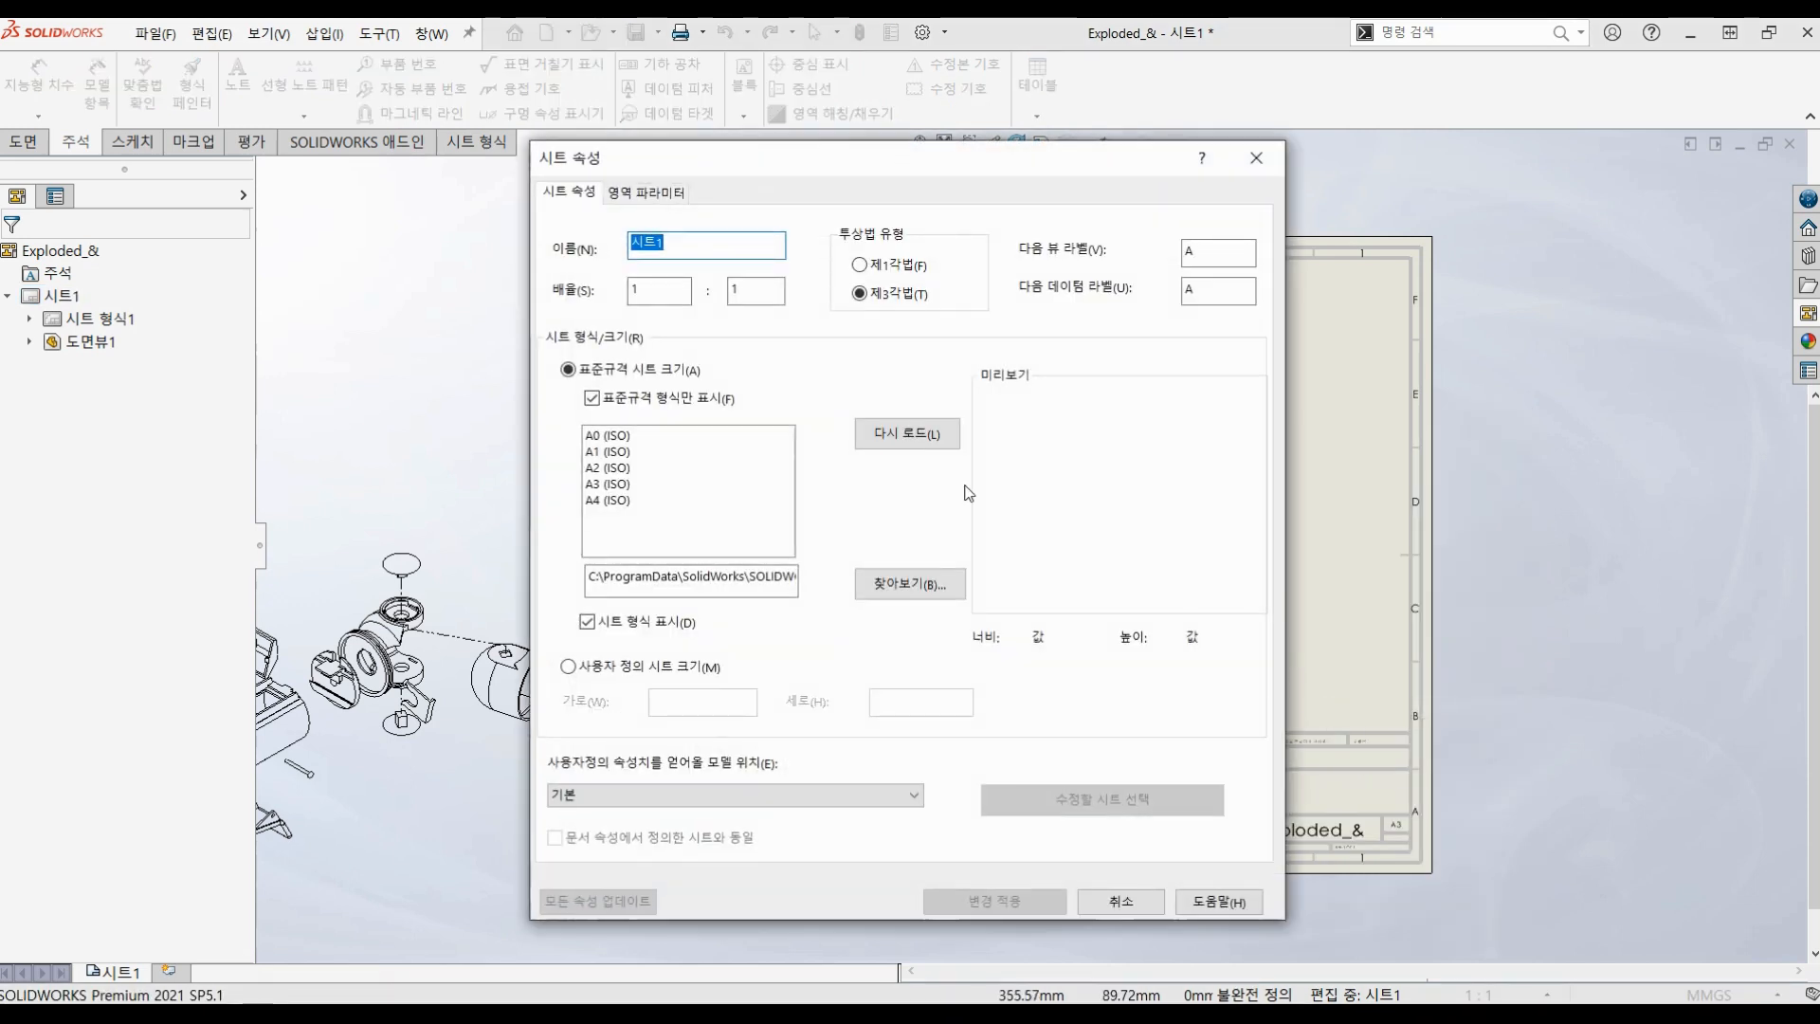
double_click(764, 286)
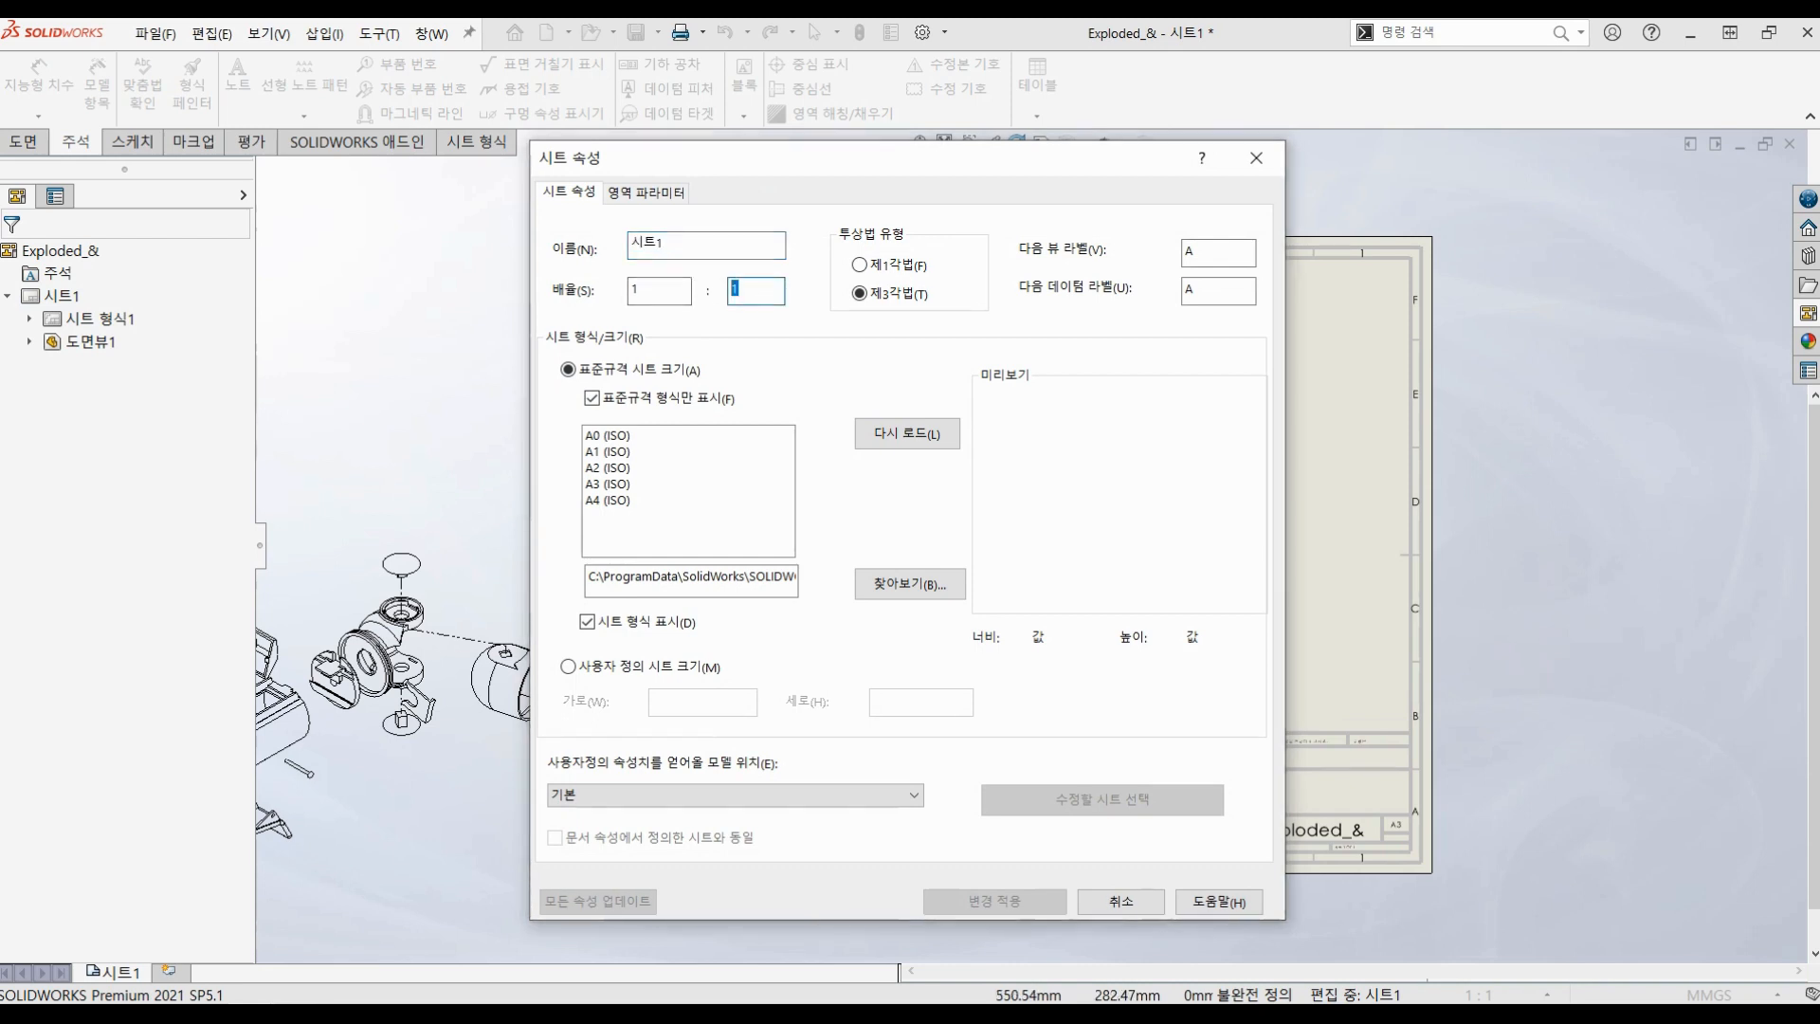
text(2)
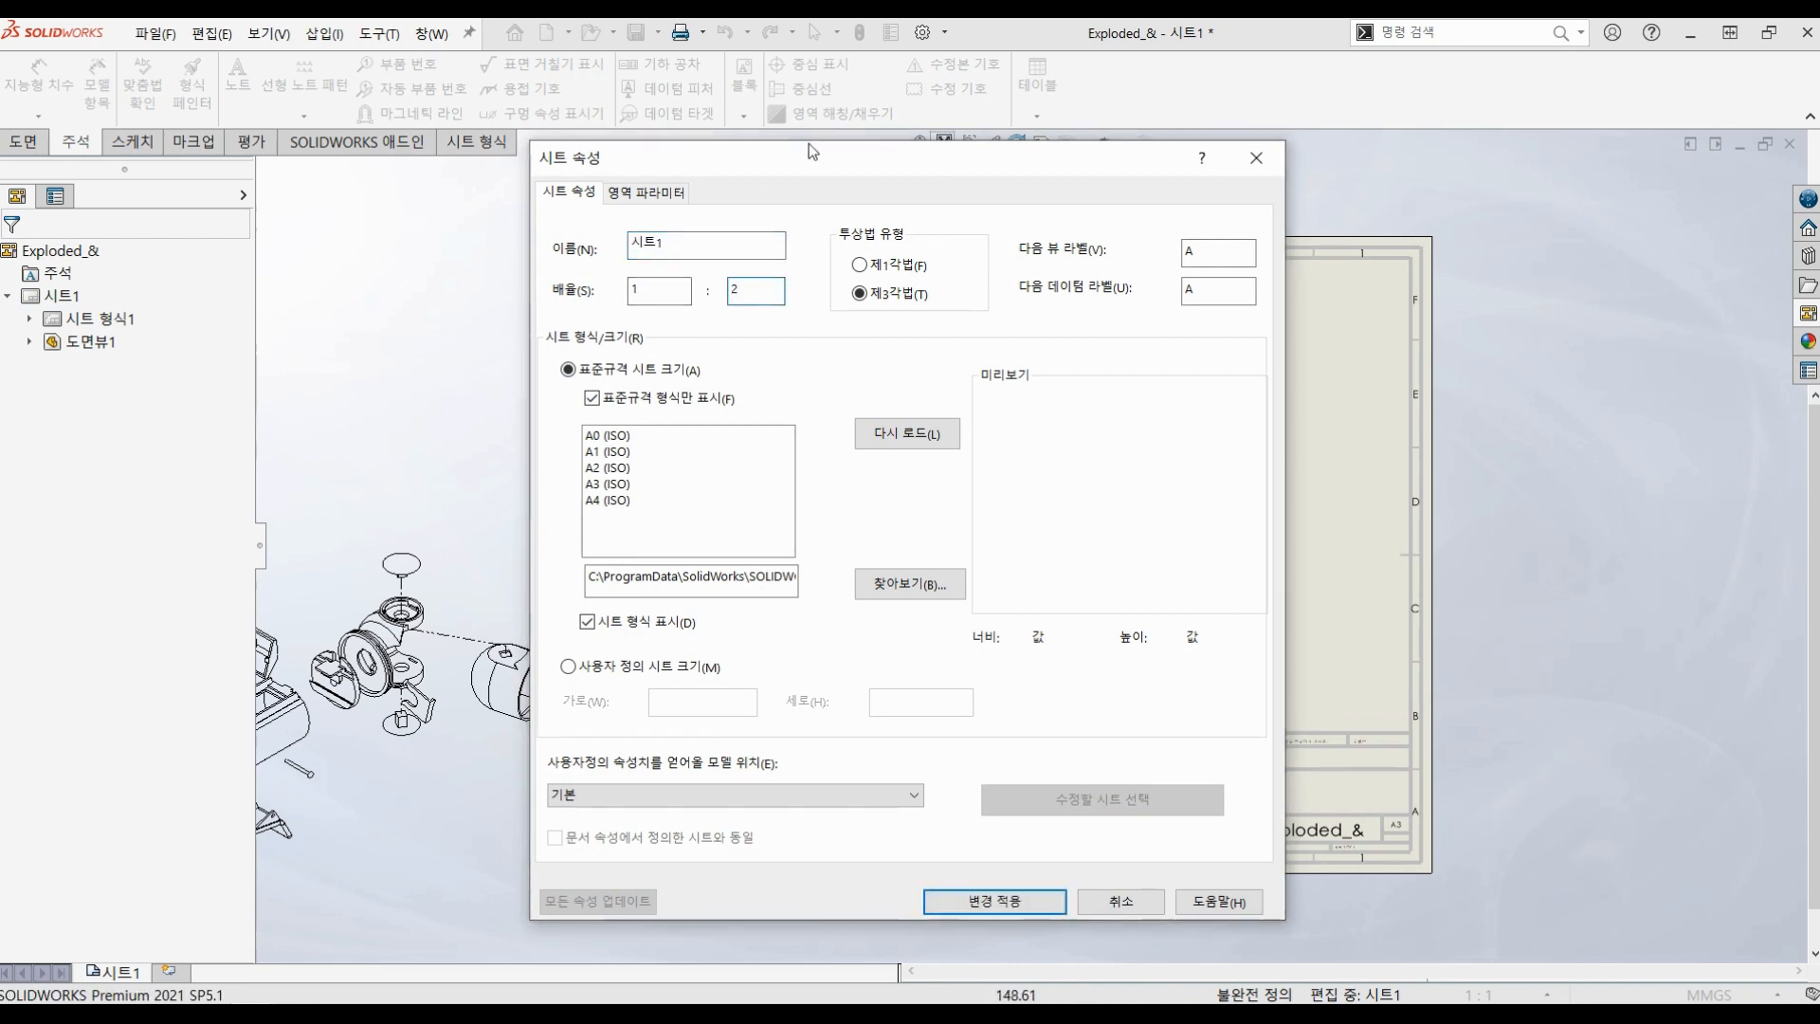
click(990, 905)
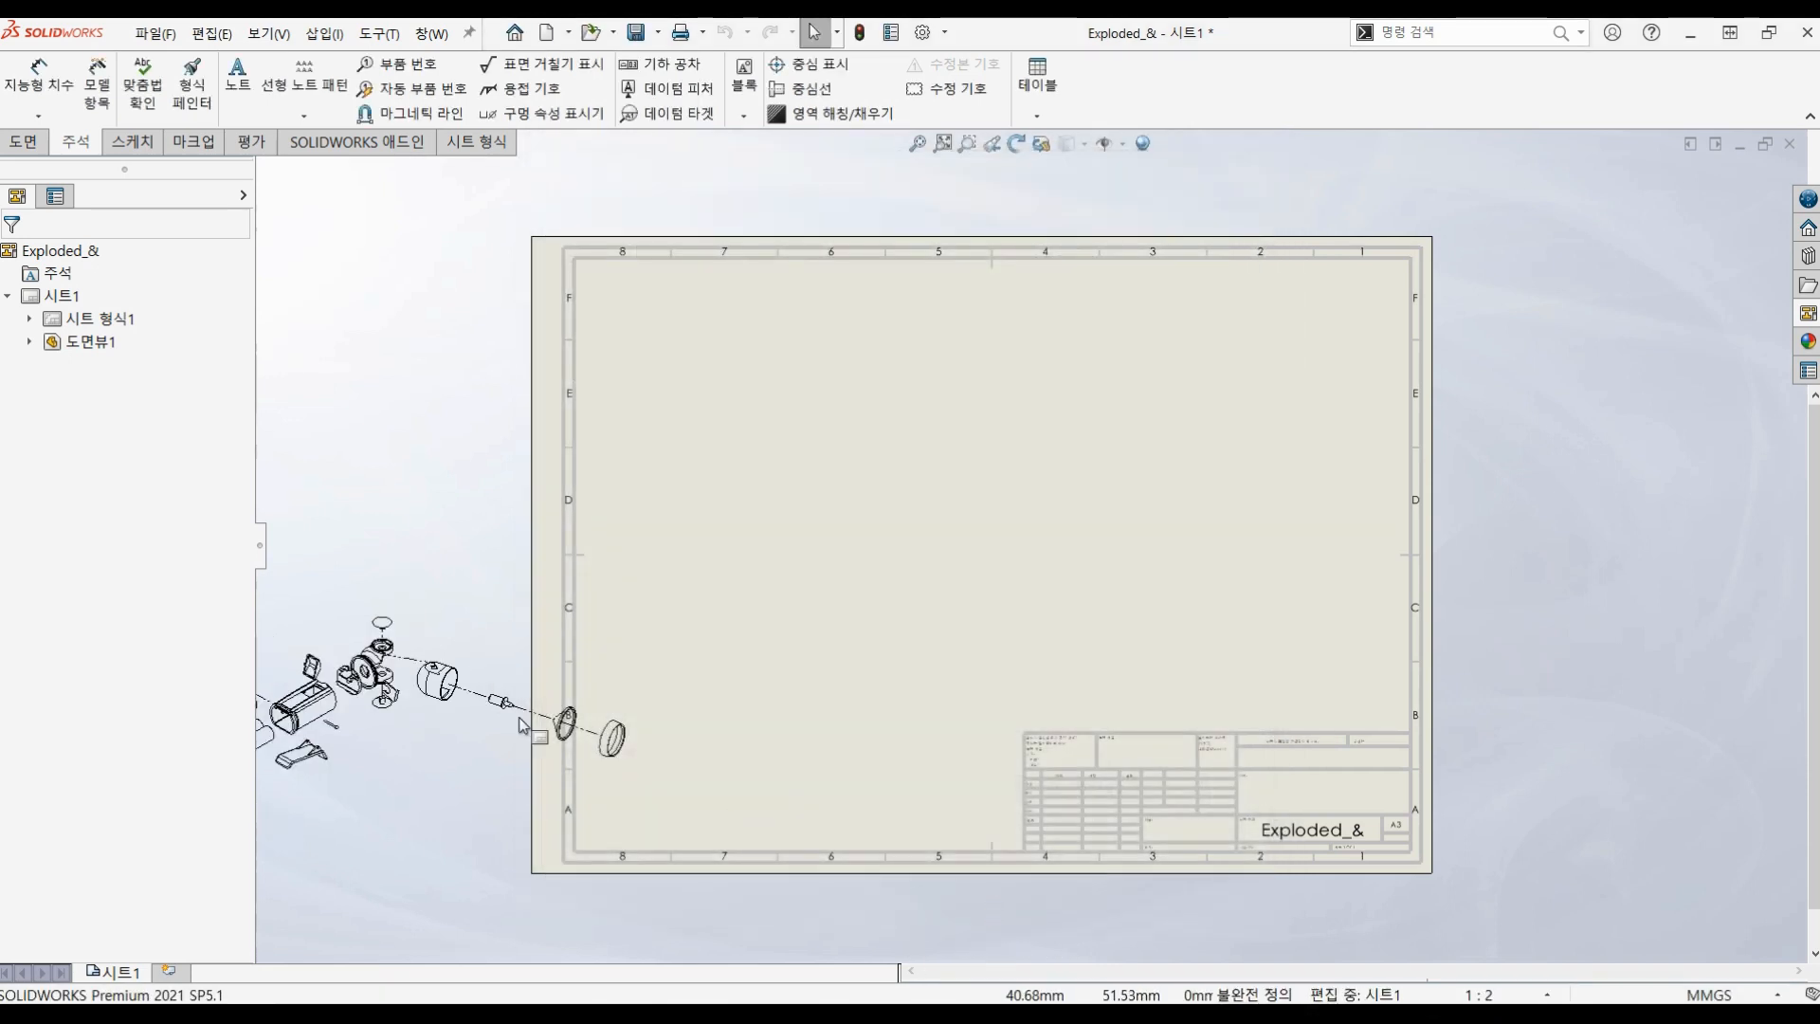
mouse_move(368, 542)
mouse_down()
mouse_move(866, 313)
mouse_move(816, 446)
mouse_move(811, 408)
mouse_up()
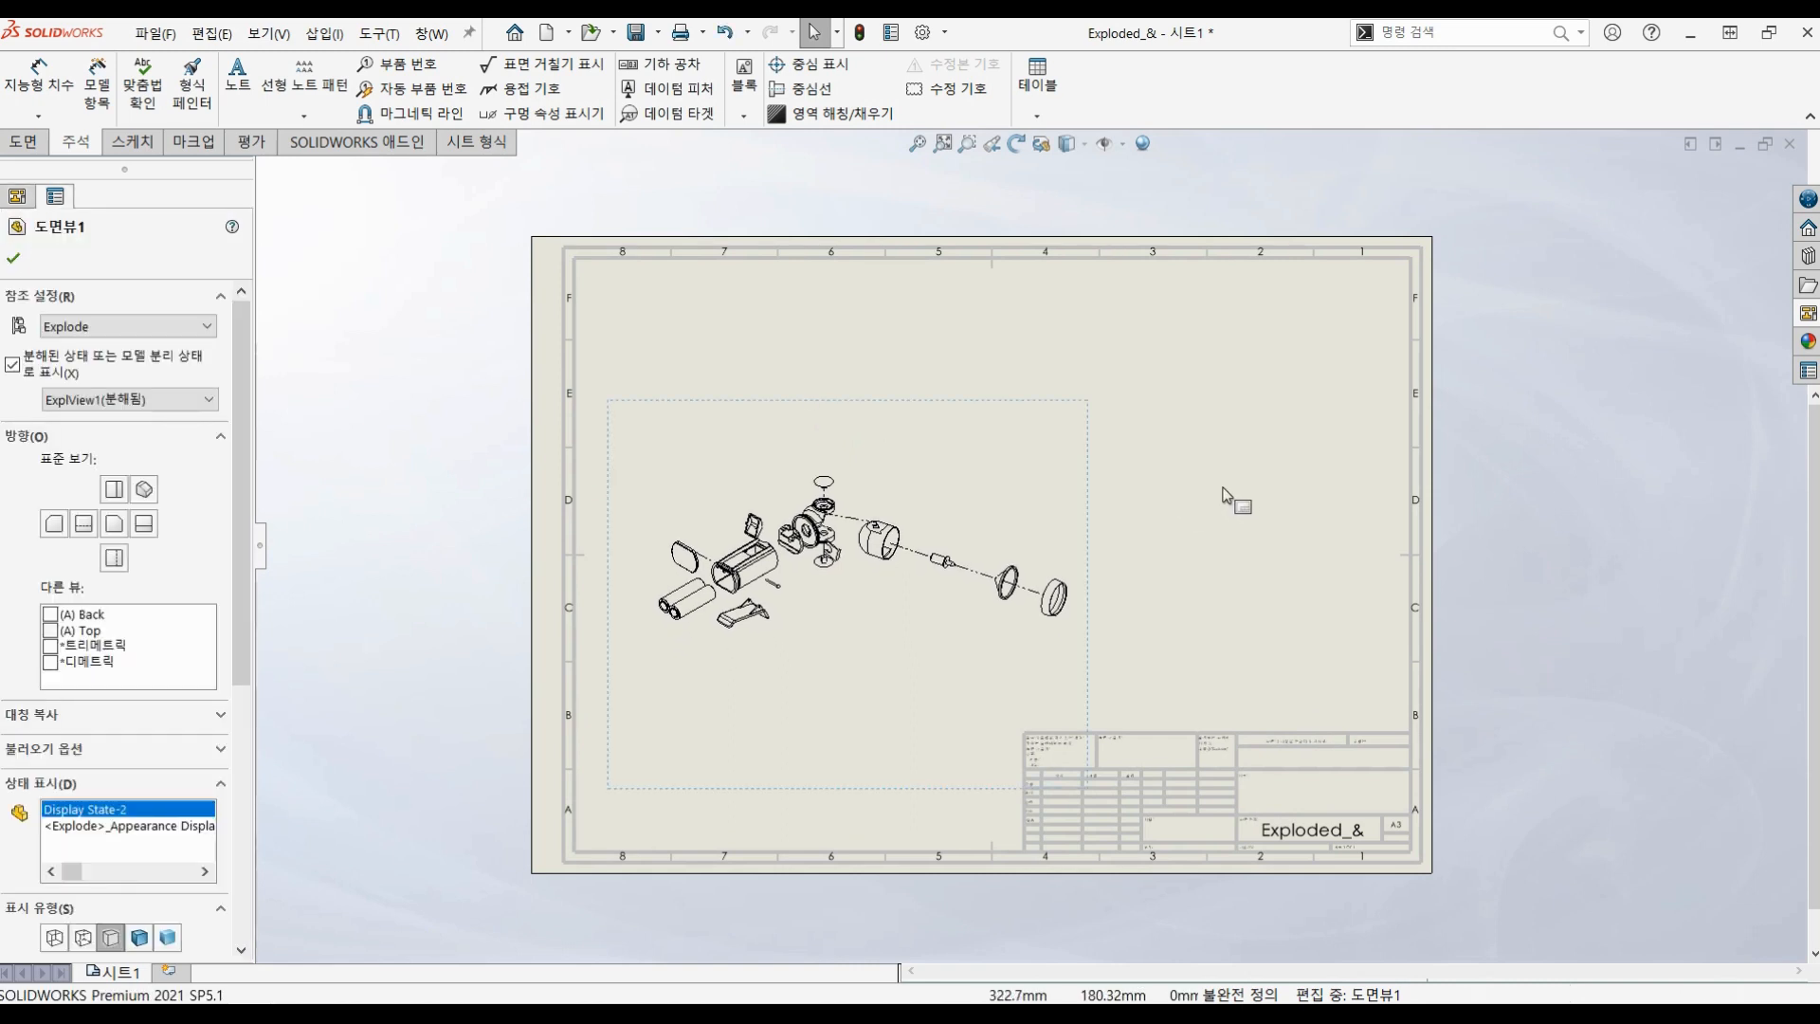
click(1221, 513)
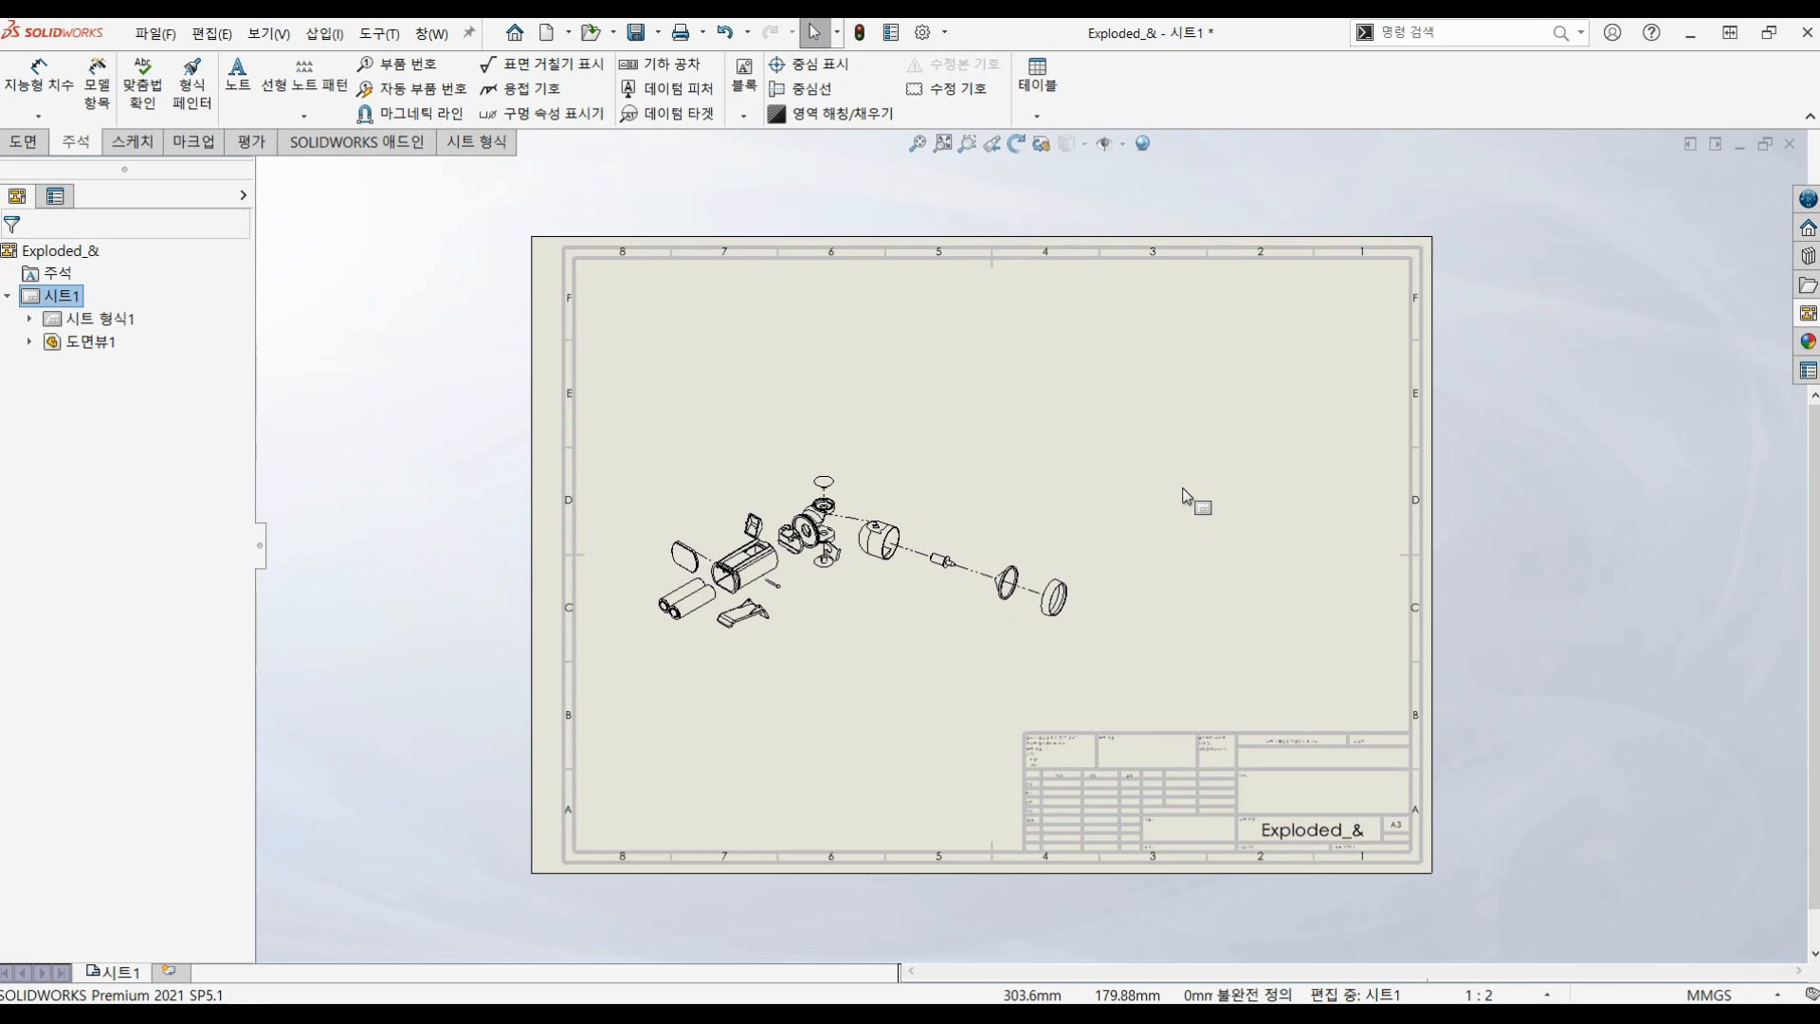
Step: Place an isometric view of the assembled Exploded_& model in the upper right area of the sheet
click(1808, 316)
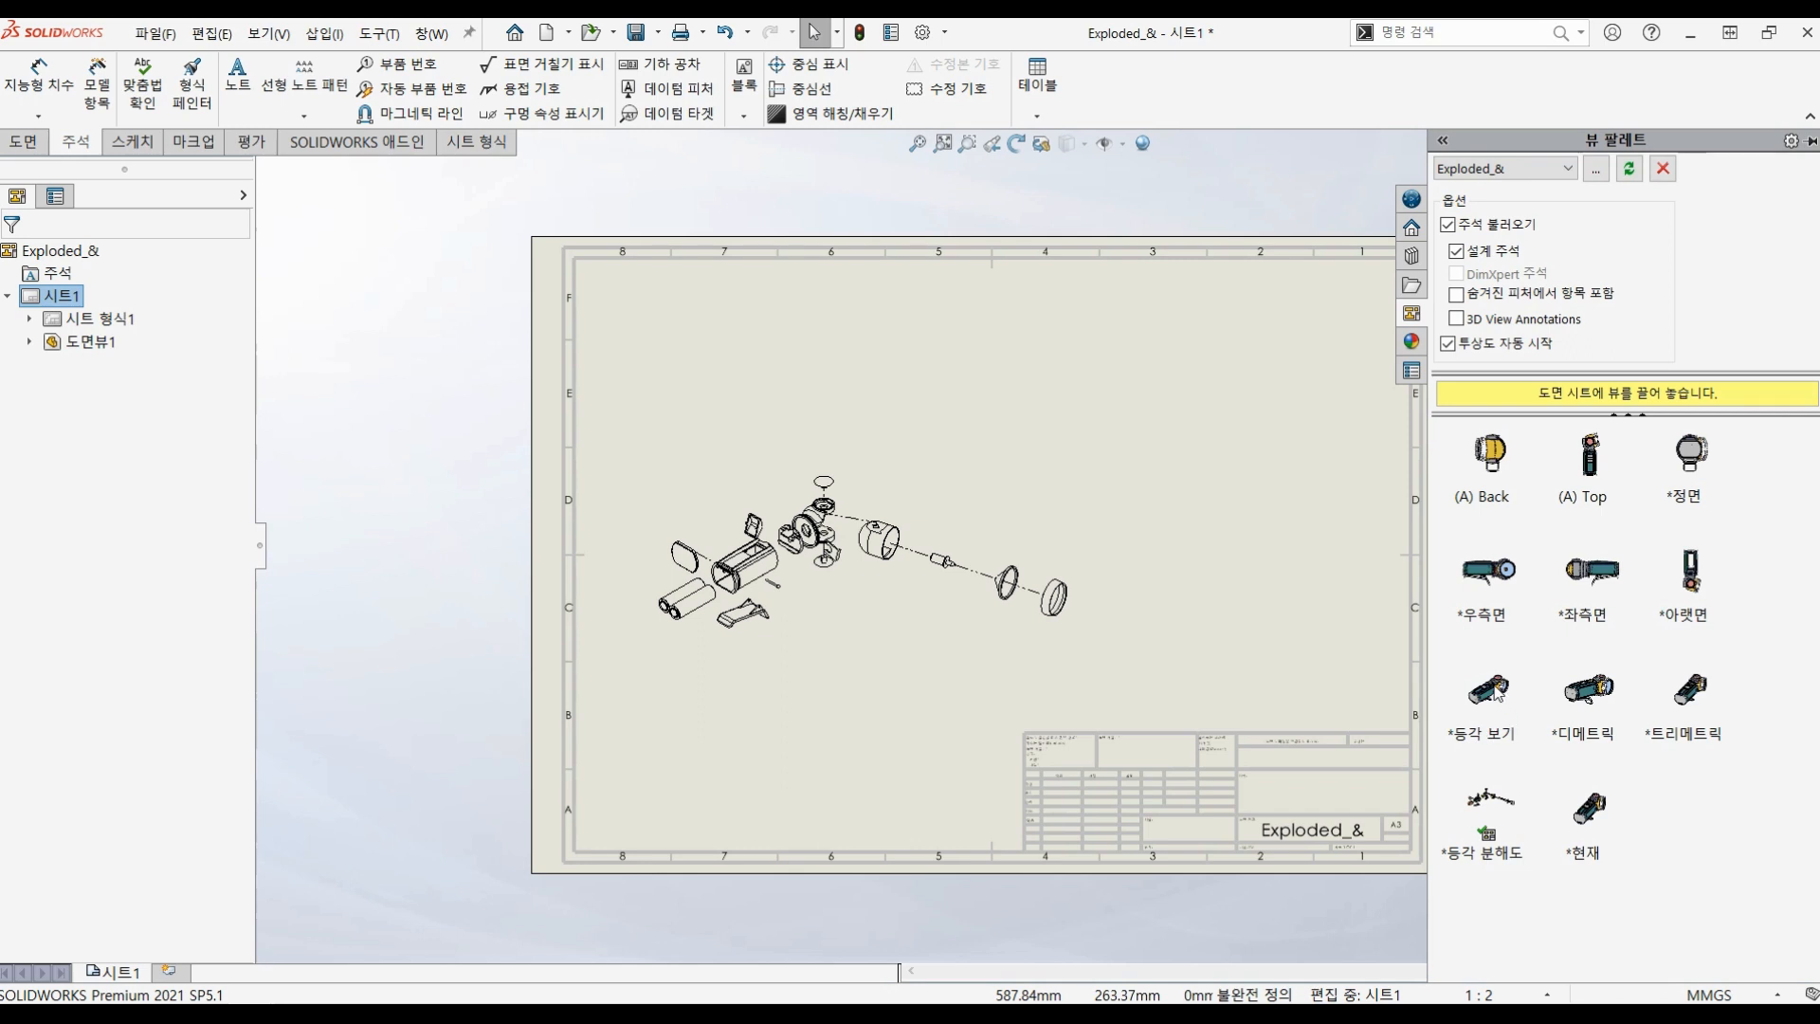
drag(1496, 695, 1245, 485)
click(1303, 625)
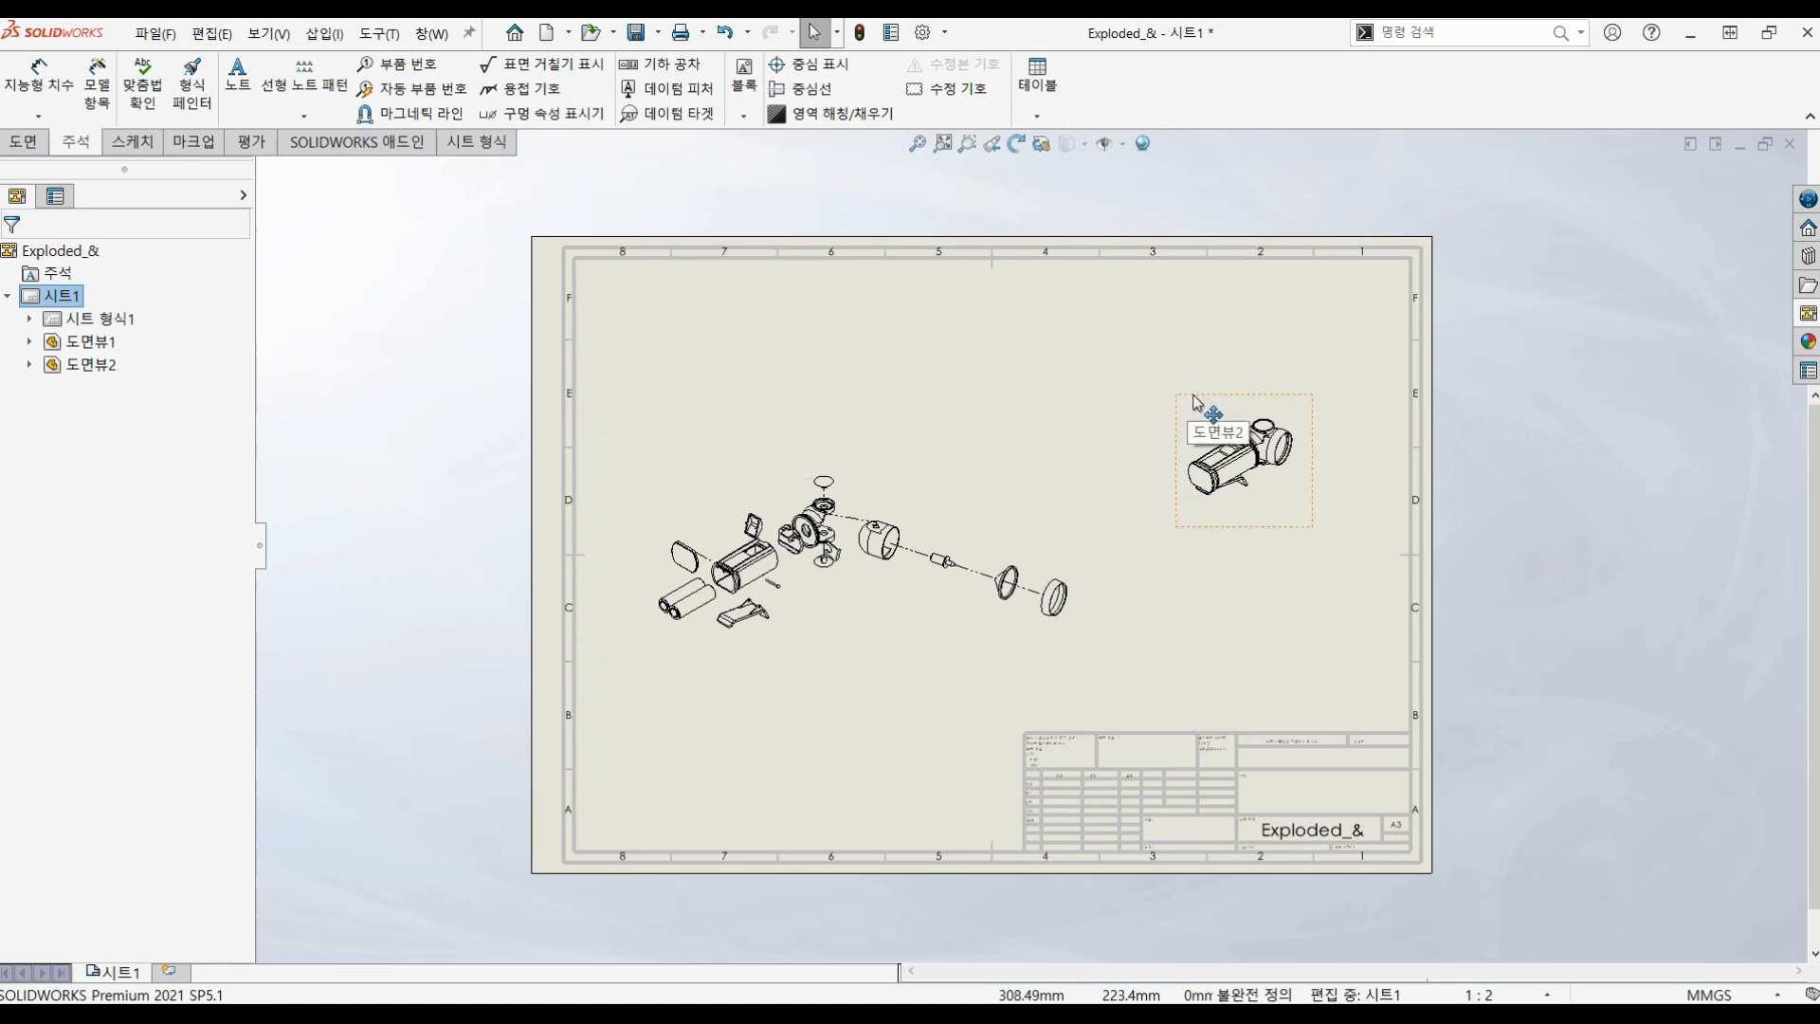
Step: Set the display style of both the isometric view and the exploded view to shaded with edges
click(1237, 455)
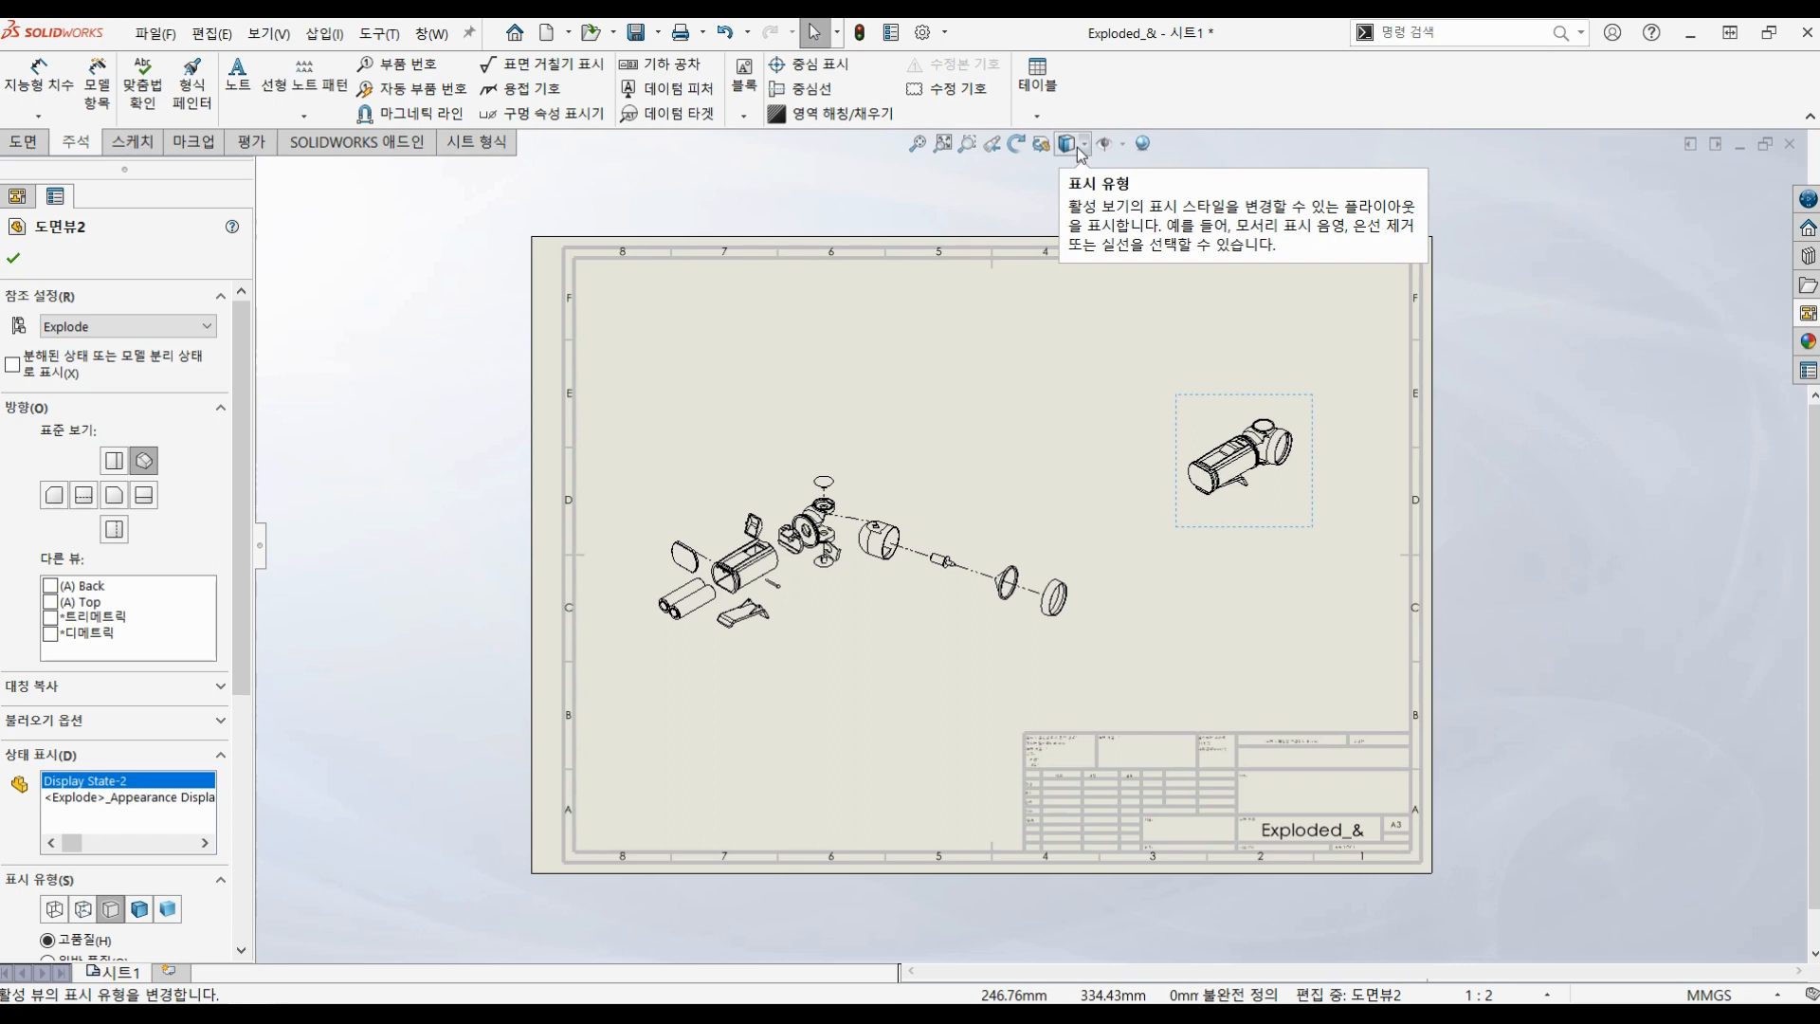
click(1079, 150)
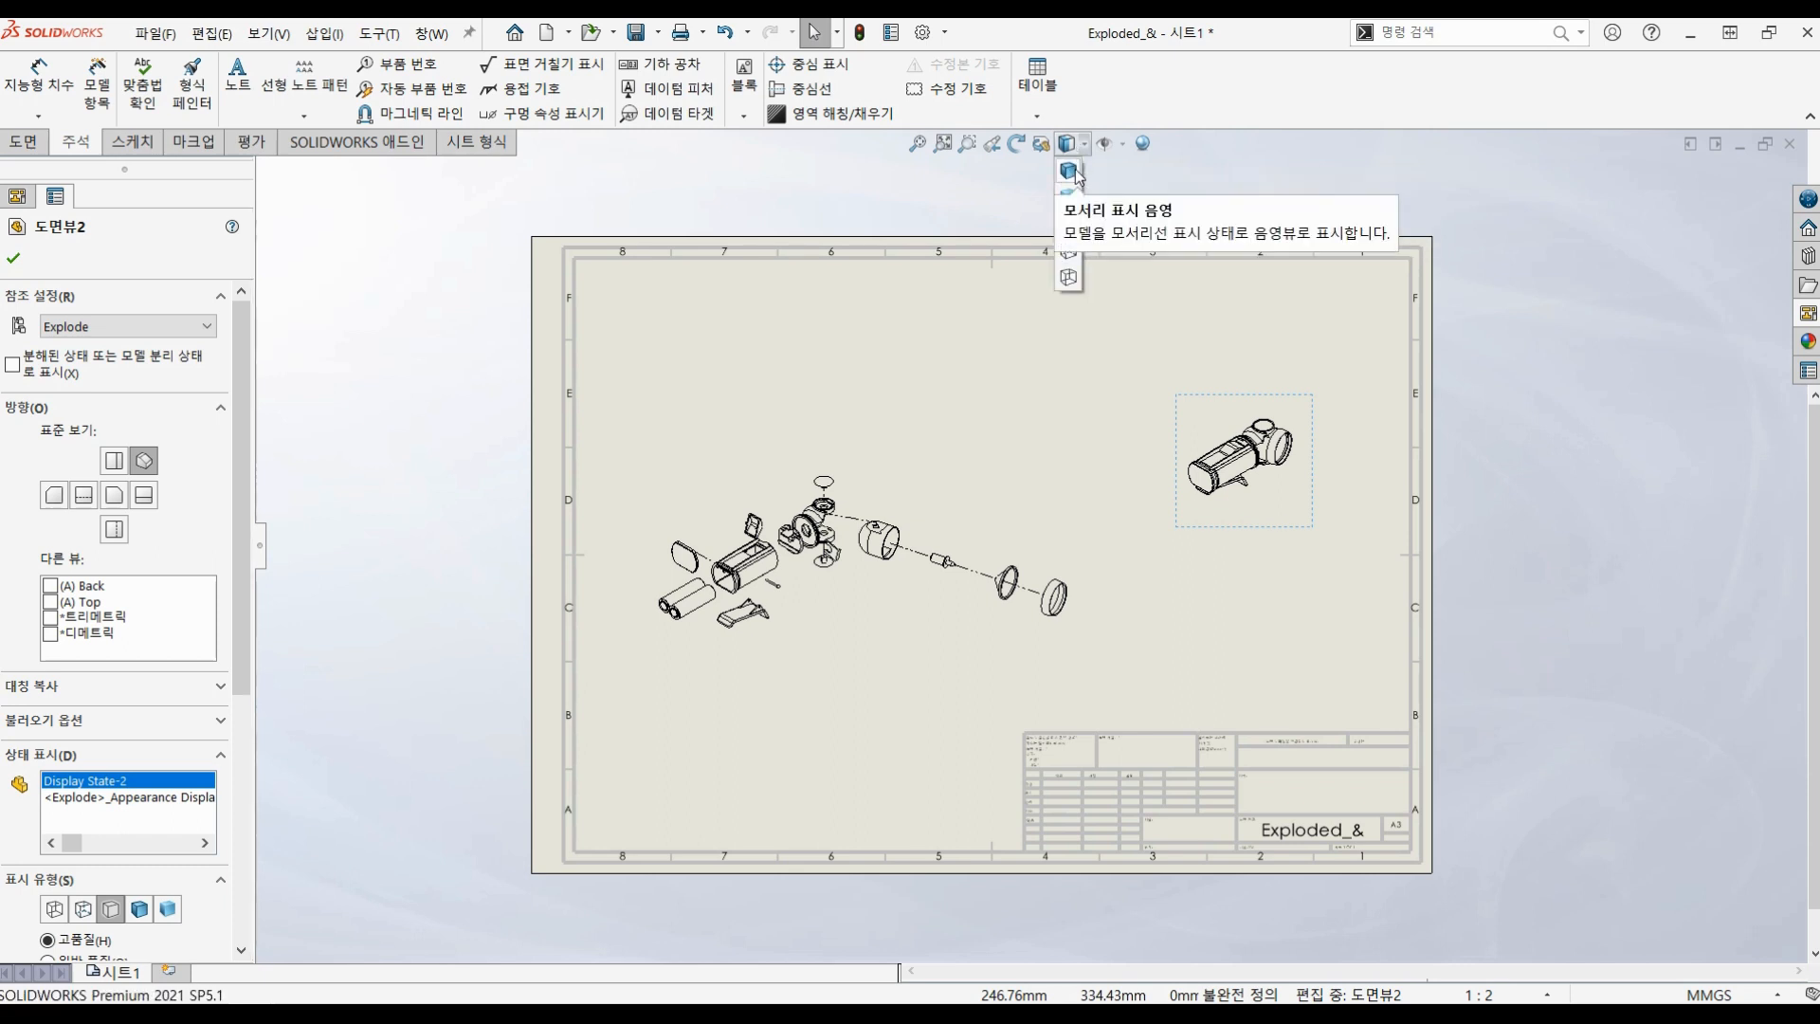
click(1069, 172)
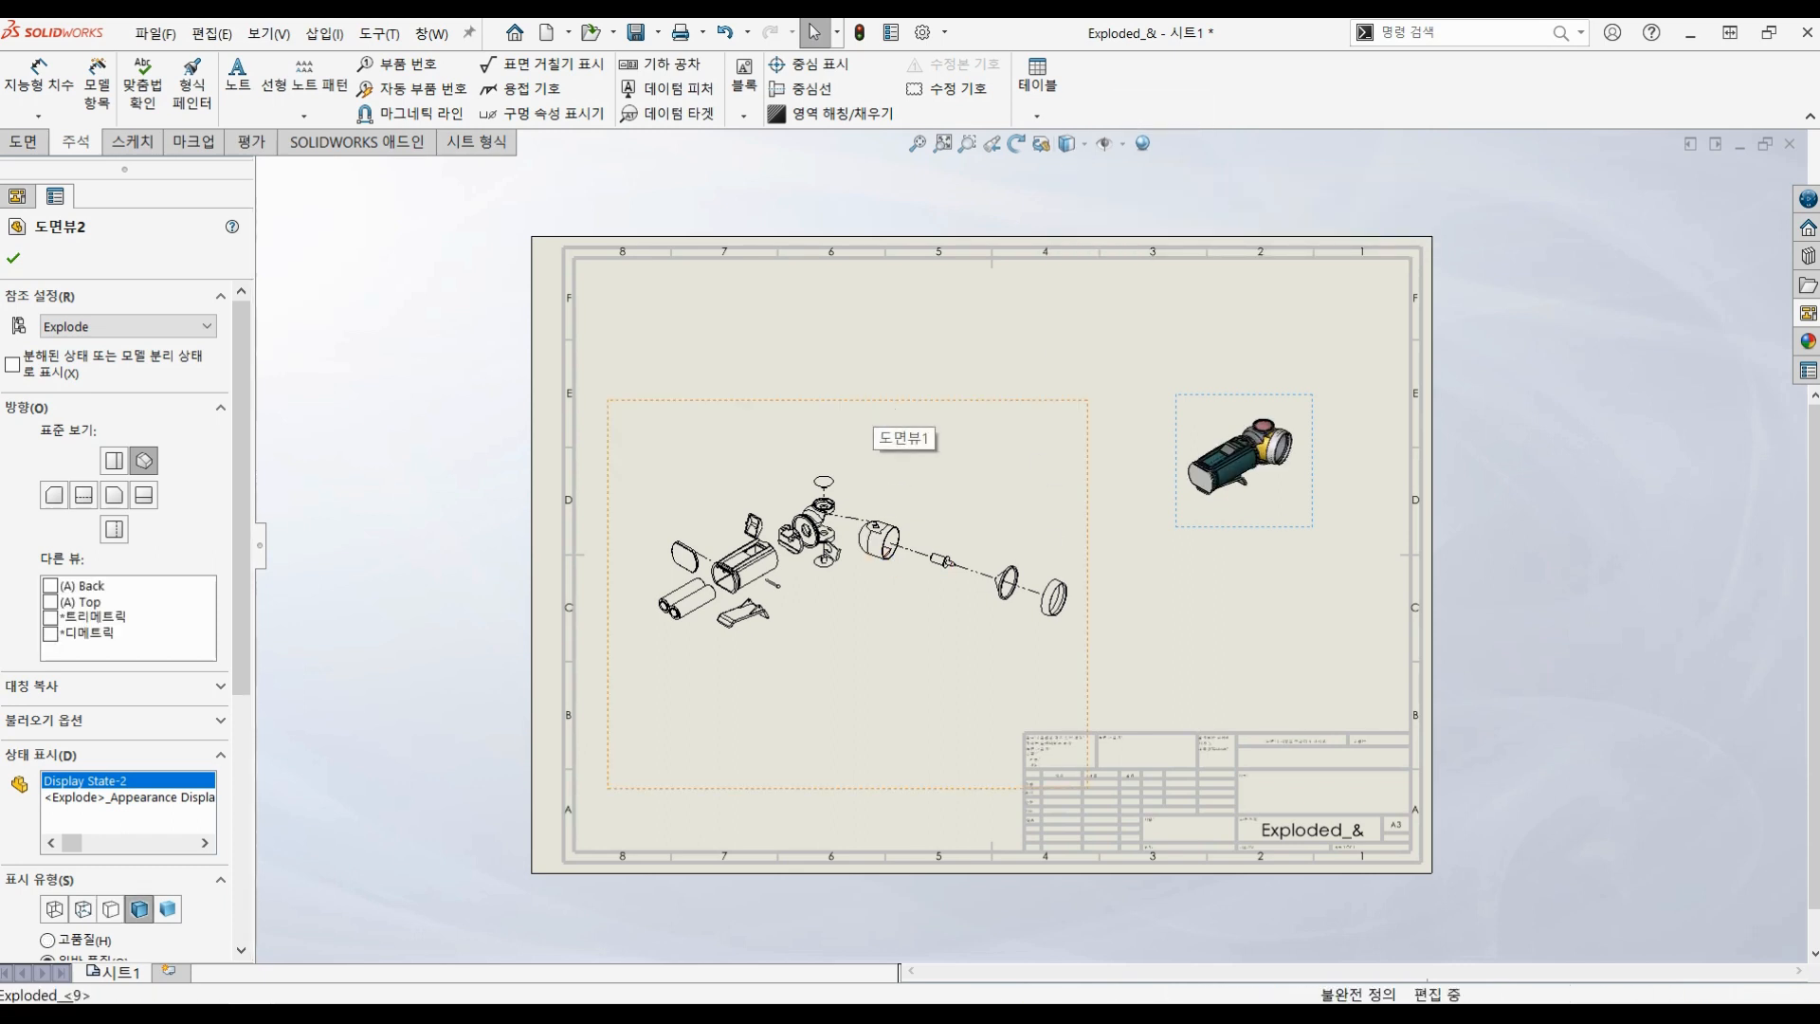
click(901, 453)
click(1074, 144)
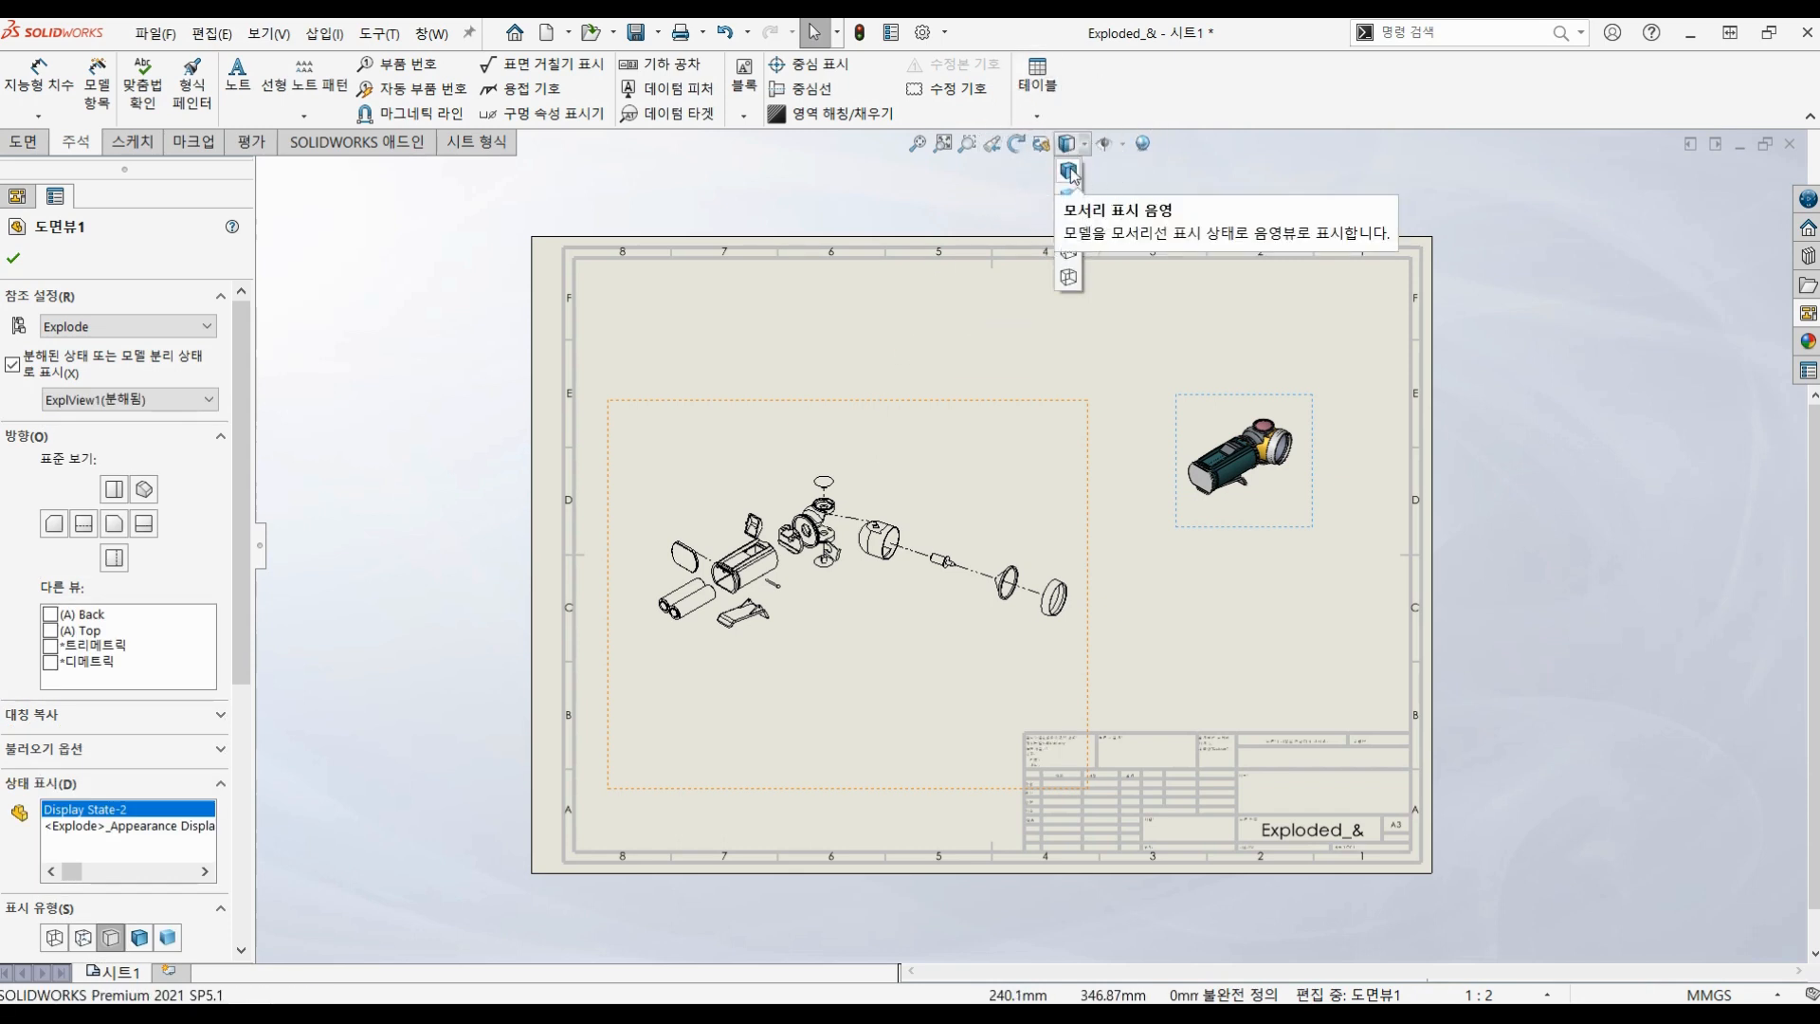
click(1071, 173)
click(1149, 636)
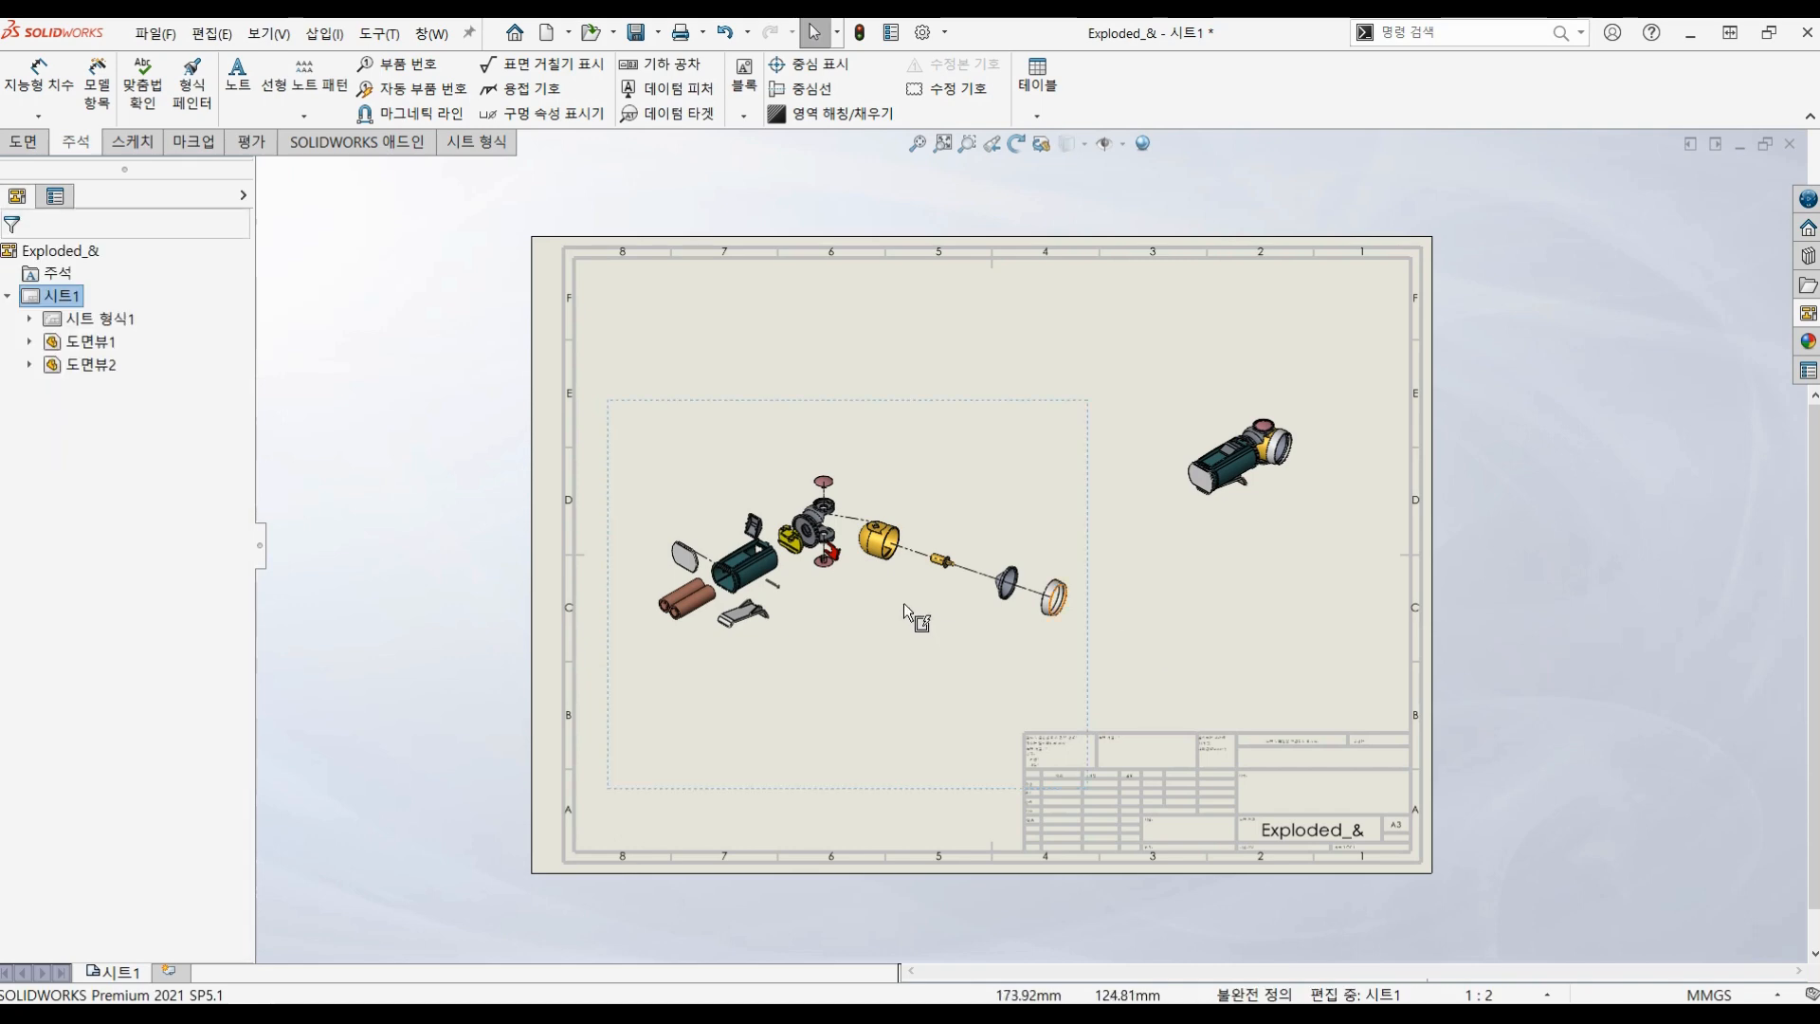
Step: Insert a top-level-only BOM of the exploded view with the bom-standard template, placed in the sheet's upper right corner
scroll(902, 603, down, 3)
middle_drag(1251, 403, 1311, 483)
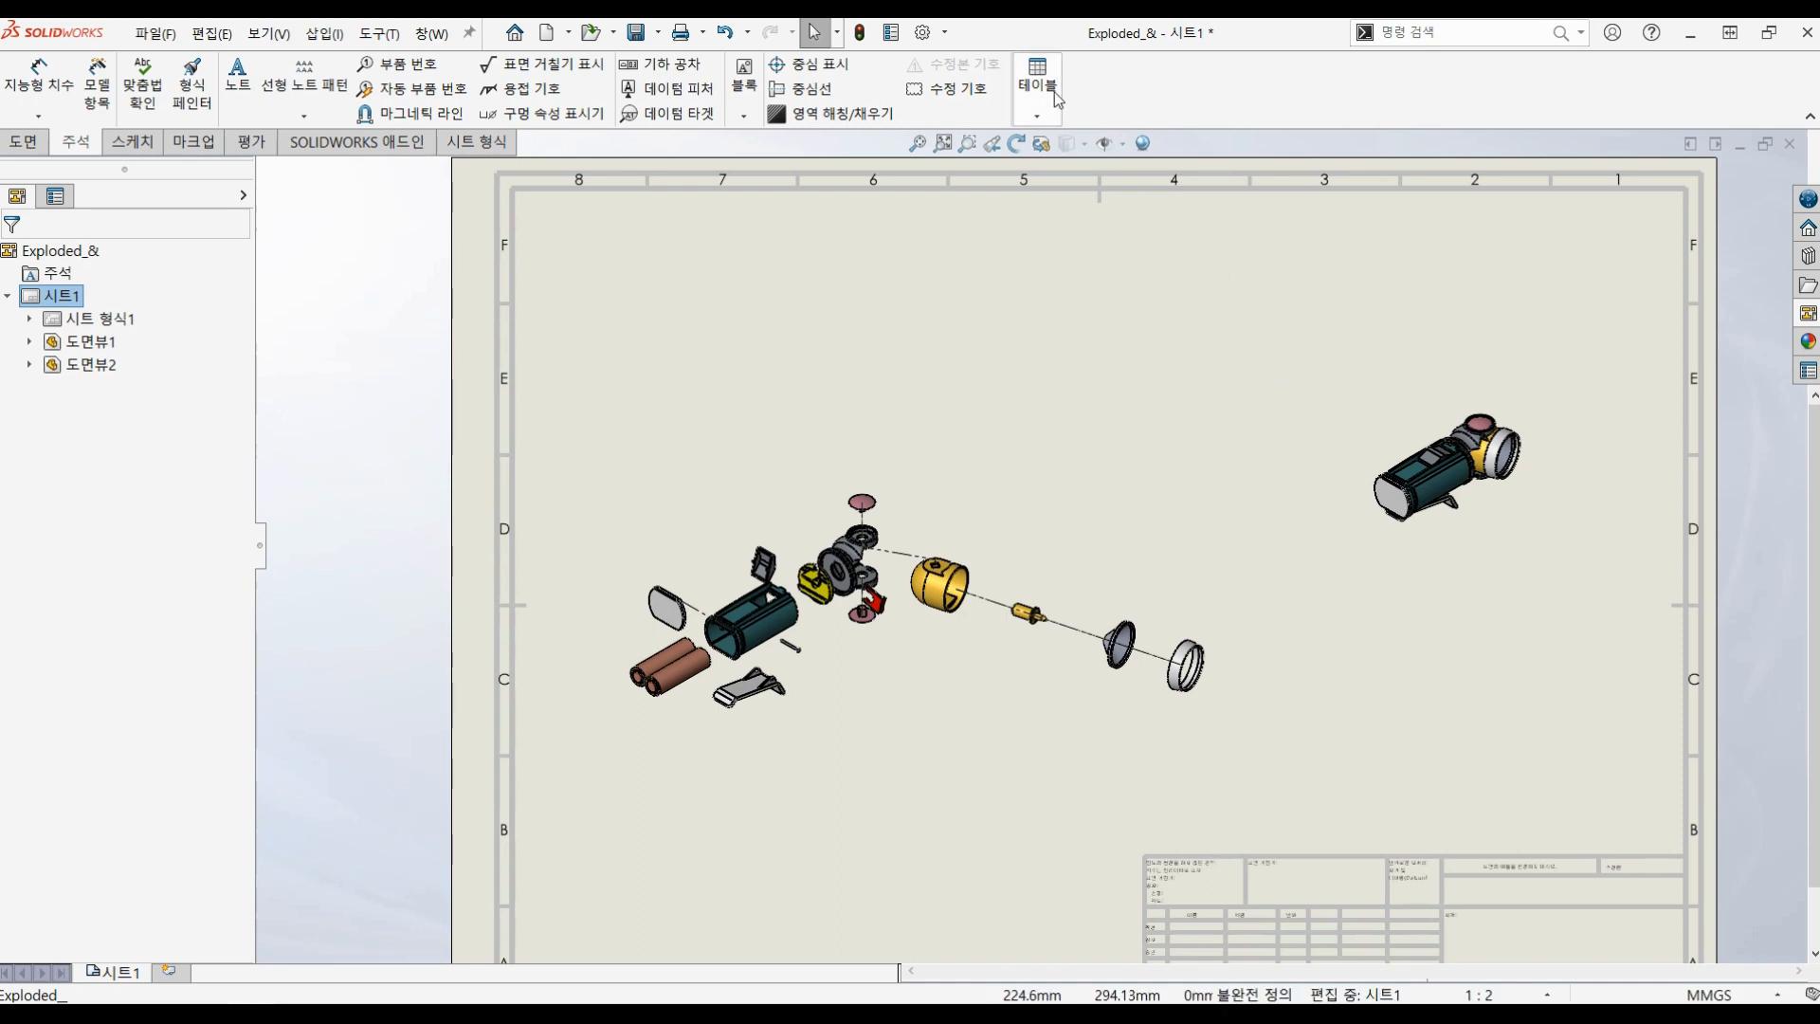
key(ctrl)
key(ctrl)
key(ctrl)
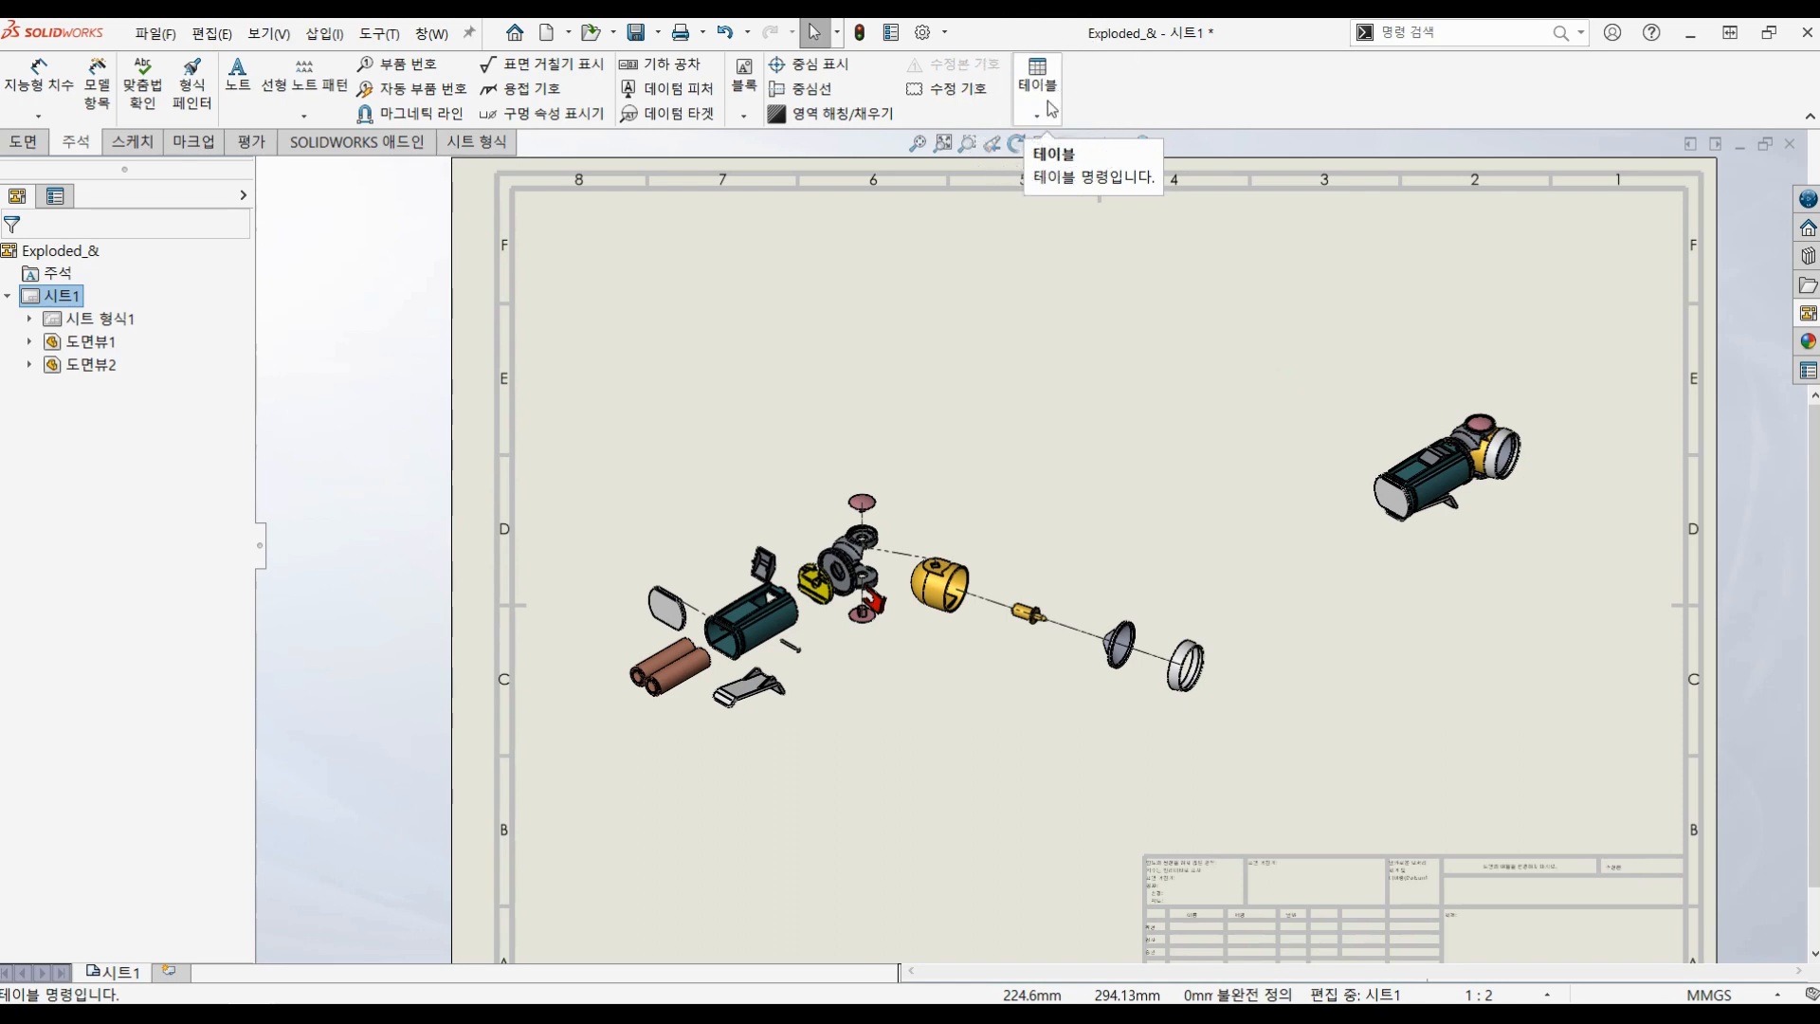
click(1048, 107)
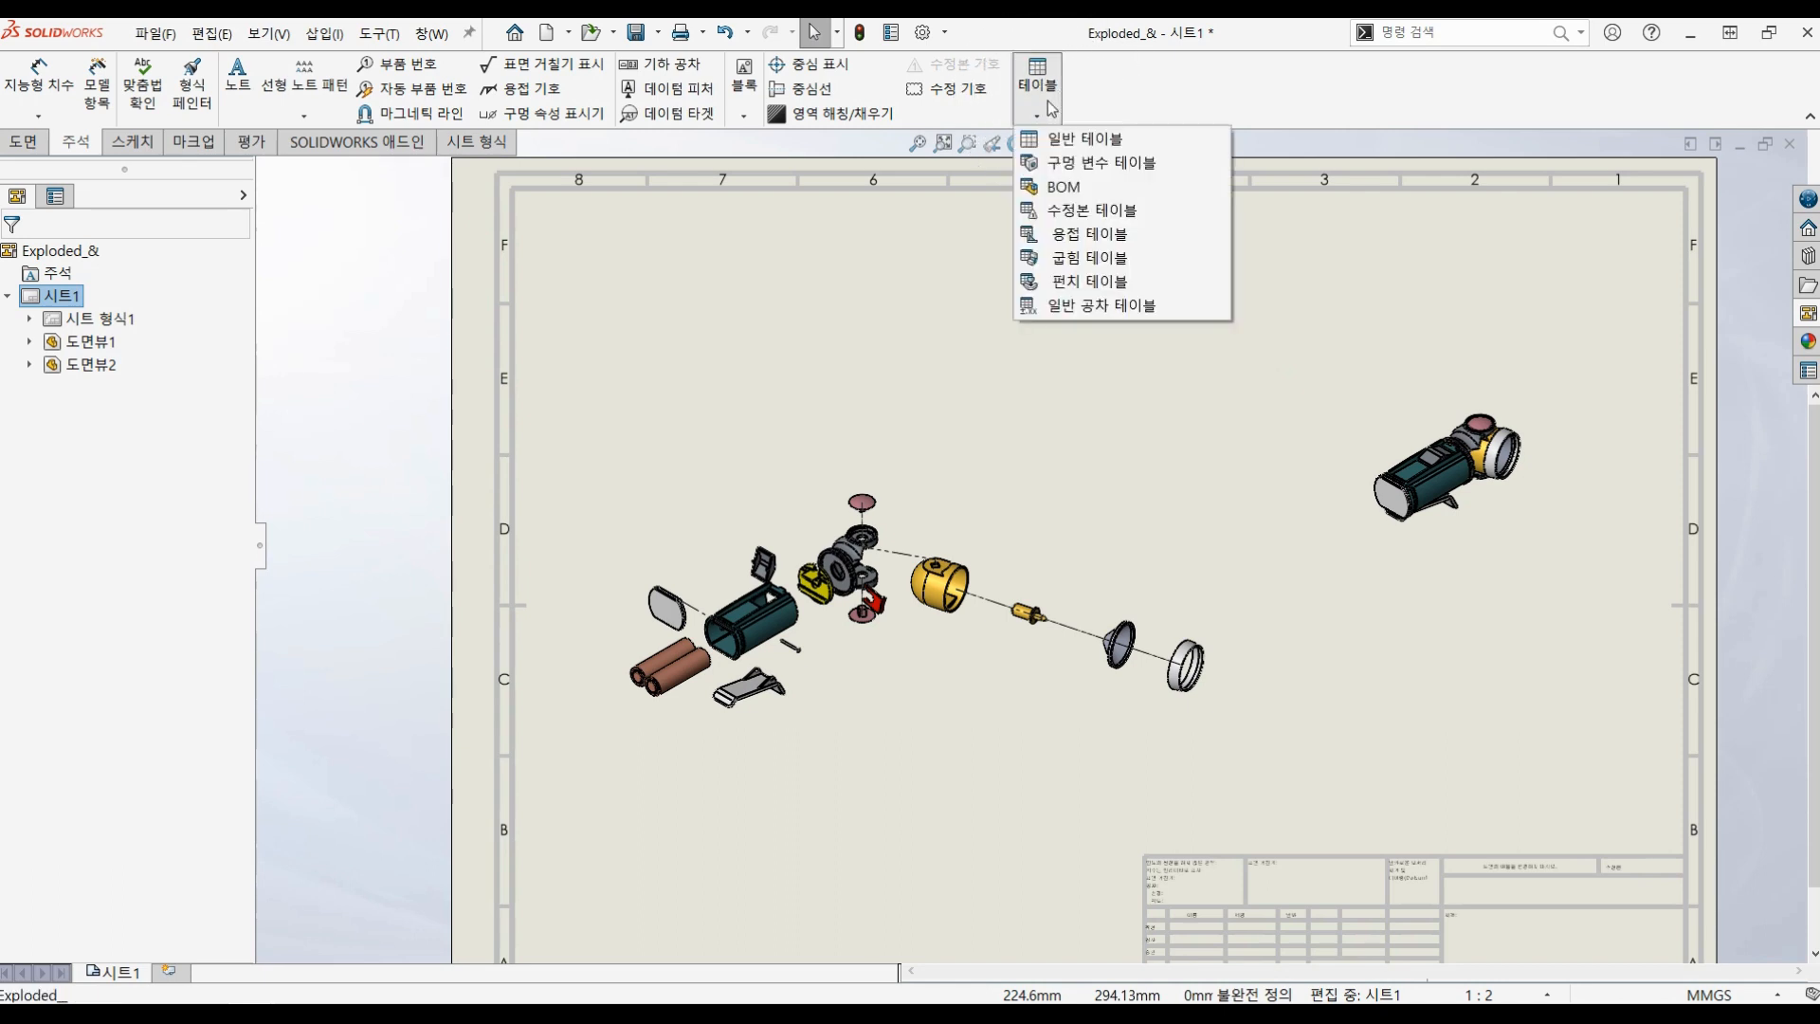
click(1064, 188)
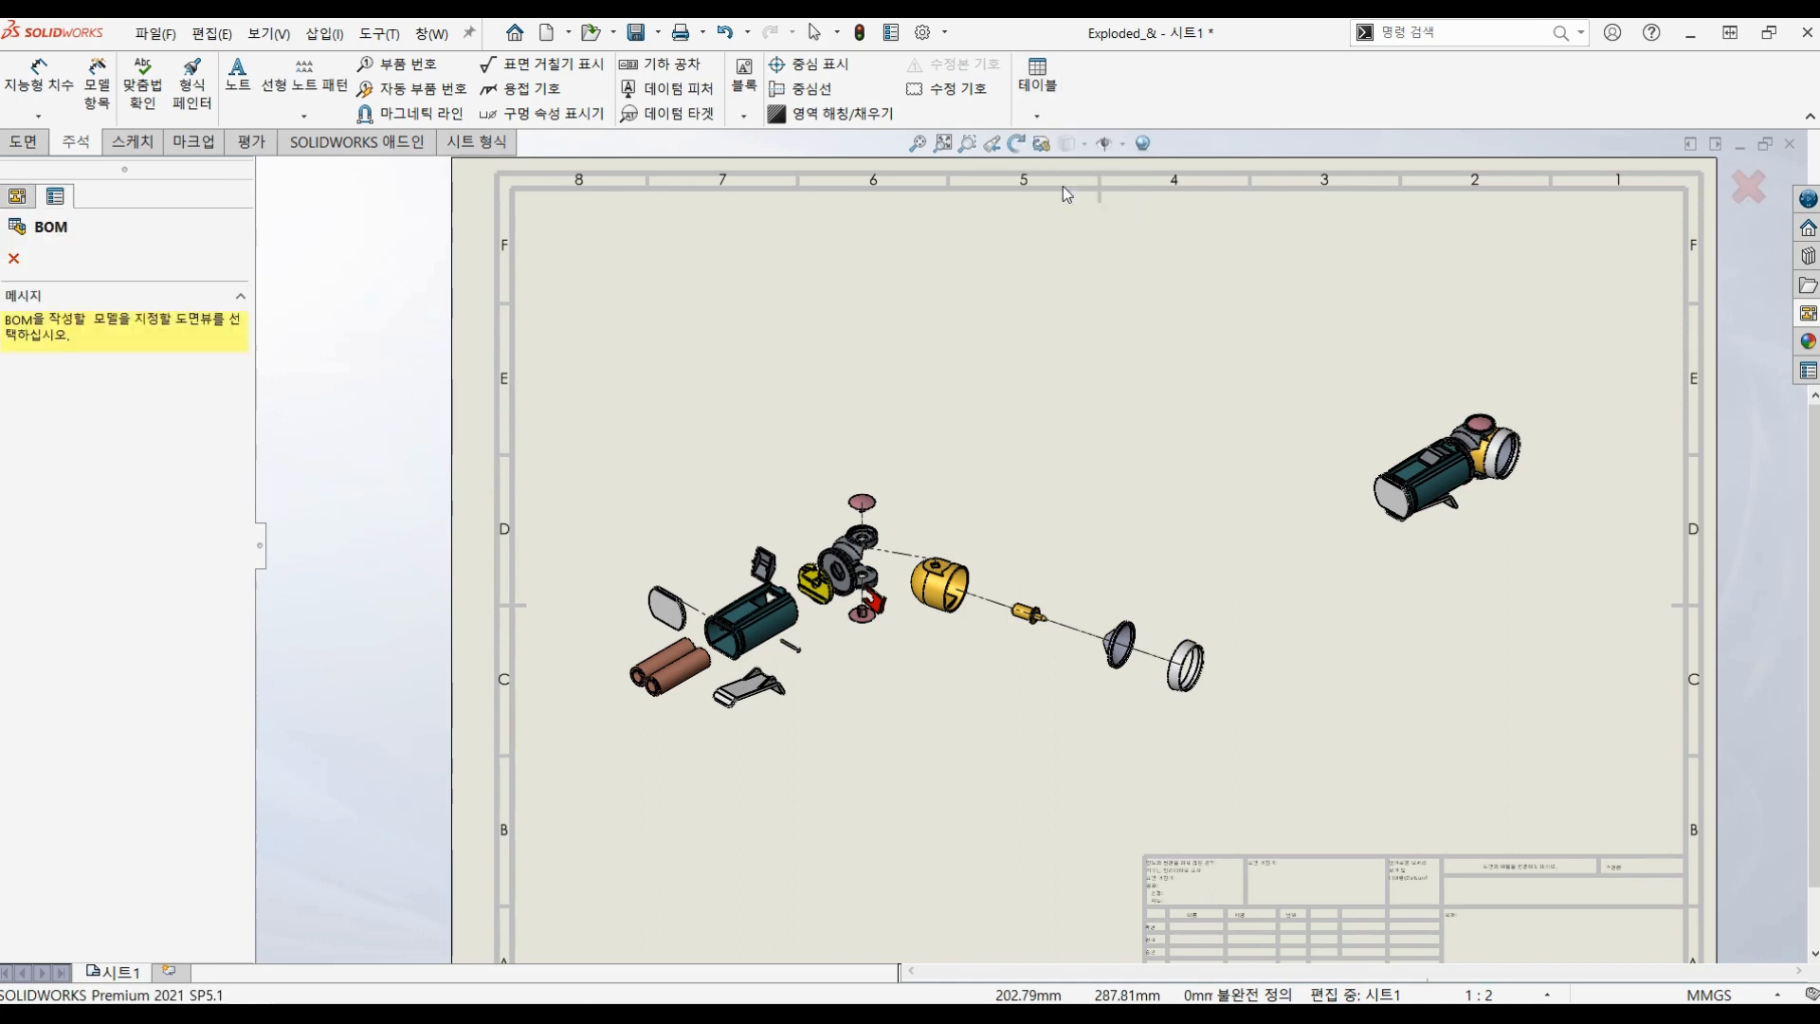
click(900, 392)
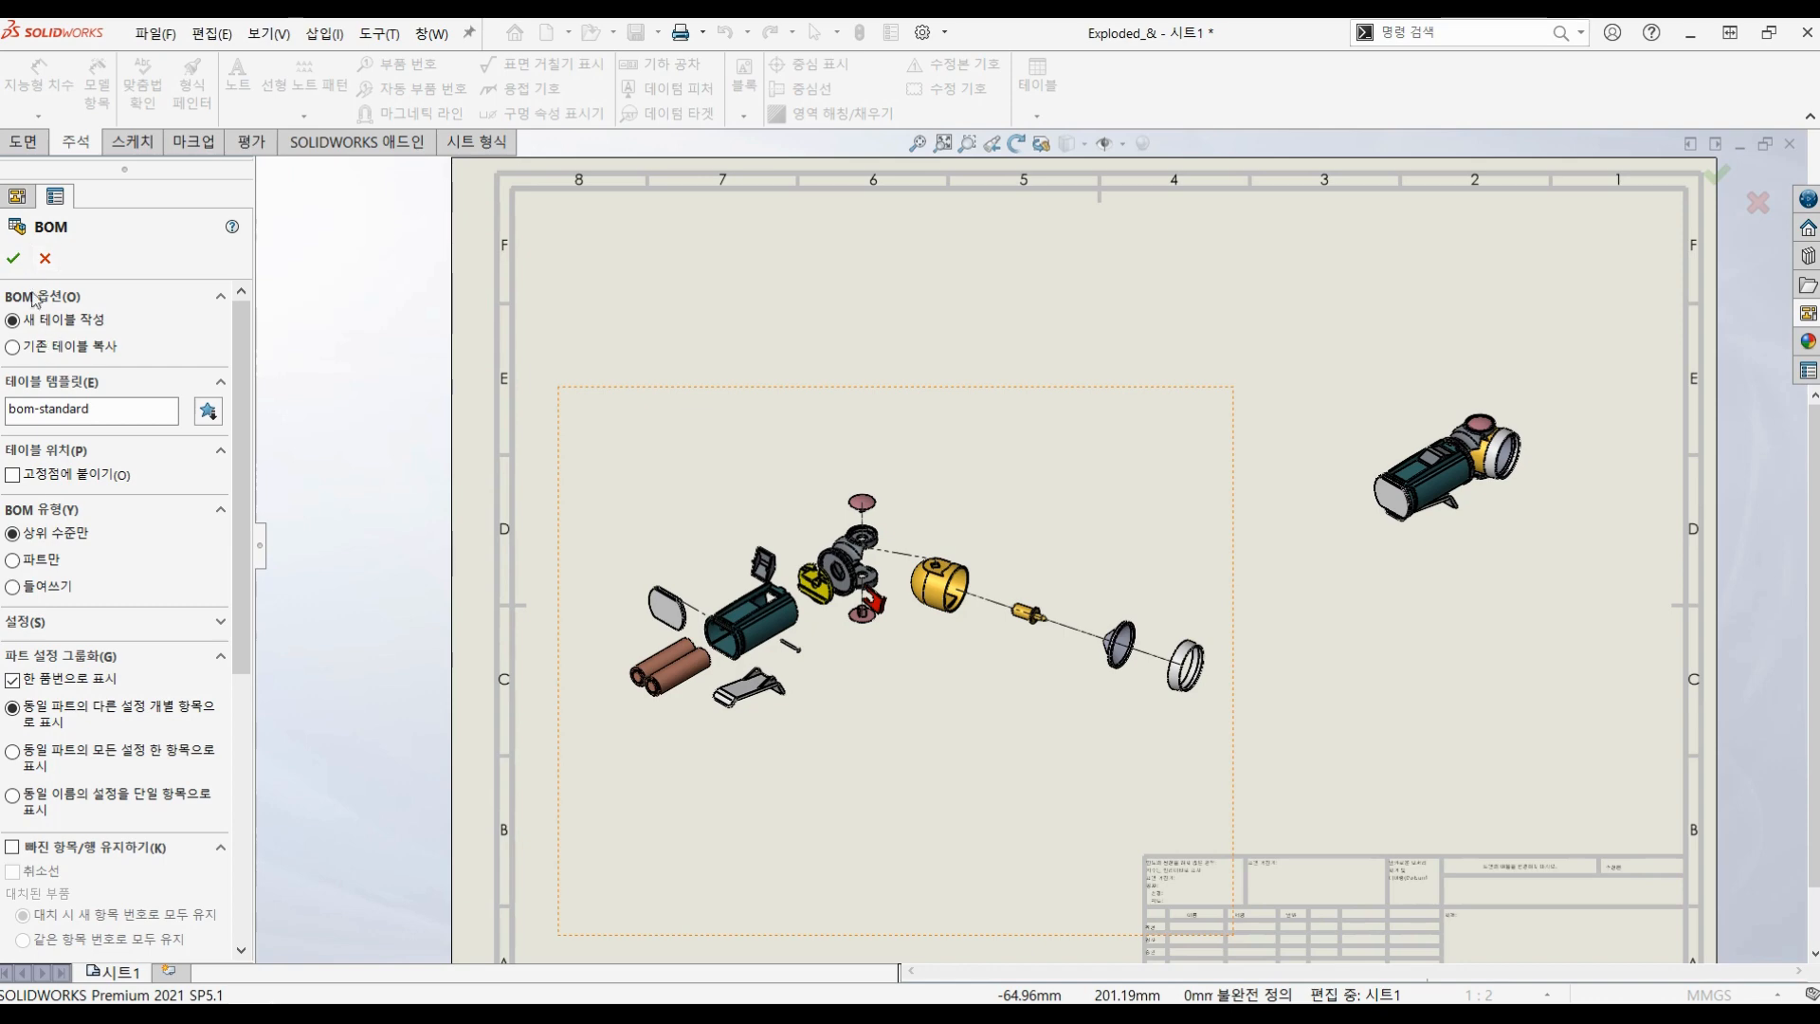
click(15, 258)
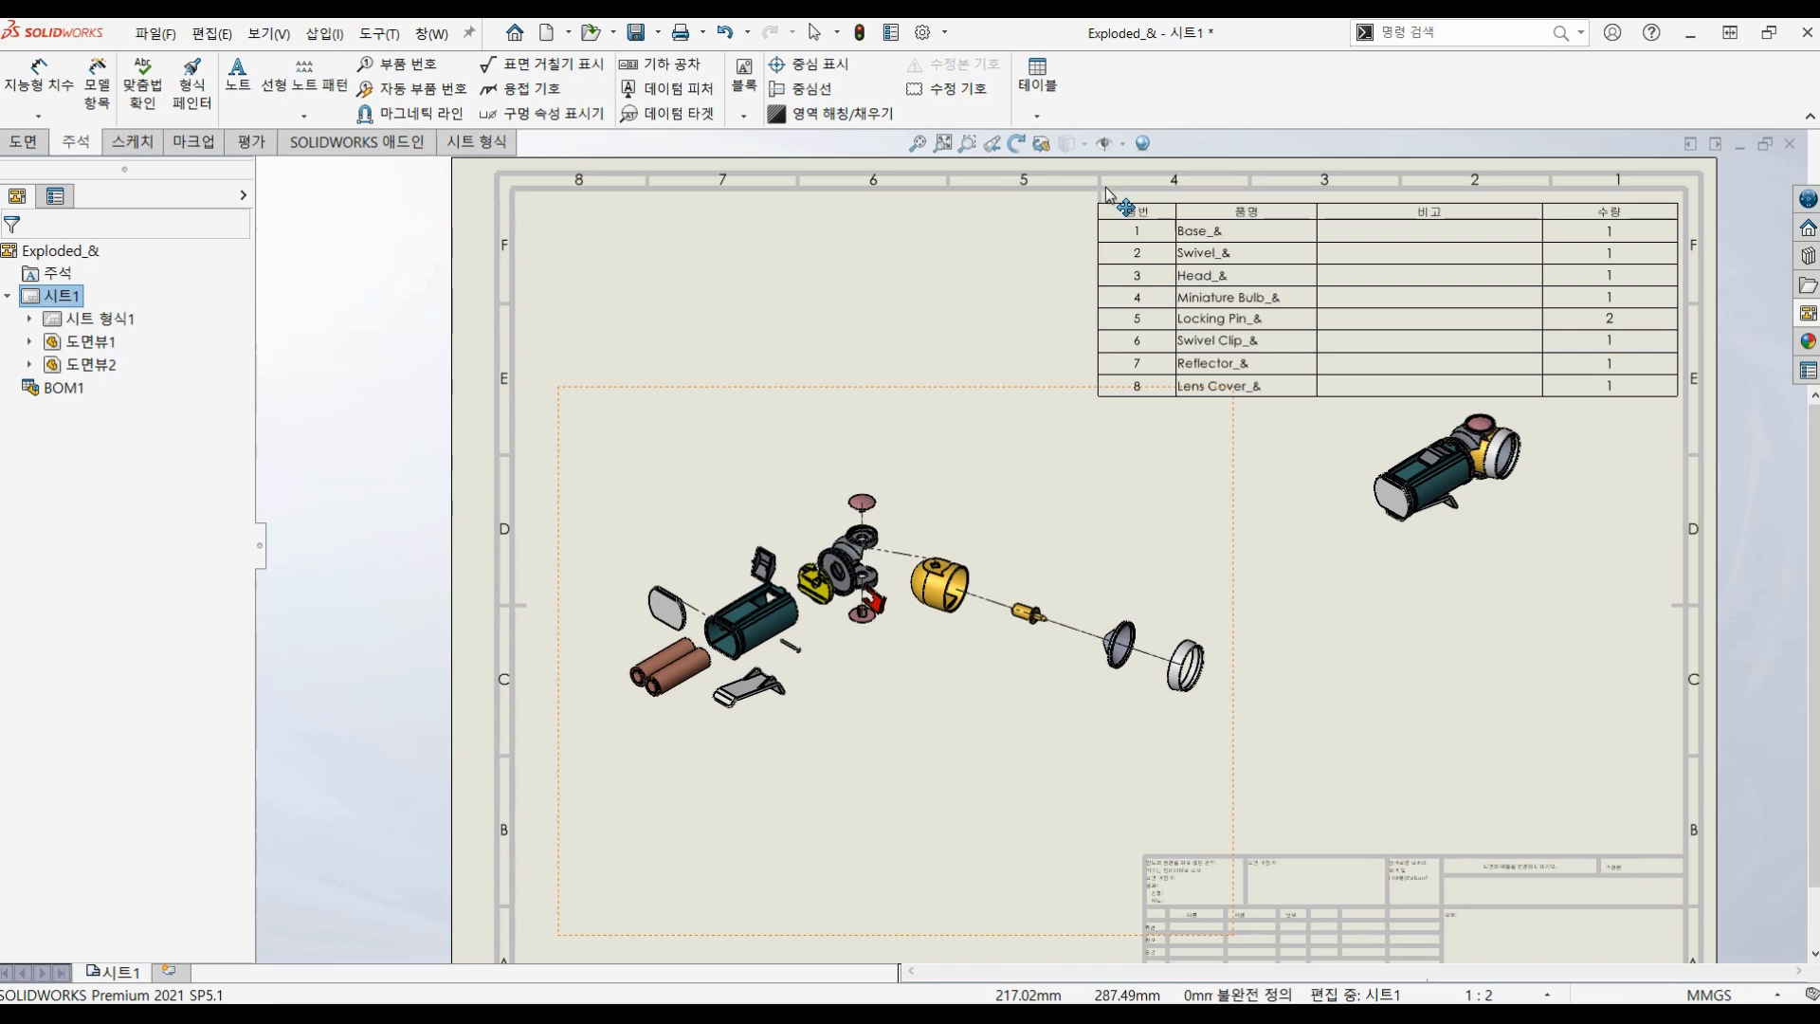
click(1106, 188)
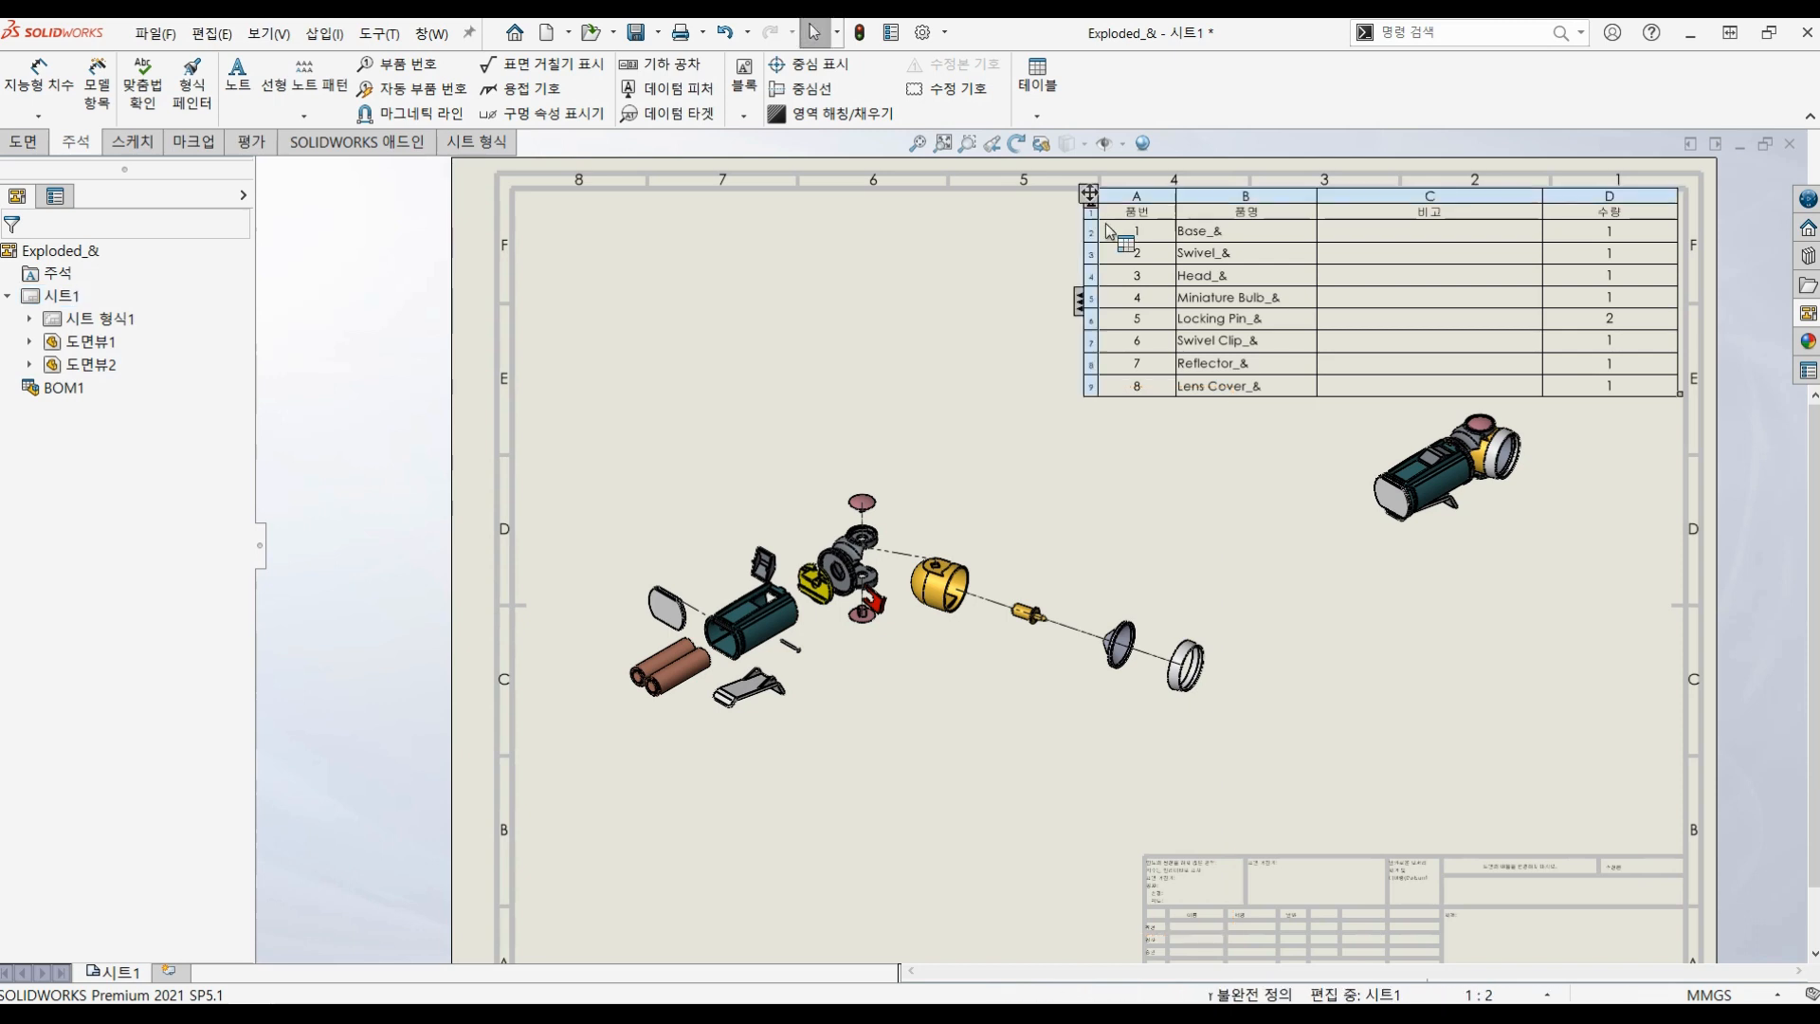
click(930, 310)
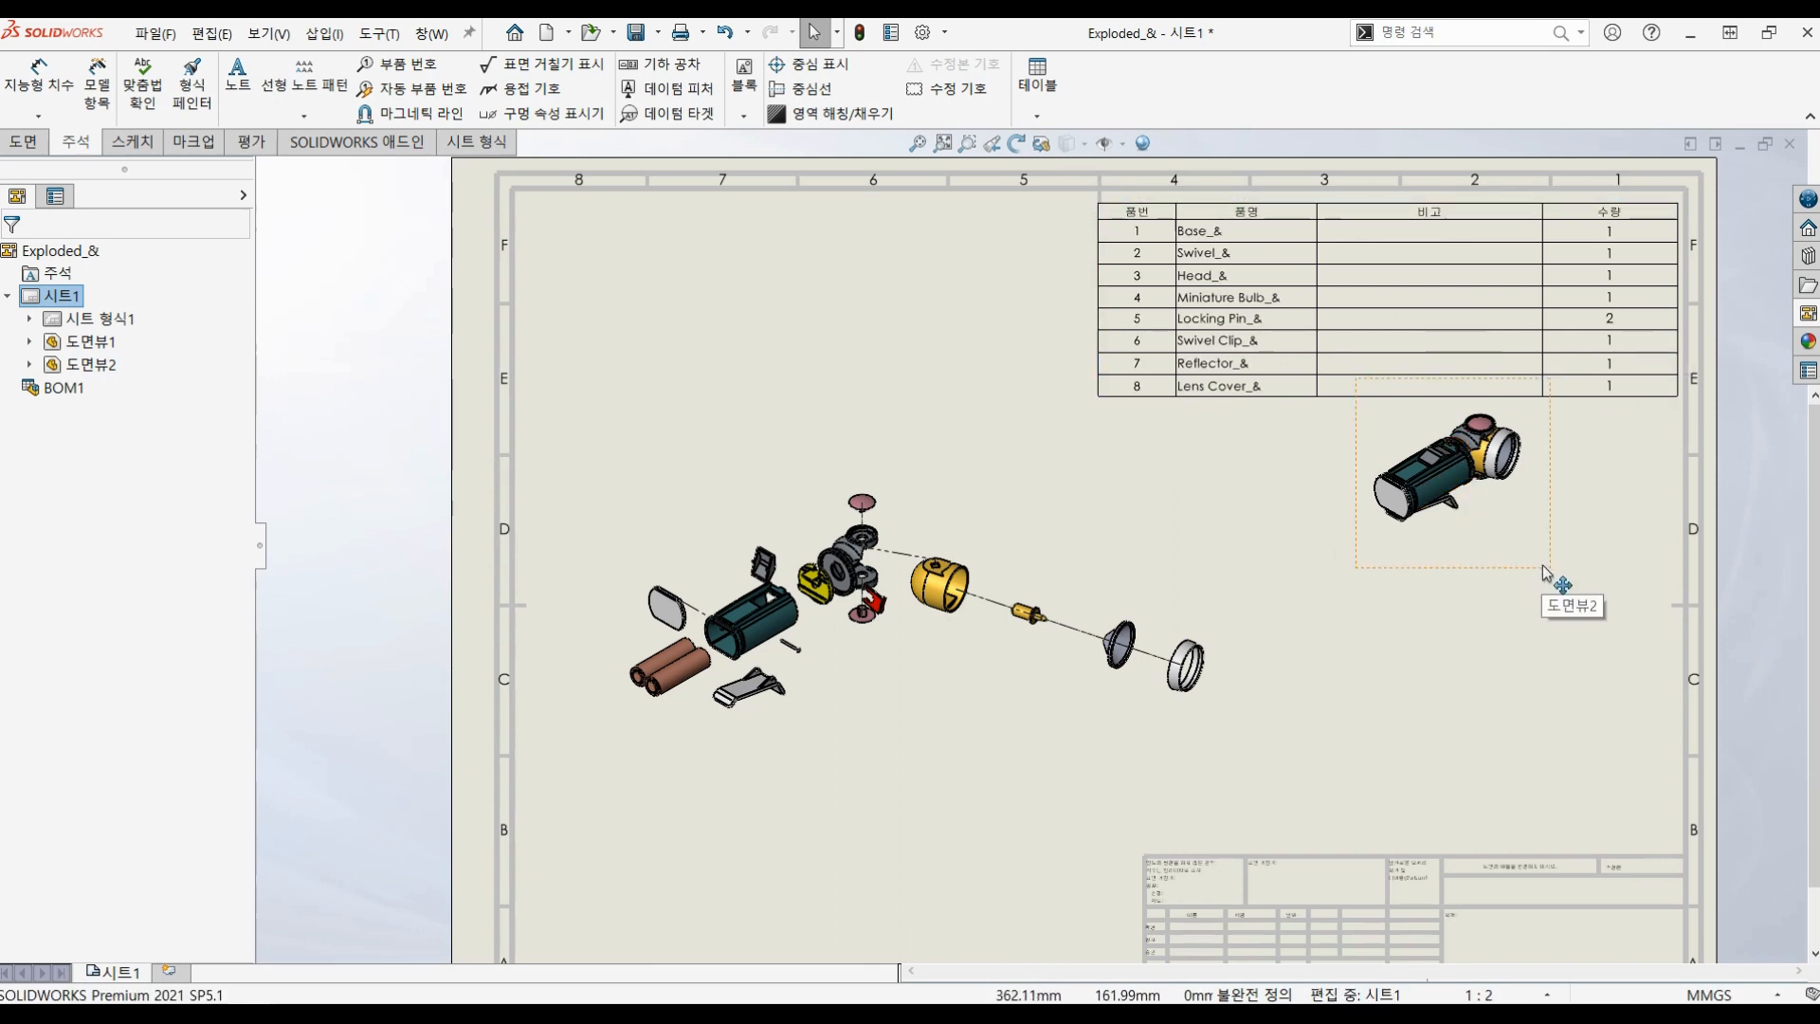
Step: Move the assembled isometric view down so that it sits clear of the BOM and above the title block
drag(1543, 567, 1546, 710)
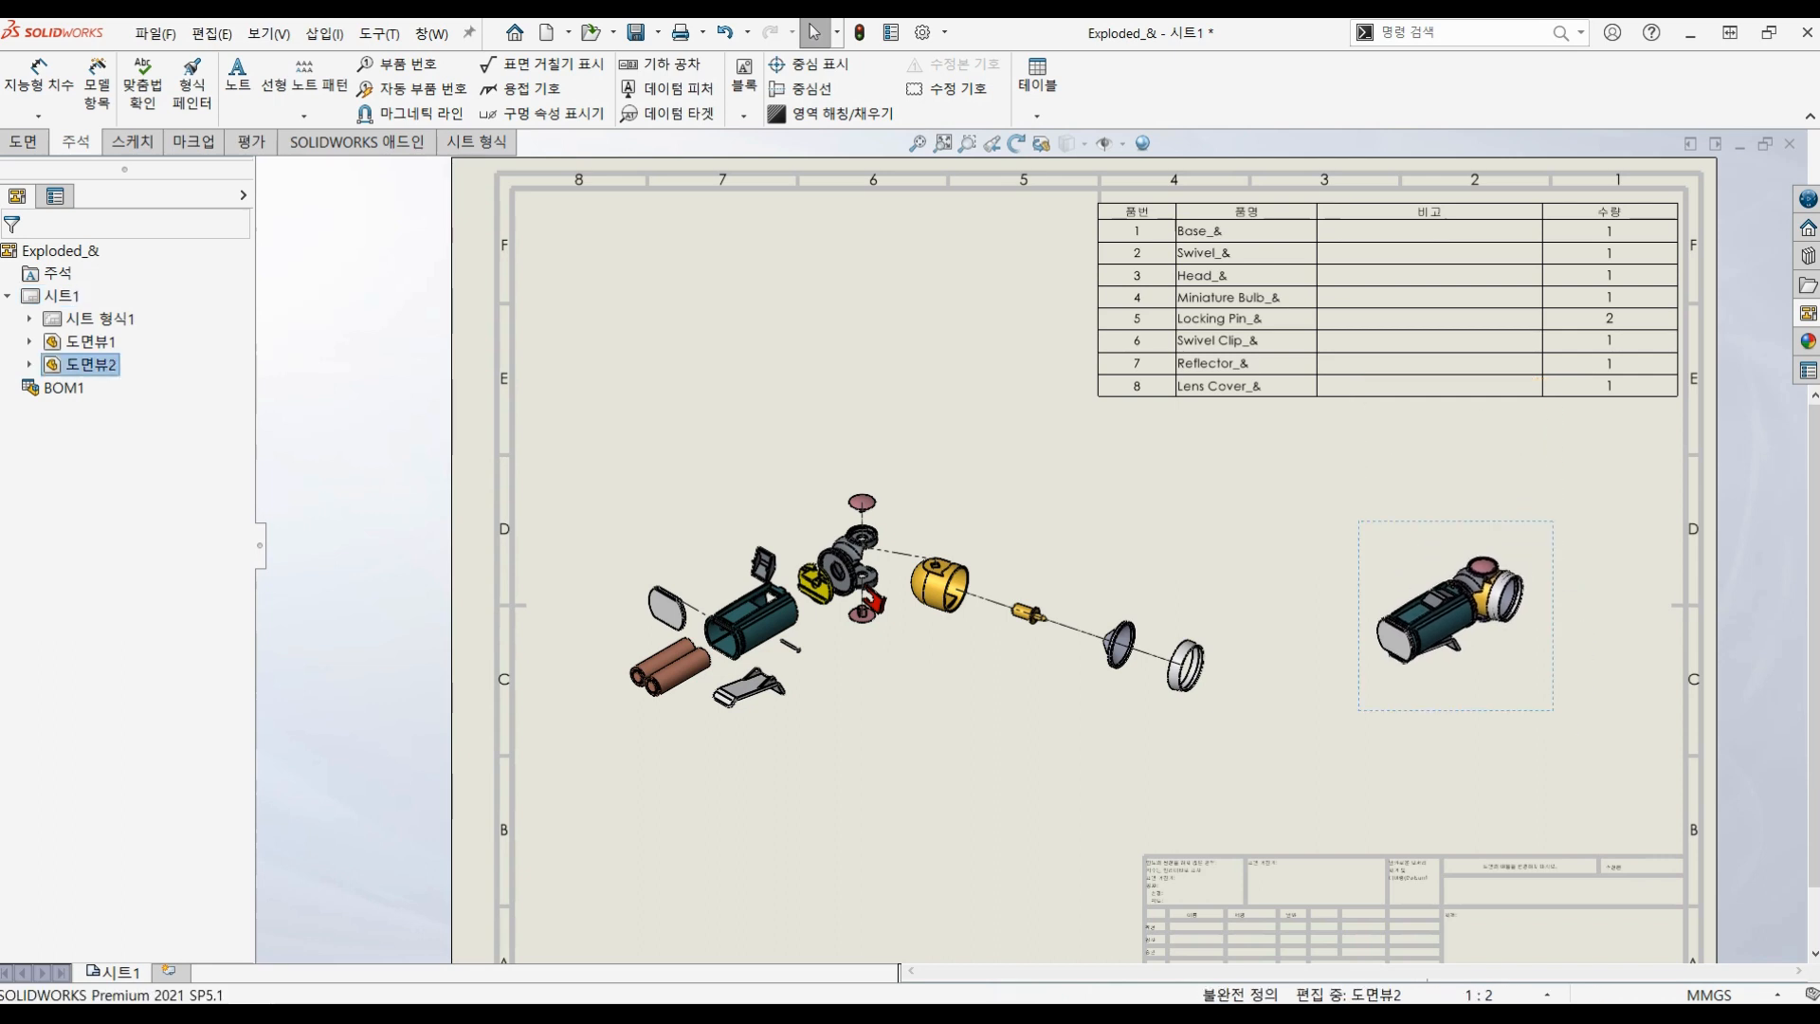
click(1272, 515)
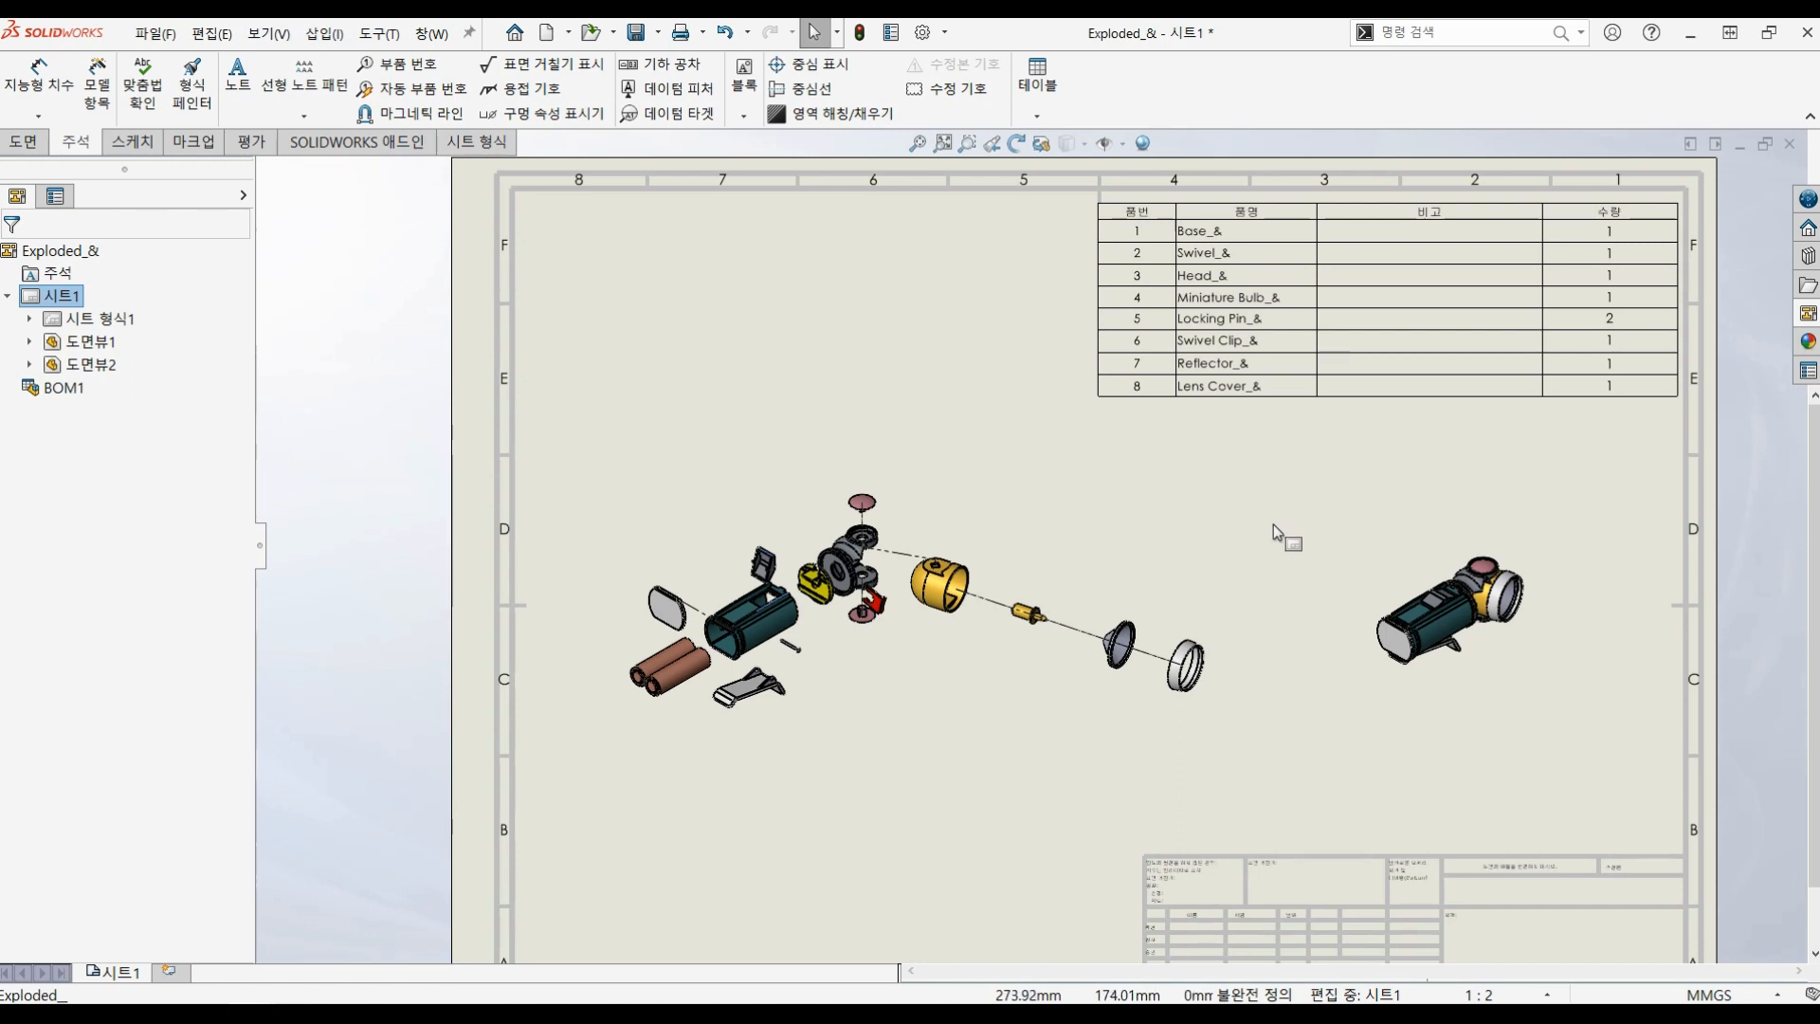
click(1186, 333)
click(1294, 510)
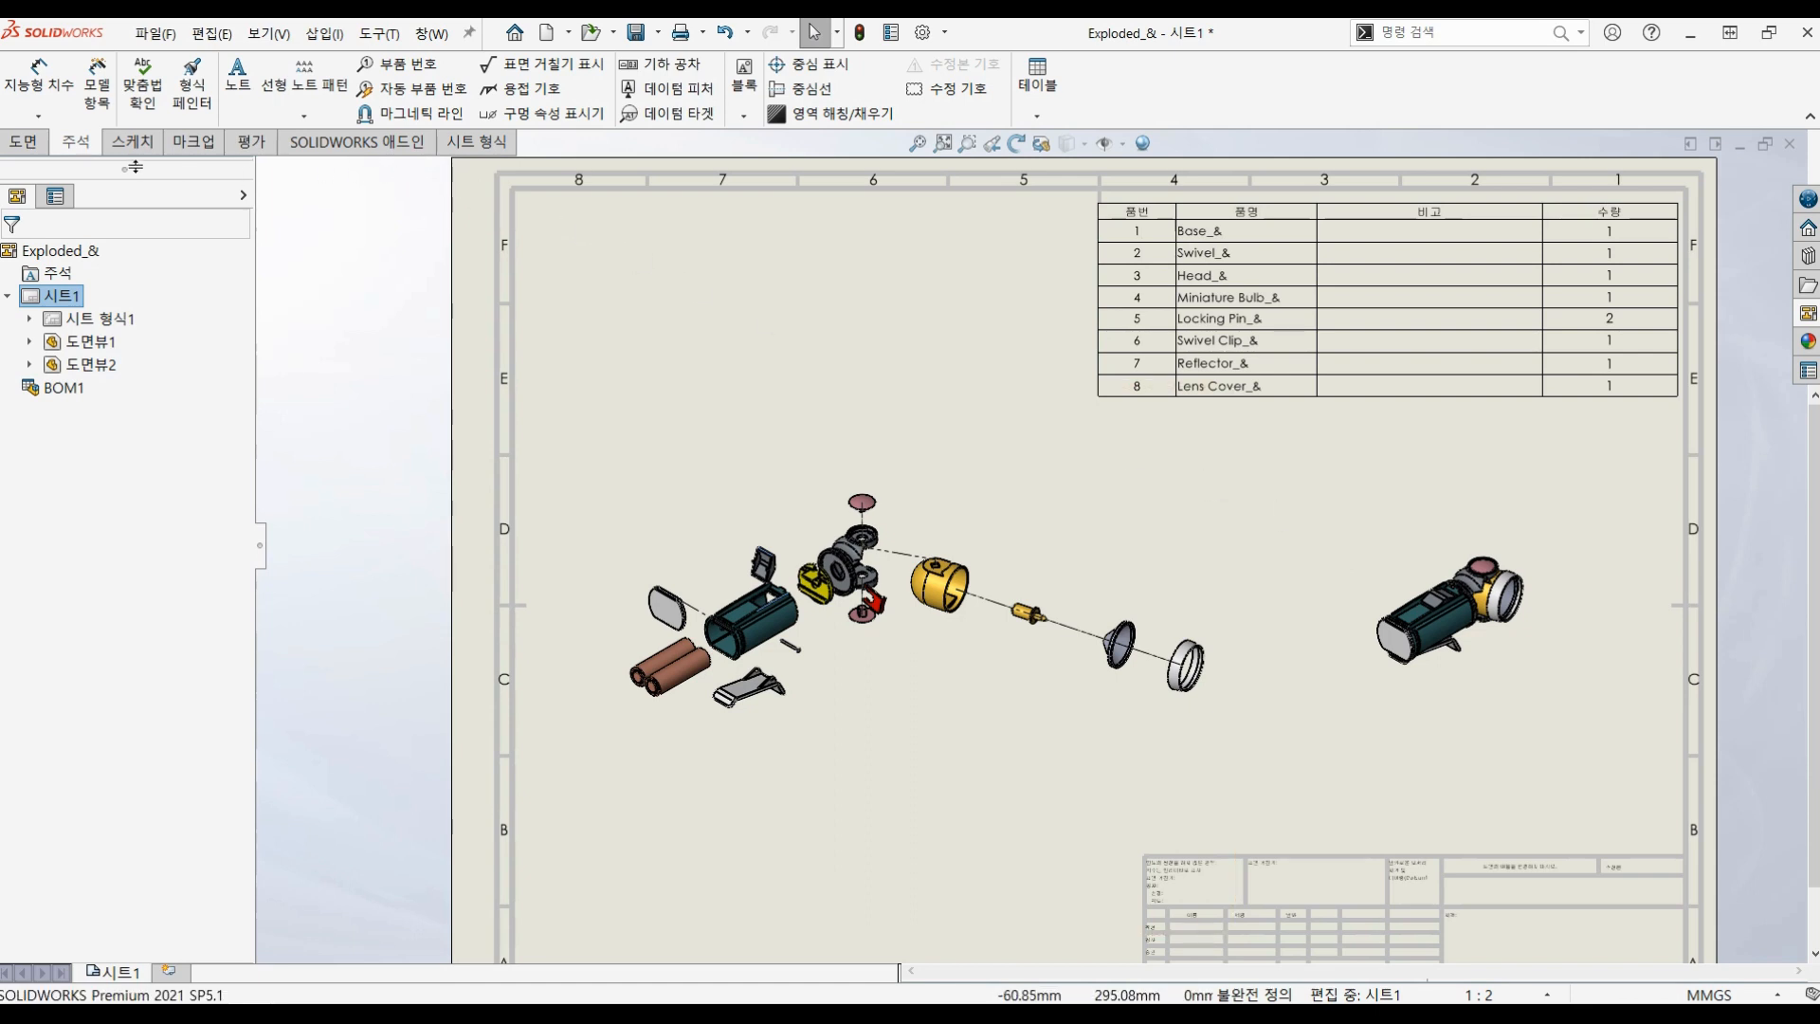
Step: Try a circular item-number balloon above the small hinged part over the base body in the exploded view, and undo it
click(414, 65)
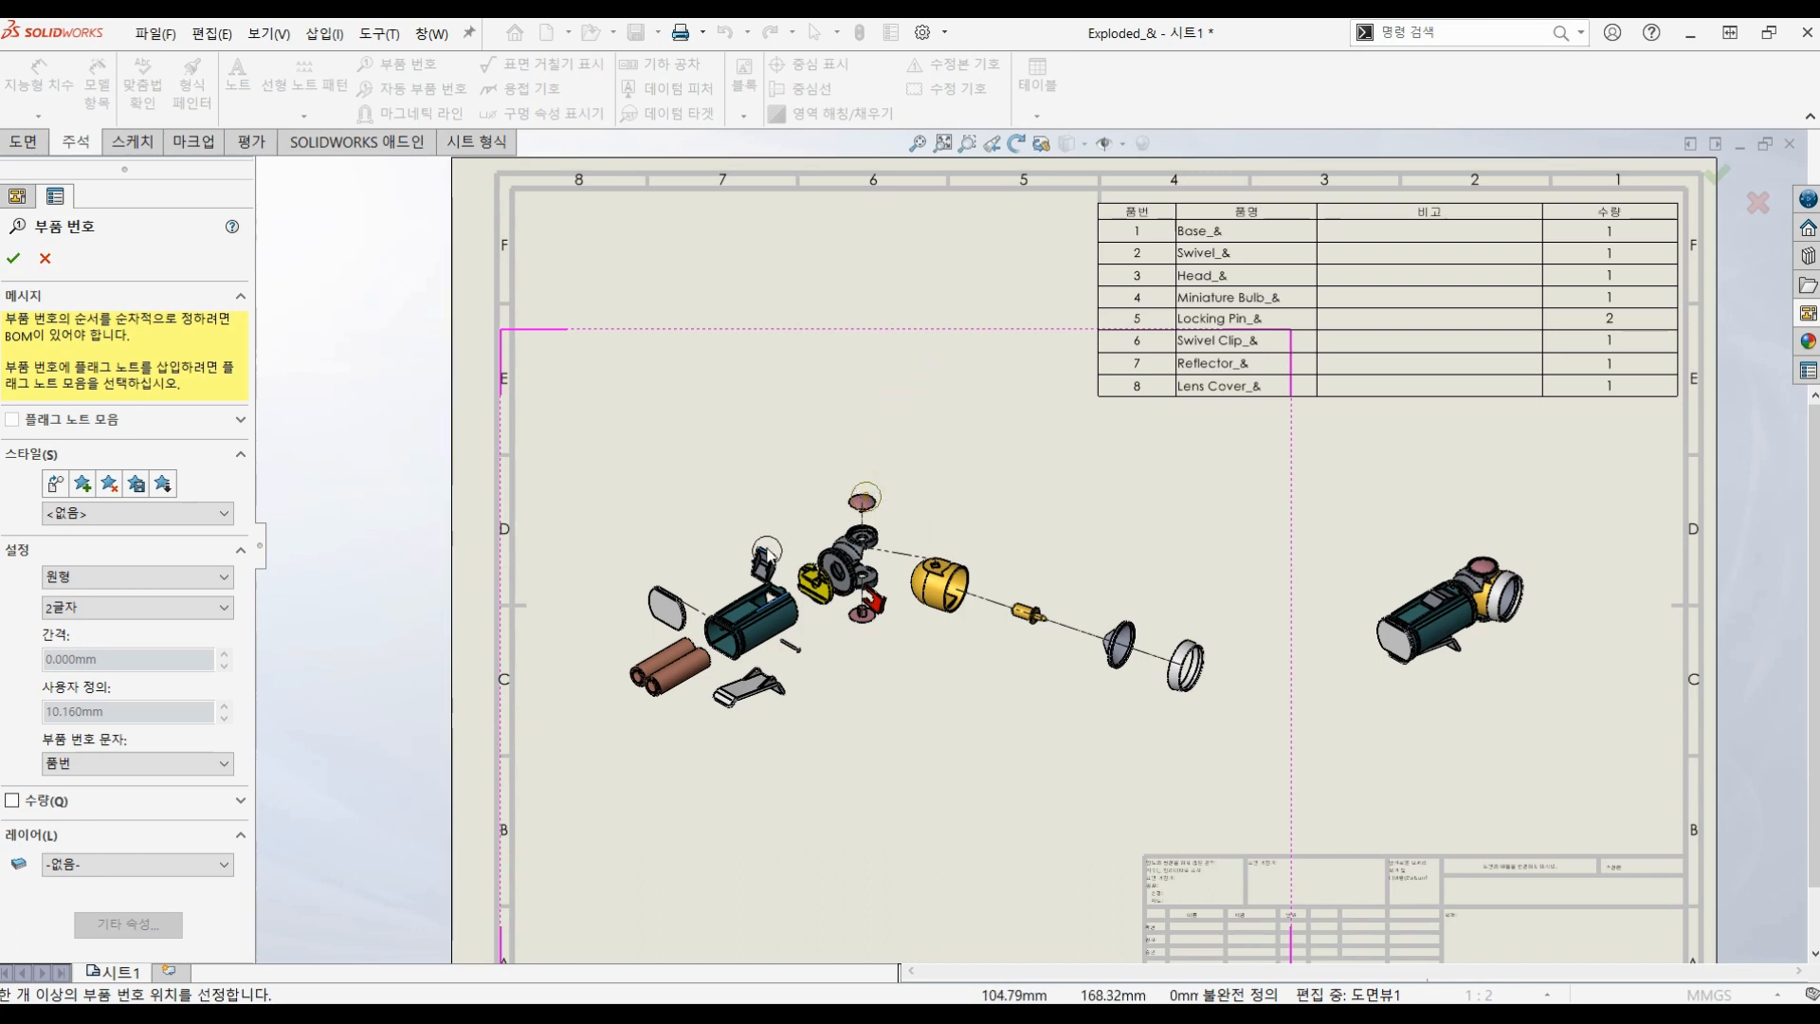
click(762, 566)
click(785, 412)
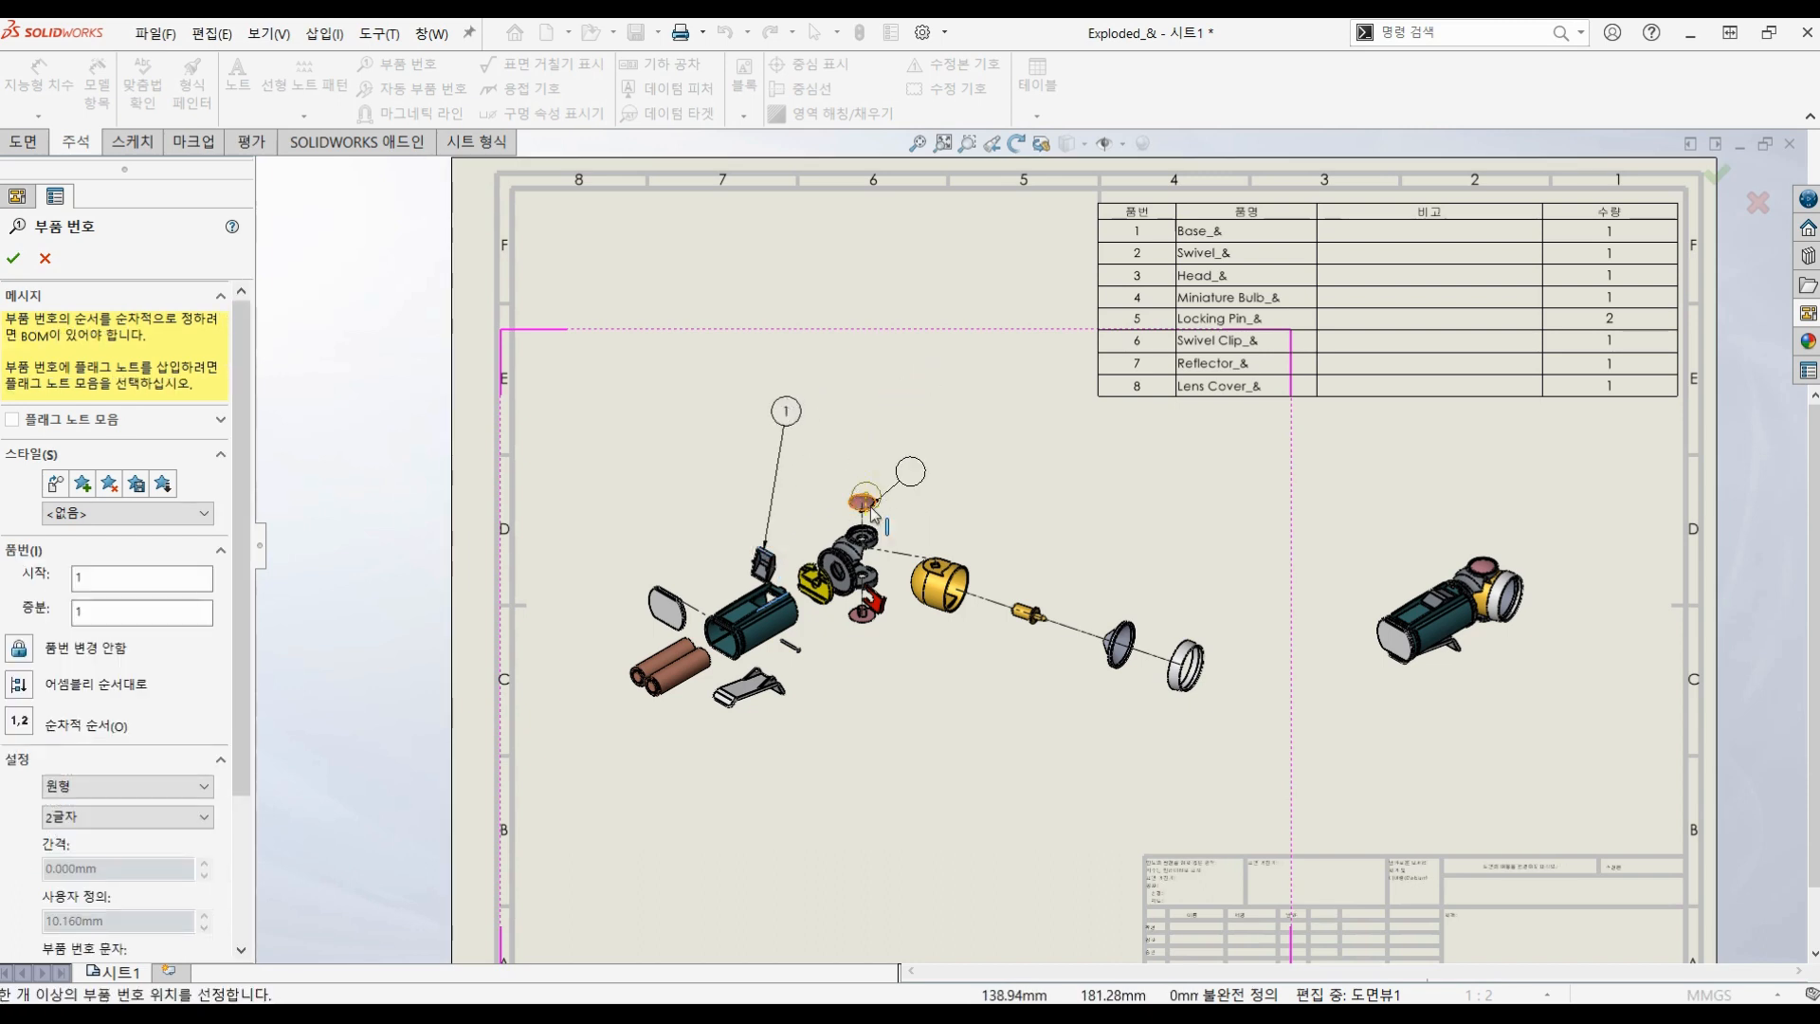
key(Escape)
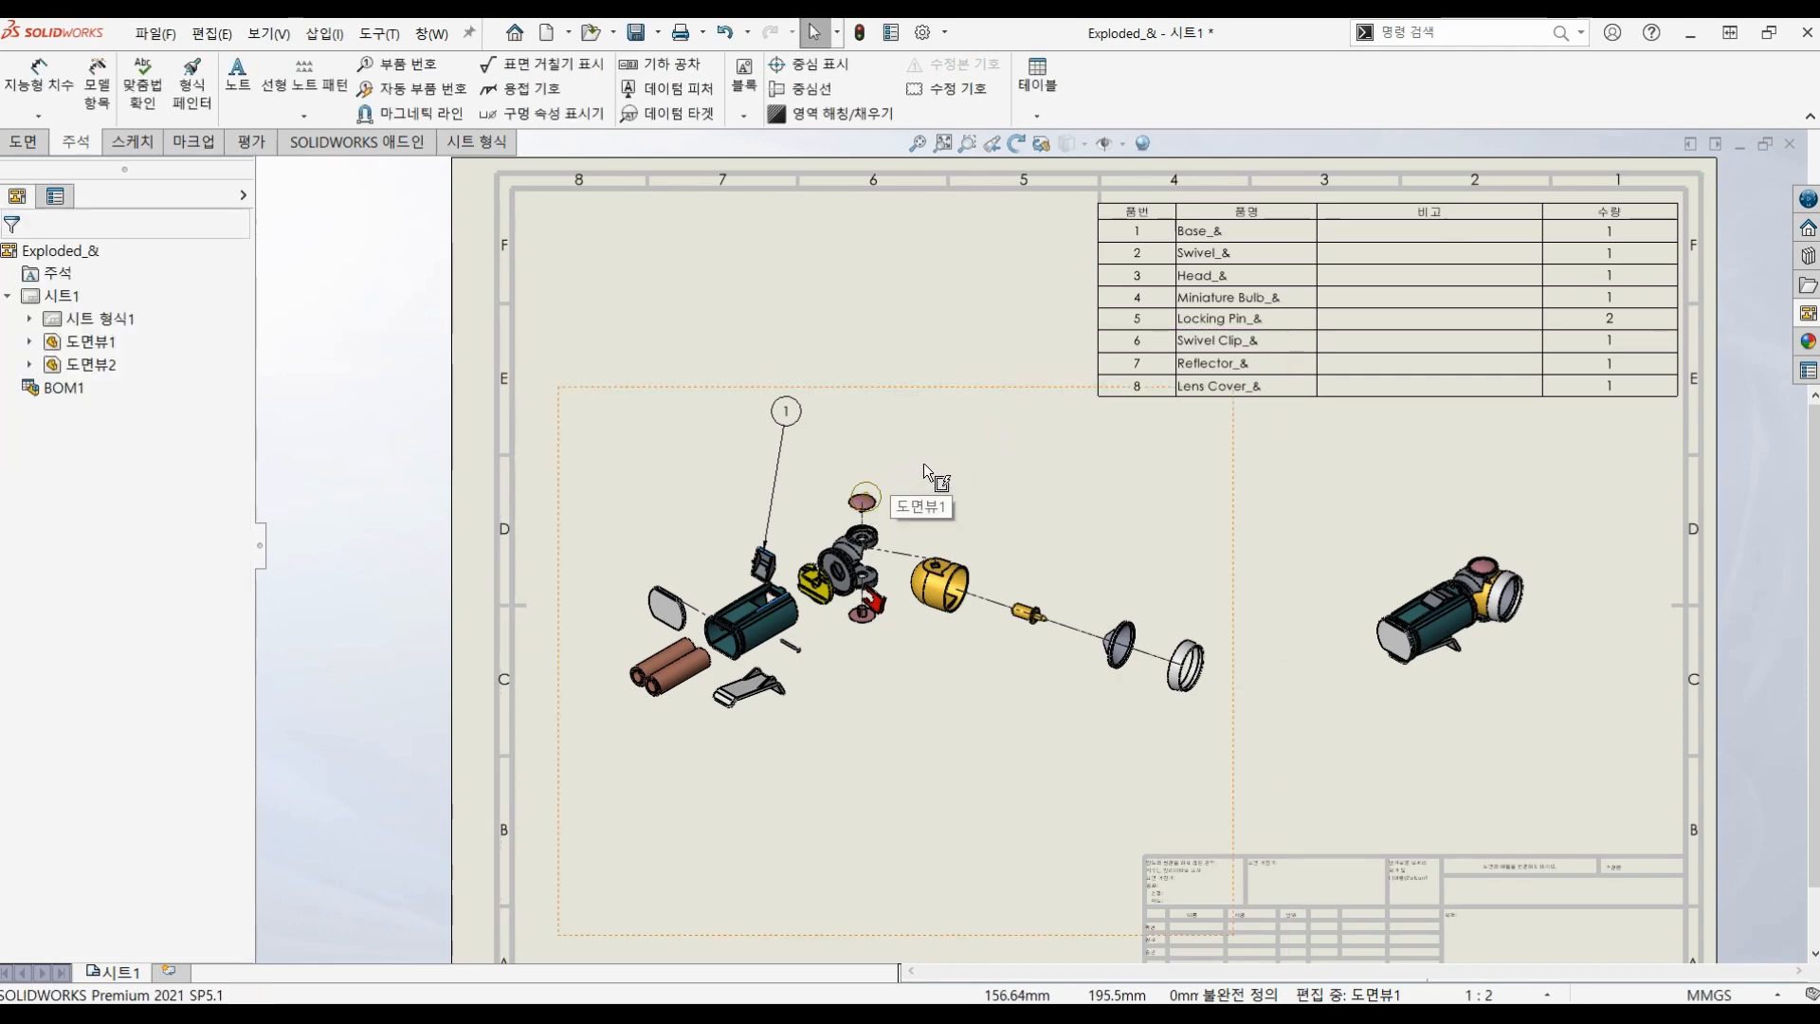
key(ctrl+z)
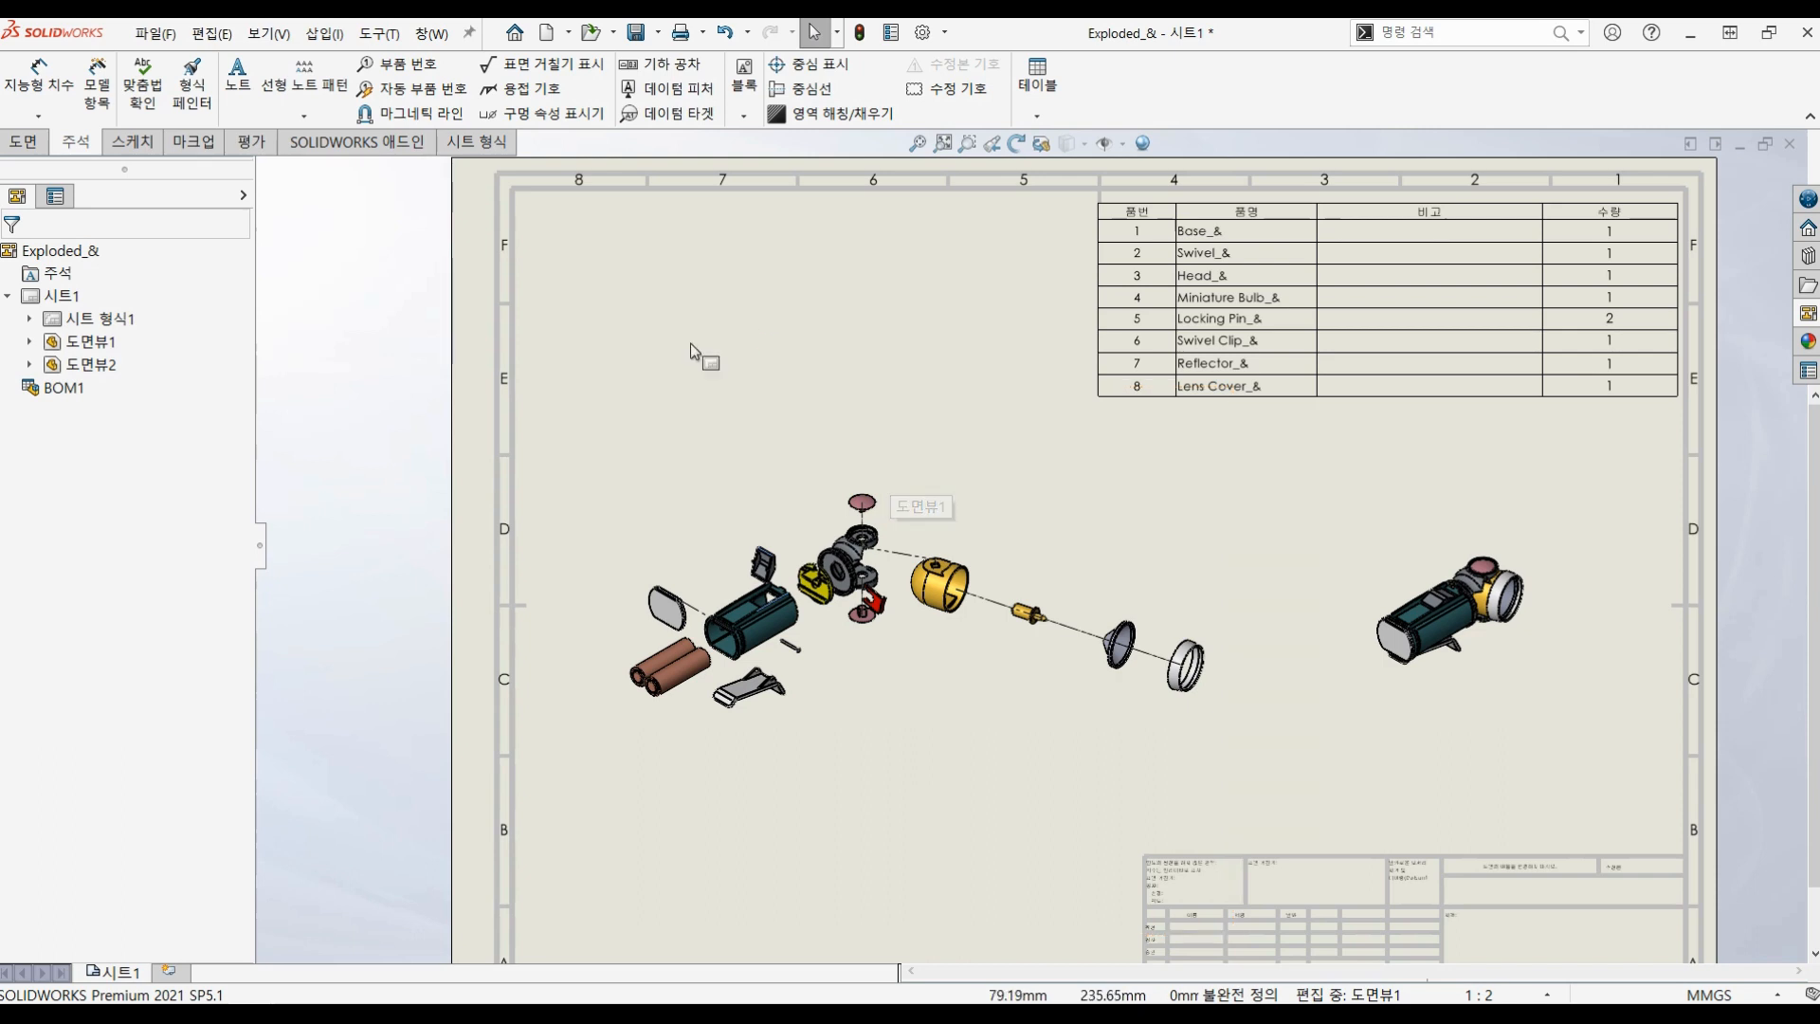
Step: Add circular item-number balloons above the Head, Miniature Bulb, Reflector and Lens Cover in the exploded view
click(397, 65)
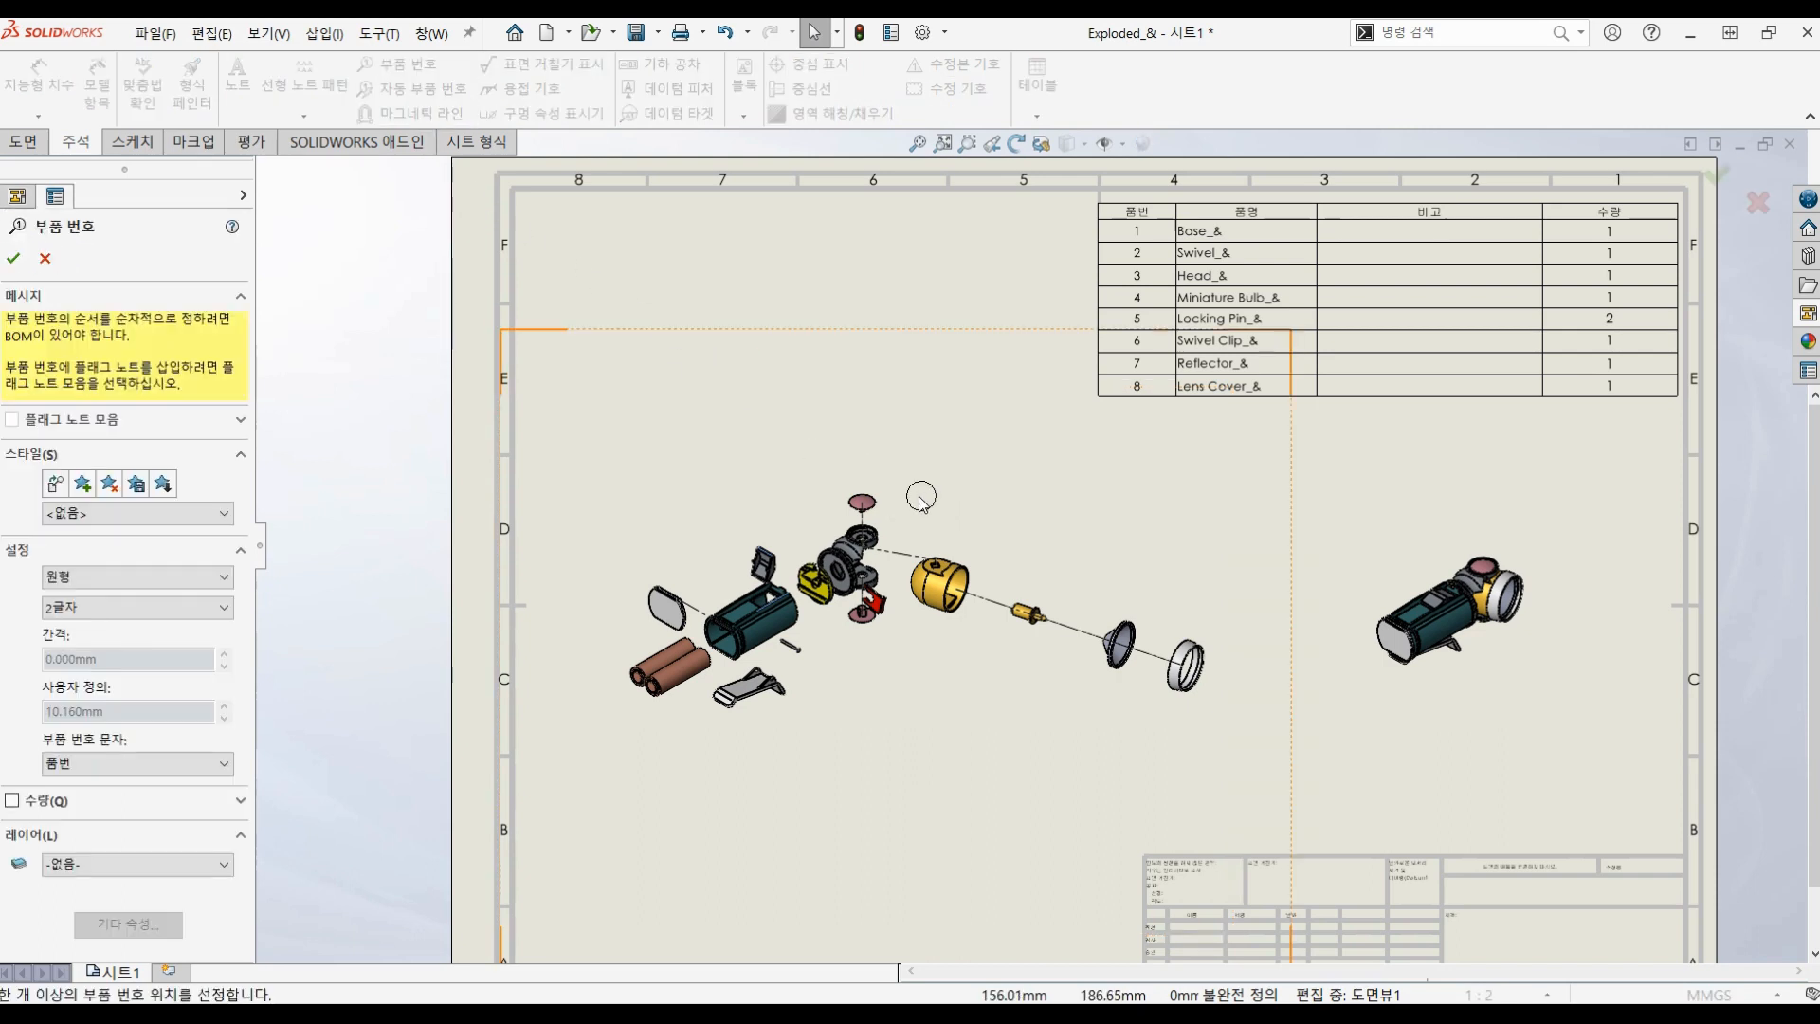
click(967, 565)
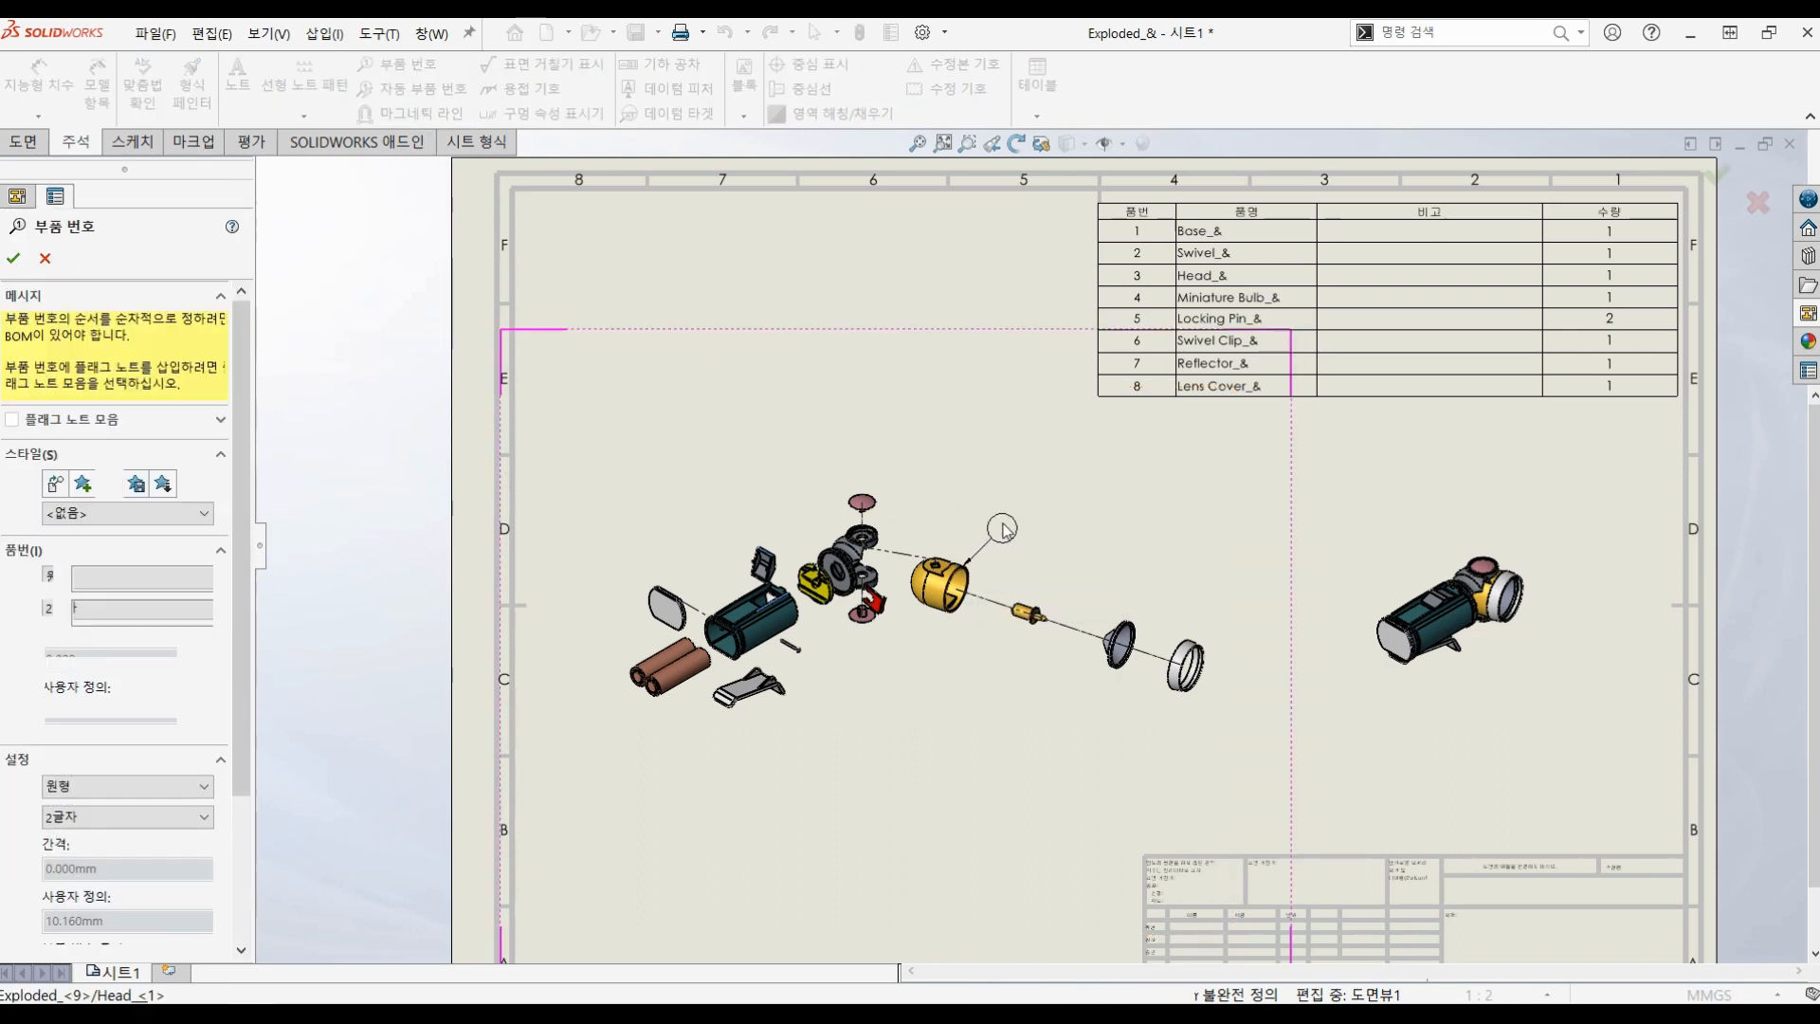
click(1011, 439)
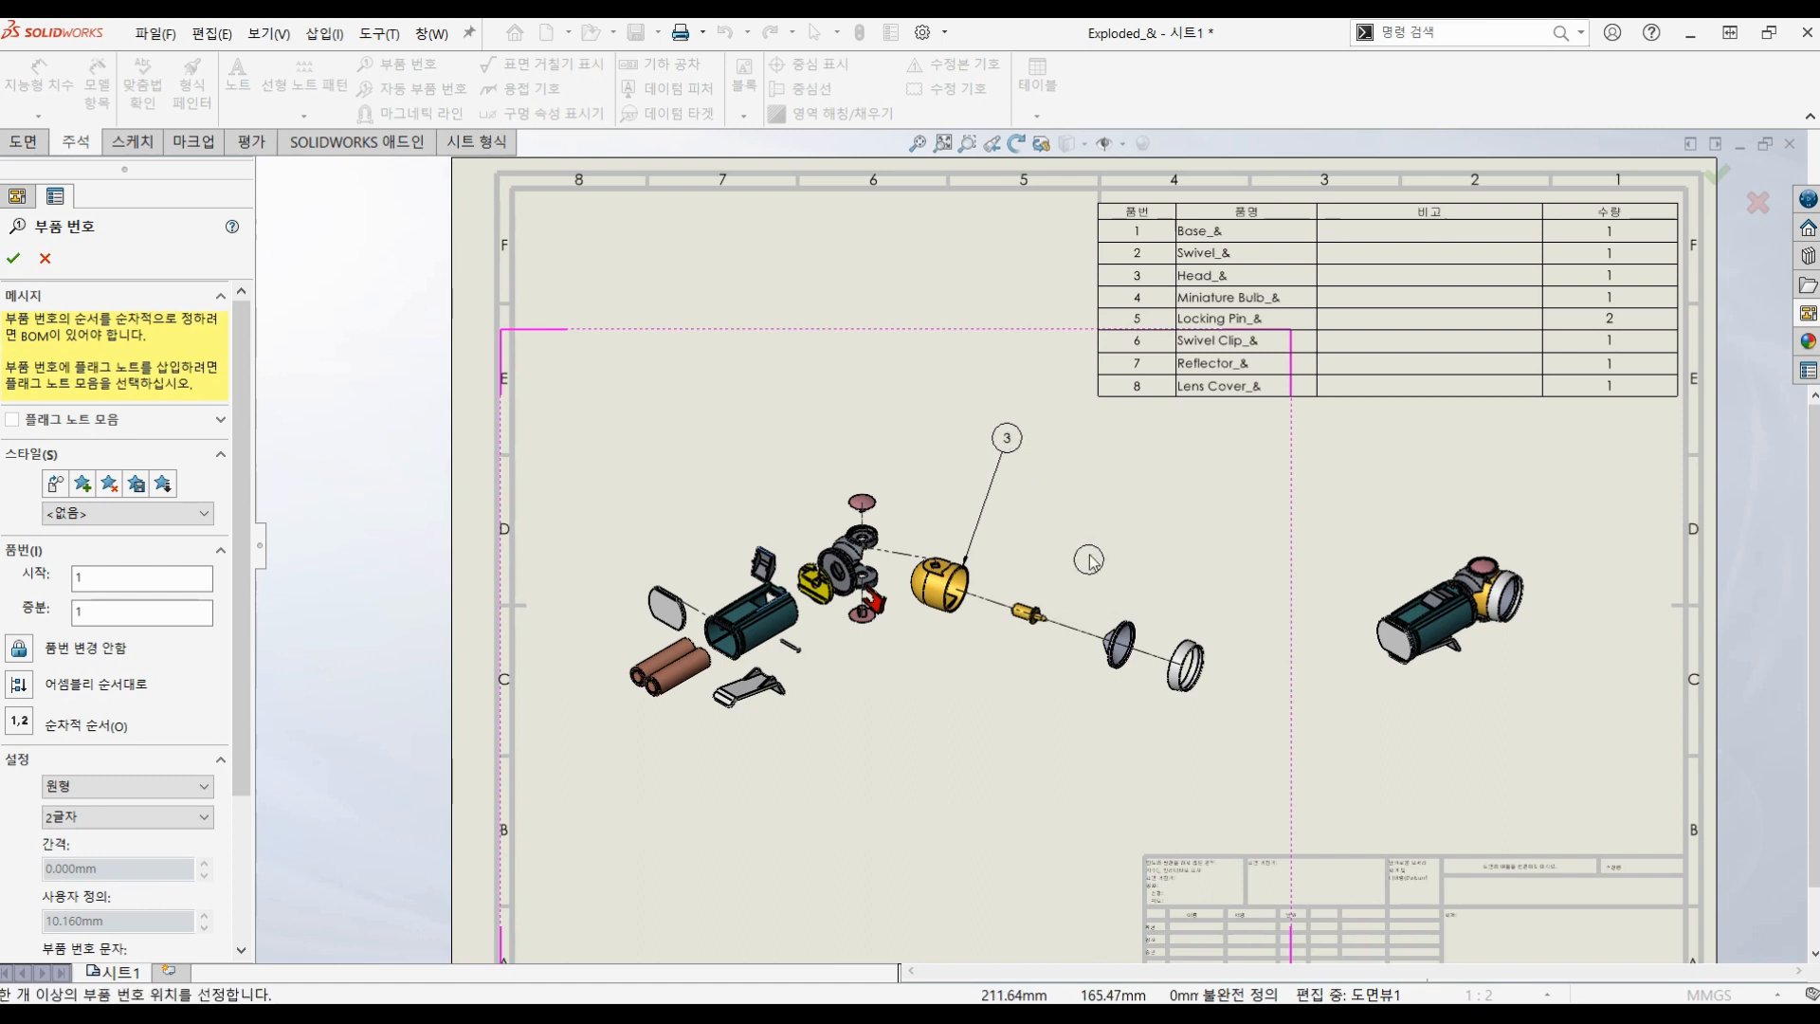
click(1033, 609)
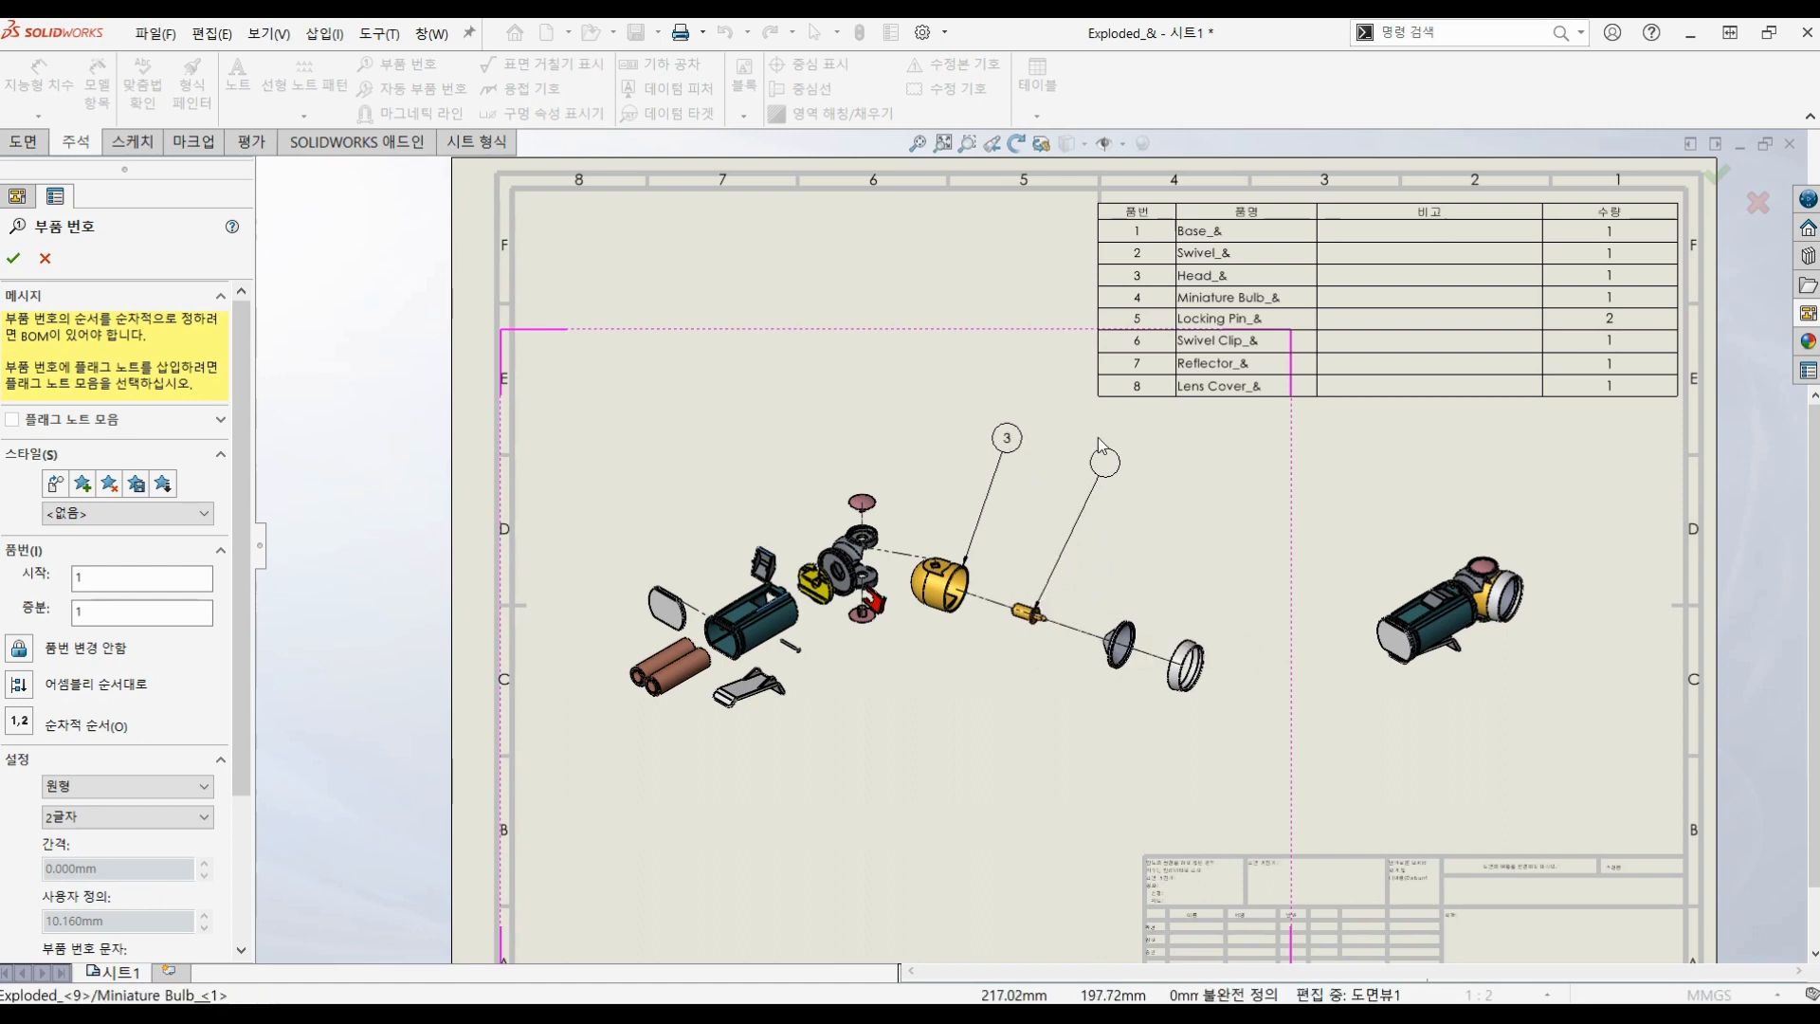
click(1089, 464)
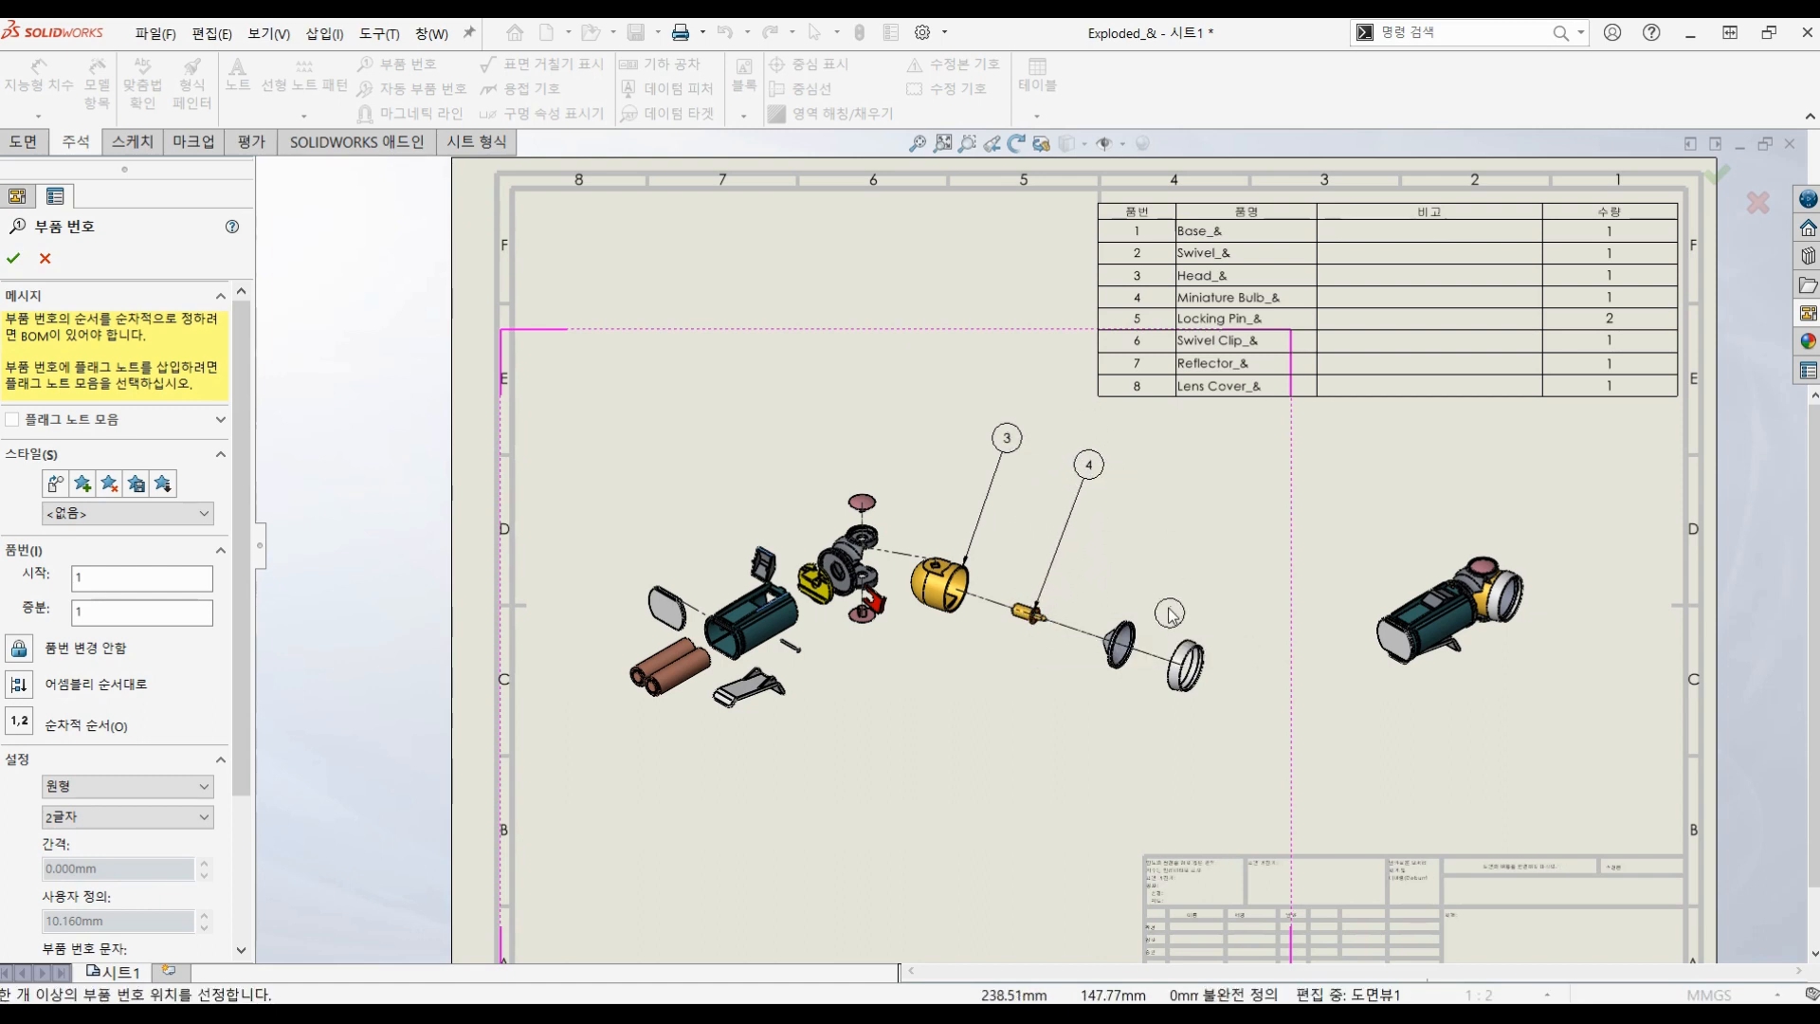
click(1129, 624)
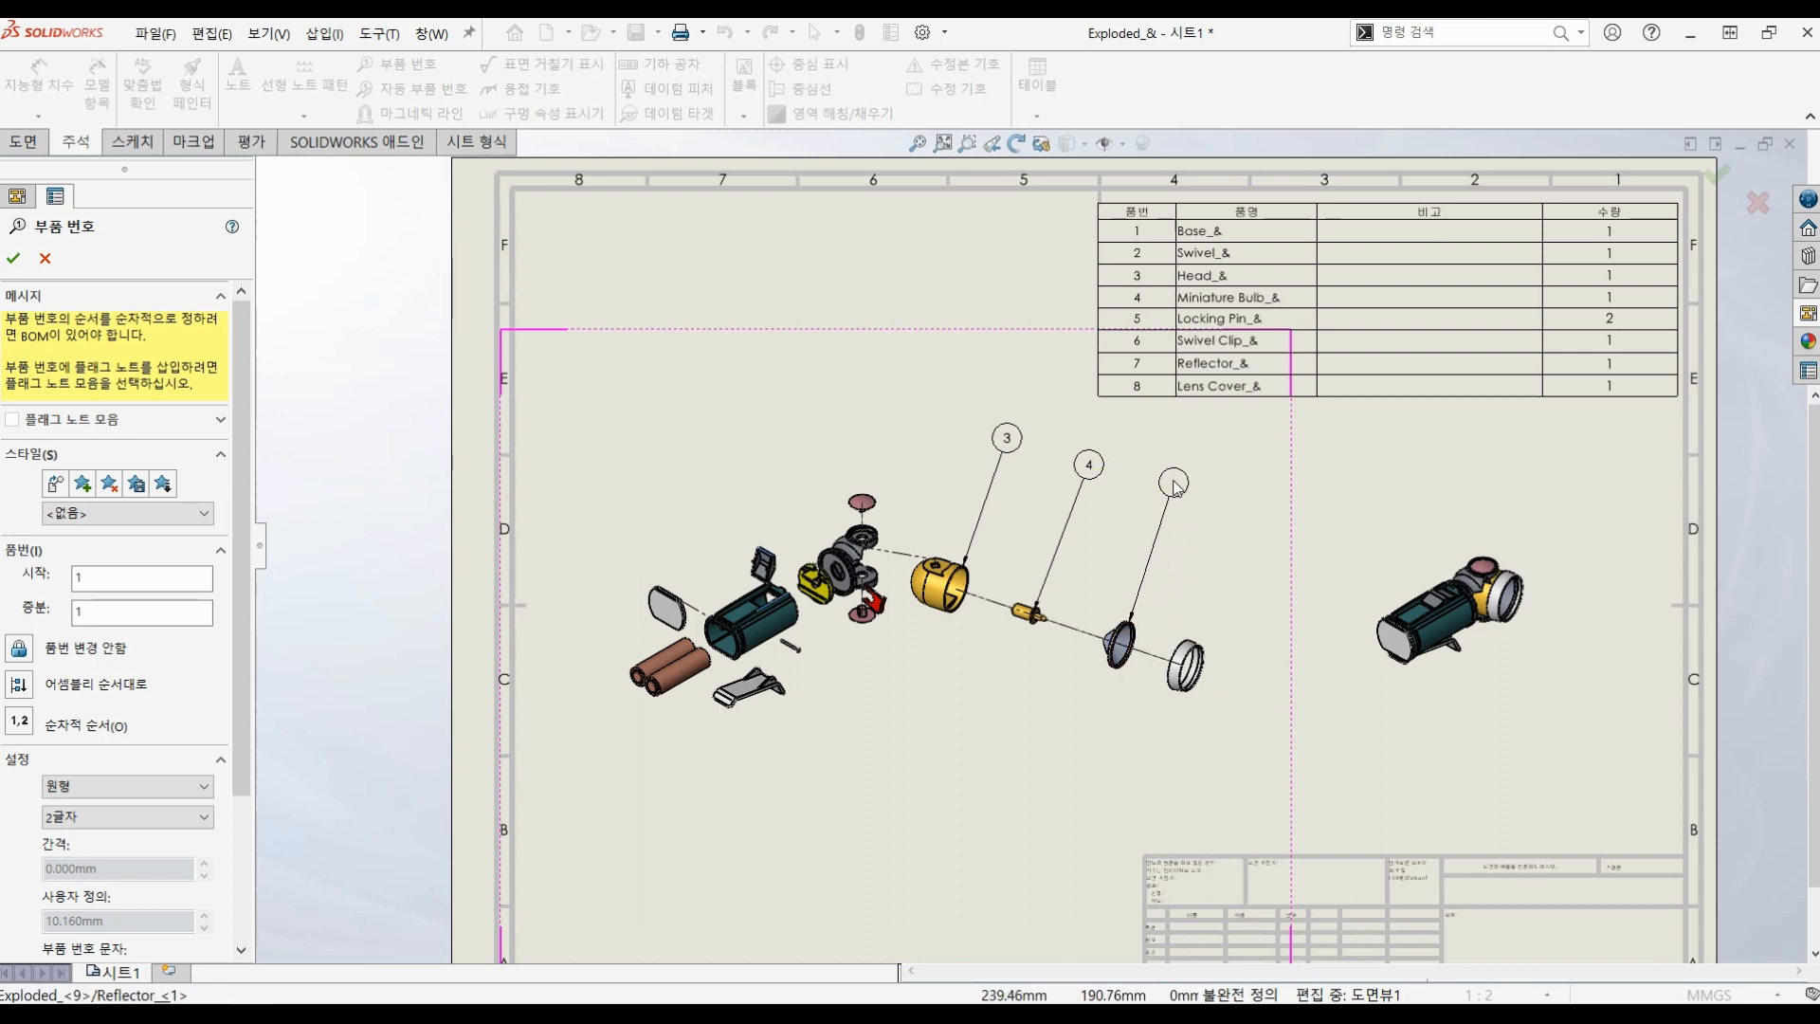
click(1172, 491)
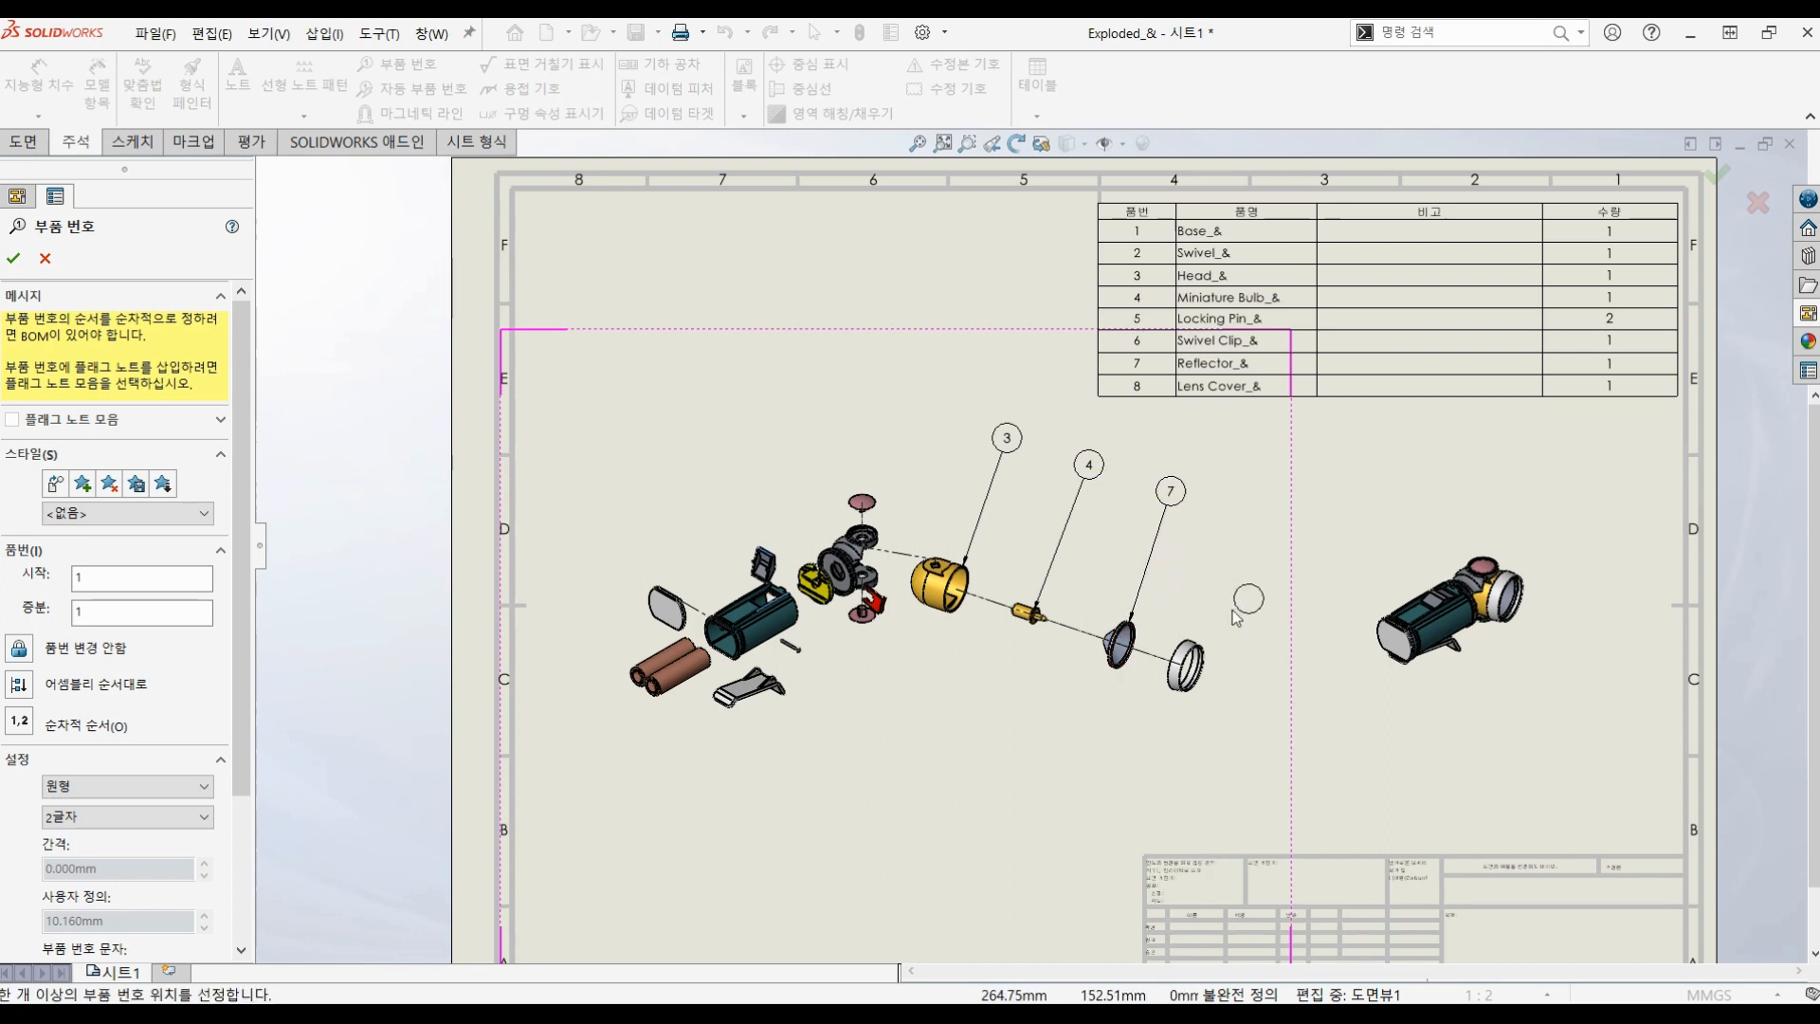
click(1201, 646)
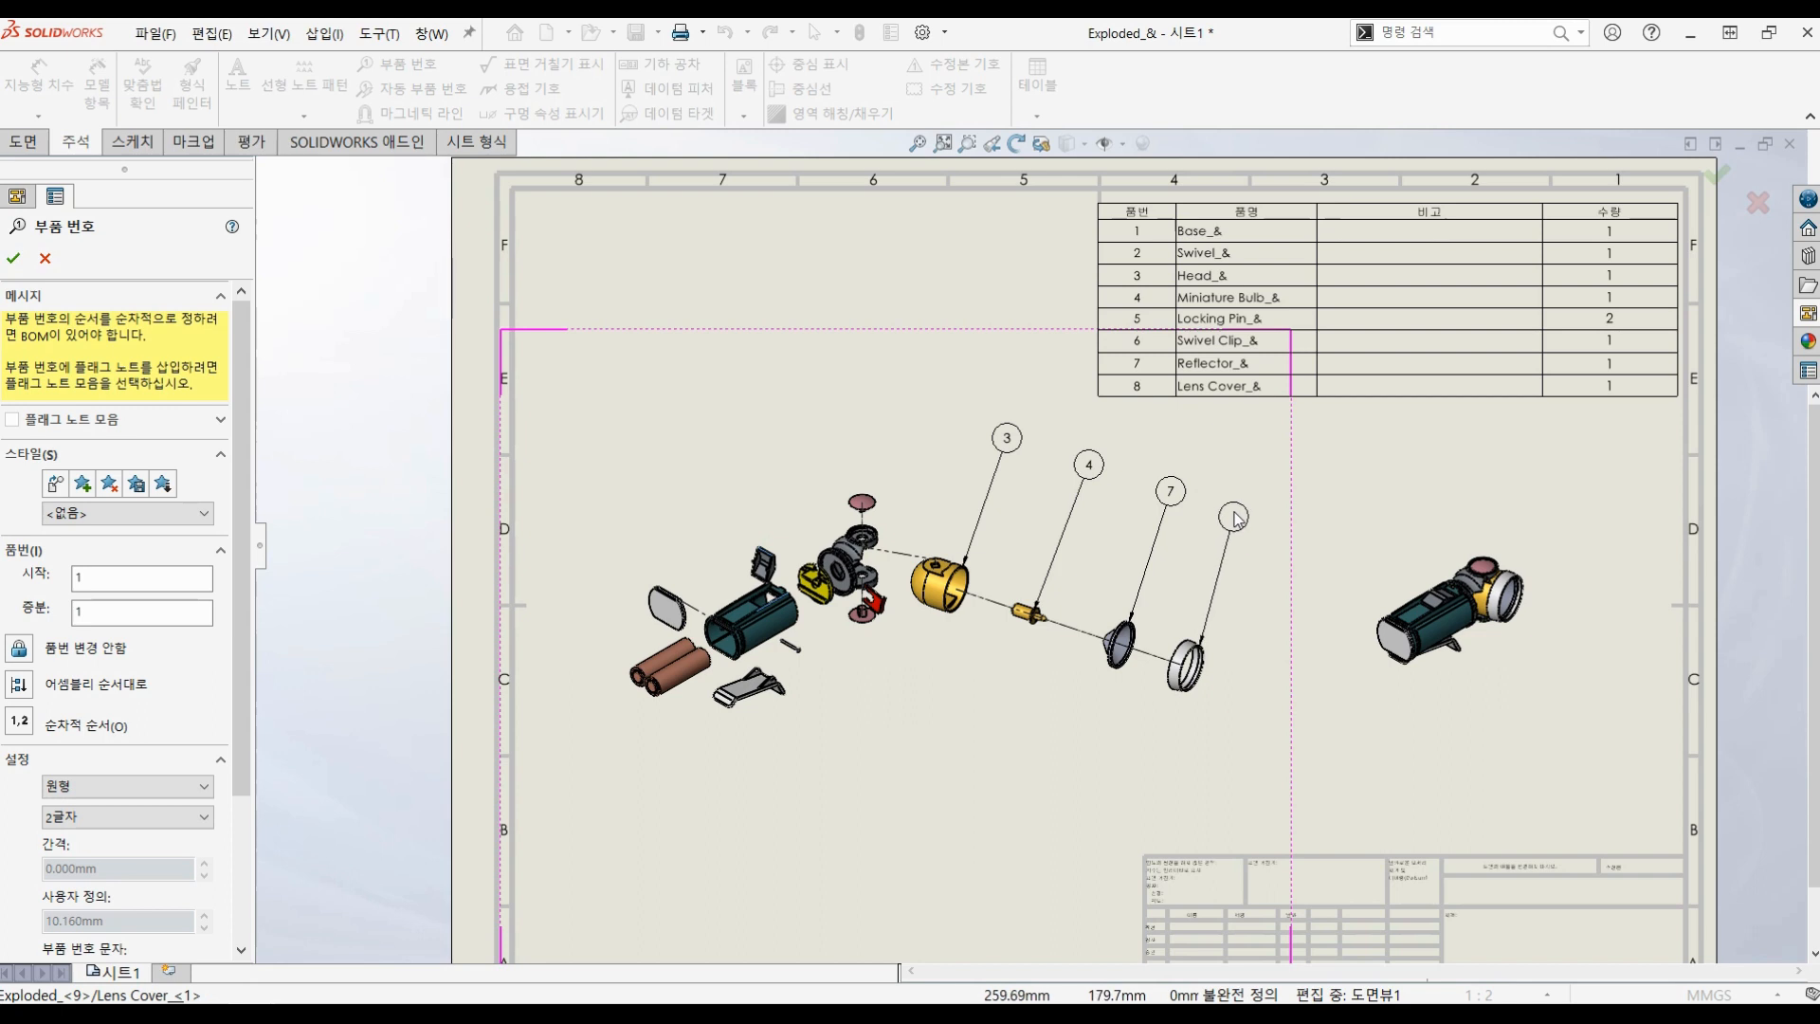
click(1234, 517)
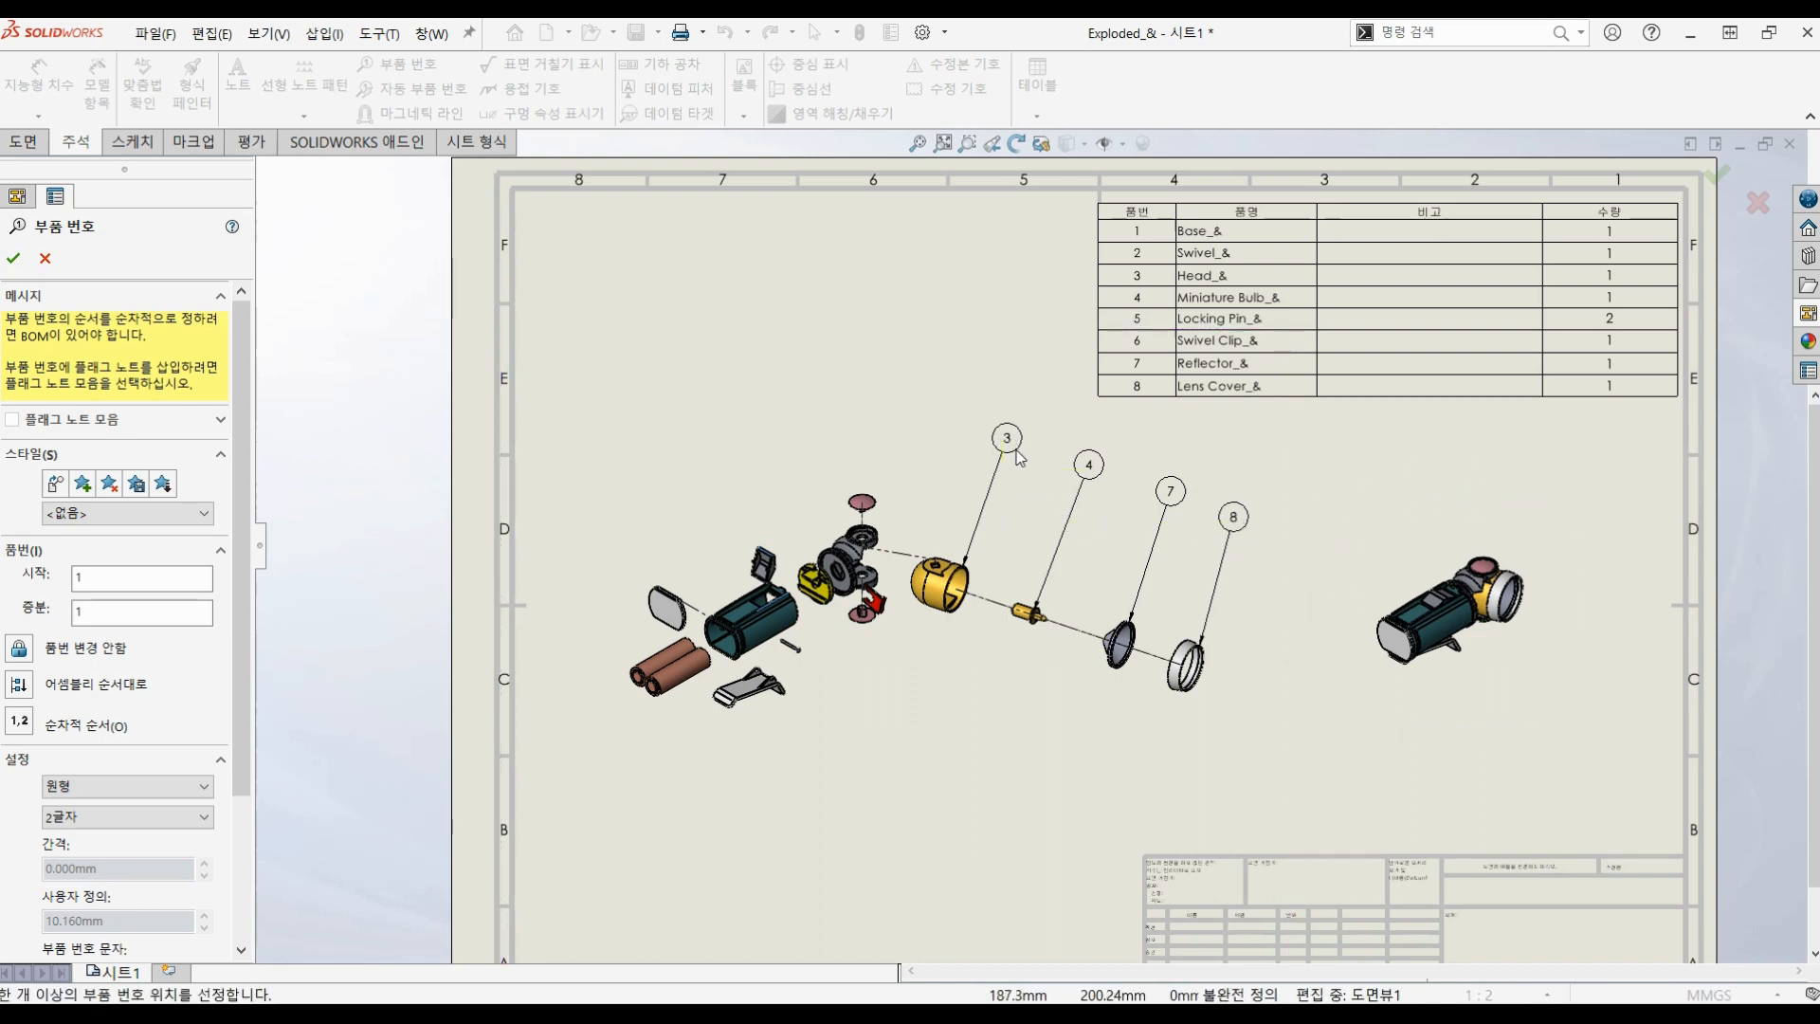
key(Escape)
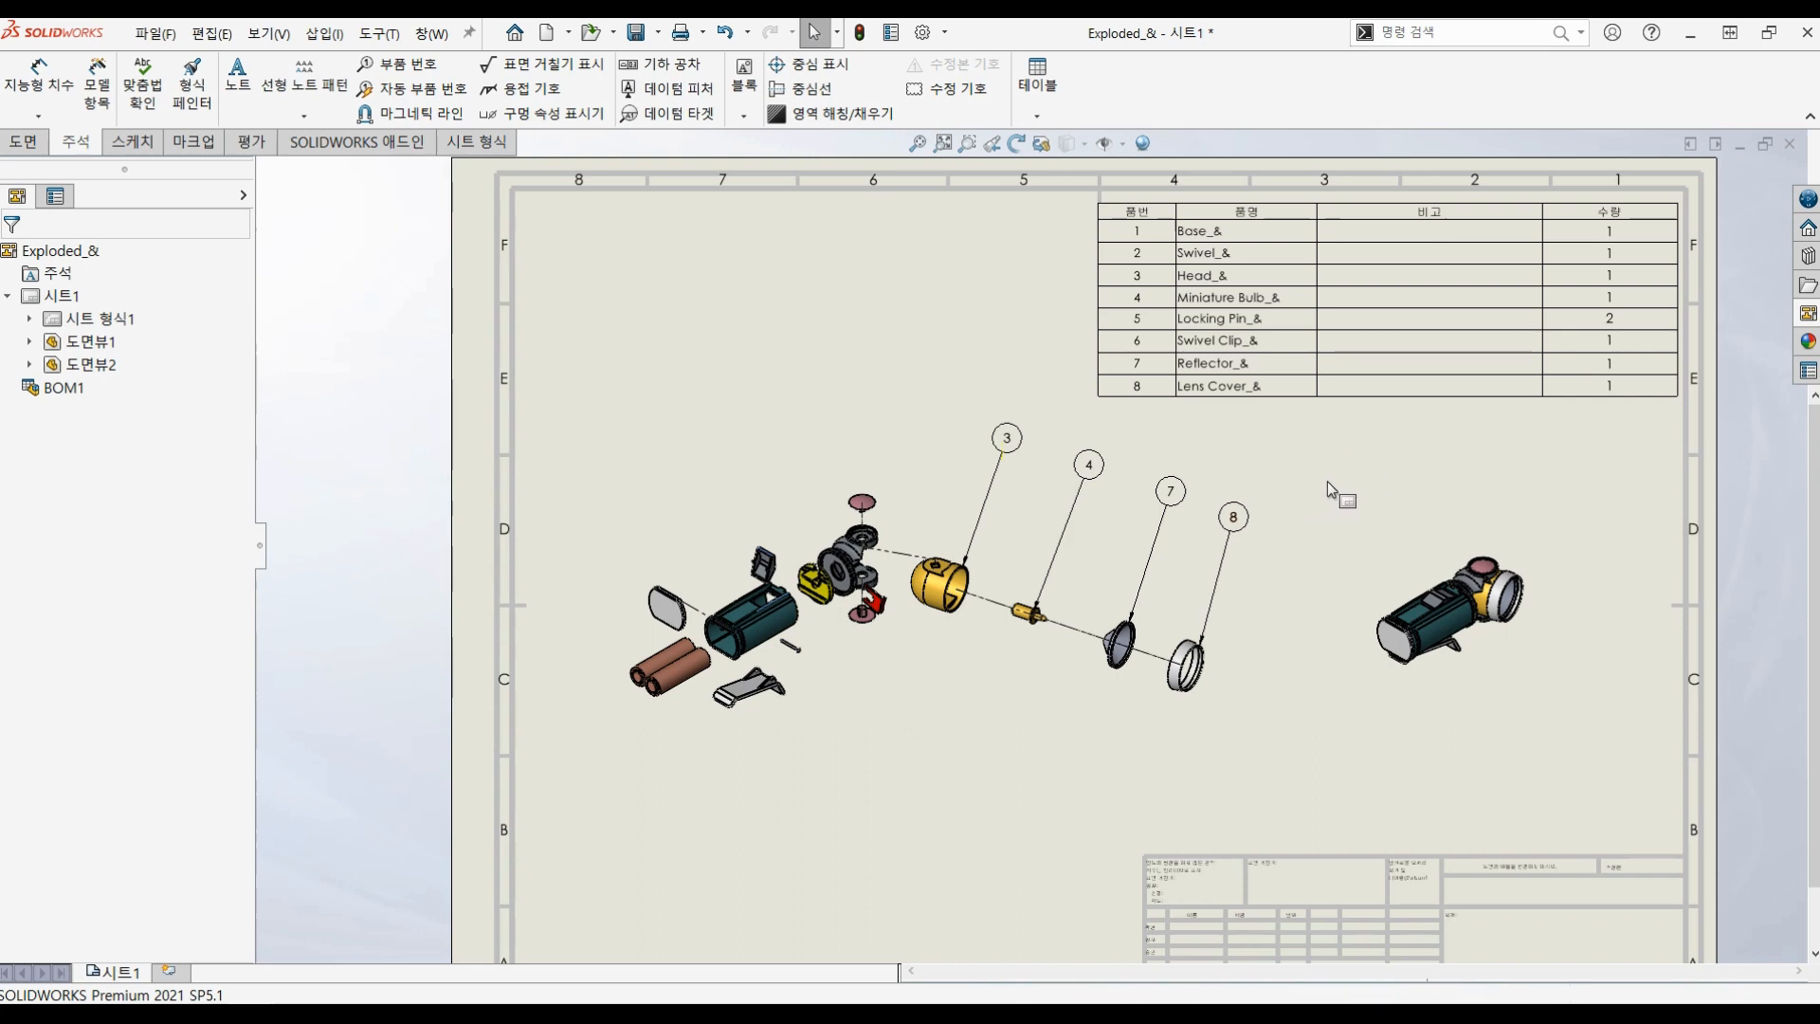
Step: Shift balloons 4 and 7 out of line, and align balloons 3, 4, 7 and 8 on an equally spaced magnetic line about 109 mm long
drag(1089, 464, 1175, 463)
click(1300, 472)
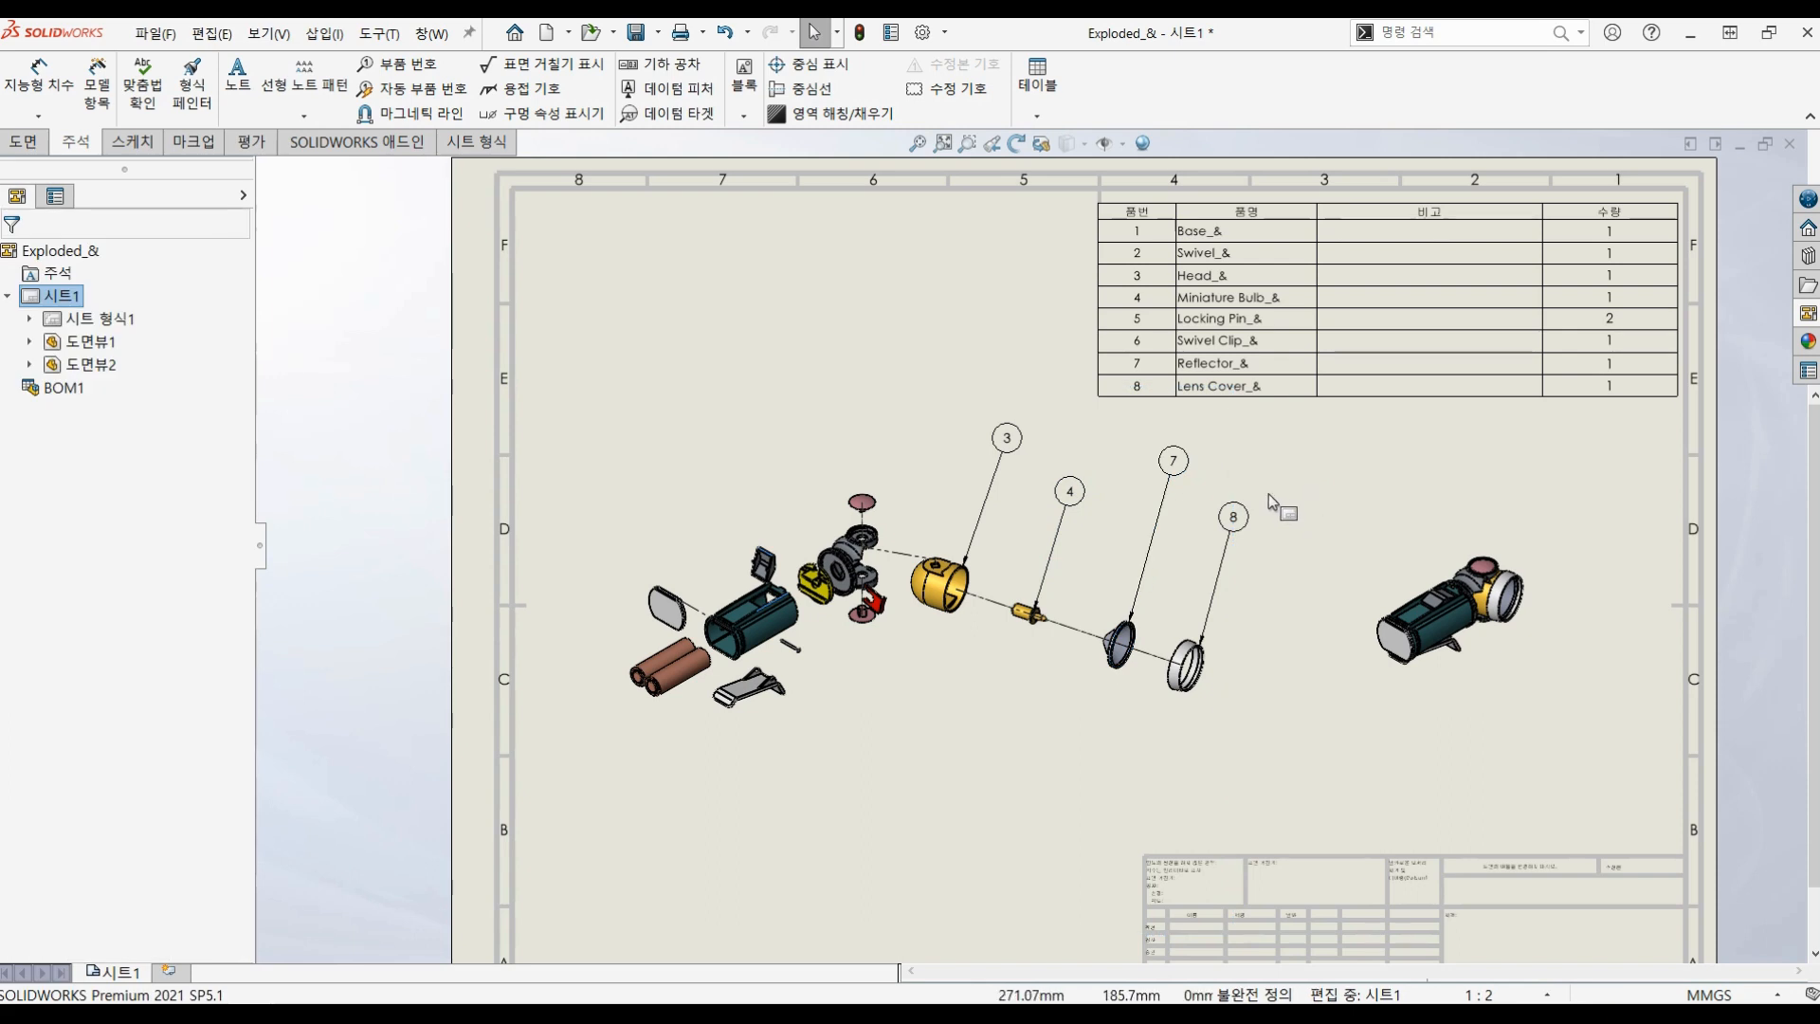
click(413, 115)
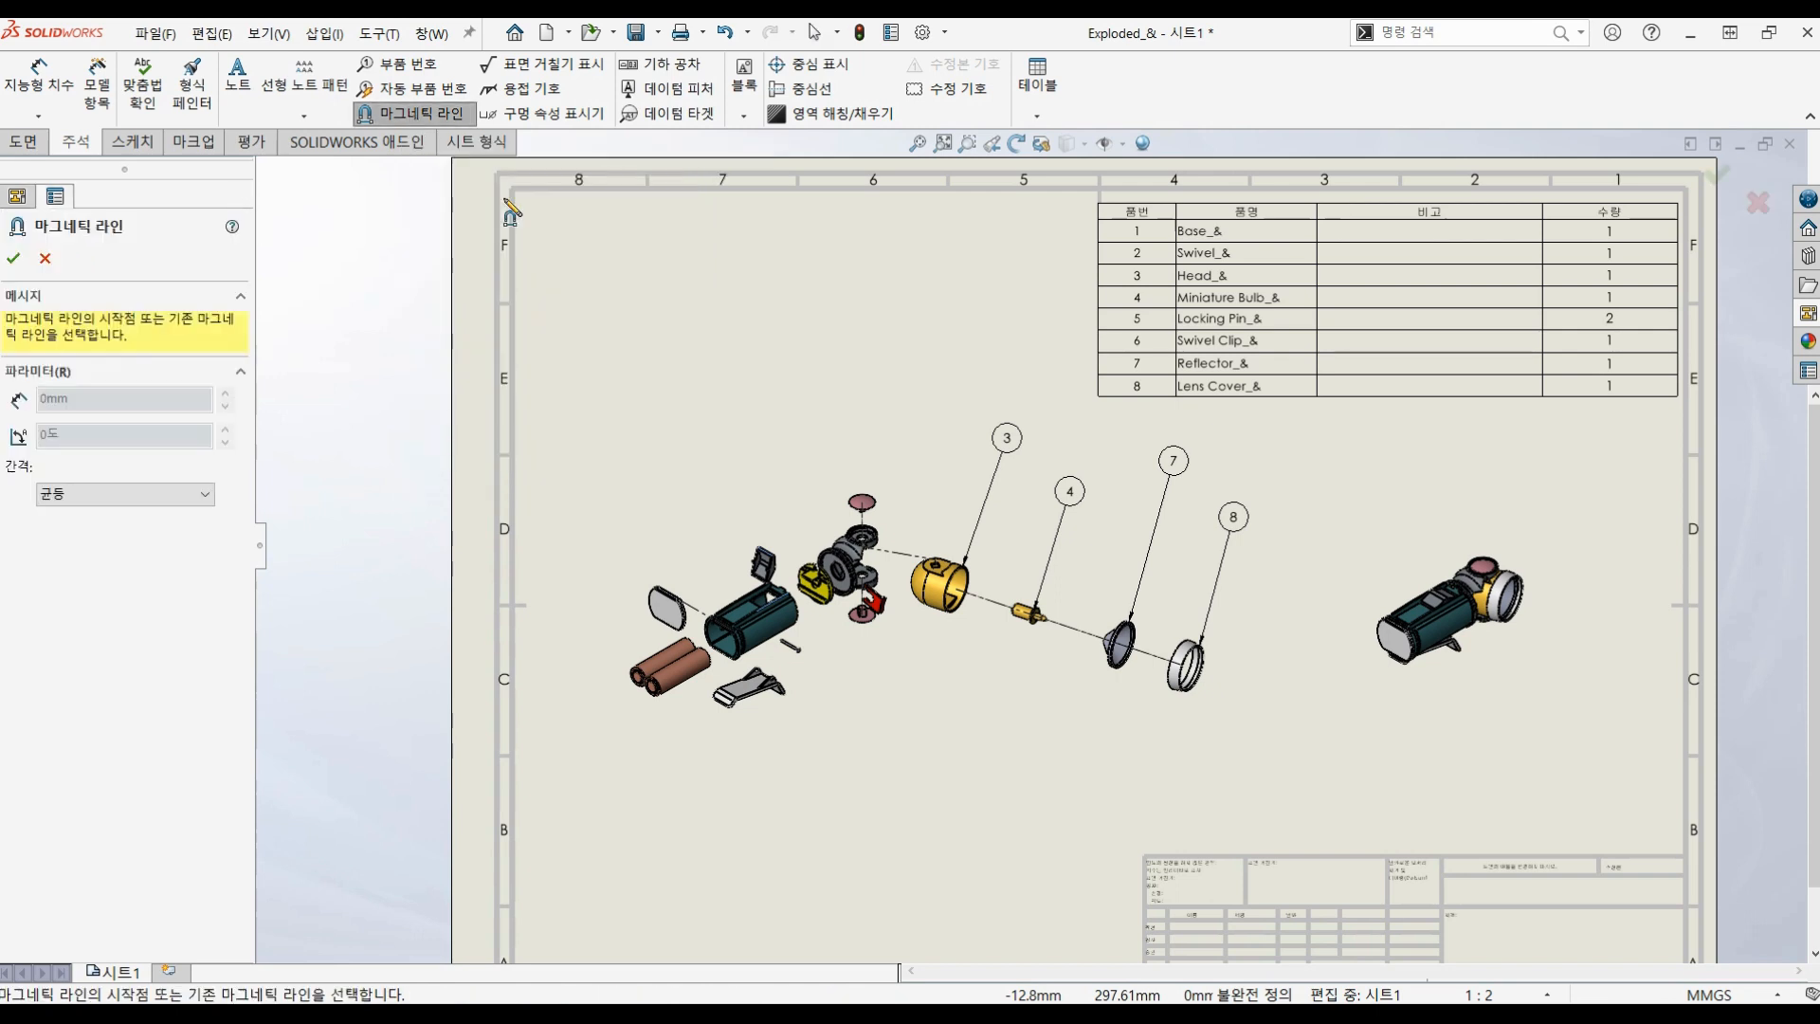
click(962, 417)
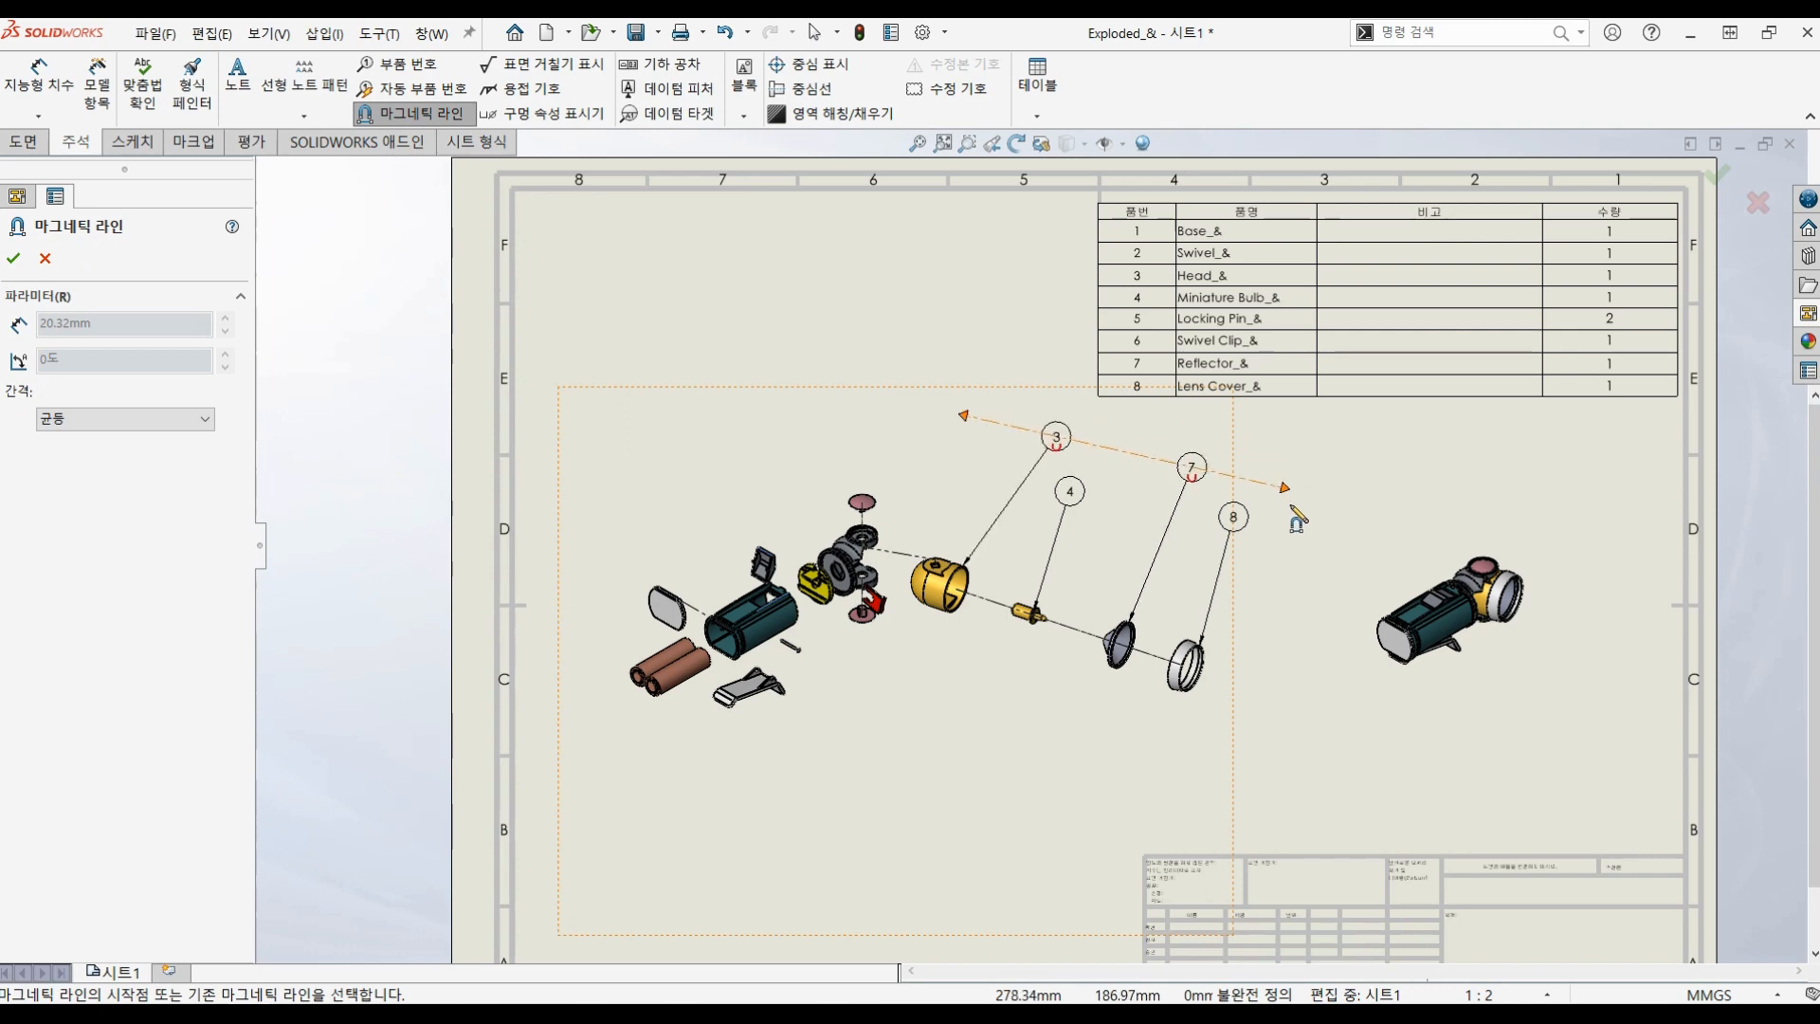
click(1275, 530)
mouse_move(1282, 537)
mouse_down()
mouse_move(1233, 589)
mouse_move(1267, 559)
mouse_move(1258, 543)
mouse_up()
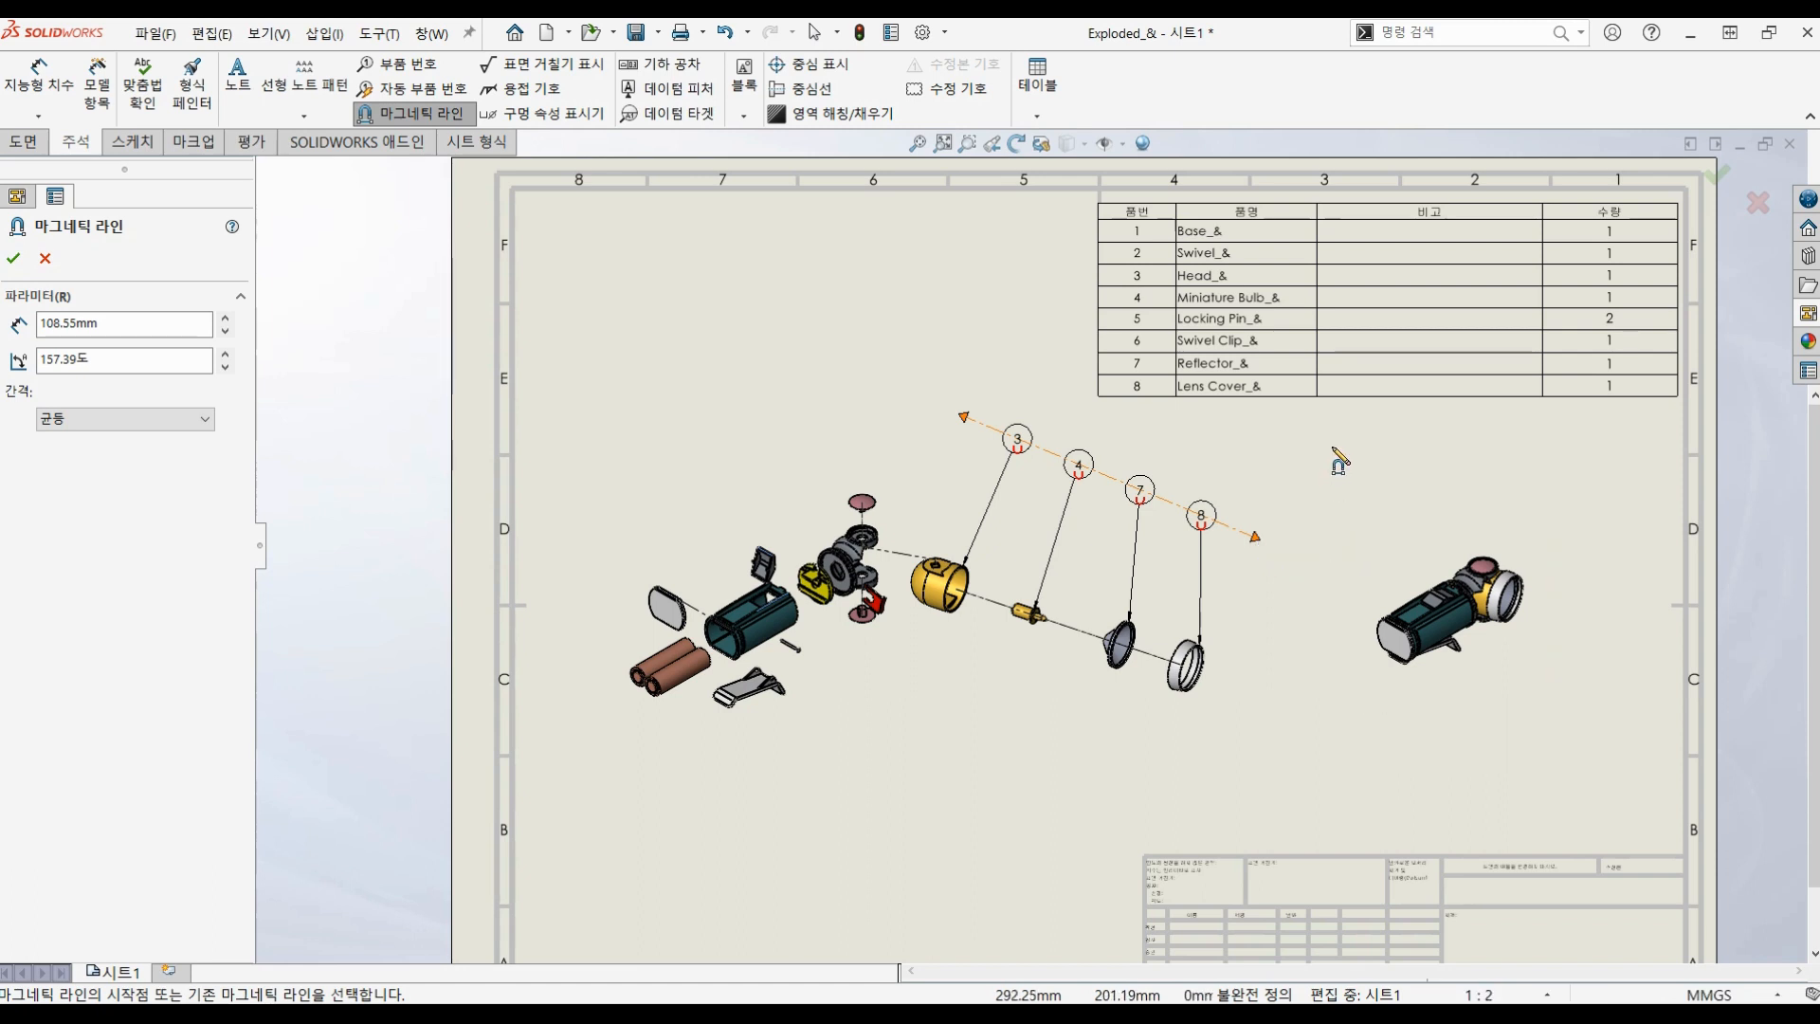
key(Escape)
key(Escape)
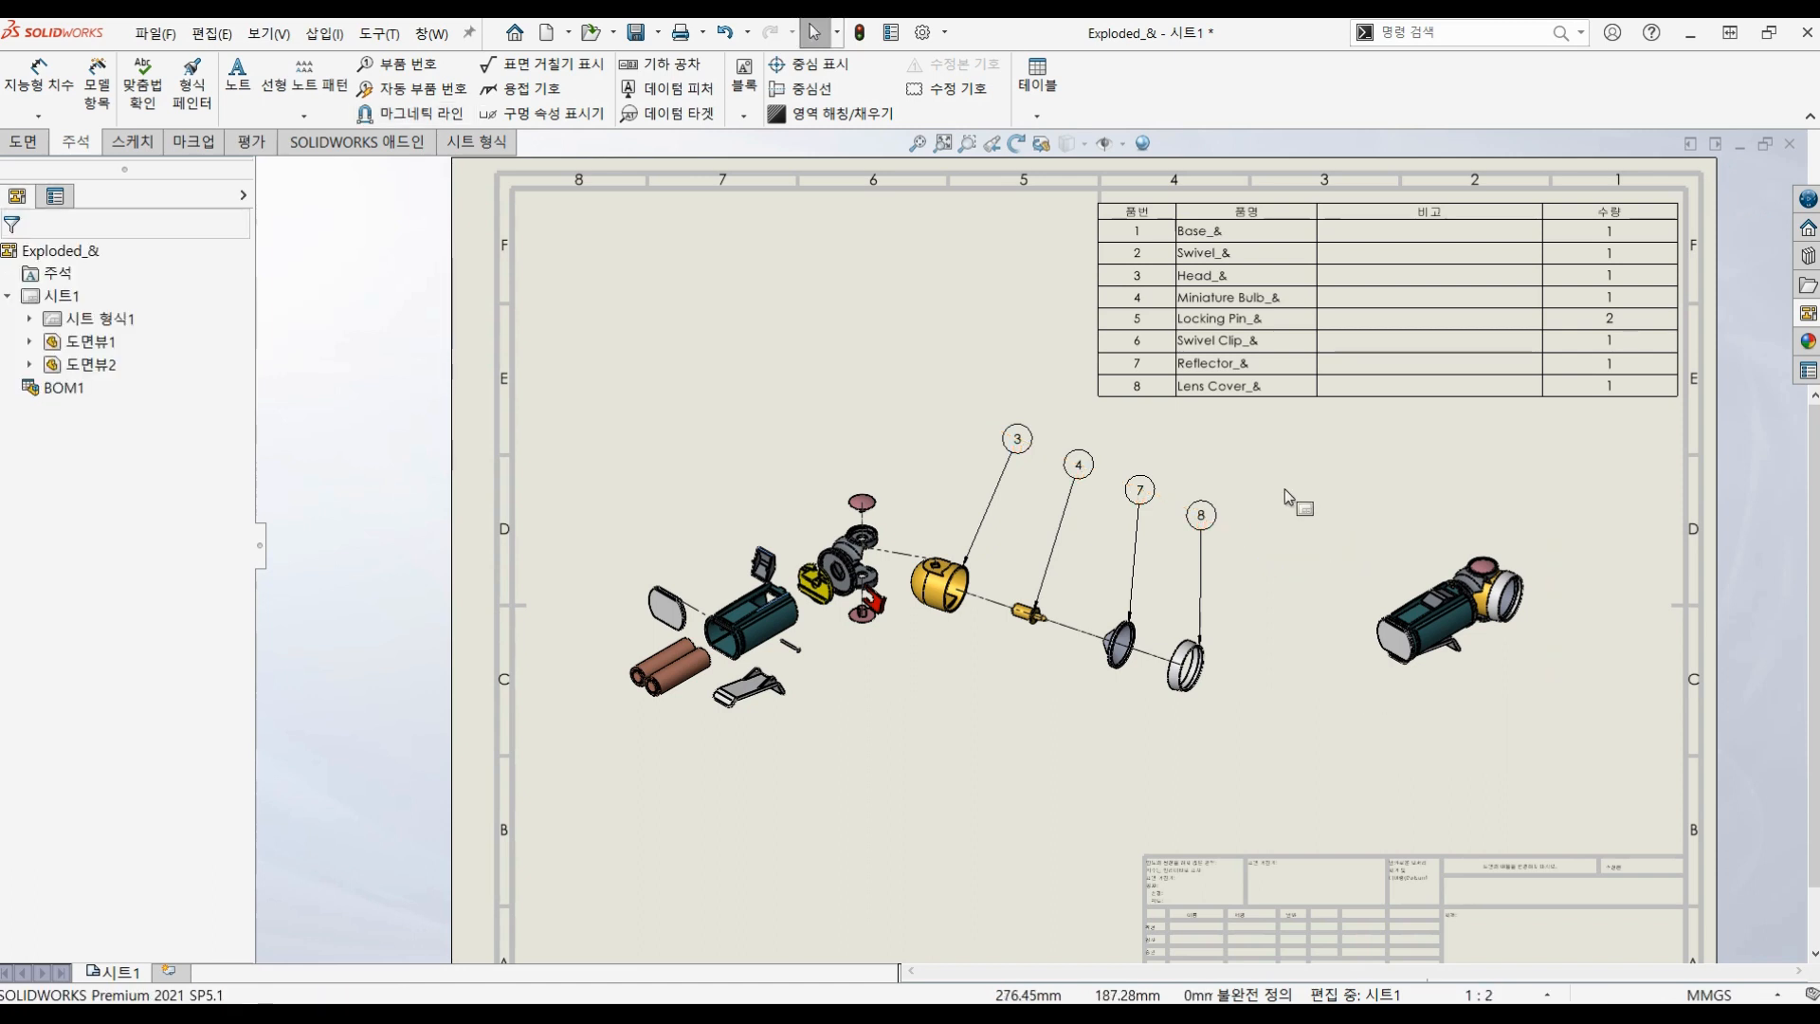
Step: Move the magnetic line with its four balloons down closer to the parts and adjust it to about 106 mm at 154.65°
click(1223, 559)
click(1141, 492)
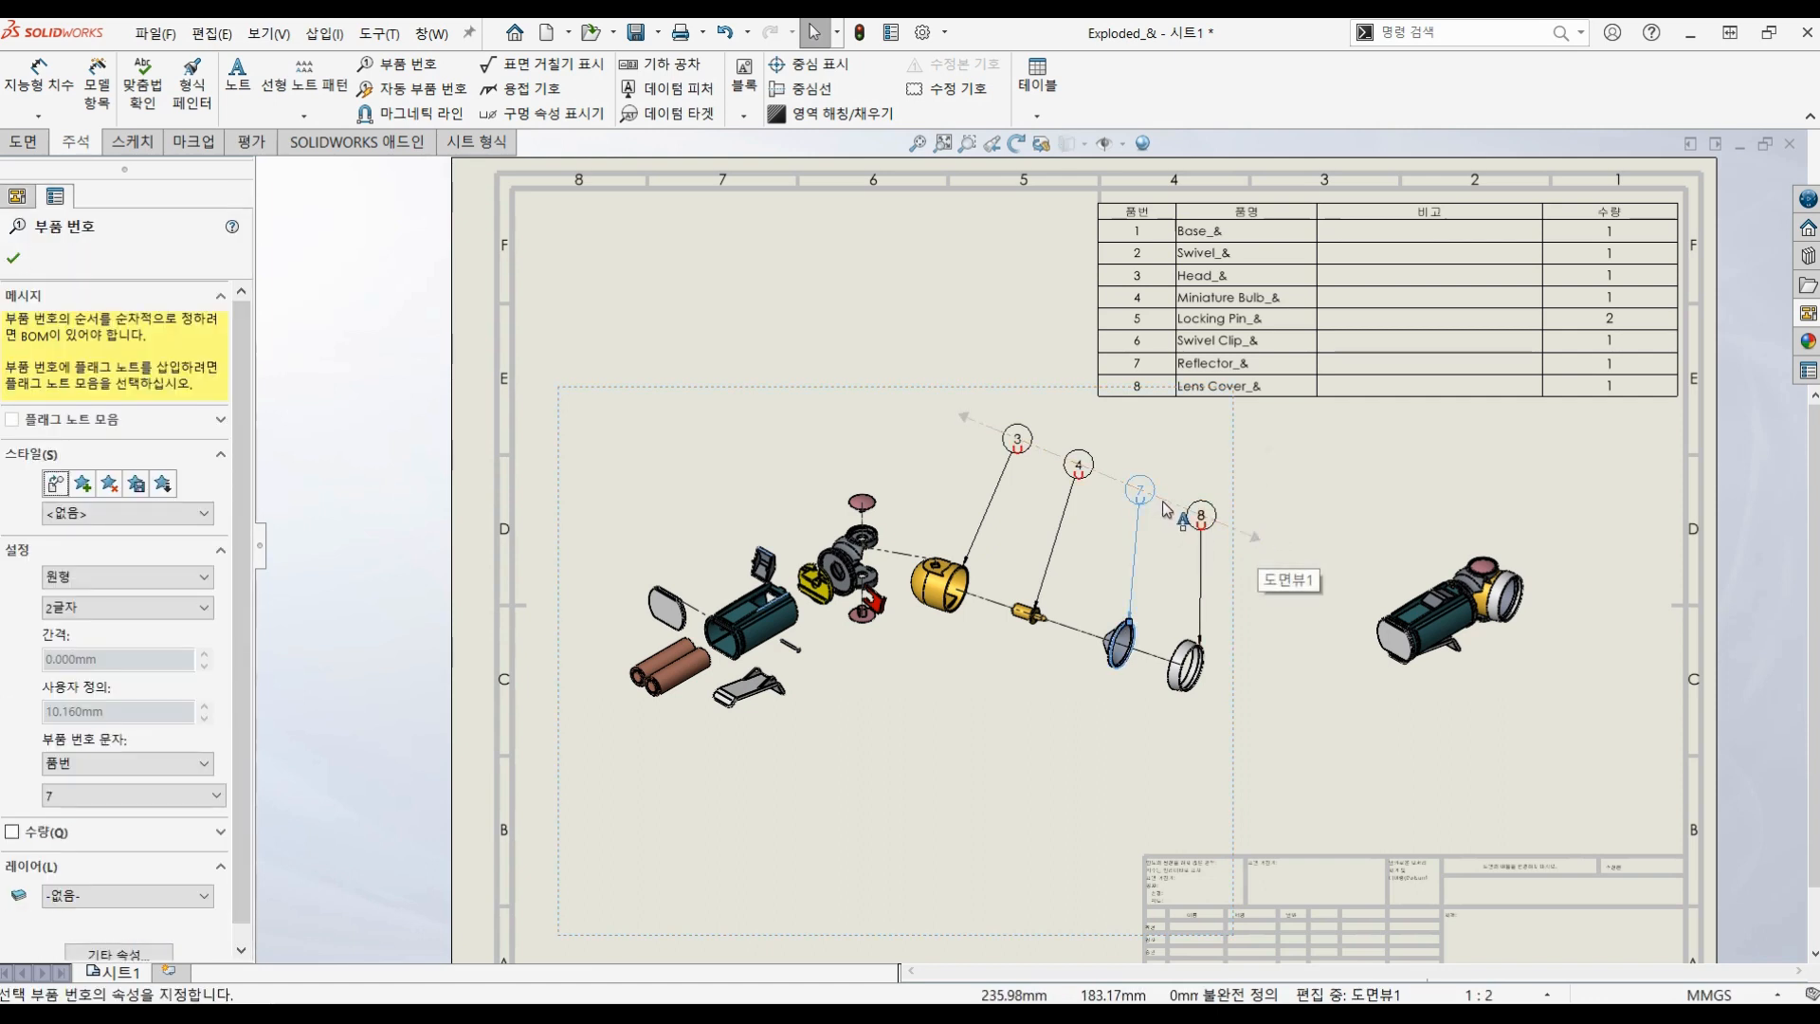
click(1317, 482)
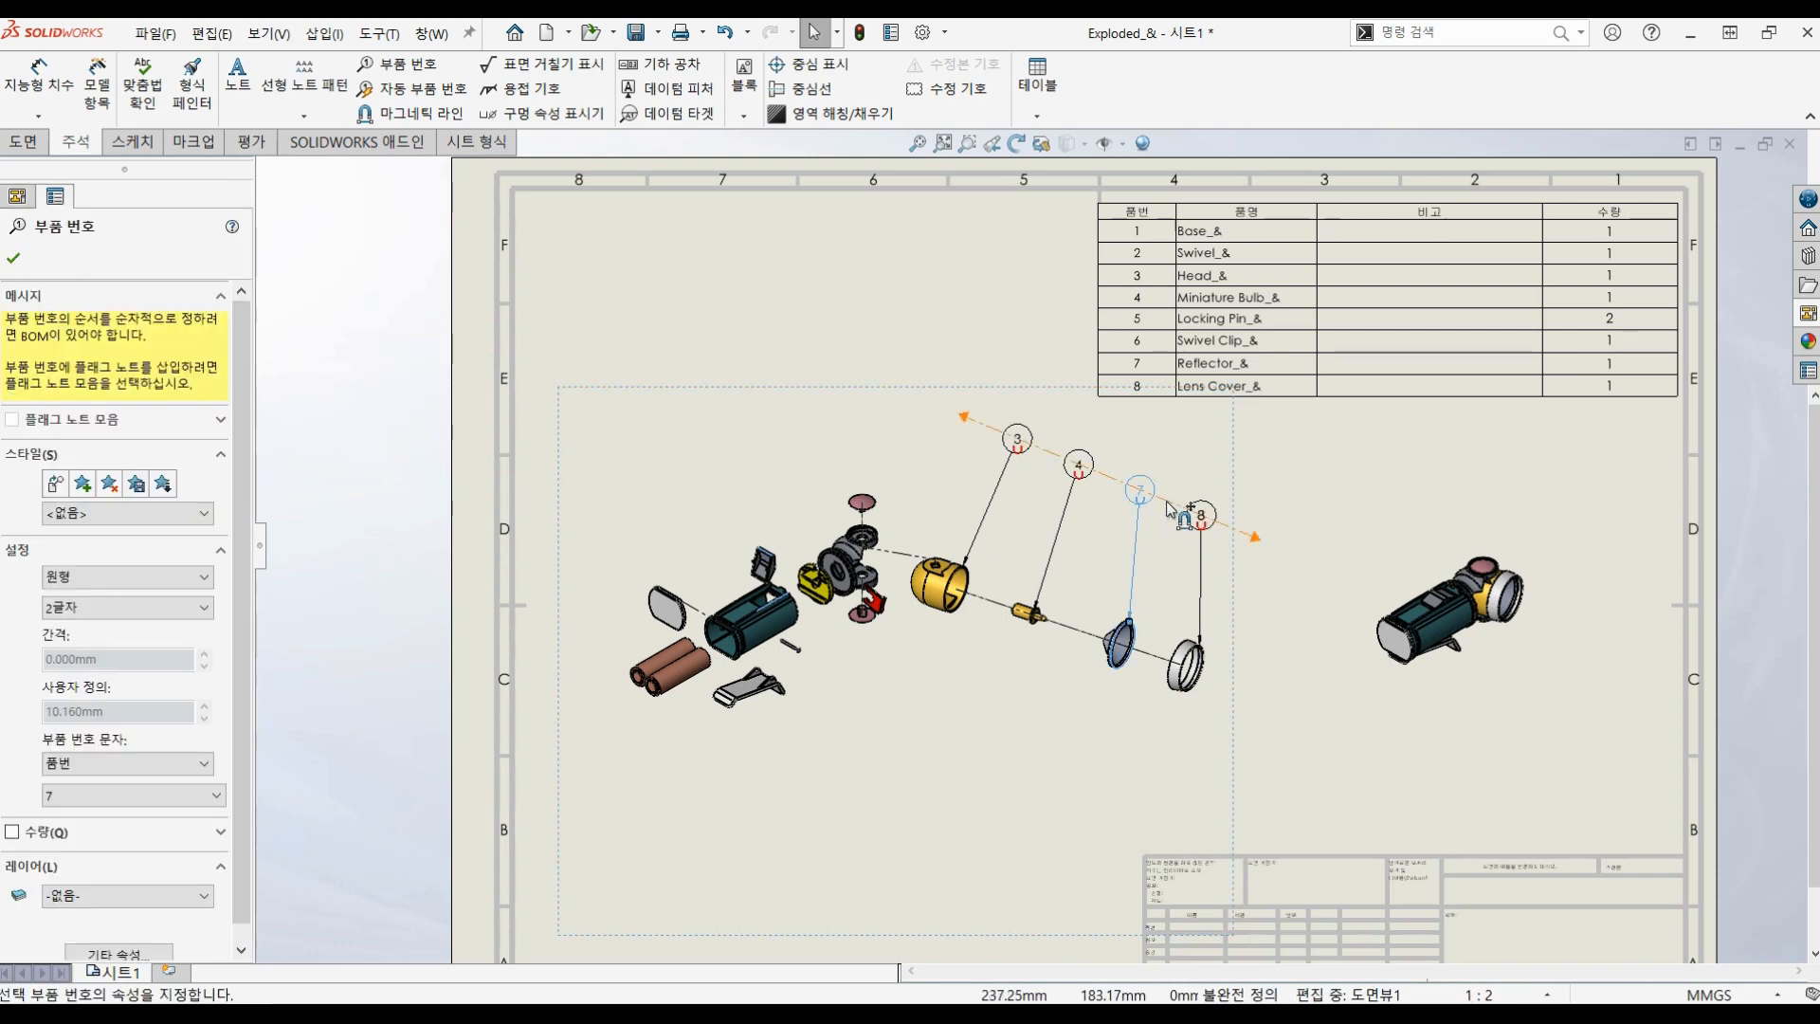
drag(1170, 510, 1259, 589)
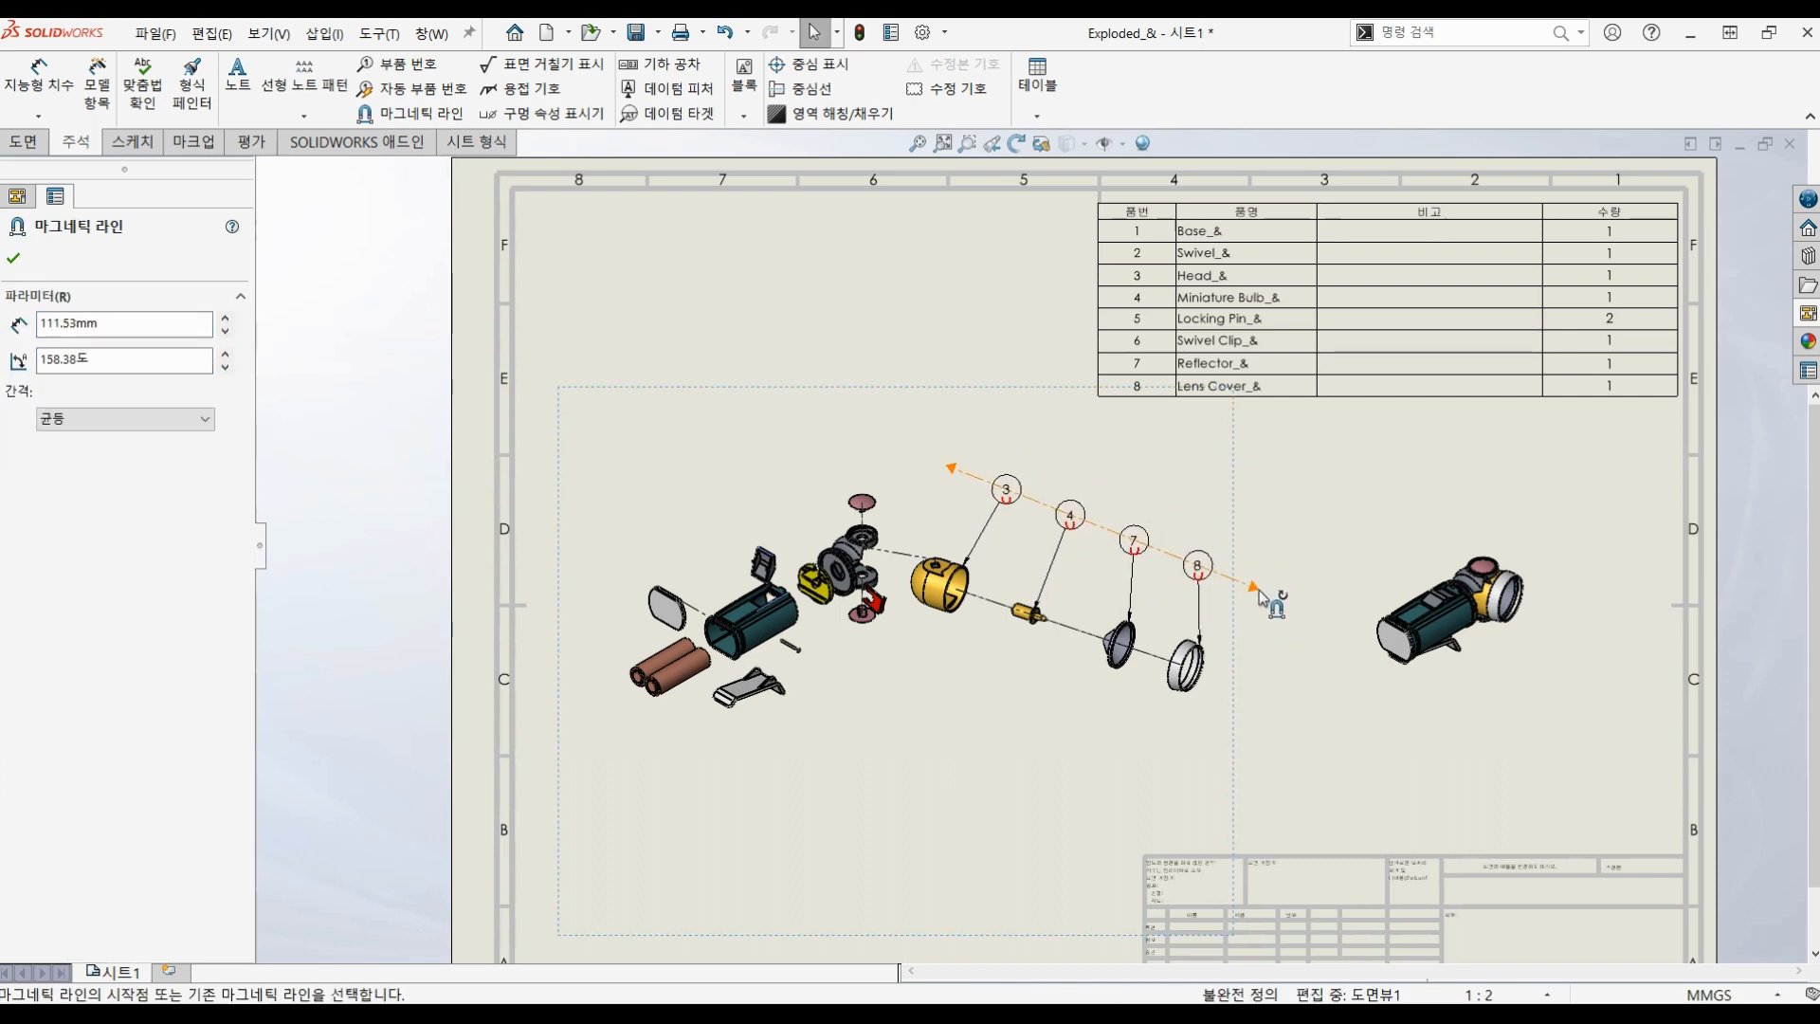
mouse_move(951, 467)
mouse_down()
mouse_move(1015, 463)
mouse_move(974, 455)
mouse_up()
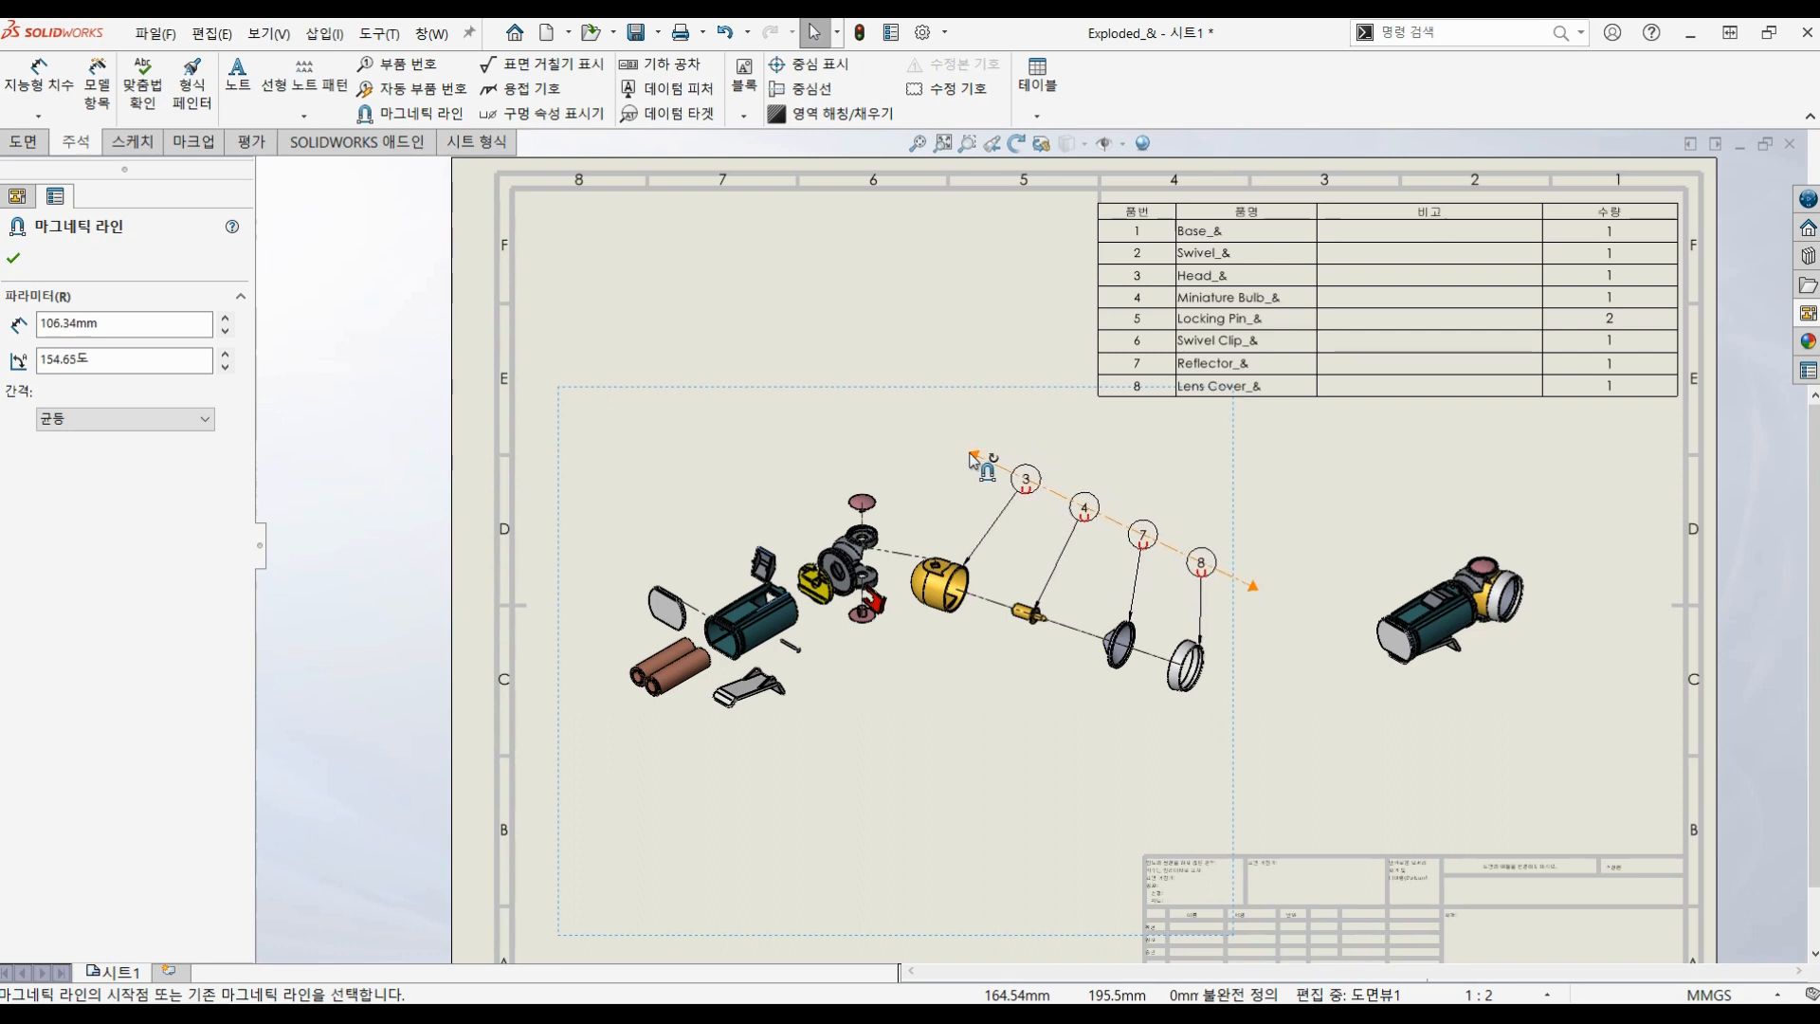
click(1302, 702)
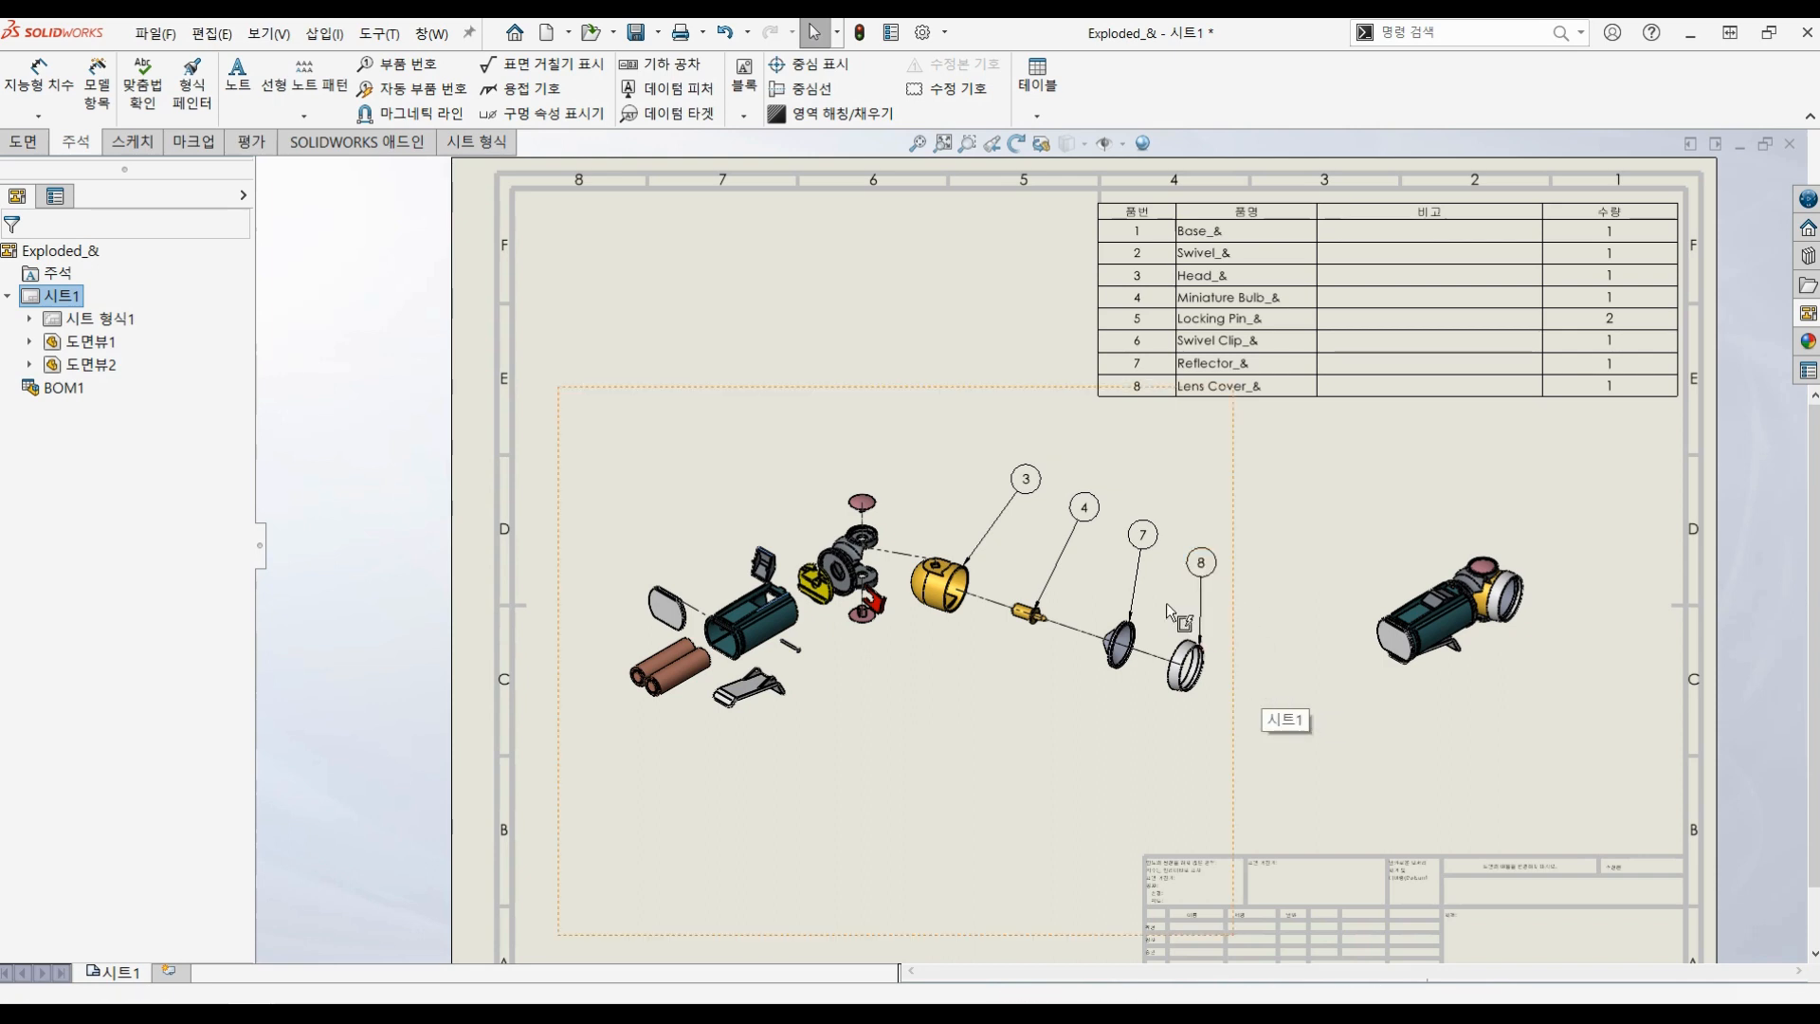
Step: Auto-balloon the remaining exploded-view parts in a square layout with magnetic lines, and move balloon 1 to just below the two brown cylinders
click(418, 95)
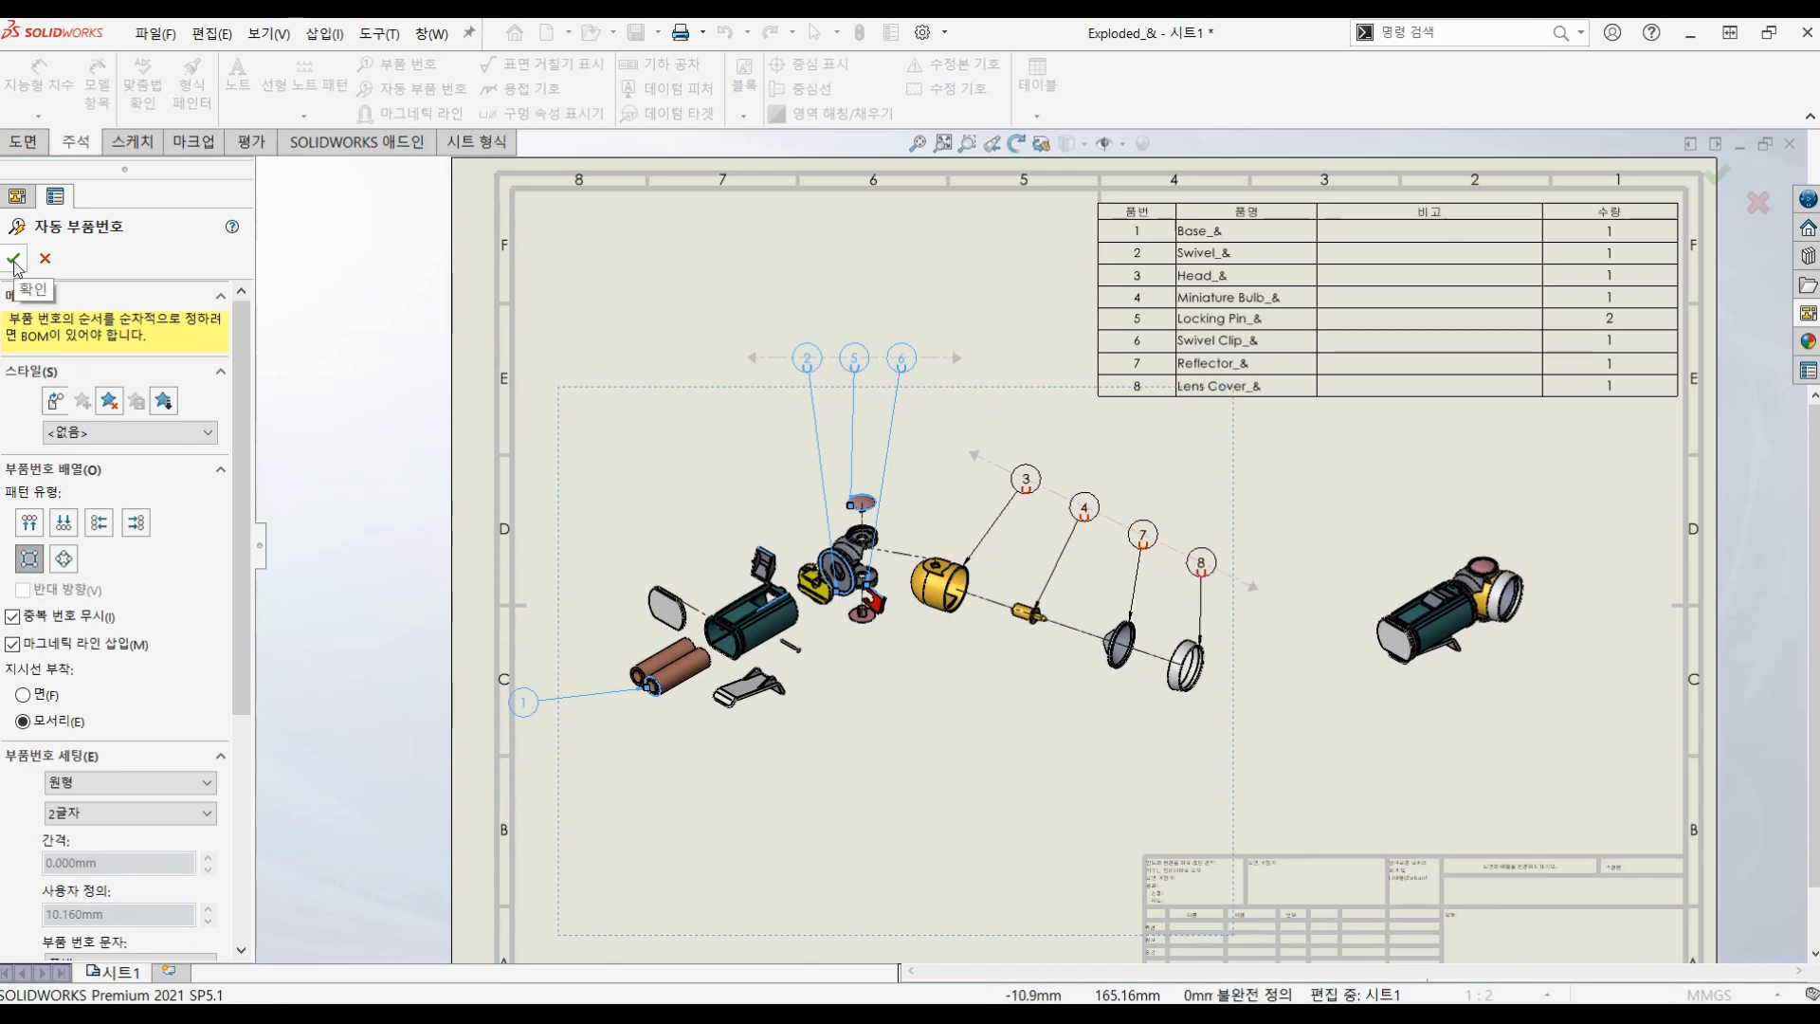
click(38, 528)
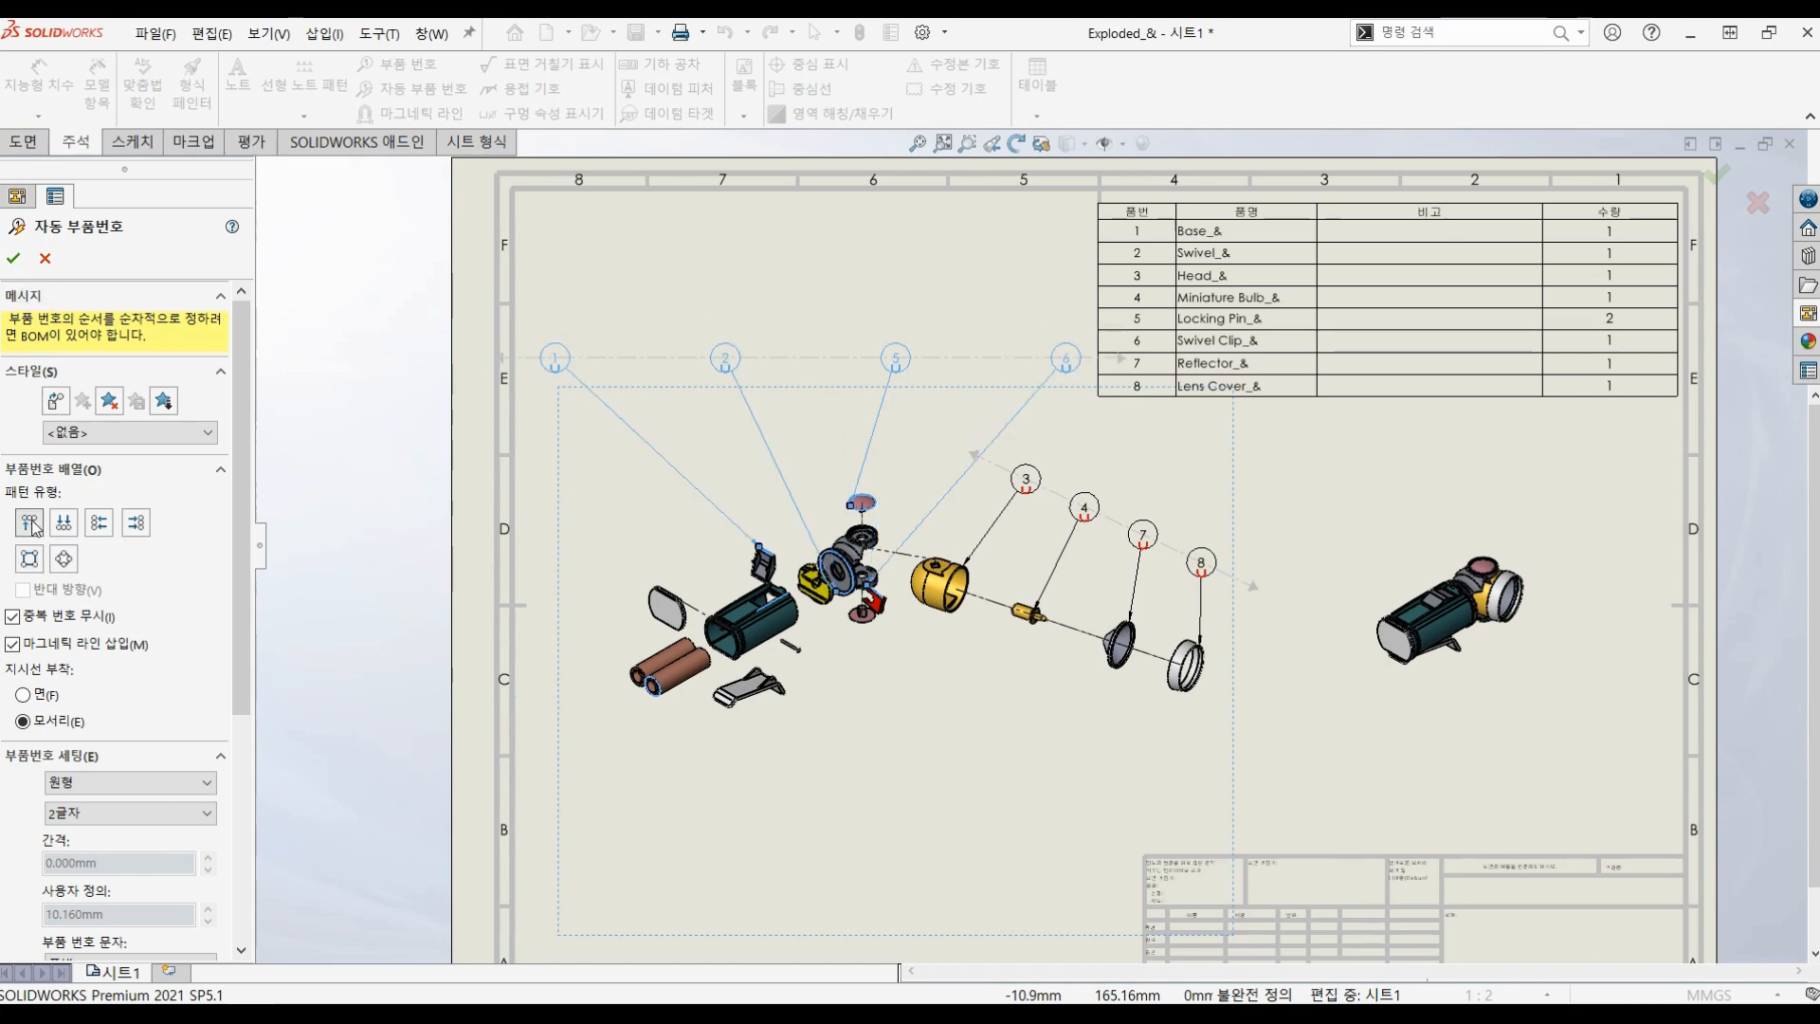
click(63, 522)
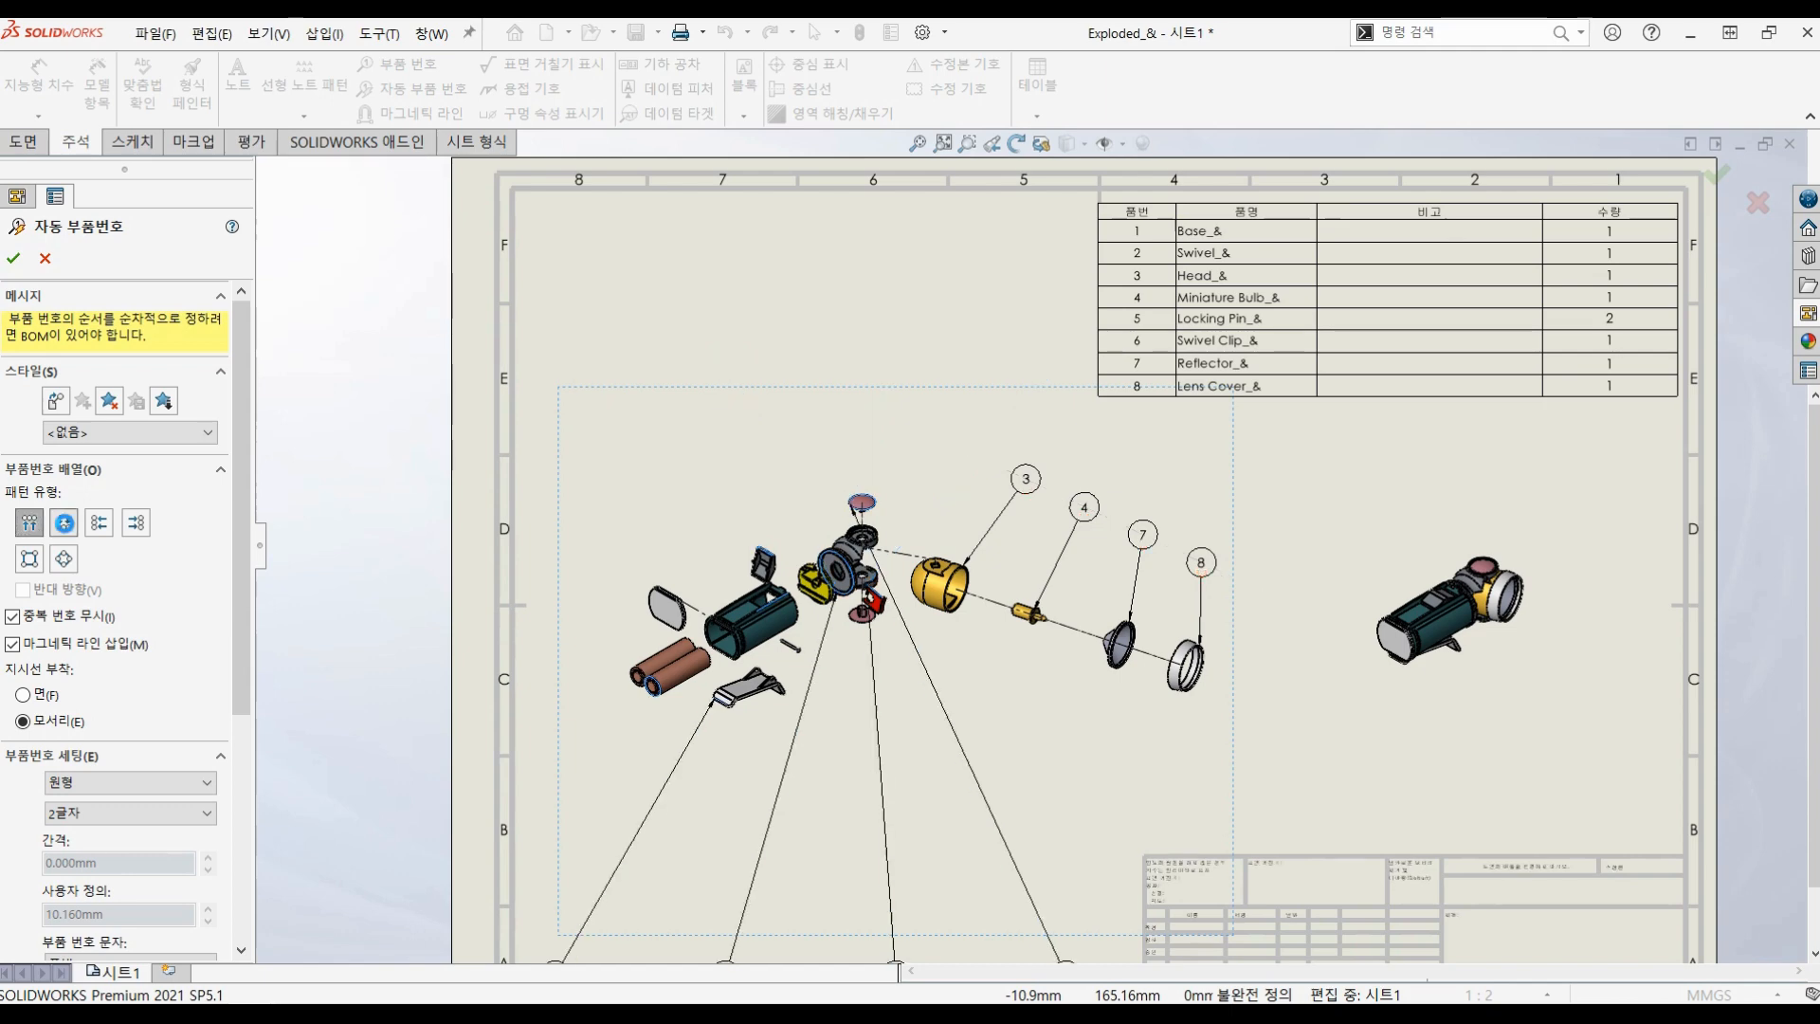
click(97, 522)
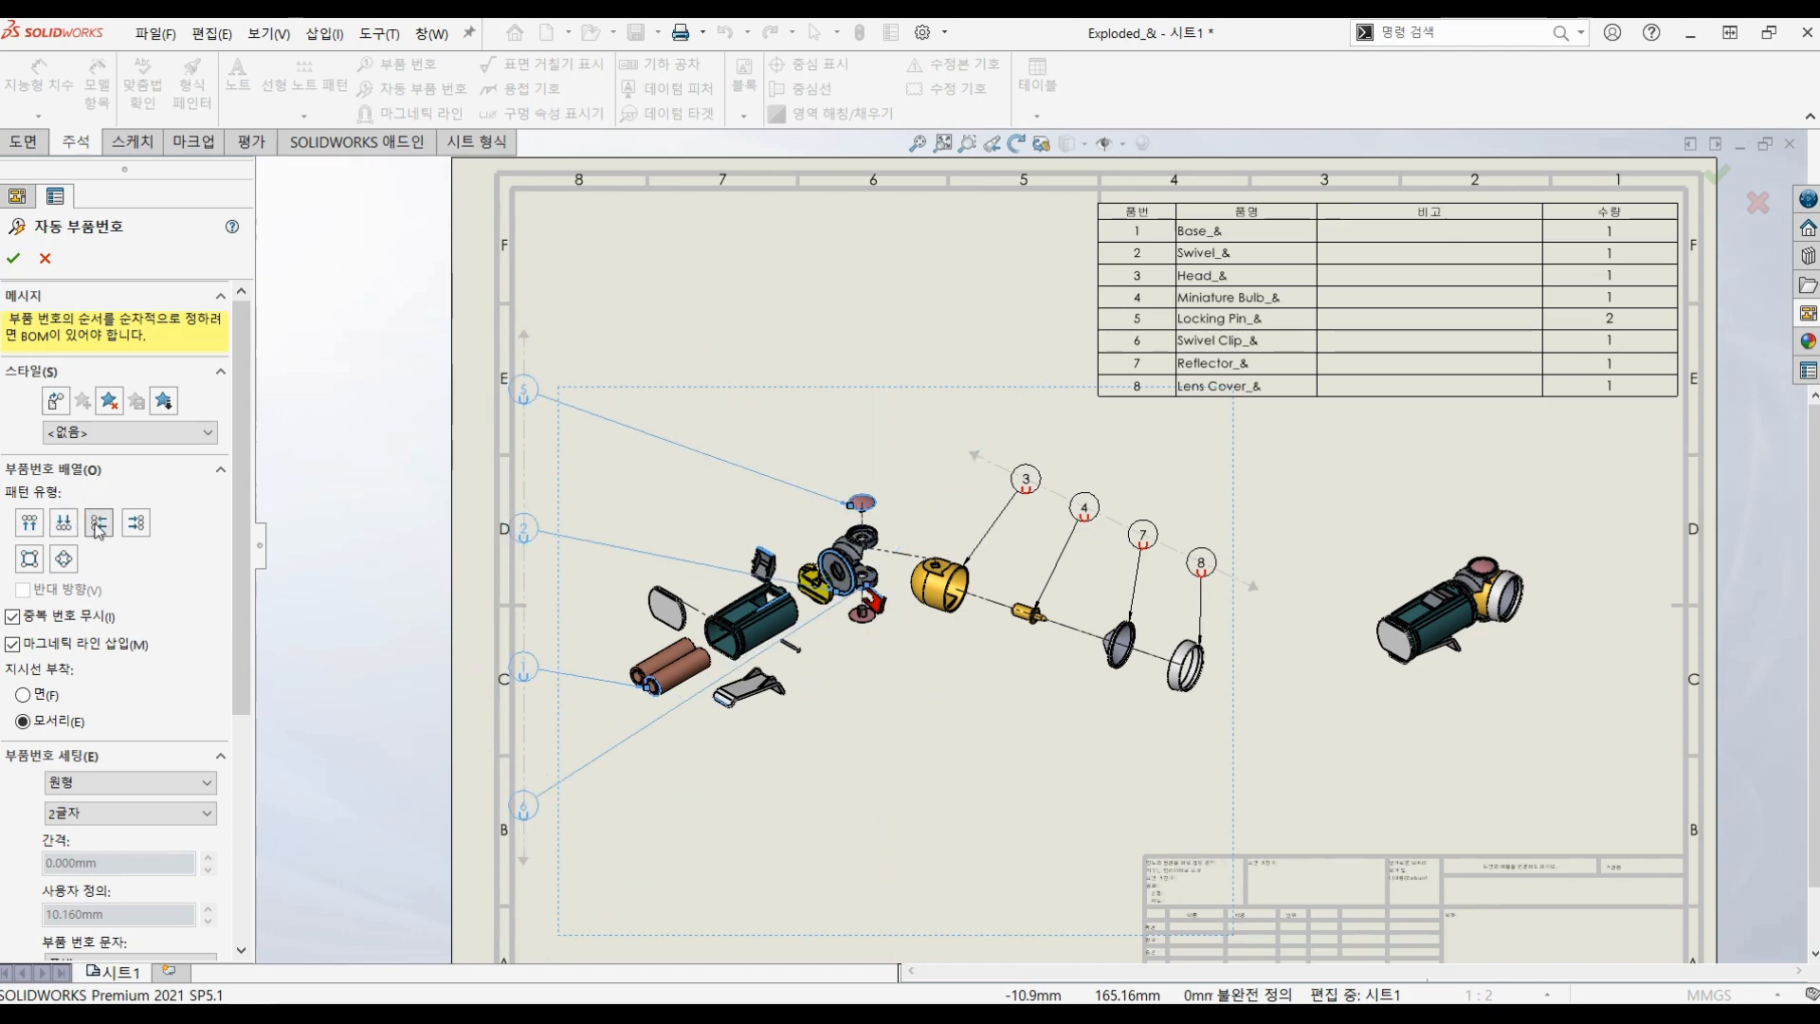
click(31, 558)
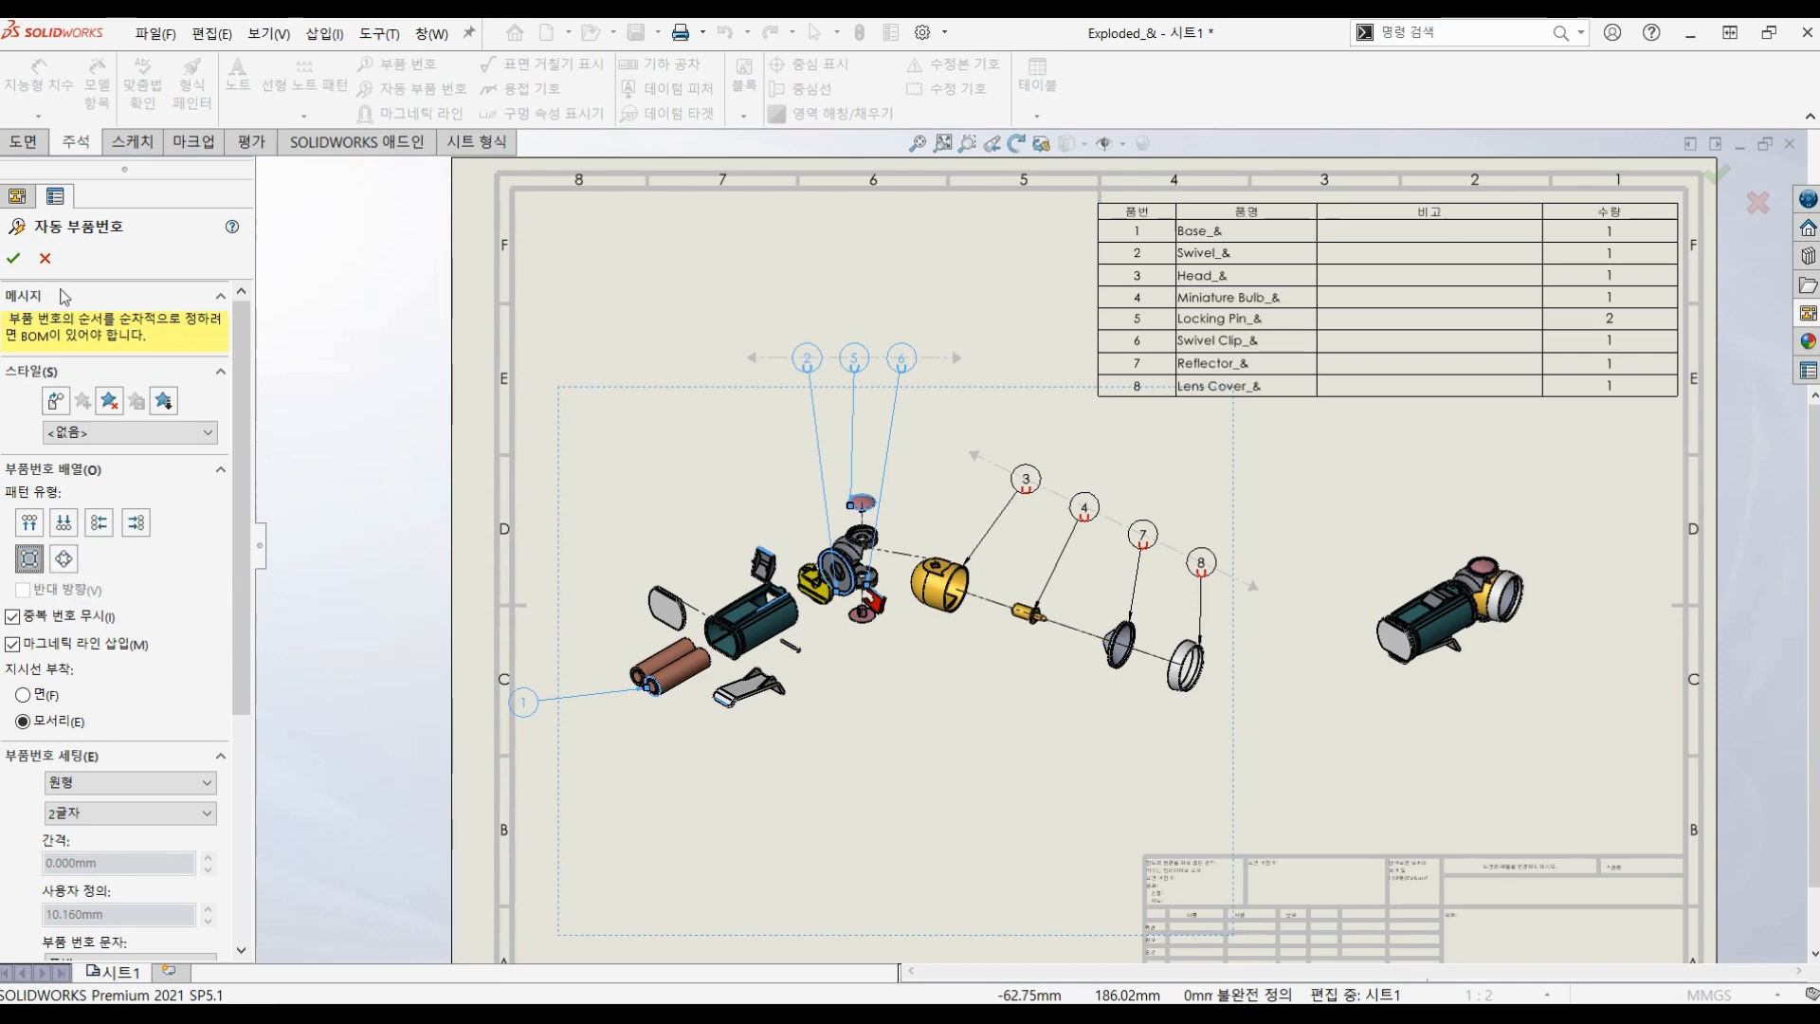
click(14, 258)
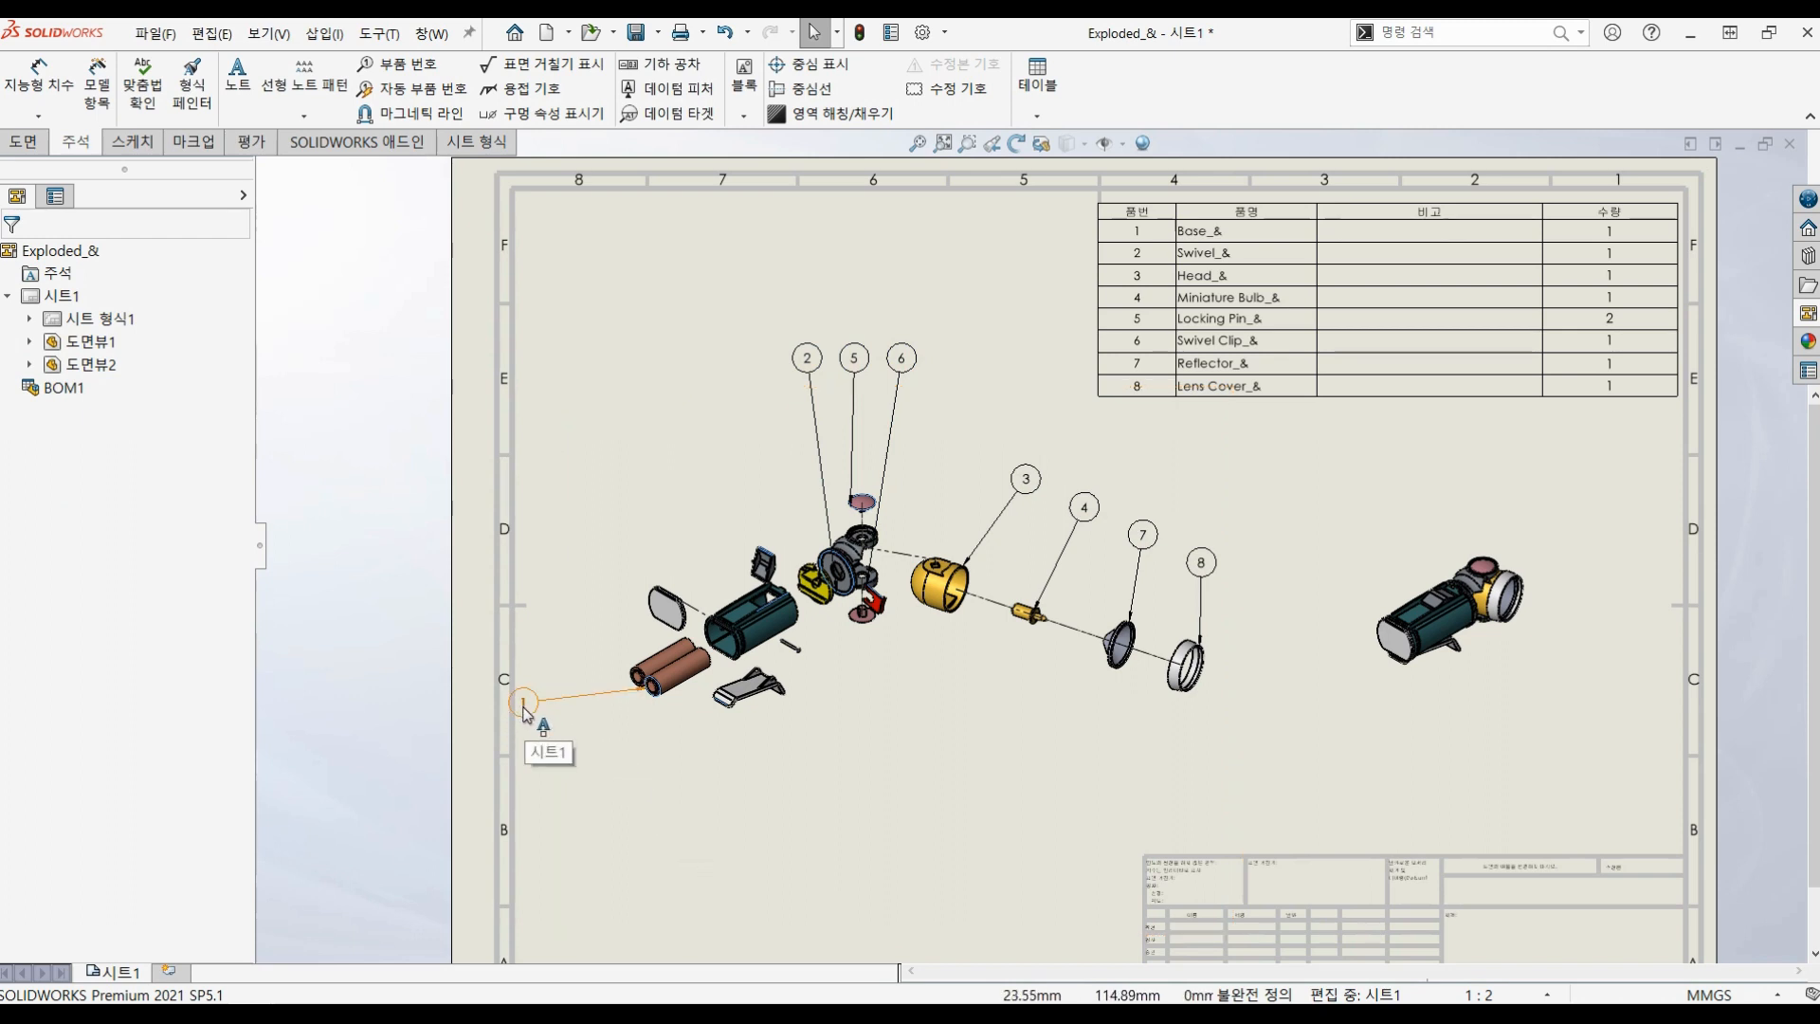
drag(523, 707, 585, 737)
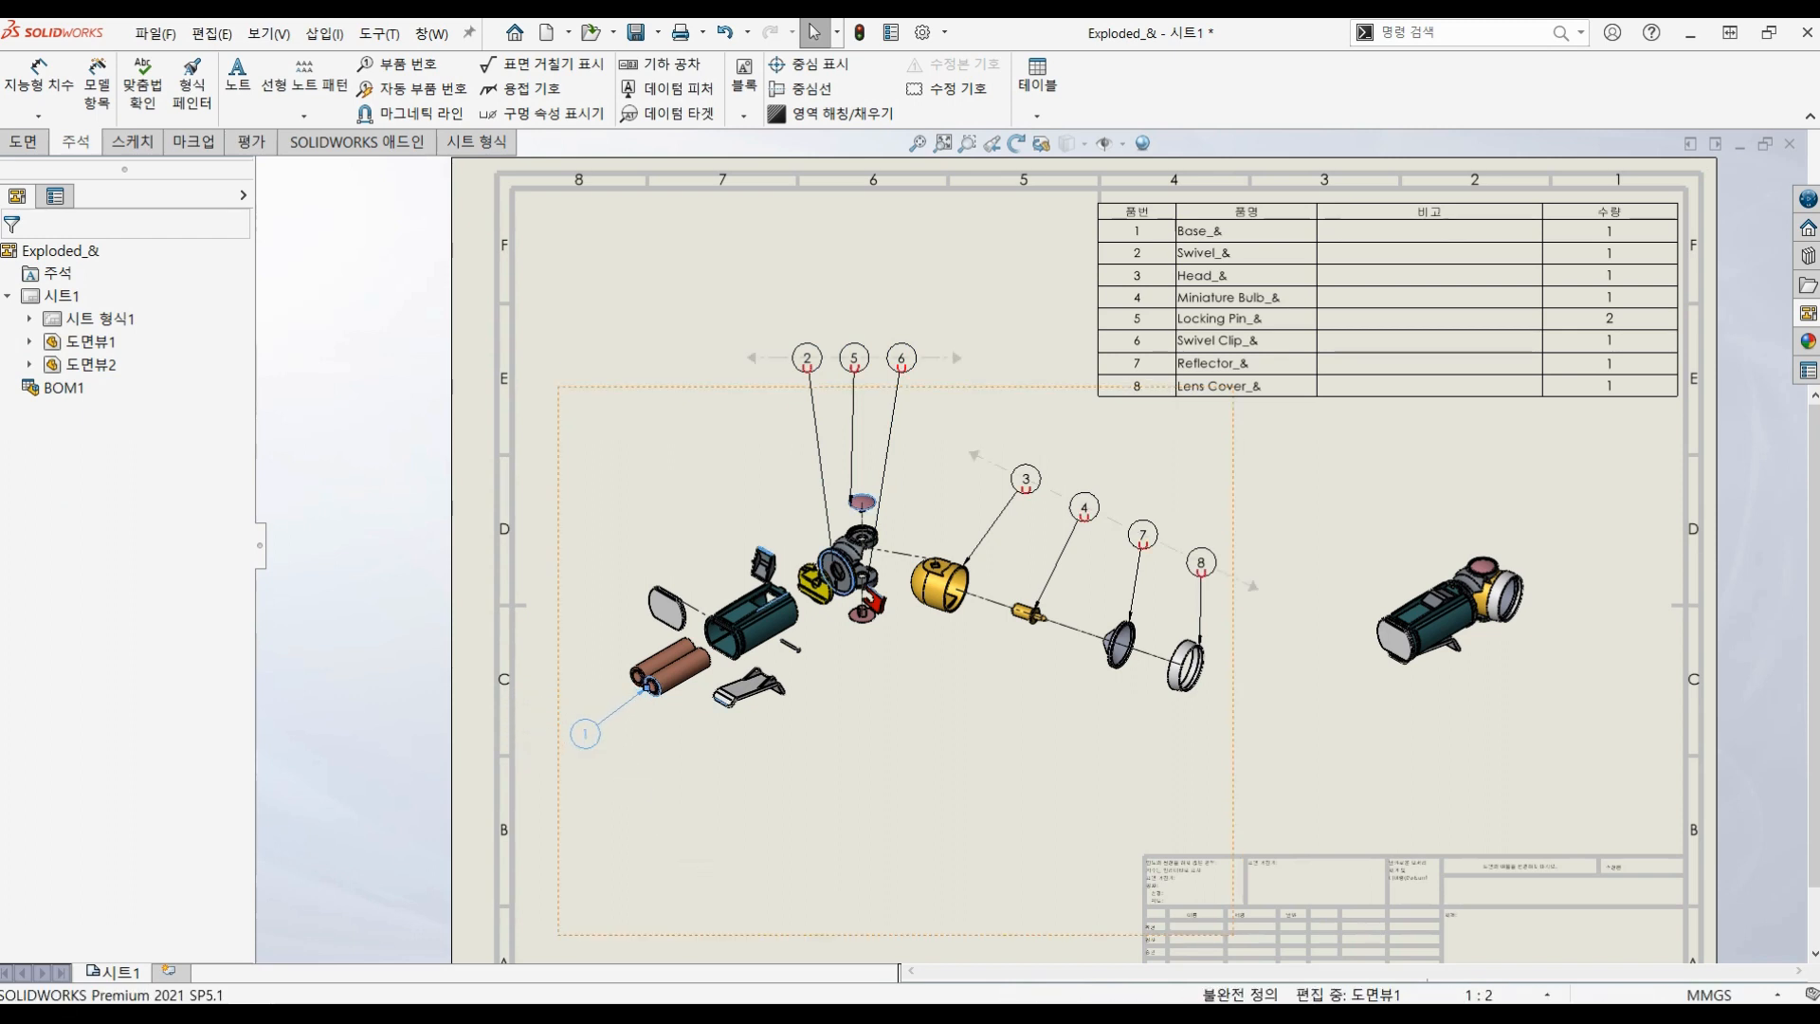
click(861, 753)
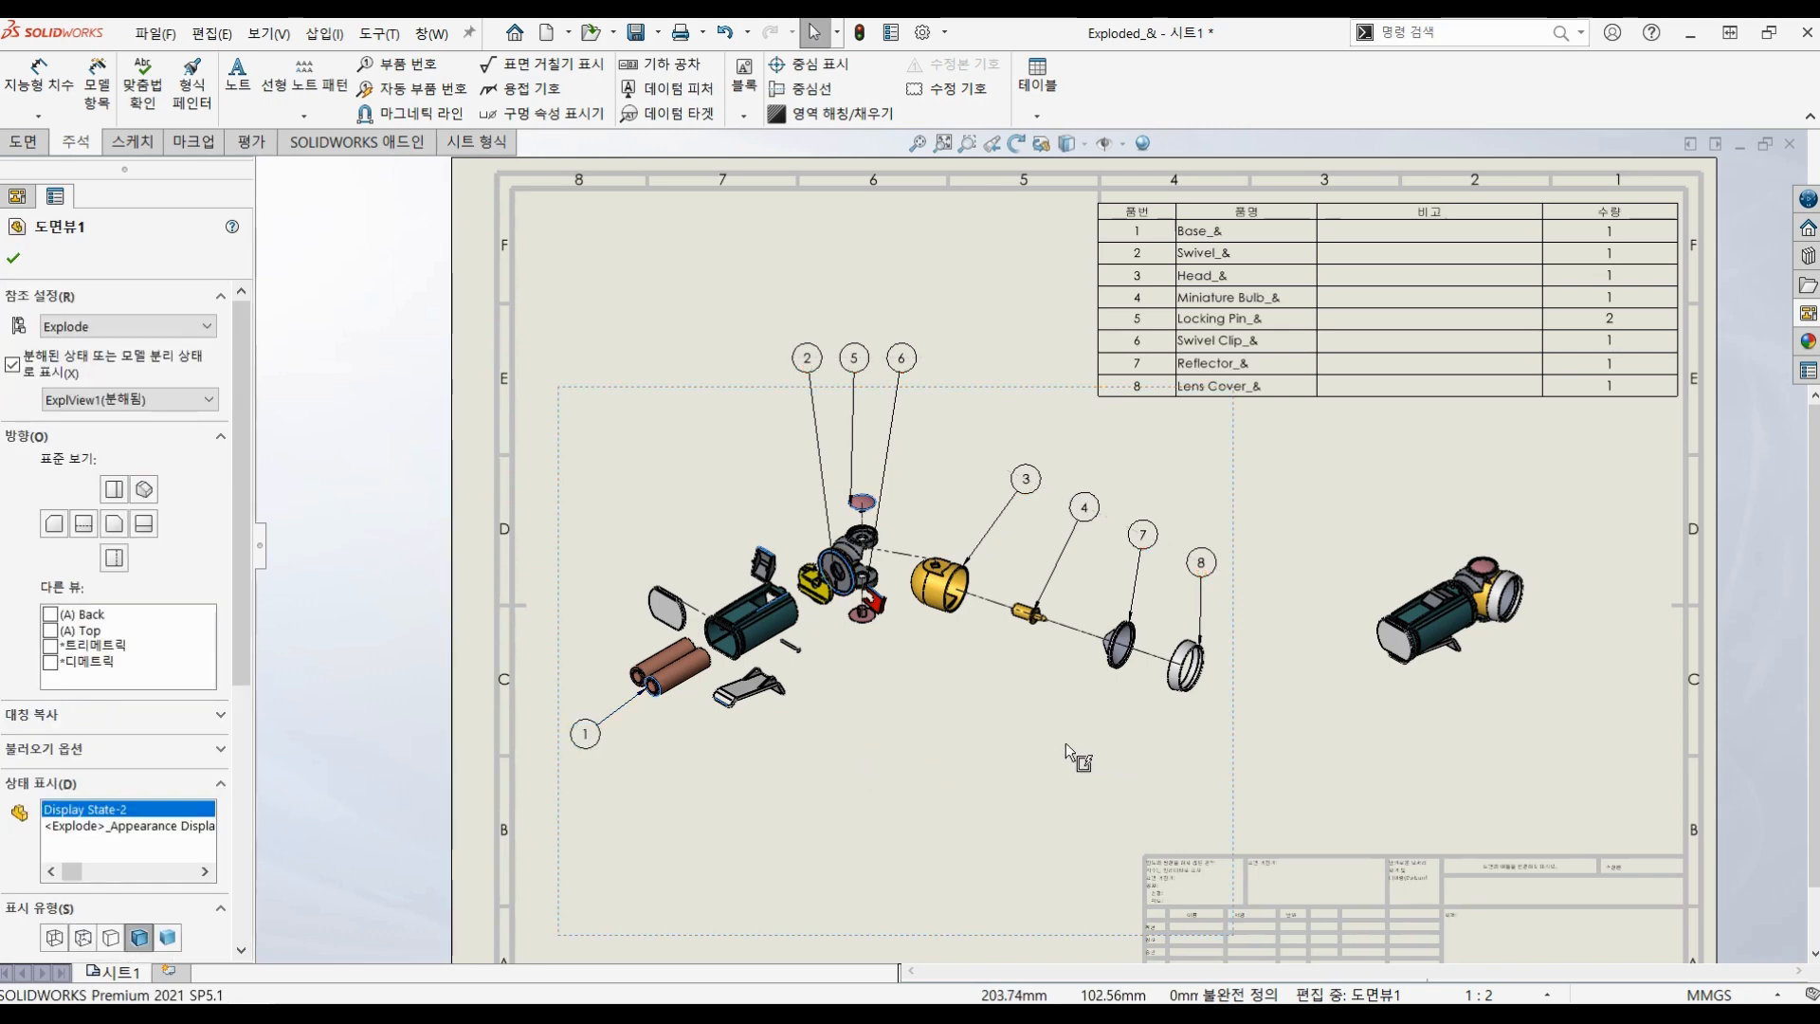